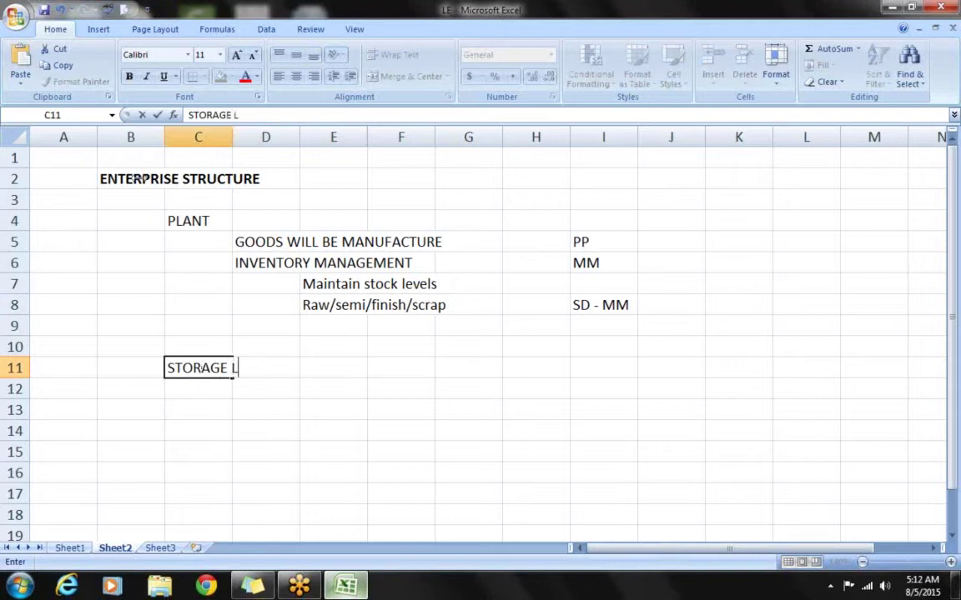
Step: Commit the STORAGE LOCATION heading and add 'SUB DIVISION OF PLANT' in E12
key("Return")
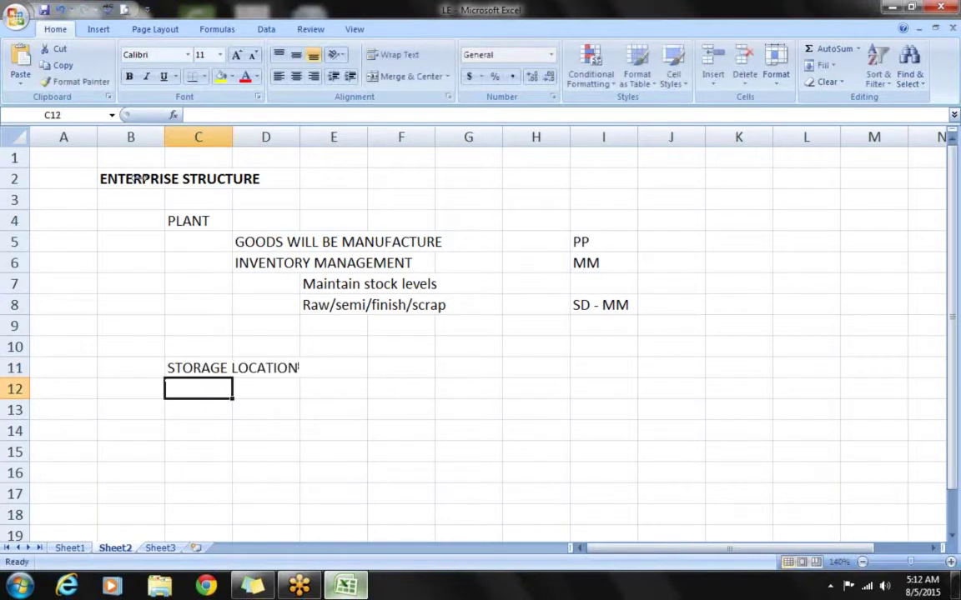
key("Right")
key("Right")
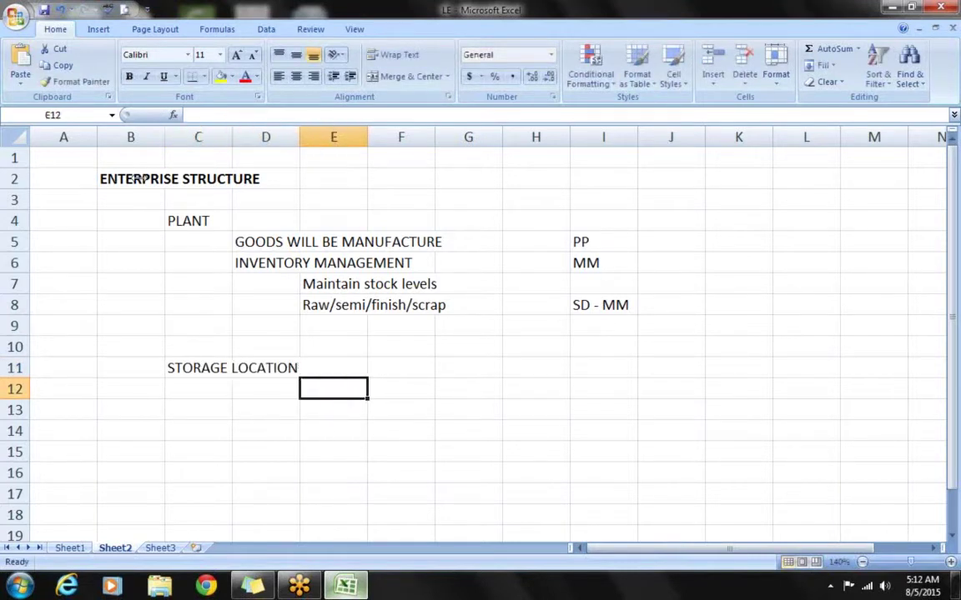
type("SUB")
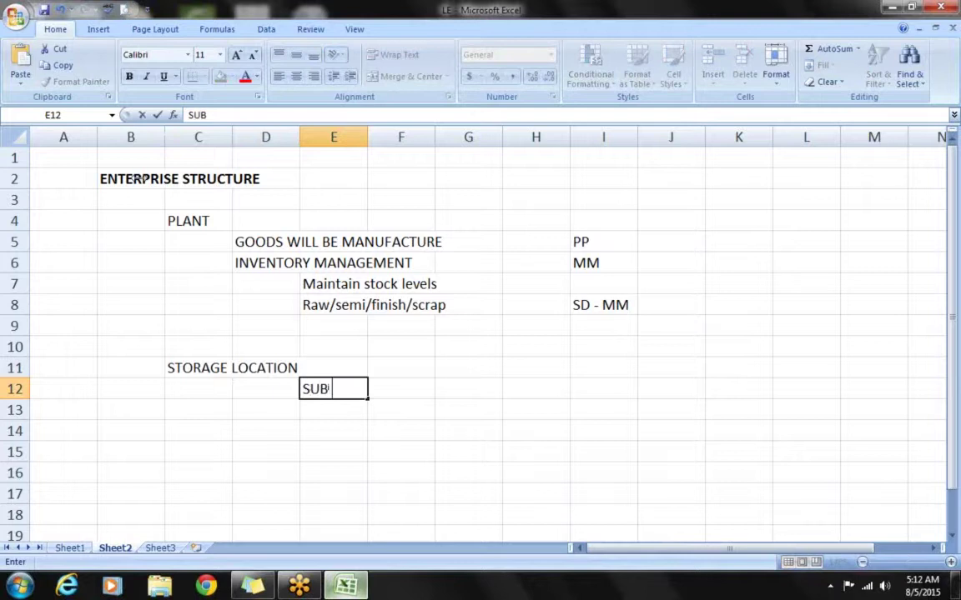
type(" DIVISION OF")
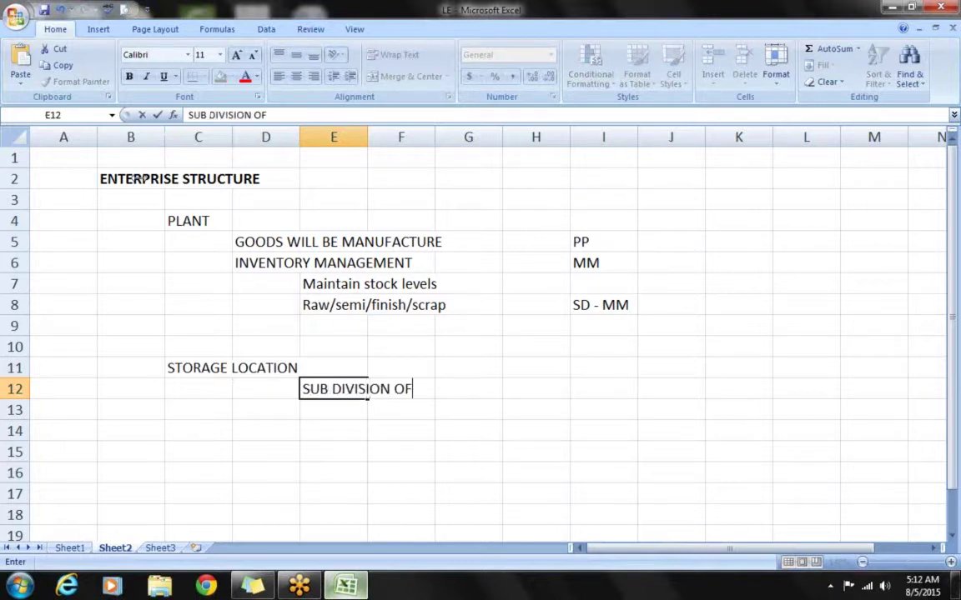
type(" PLANT")
key("Return")
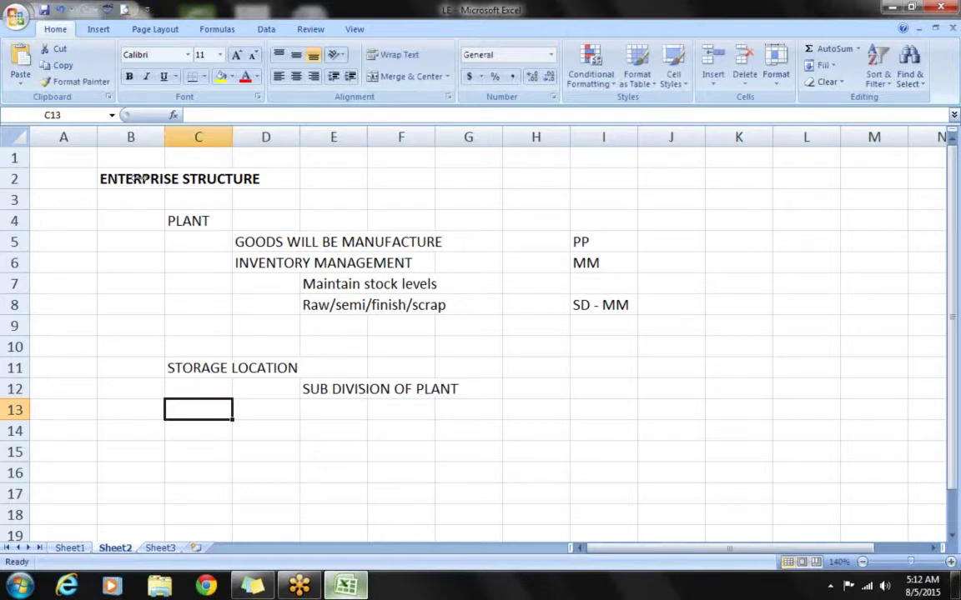
Step: Enter 'One plant can have multiple storage location' in E13, then move to E15
key("Right")
key("Right")
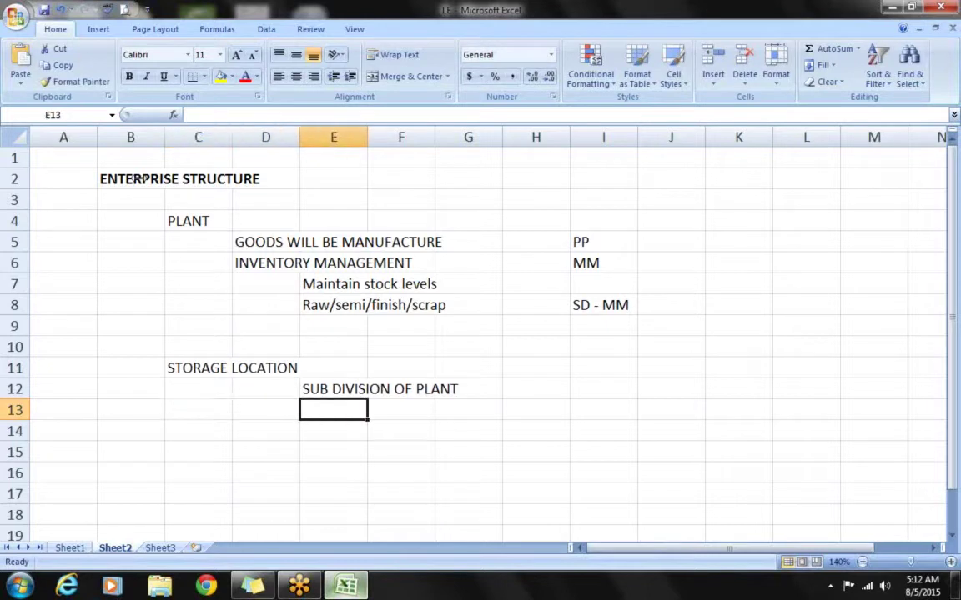
type("o")
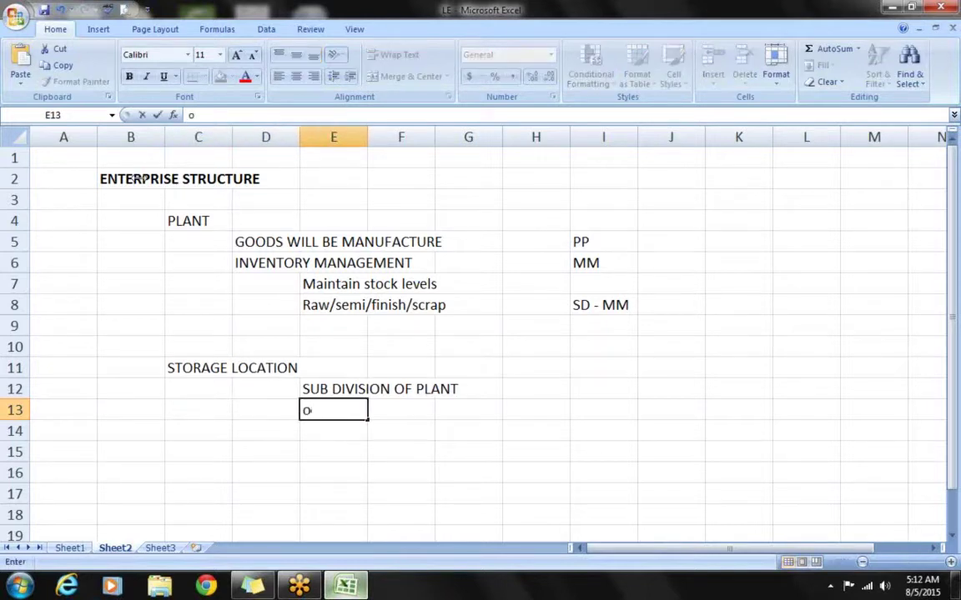
key("BackSpace")
type("One plant ca")
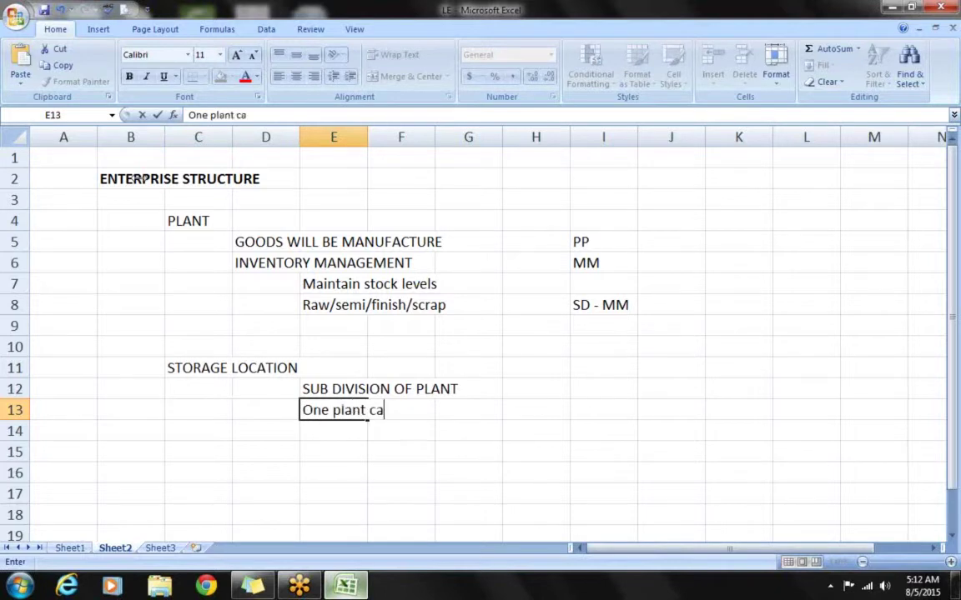
type("n have ")
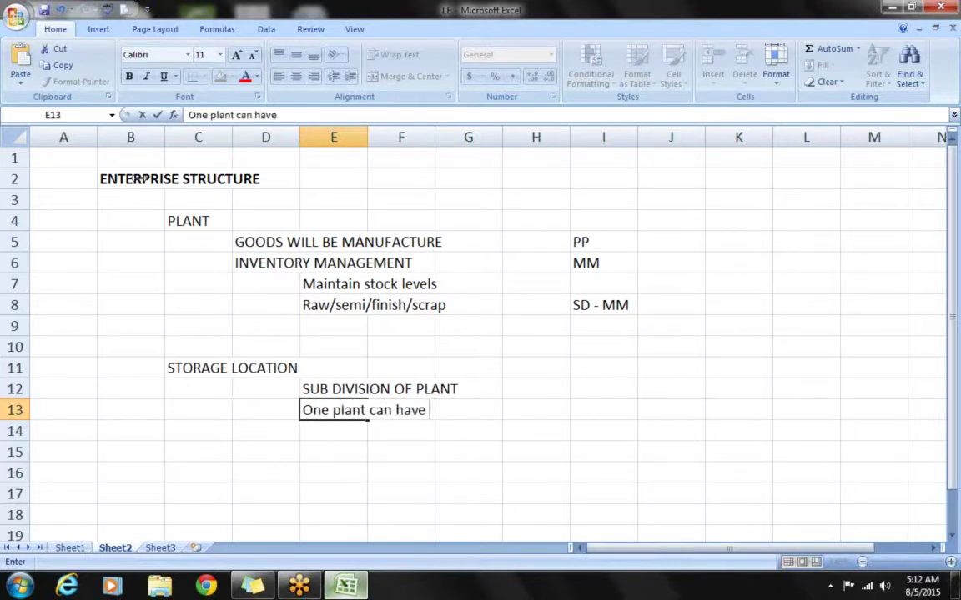
type("multiple ")
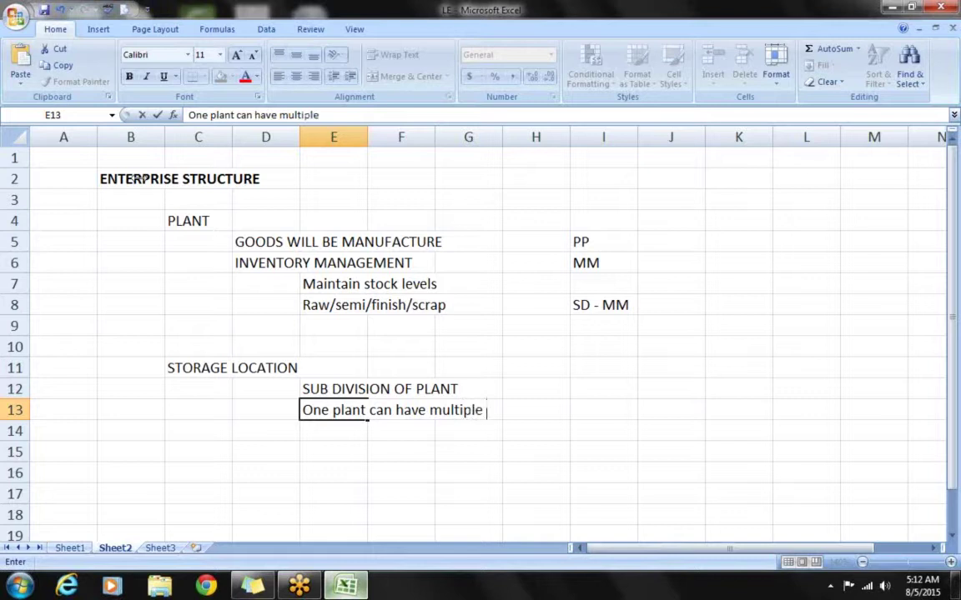
type("storage location")
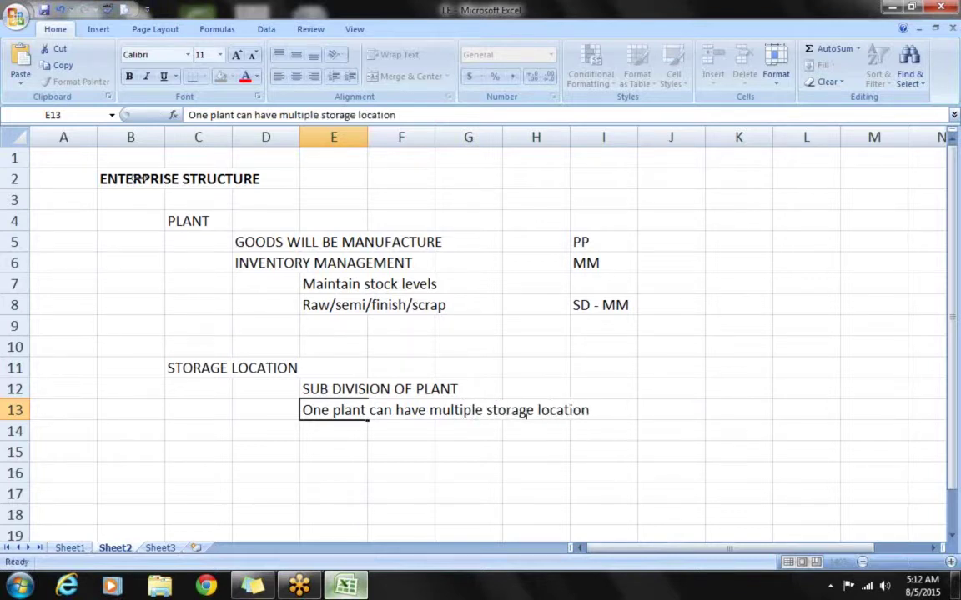
key("Return")
key("Down")
key("Right")
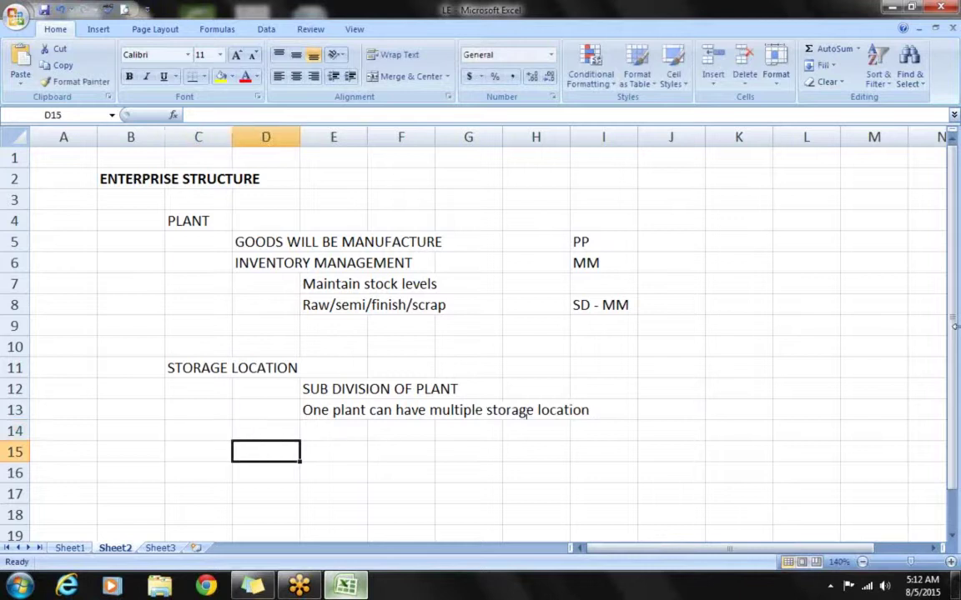
key("Right")
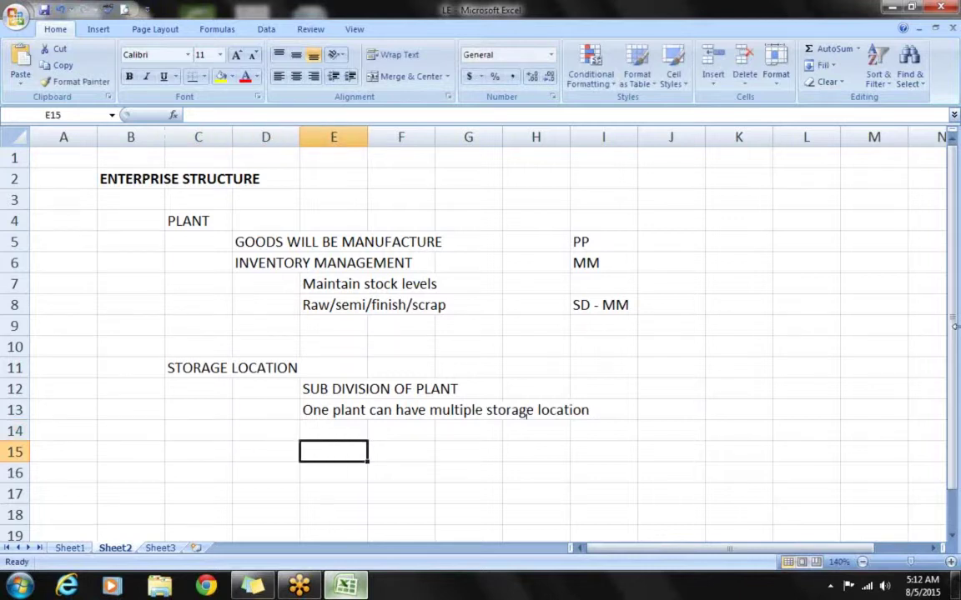
Step: Enter PLANT in E15, RAW in C16 and SEMI in D17
type("PLANT")
key("Return")
key("Right")
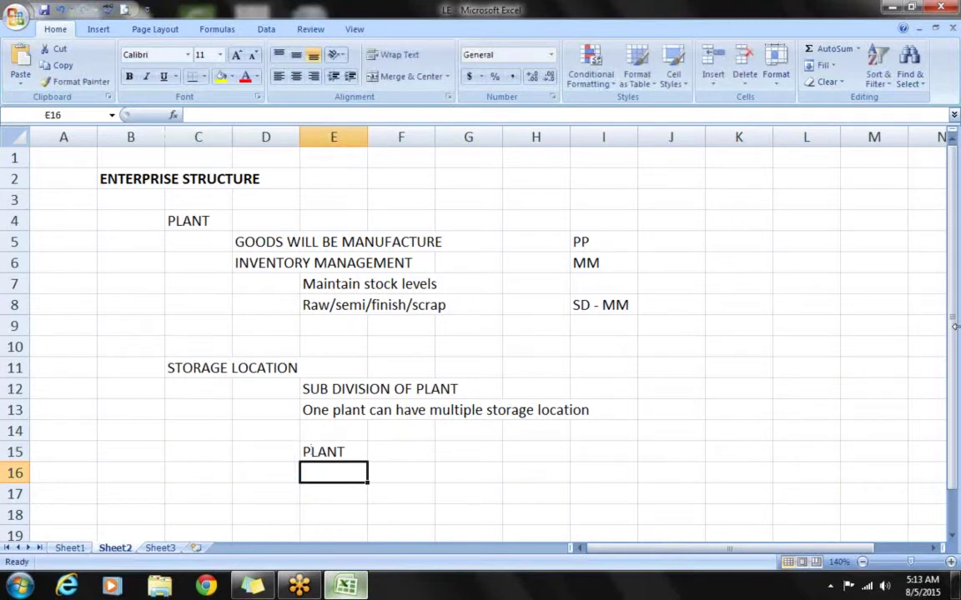
left_click(219, 467)
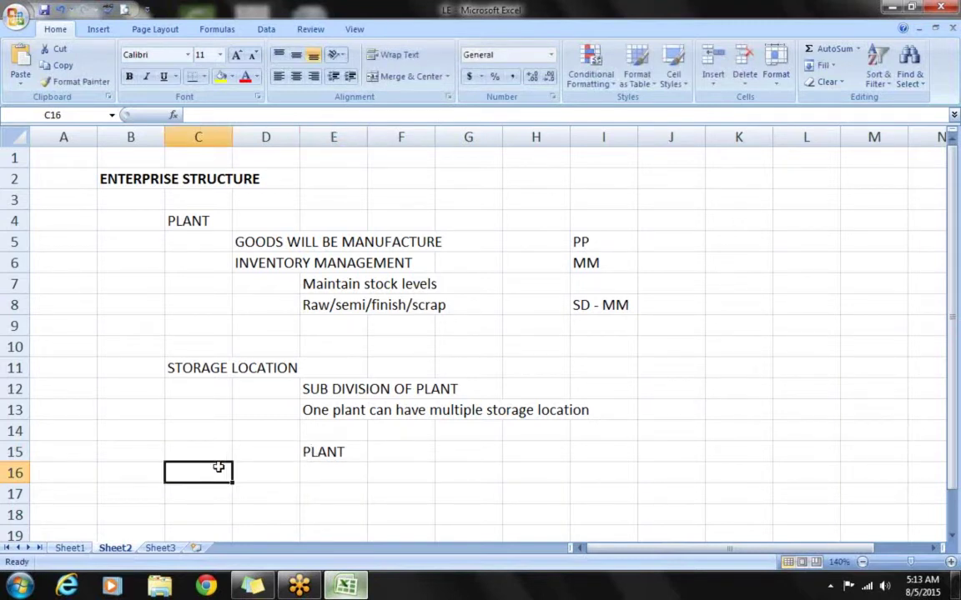
type("RAW")
key("Return")
key("Right")
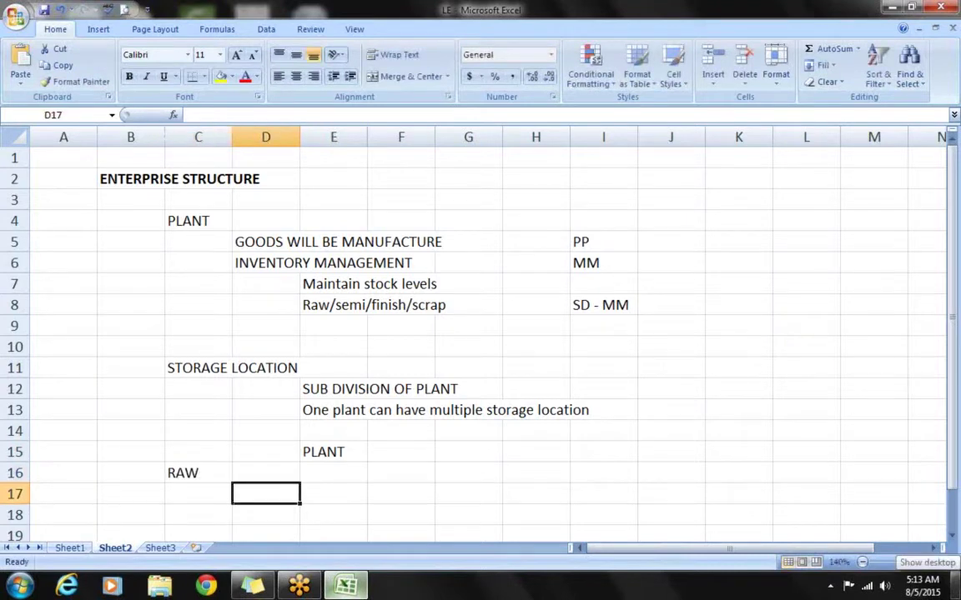
type("SEMI")
Step: Add FINISH in E16 and SCRAP in F17, and make PLANT in E15 bold
left_click(333, 473)
type("FINISH")
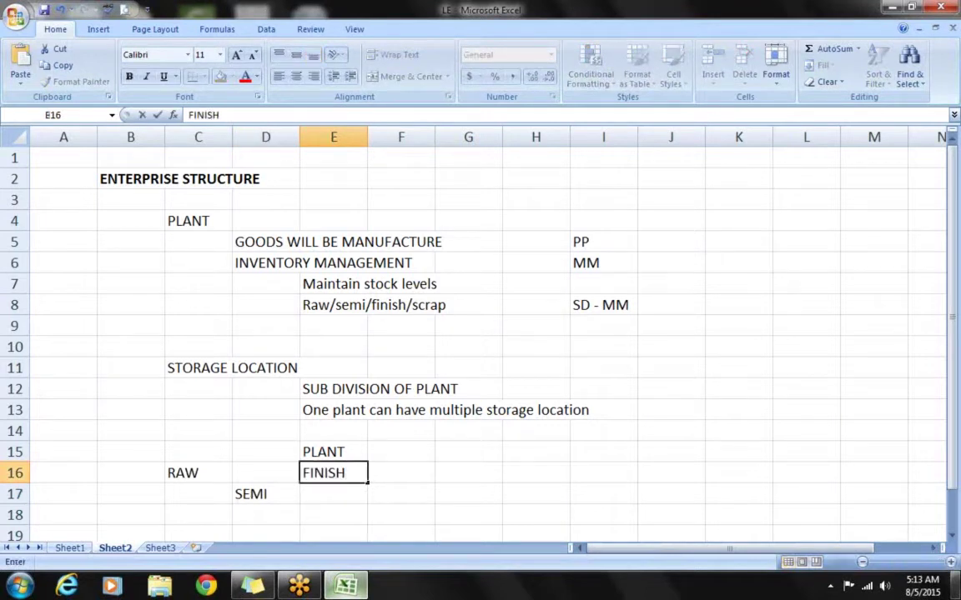
key("Return")
key("Right")
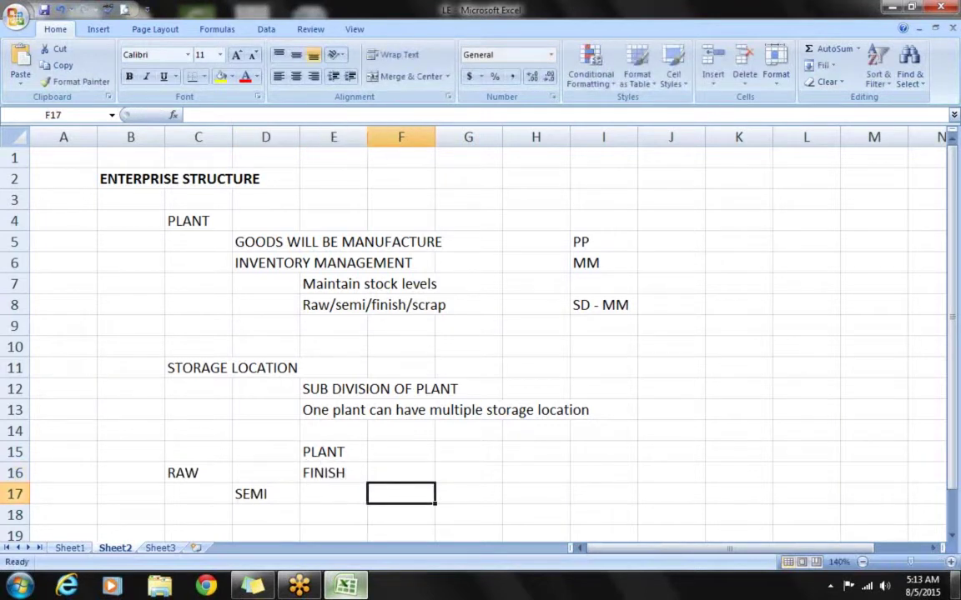
type("SCRAP")
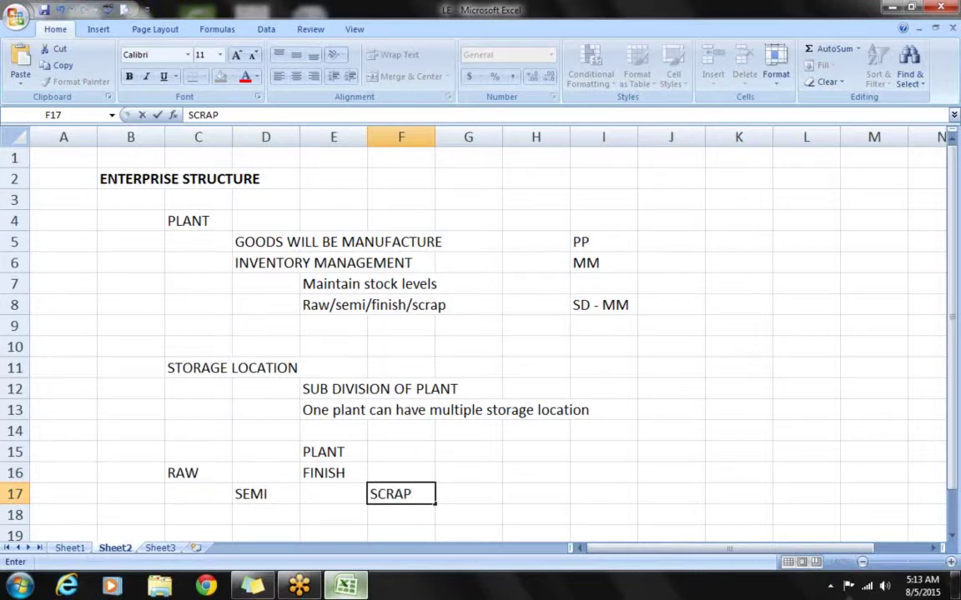
left_click(340, 452)
key("ctrl+b")
Step: Enter the note 'Accurate stock count' in H16
left_click(446, 464)
scroll(448, 464, "down", 2)
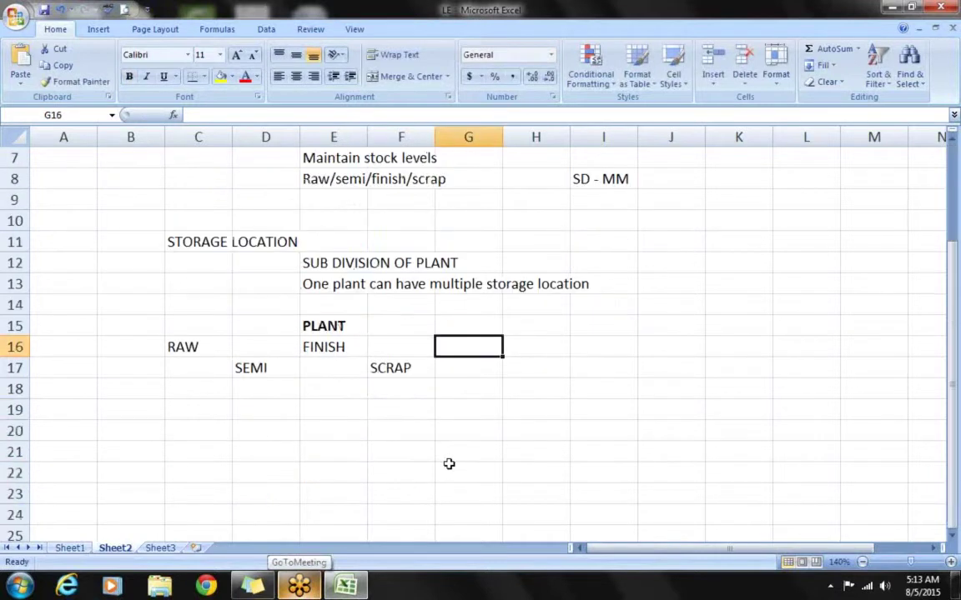
left_click(541, 350)
double_click(540, 352)
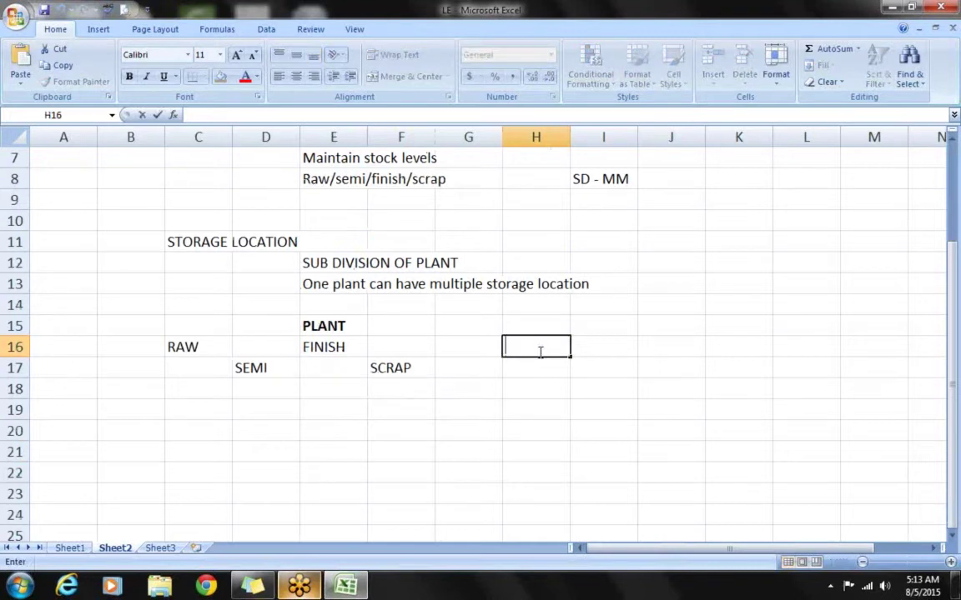
type("s")
key("BackSpace")
type("Accurate stock count")
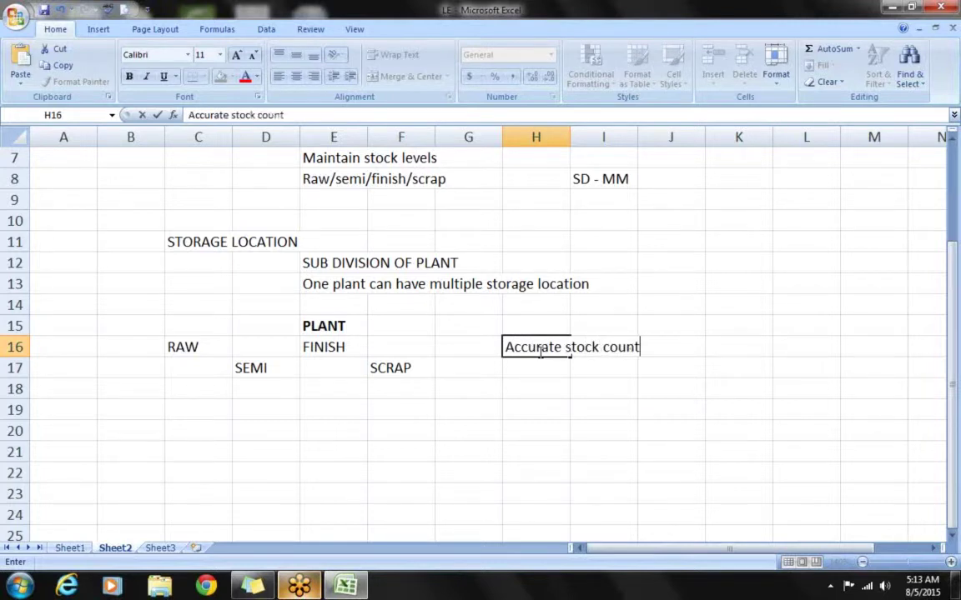
key("Return")
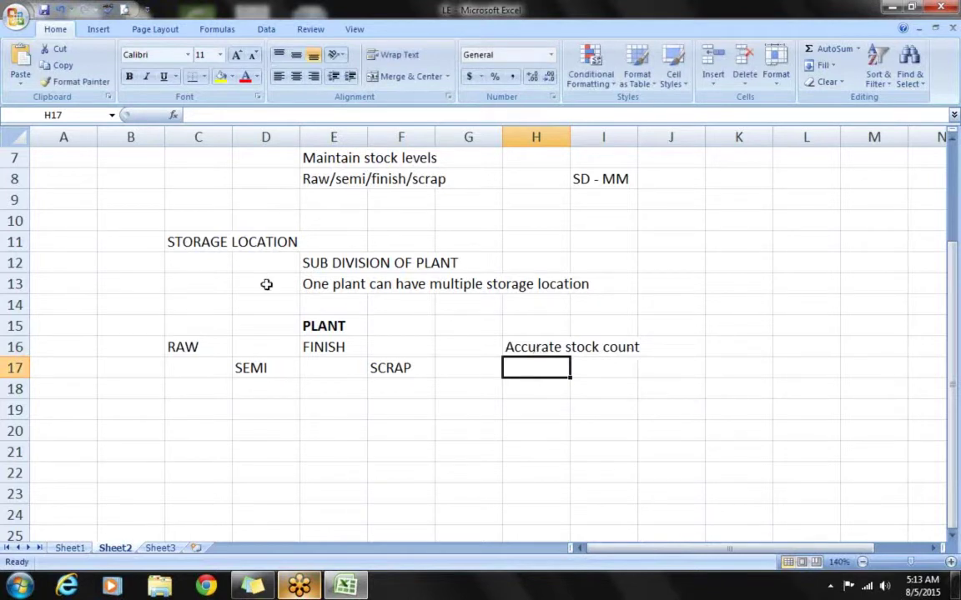
left_click(325, 285)
Step: Format 'One plant can have multiple storage location' in E13 as red italic
key("ctrl+i")
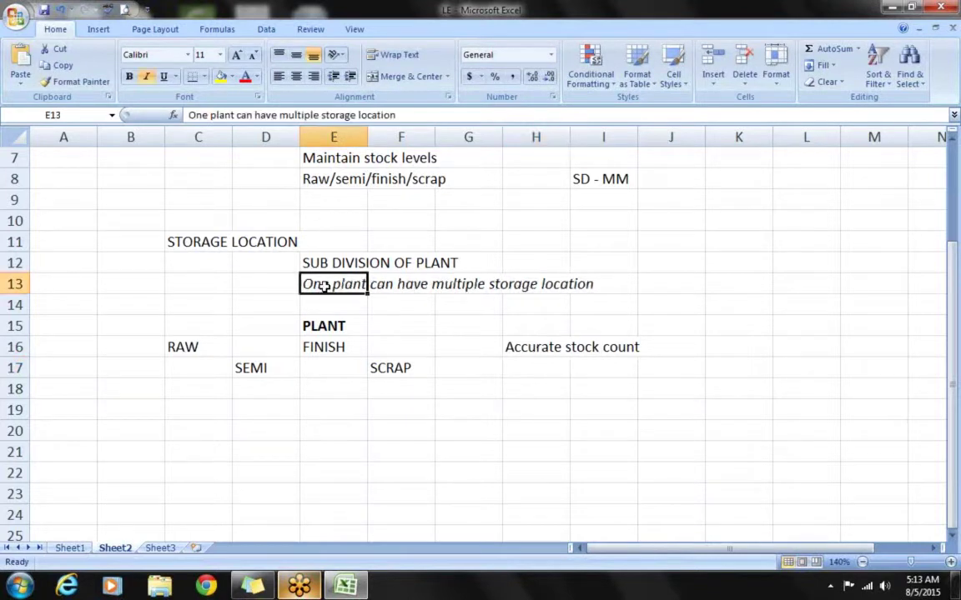
left_click(245, 76)
left_click(754, 323)
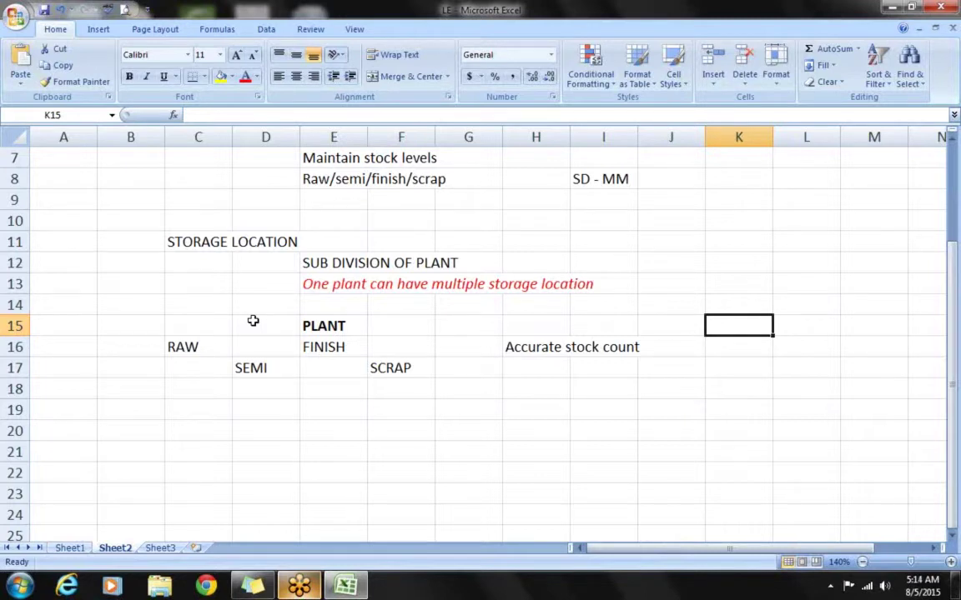
left_click(315, 433)
left_click(189, 277)
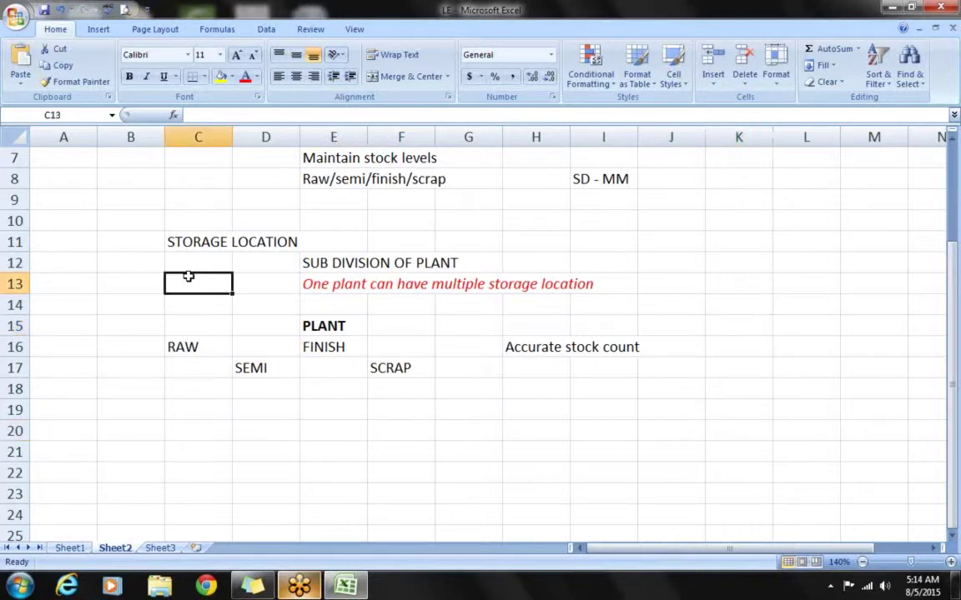
scroll(189, 277, "up", 2)
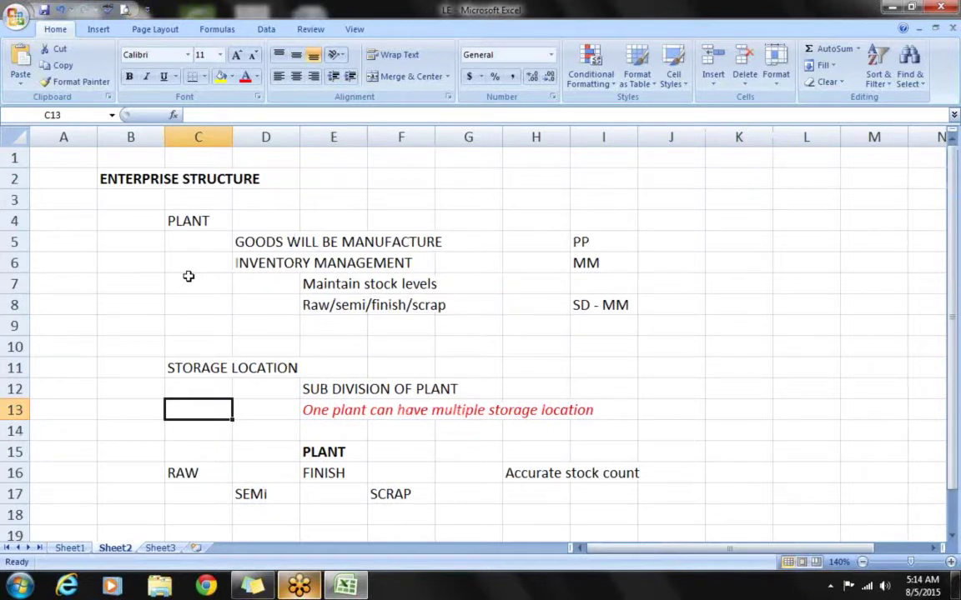
scroll(188, 277, "down", 3)
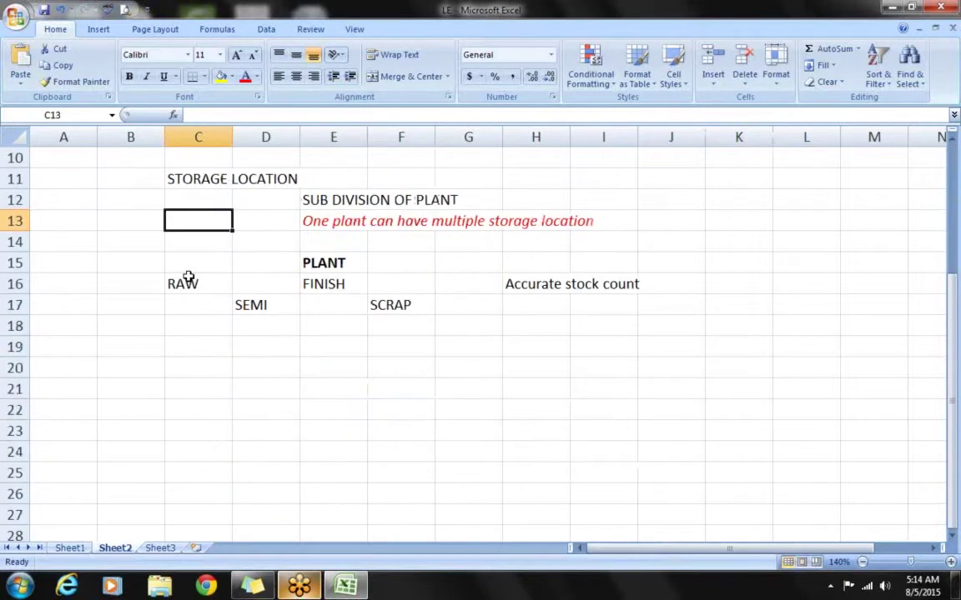
left_click(188, 364)
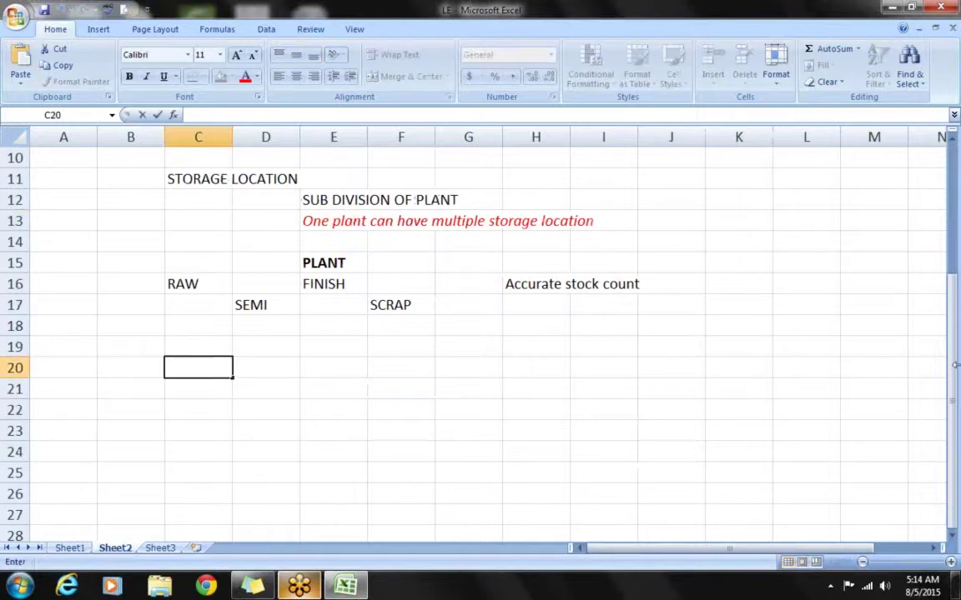
Step: Add a bold SHIPPING POINT heading in C20
type("SHIPPING POINT")
key("Return")
key("Up")
key("ctrl+b")
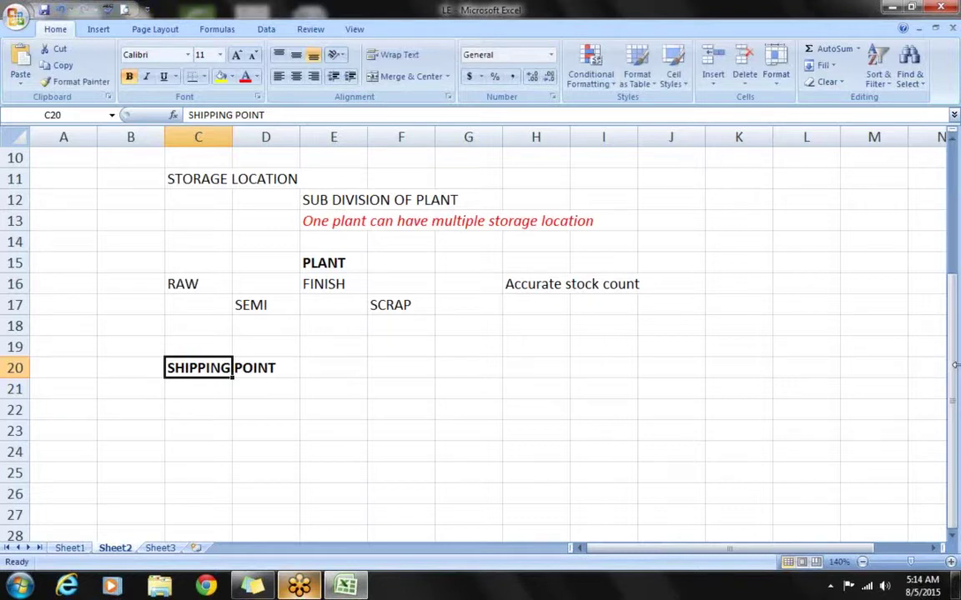
Step: Enter 'place from where goods will be dispatched' in E21
key("Down")
key("Right")
key("Right")
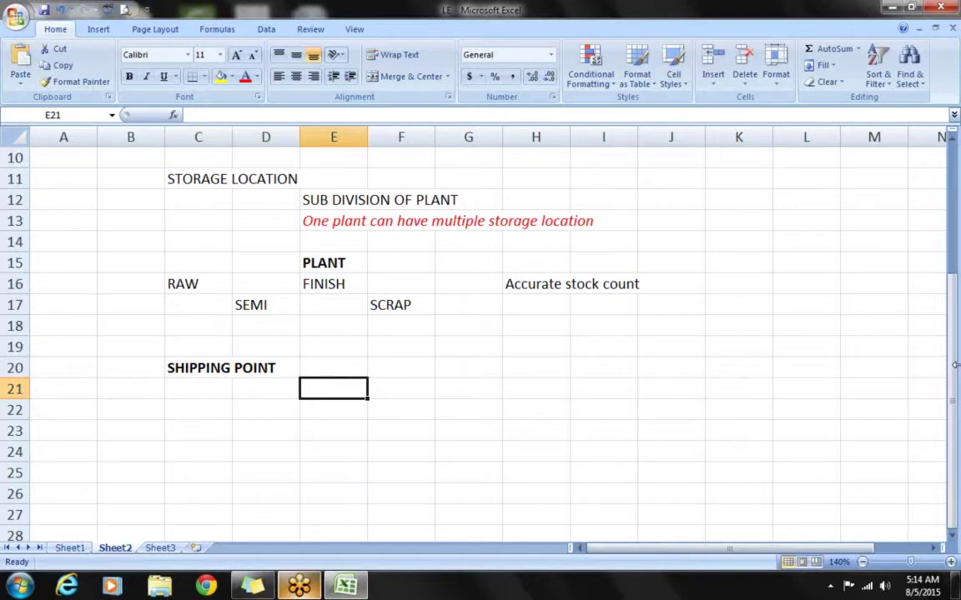
type("place")
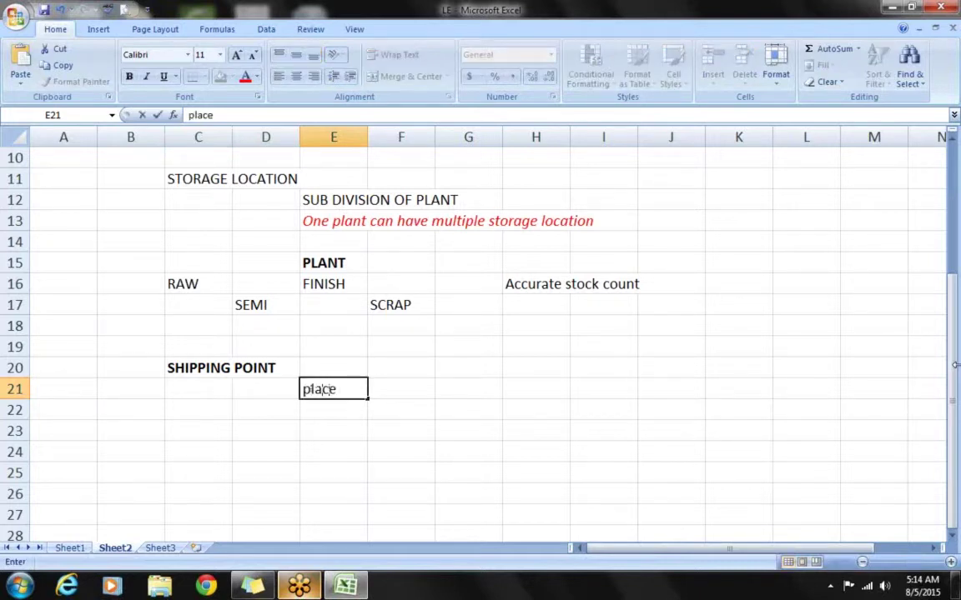
type(" from w")
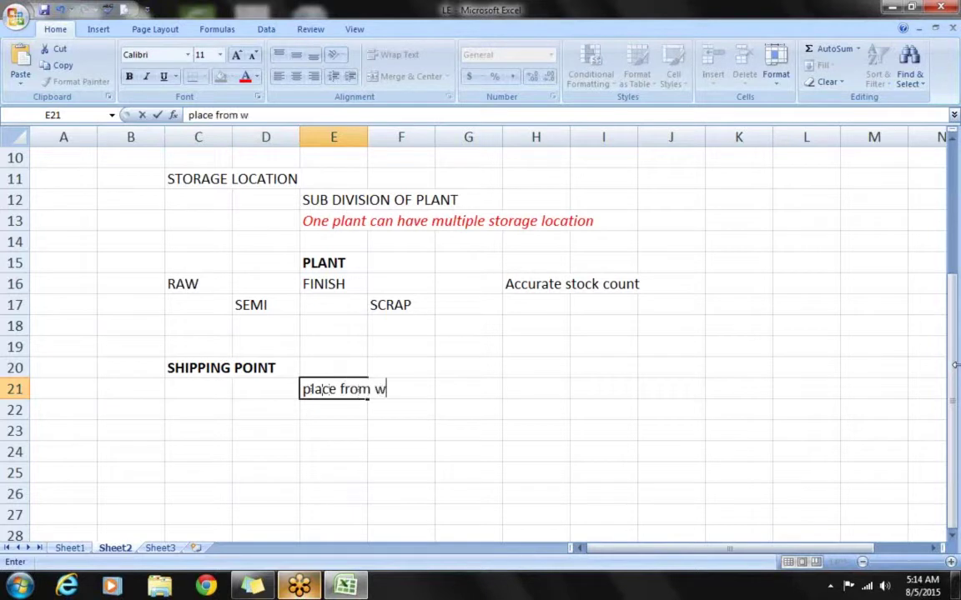
type("here g")
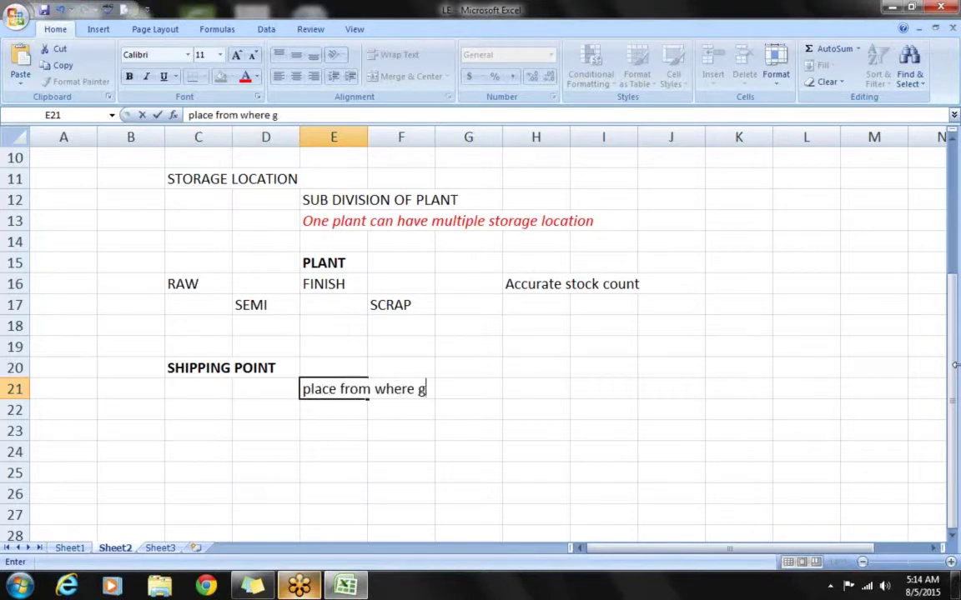
type("oods will be dispatched")
key("Return")
Step: Enter HIGHEST LEVEL IN LE in E22 and make it bold
key("Right")
key("Right")
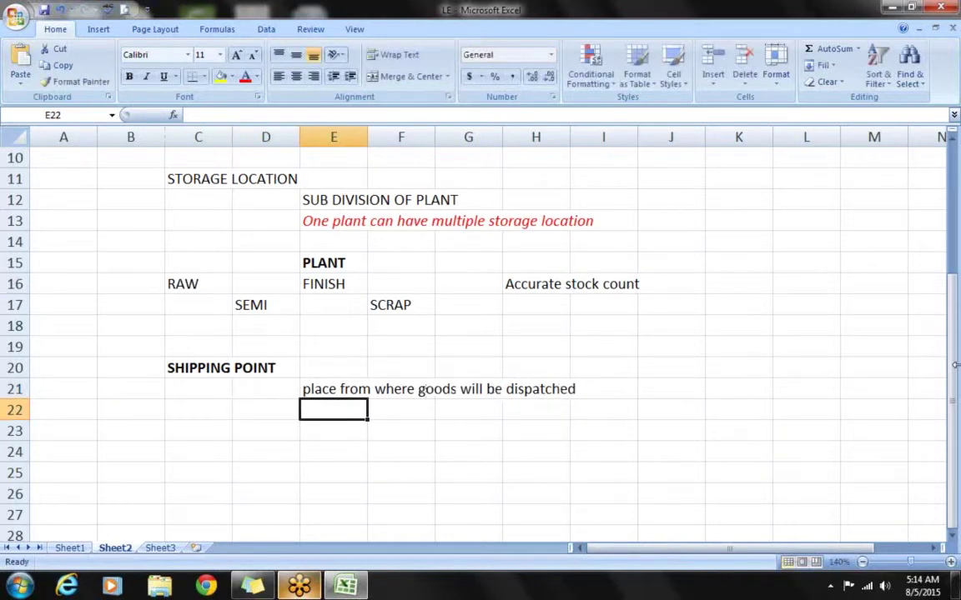
type("HIGH")
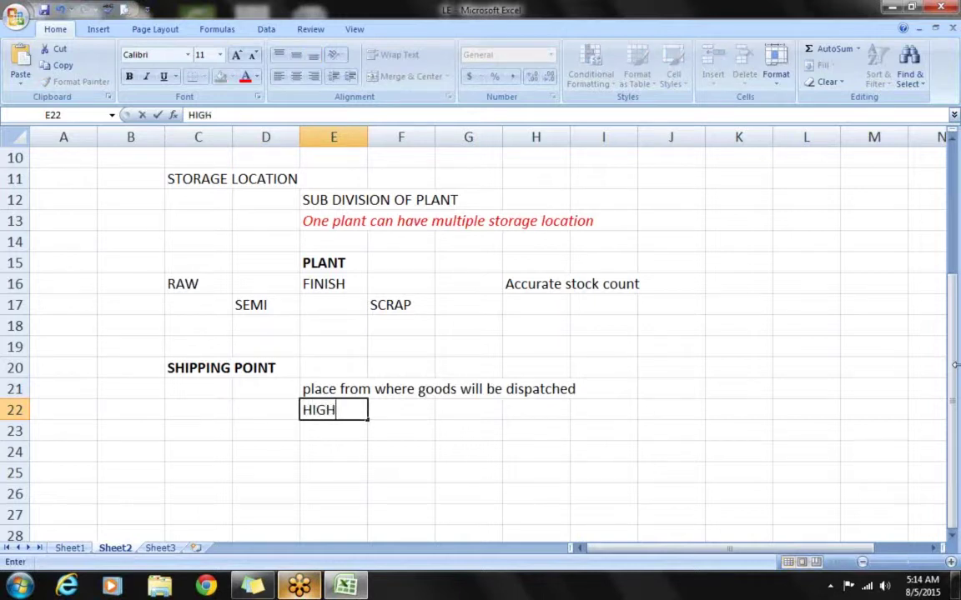
type("EST LEVEL IN LE")
key("Return")
key("Right")
key("Right")
key("Up")
key("ctrl+b")
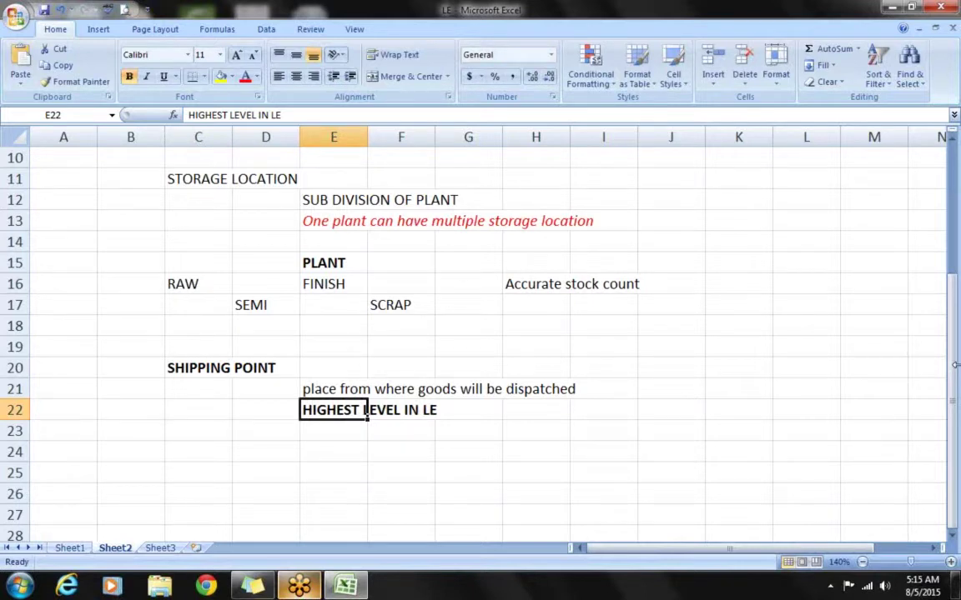
Step: Add 'will be always assigned to plant' in E23 and format it red italic
key("Down")
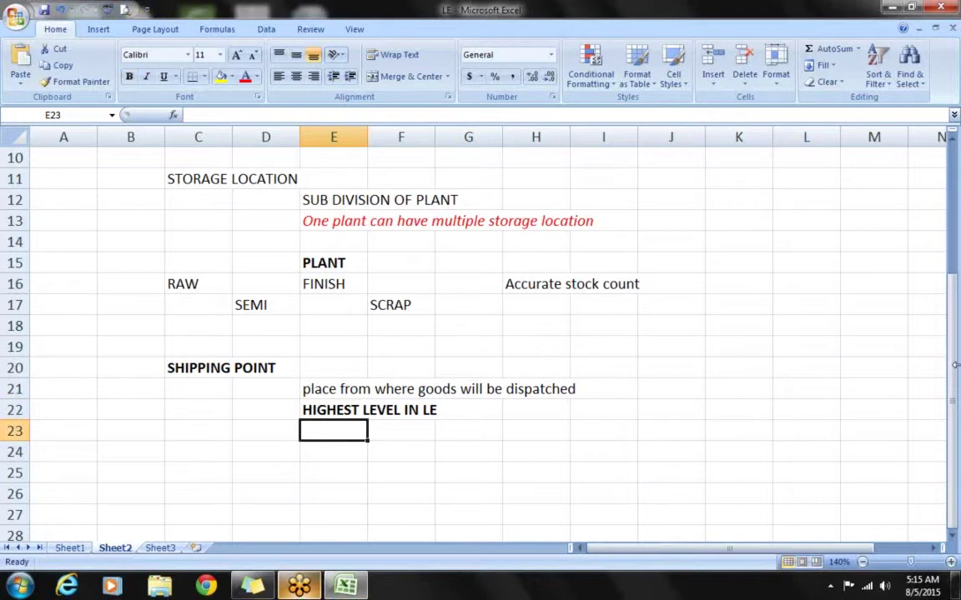
type("will ")
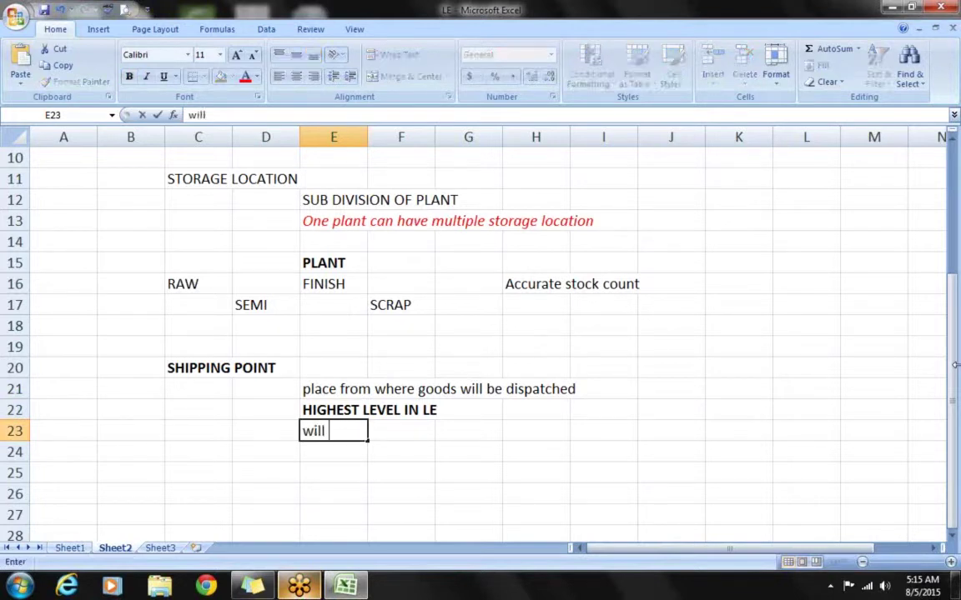
type("be always ")
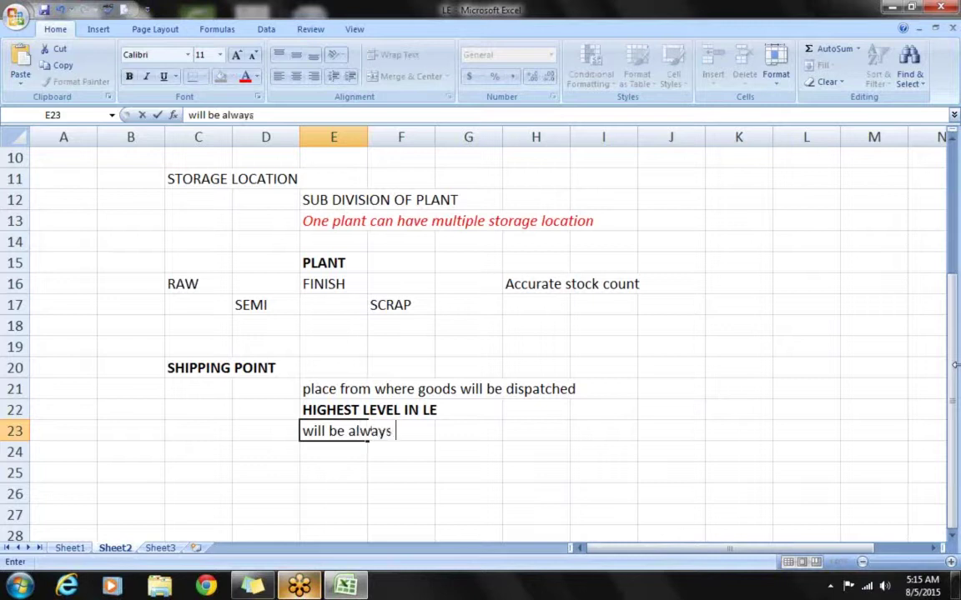
type("assigned ")
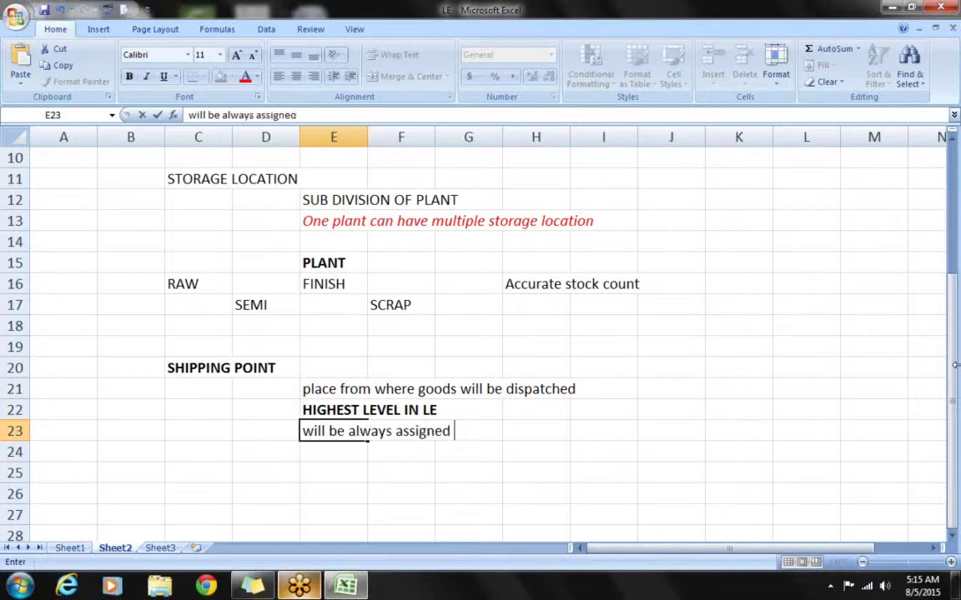
type("to plant")
key("Return")
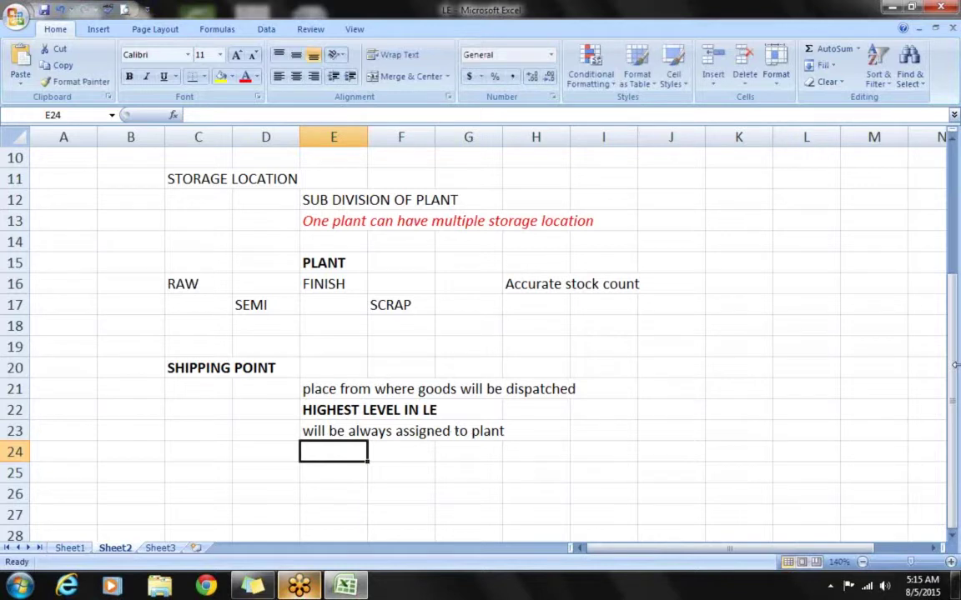
key("Up")
key("BackSpace")
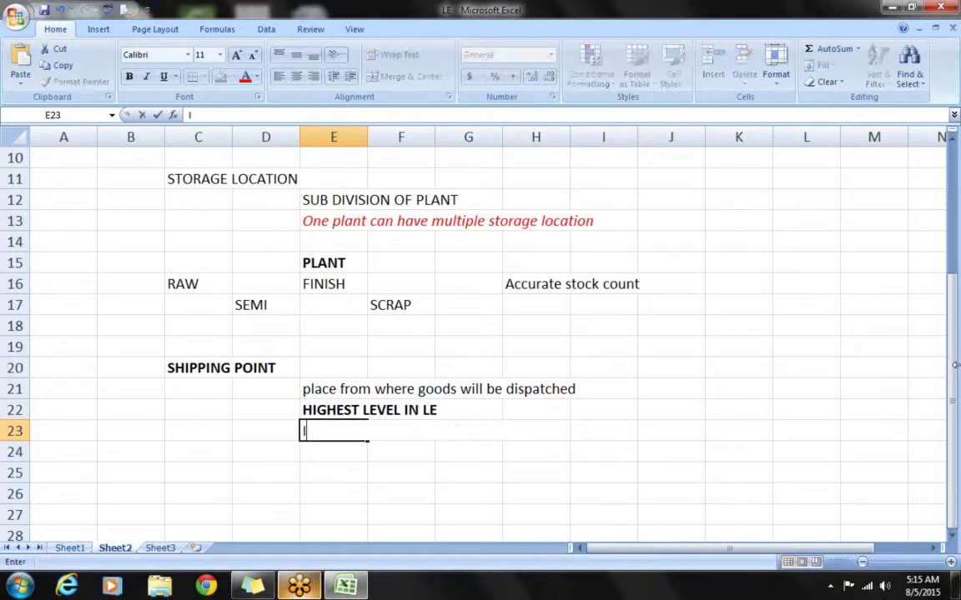
key("ctrl+z")
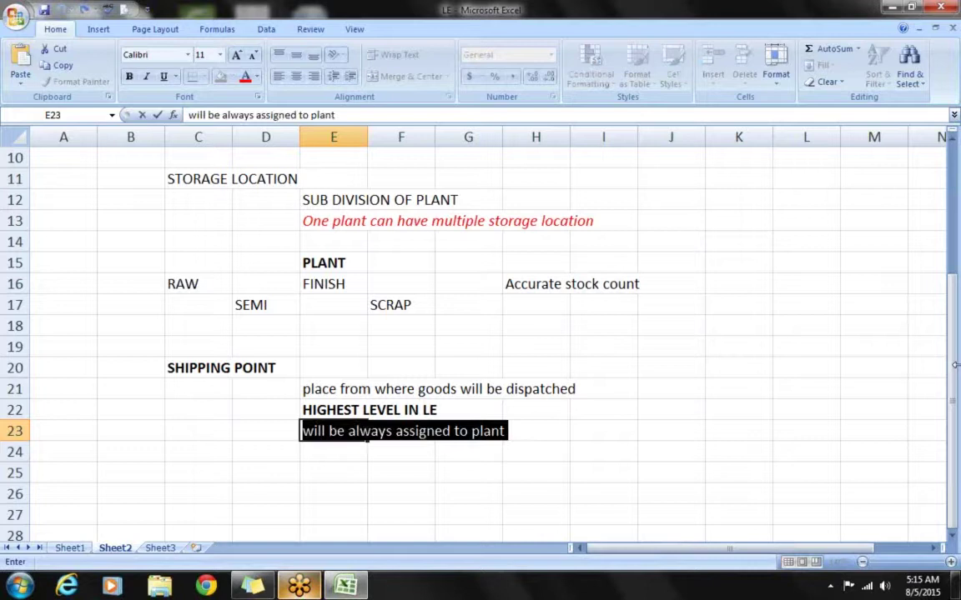
key("ctrl+i")
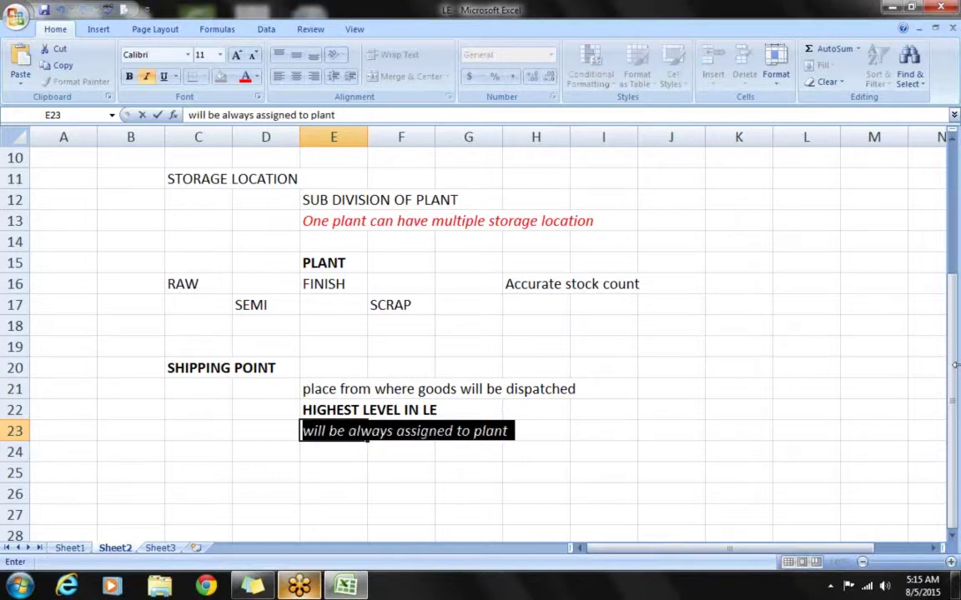
left_click(245, 76)
left_click(658, 426)
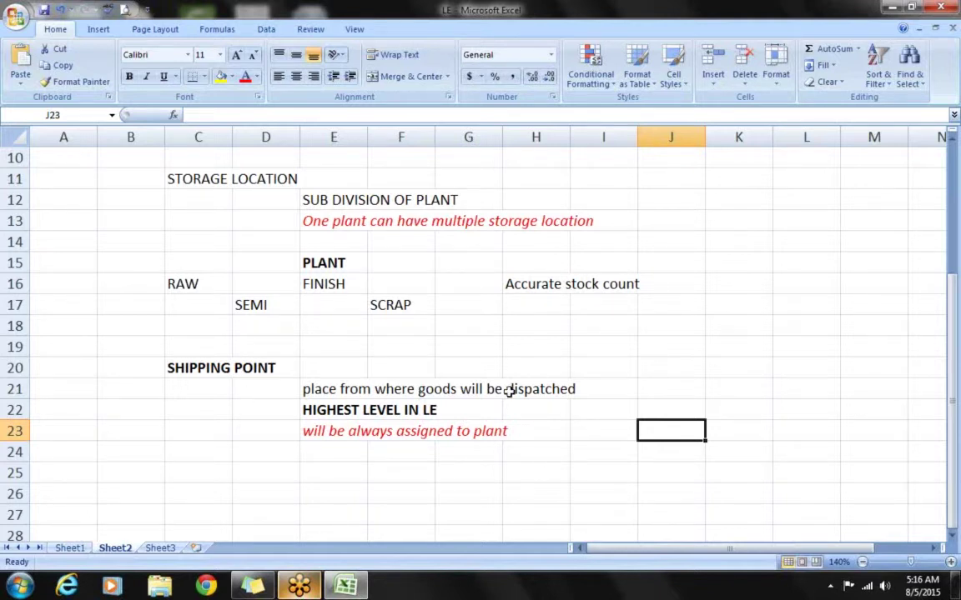
left_click_drag(271, 412, 467, 408)
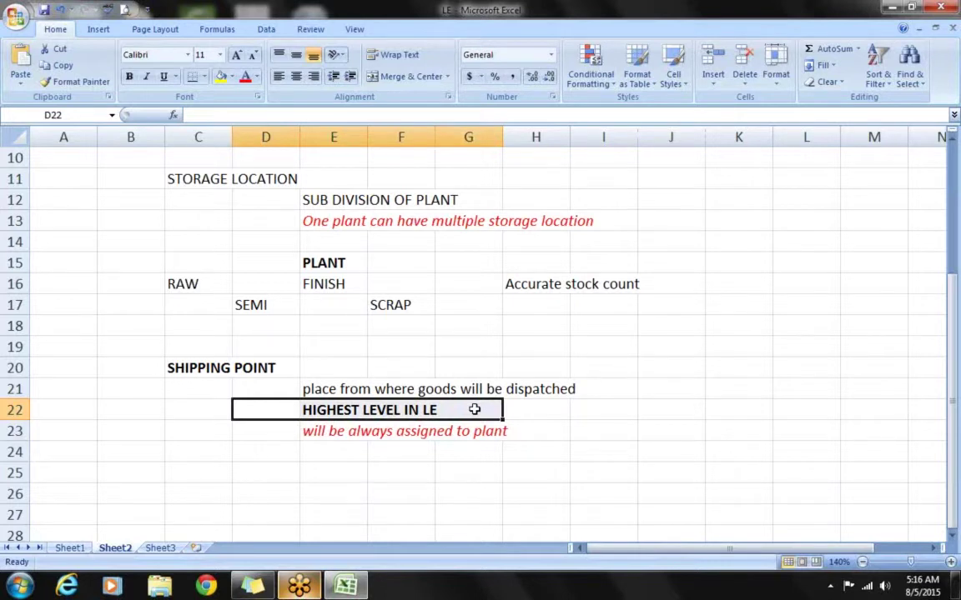
Step: Enter 'multiple shipping points can be assigned' in H24 and 'one - many' in H25
left_click(544, 454)
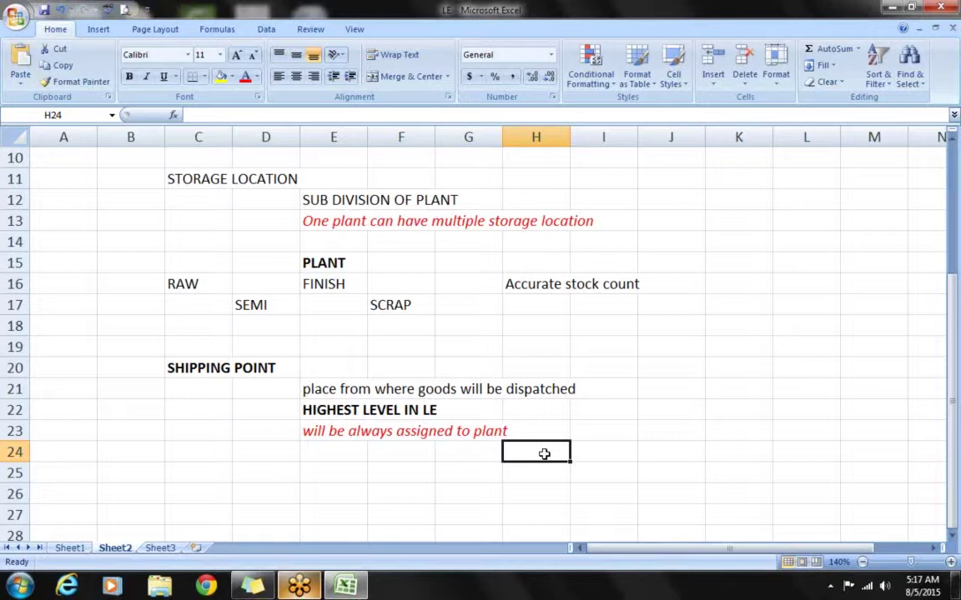
type("multiple shipping points can be a")
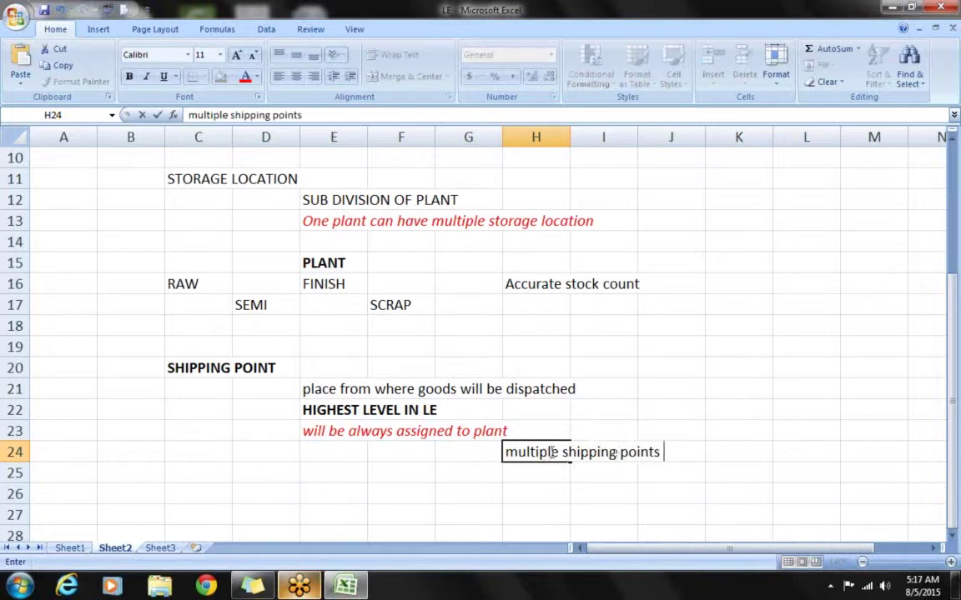
type("ssigned")
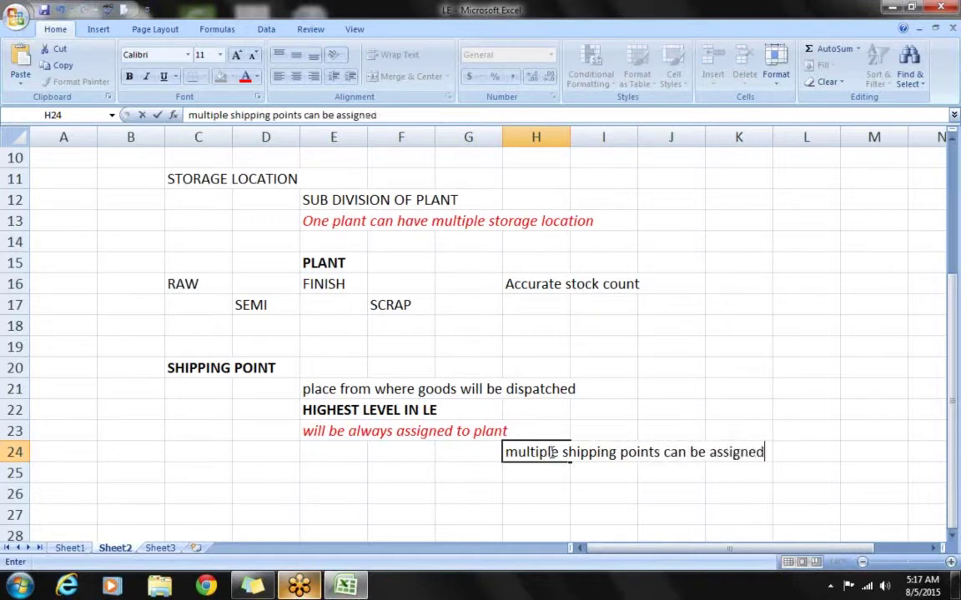
key("Return")
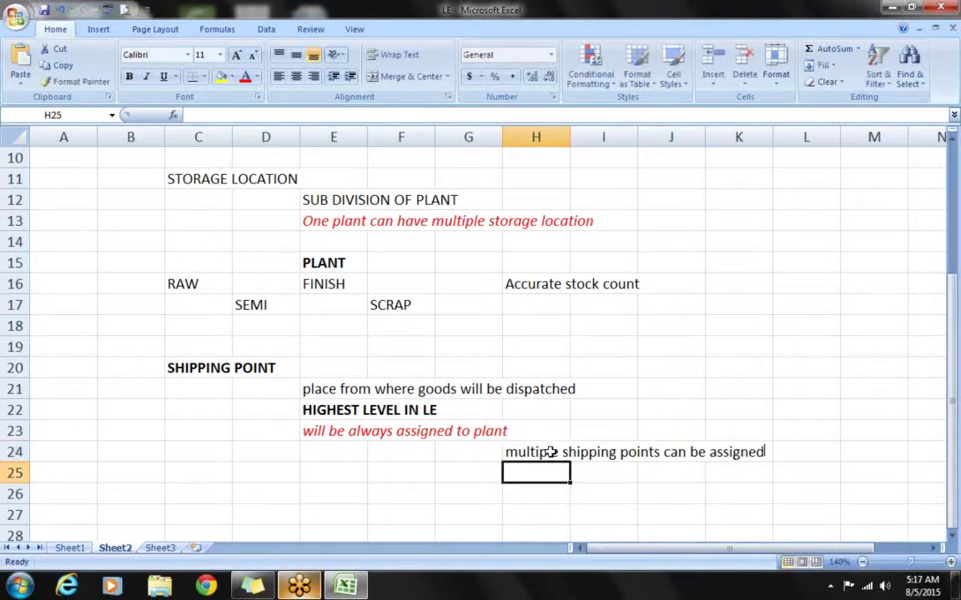
type("one ")
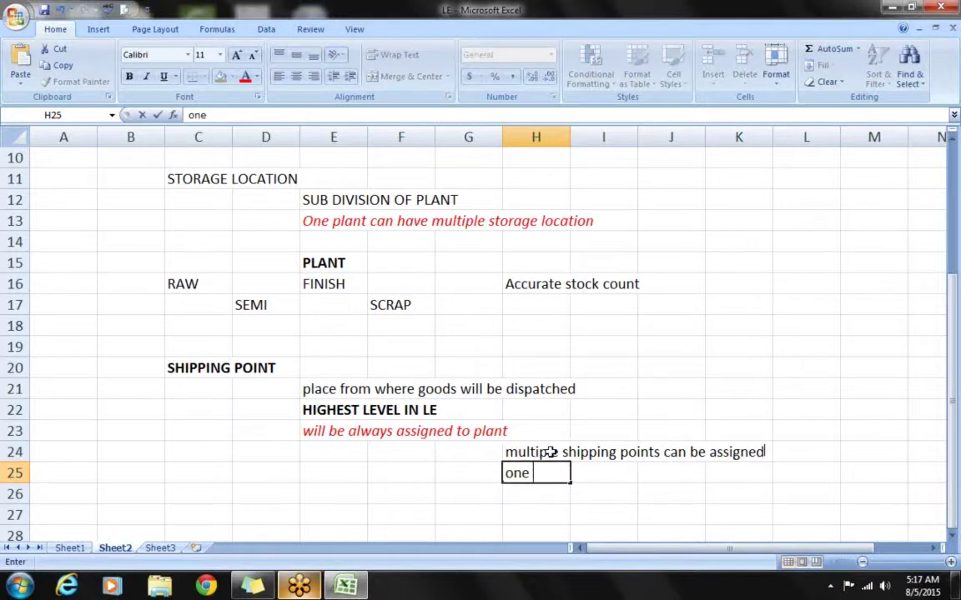
type("- many")
key("Return")
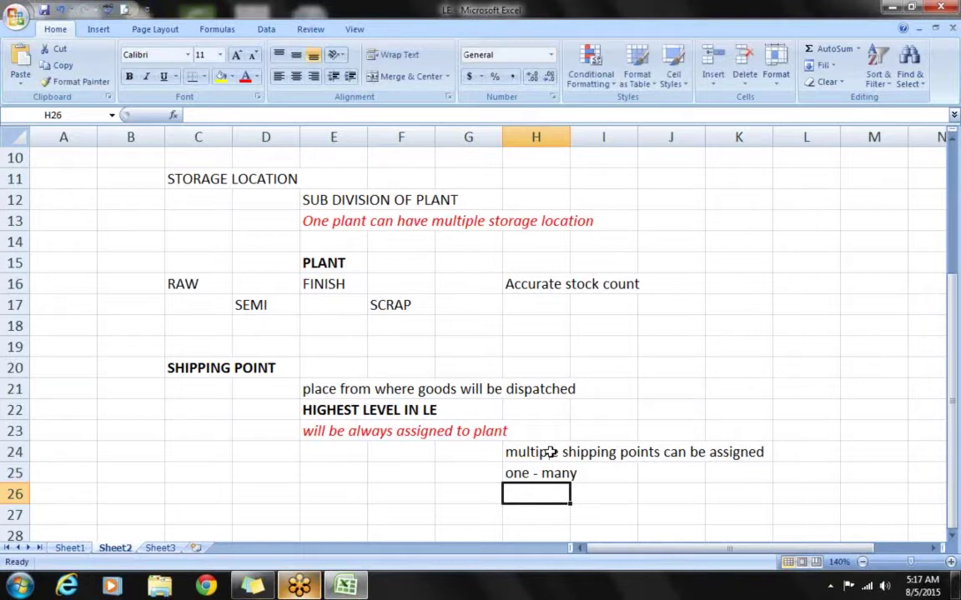
Step: Make the PLANT heading in C4 and the STORAGE LOCATION heading bold
left_click(844, 322)
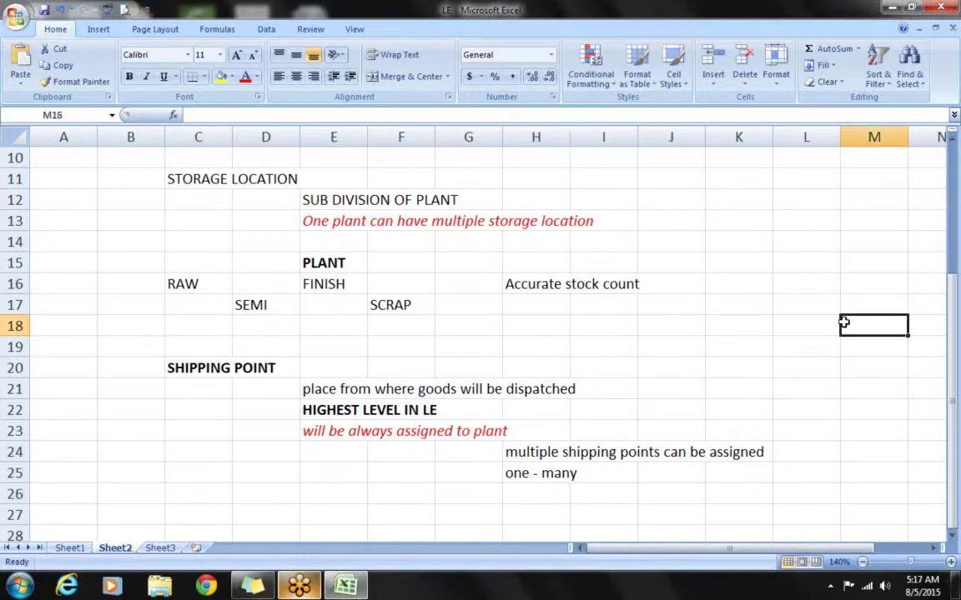
scroll(843, 323, "up", 3)
left_click(192, 229)
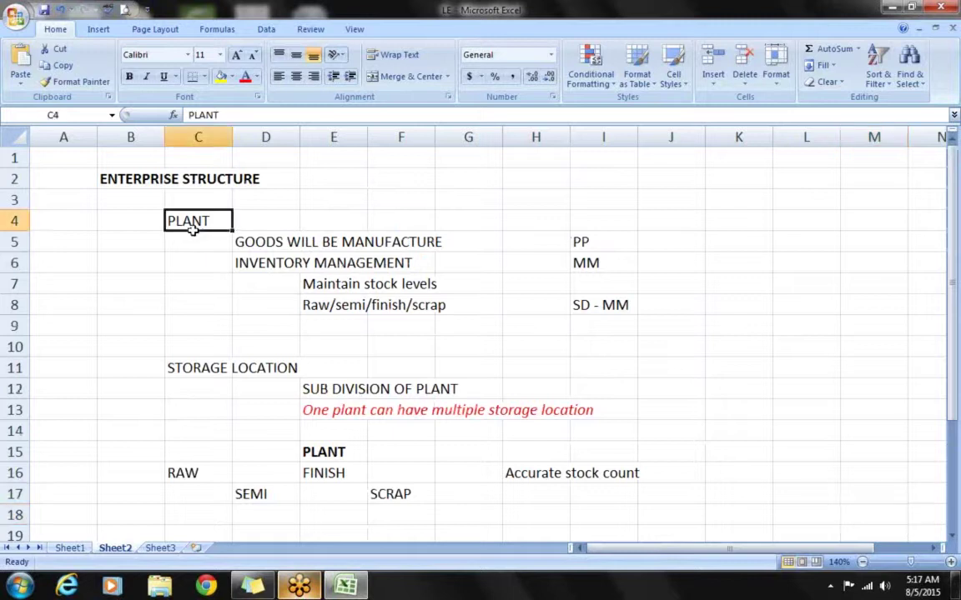
key("ctrl+b")
left_click(186, 368)
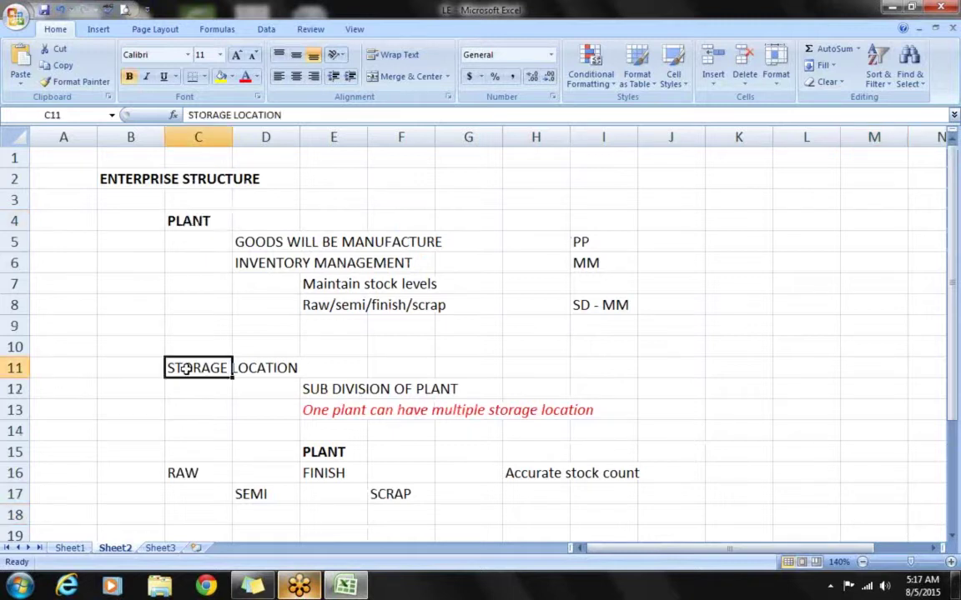
key("ctrl+b")
Step: Select empty cell J12 and minimize the Excel workbook to the desktop
left_click(619, 360)
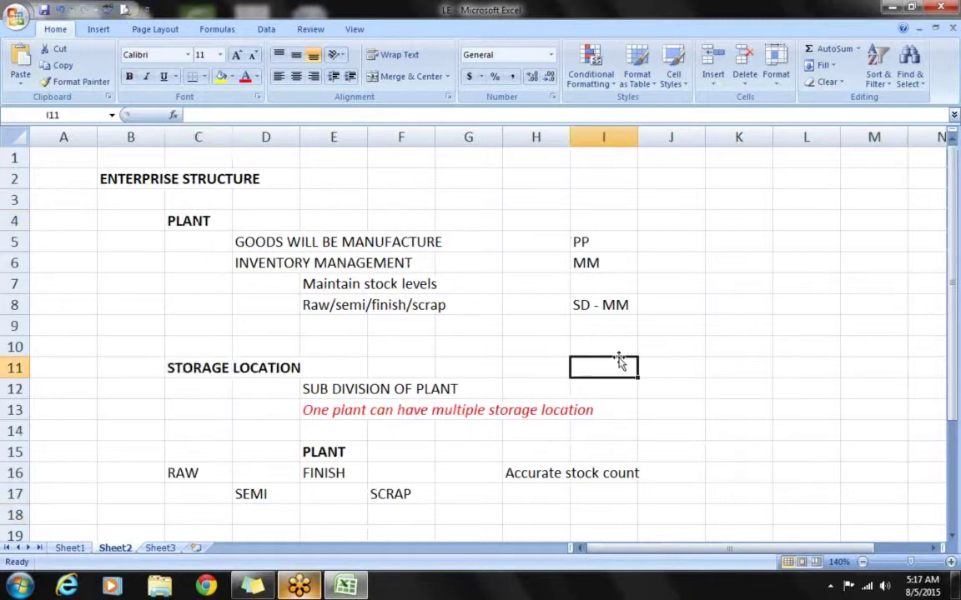
scroll(619, 360, "down", 2)
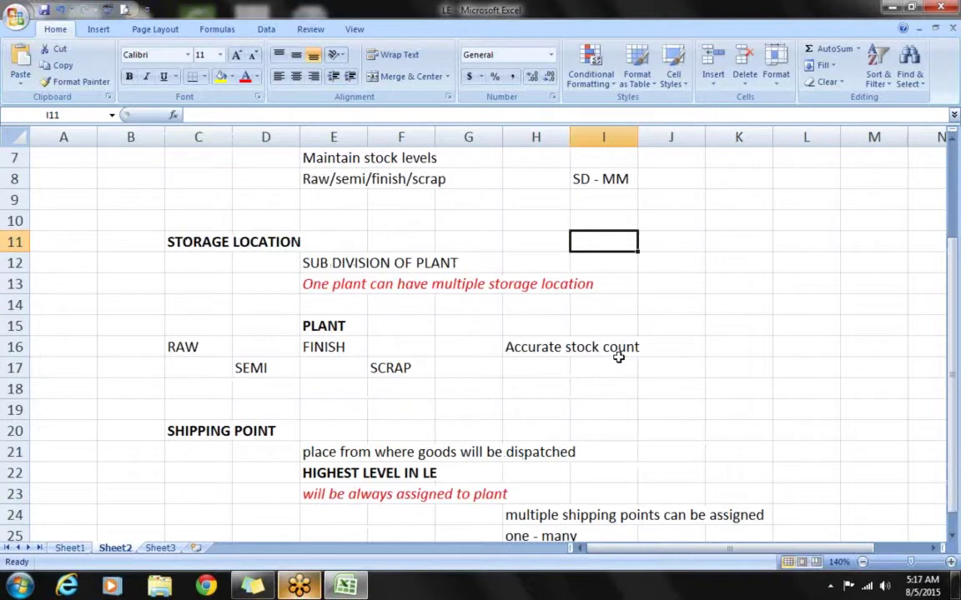
left_click(684, 380)
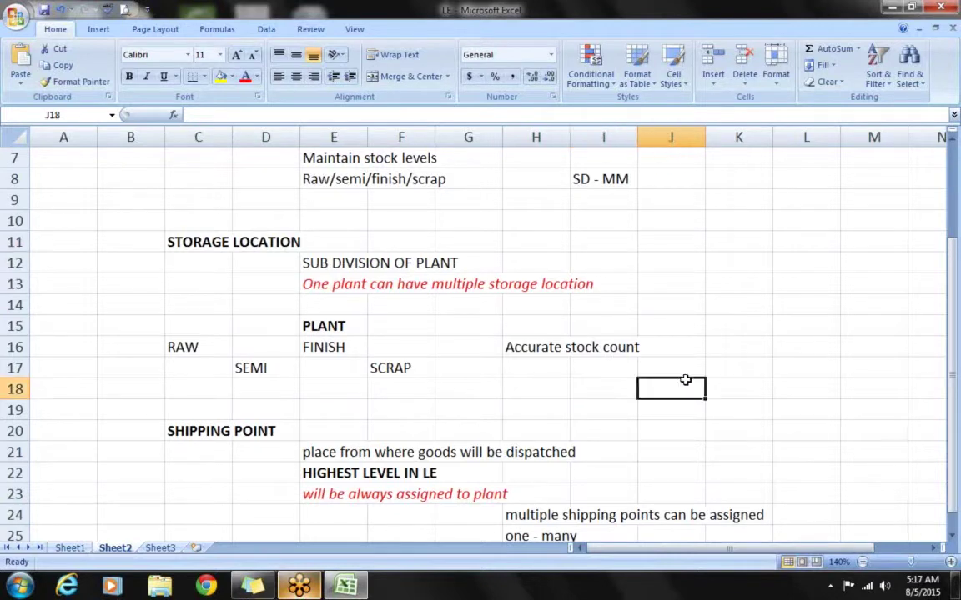
scroll(685, 381, "up", 2)
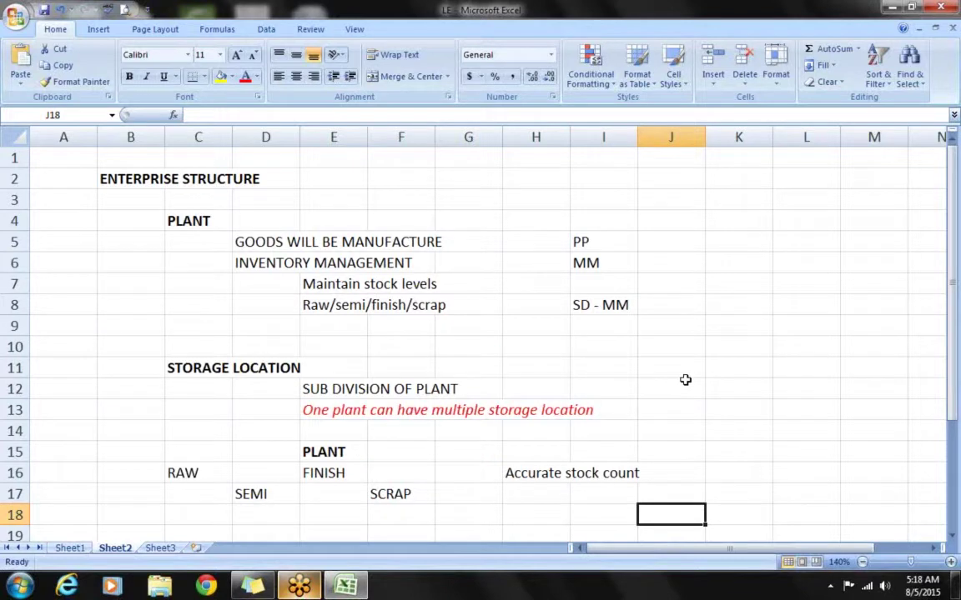
left_click(684, 381)
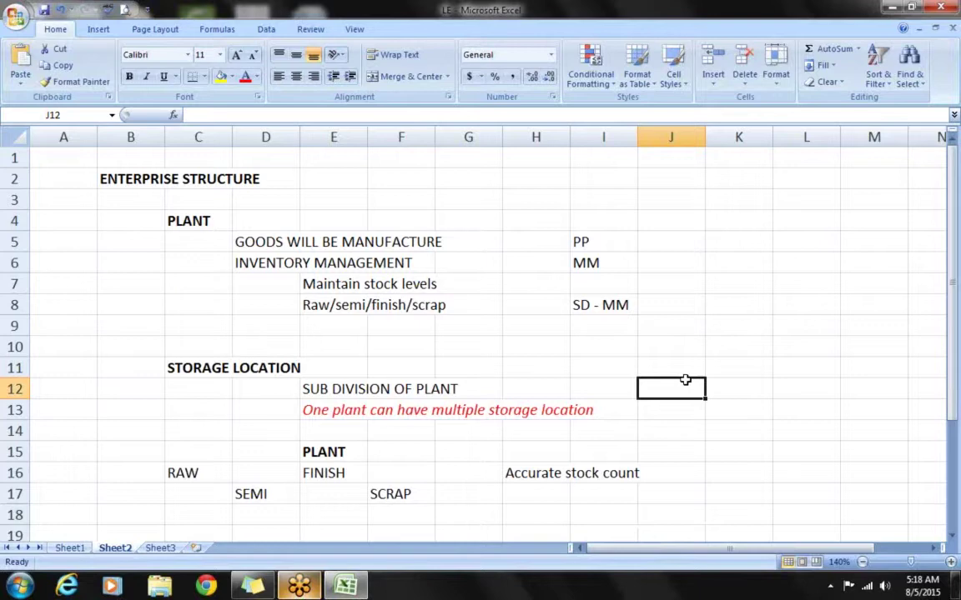
scroll(685, 380, "down", 1)
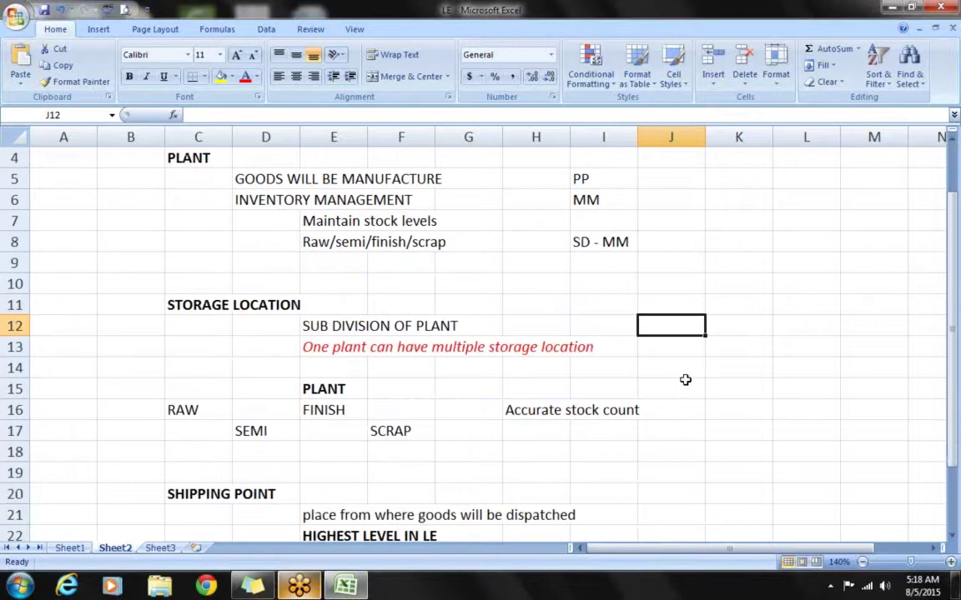
left_click(890, 10)
Step: Launch SAP Logon and sign in to the SD system with the user name and password
double_click(132, 440)
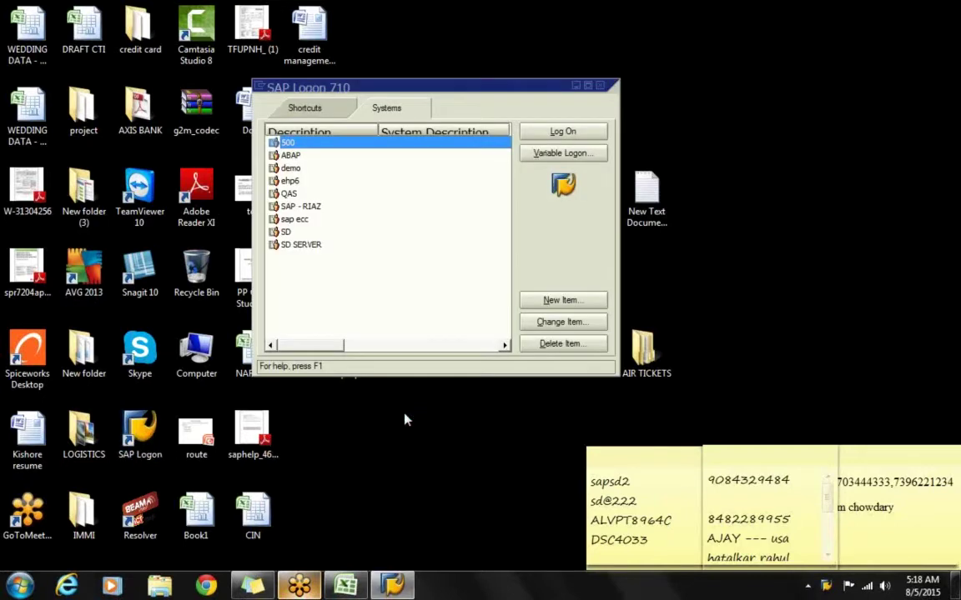
left_click(286, 232)
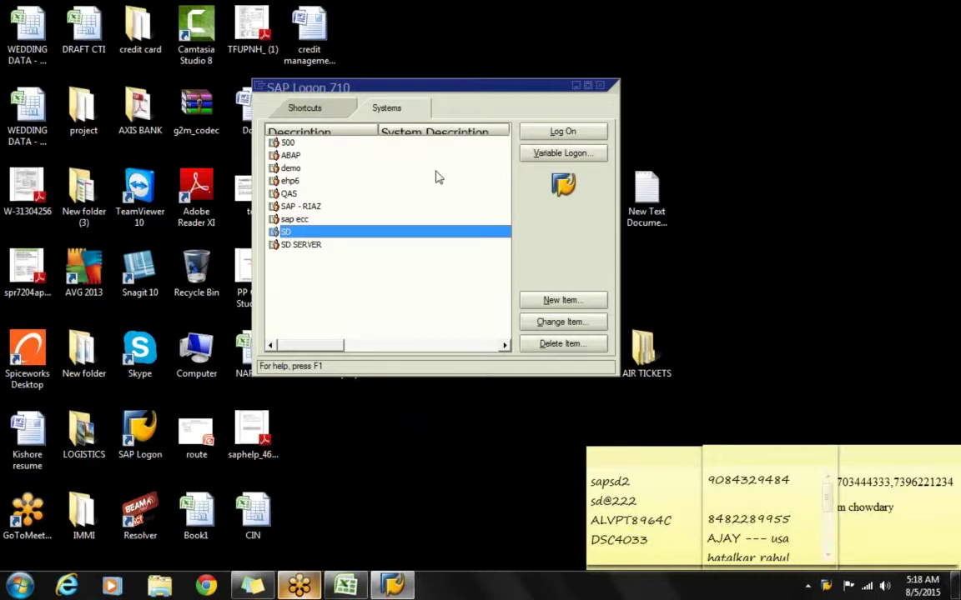
left_click(597, 128)
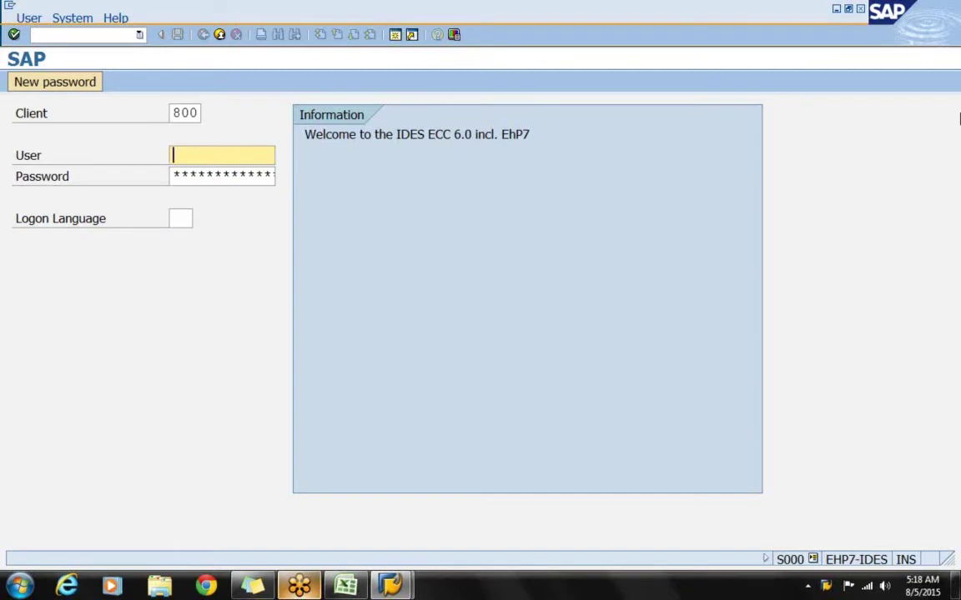
type("sap")
key("Down")
key("Tab")
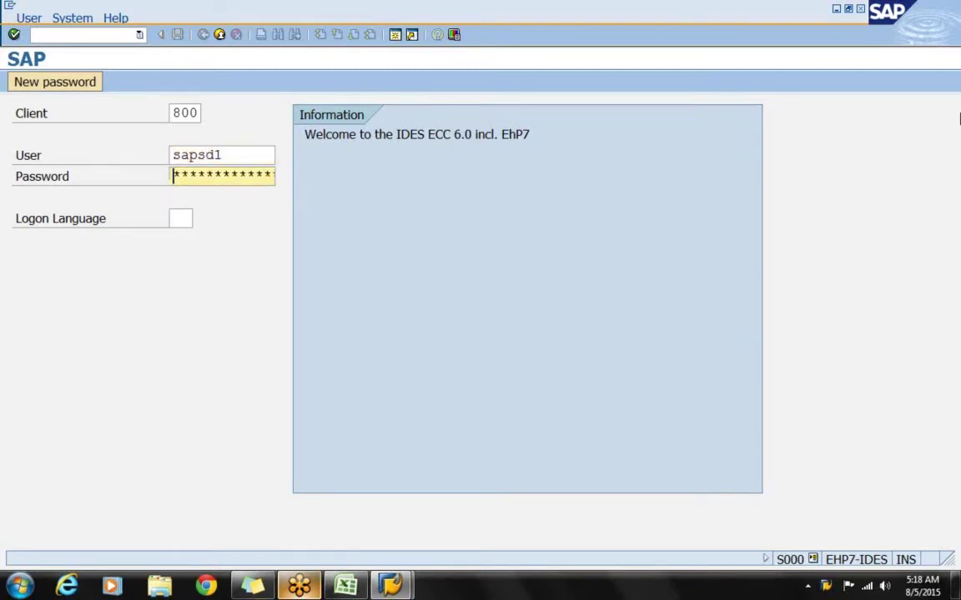
type("*****")
key("Return")
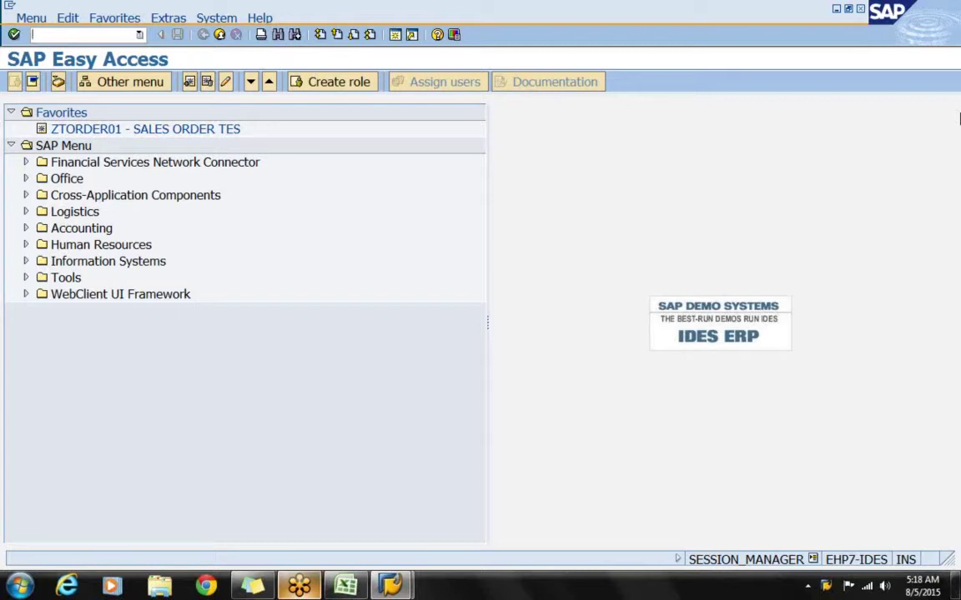
Step: Run SPRO, open the SAP Reference IMG, and expand Enterprise Structure > Definition
type("SPRO")
key("Return")
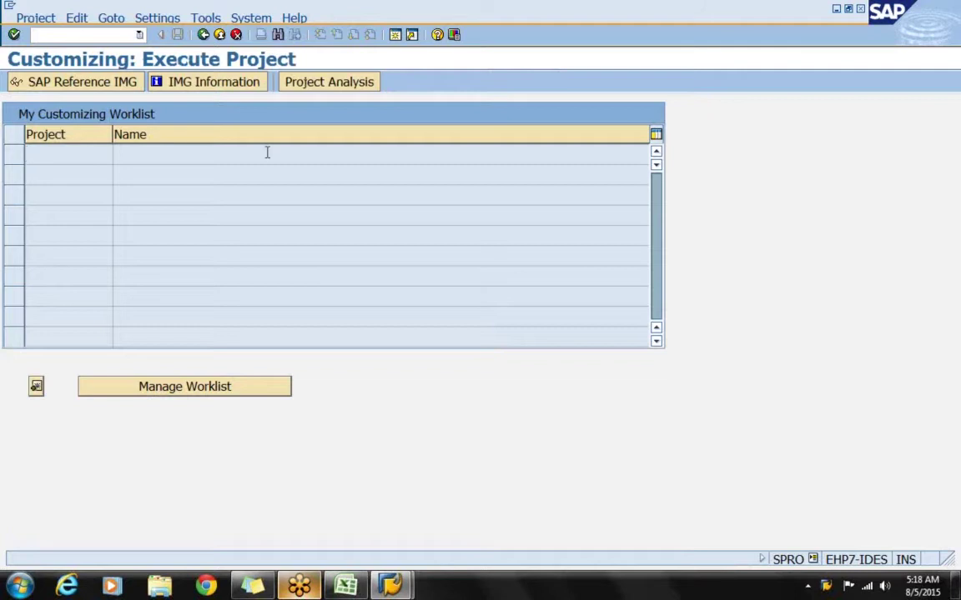
left_click(87, 86)
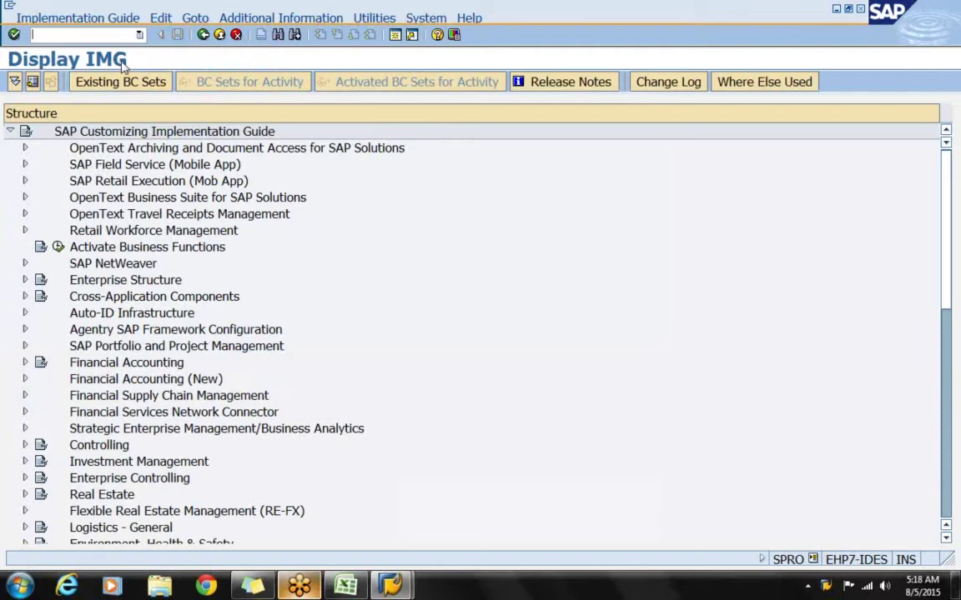
left_click(138, 285)
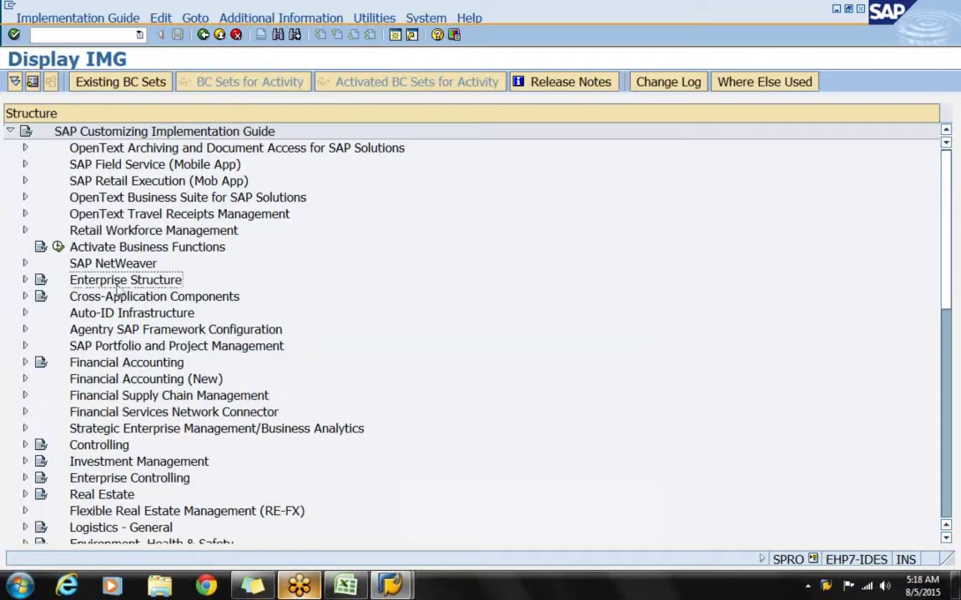
left_click(25, 281)
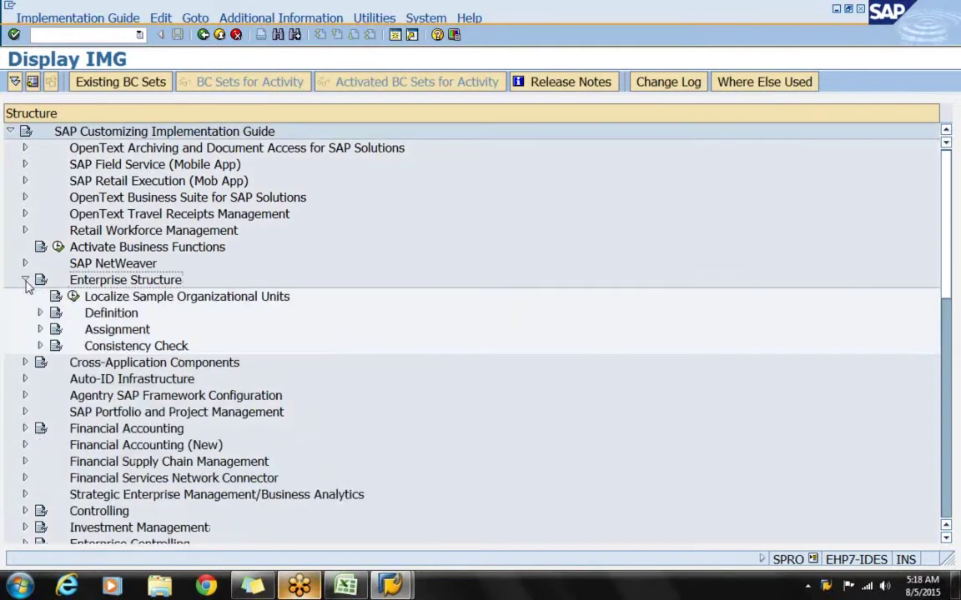
left_click(92, 314)
left_click(100, 333)
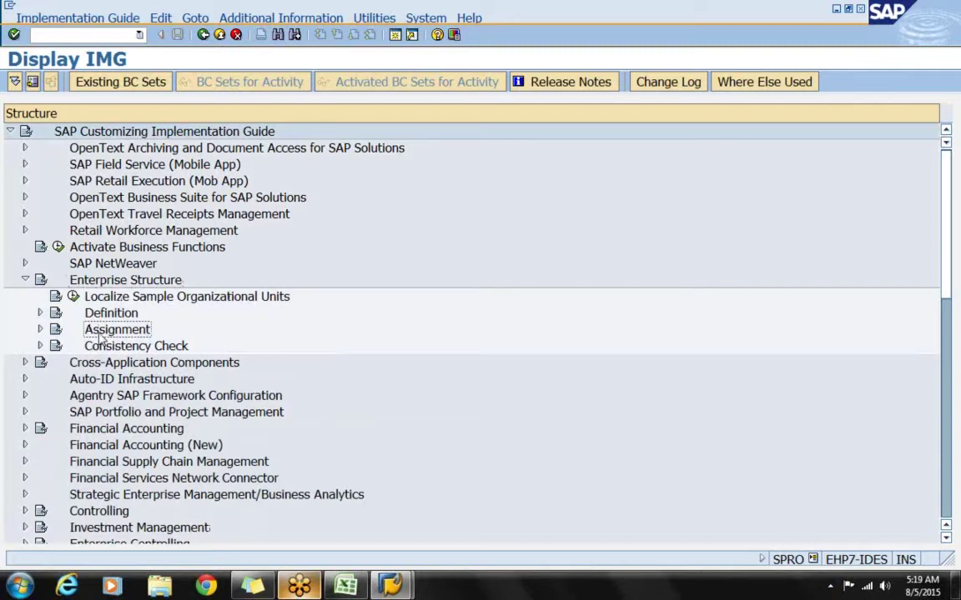
left_click(104, 315)
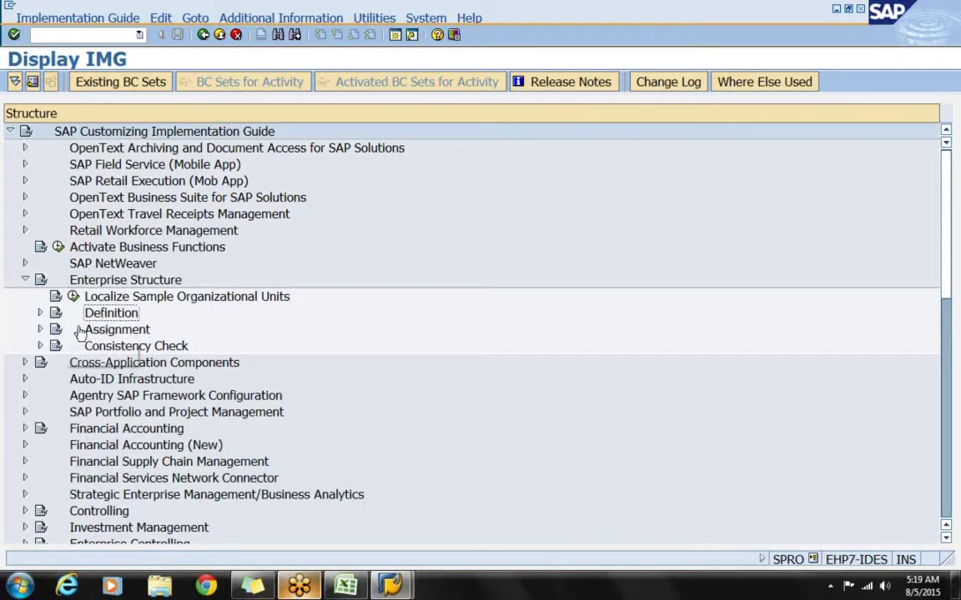
left_click(40, 313)
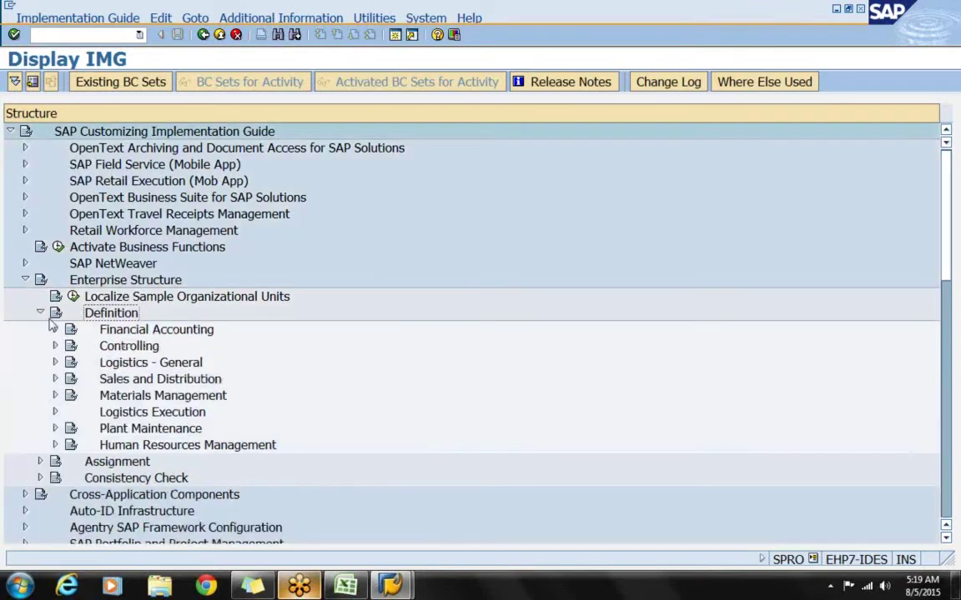
Step: Expand Logistics - General and execute 'Define, copy, delete, check plant'
left_click(112, 366)
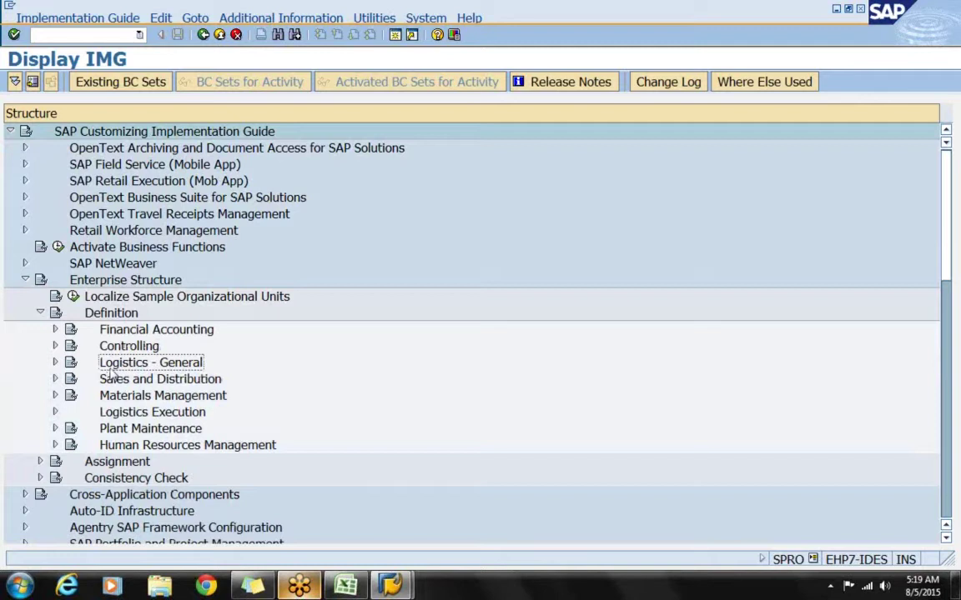
left_click(55, 365)
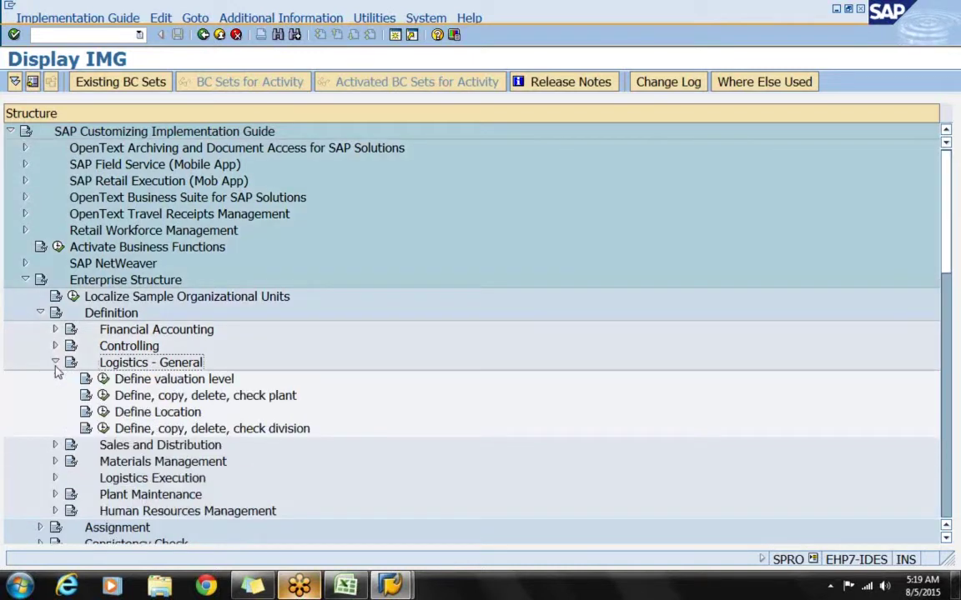
left_click(142, 399)
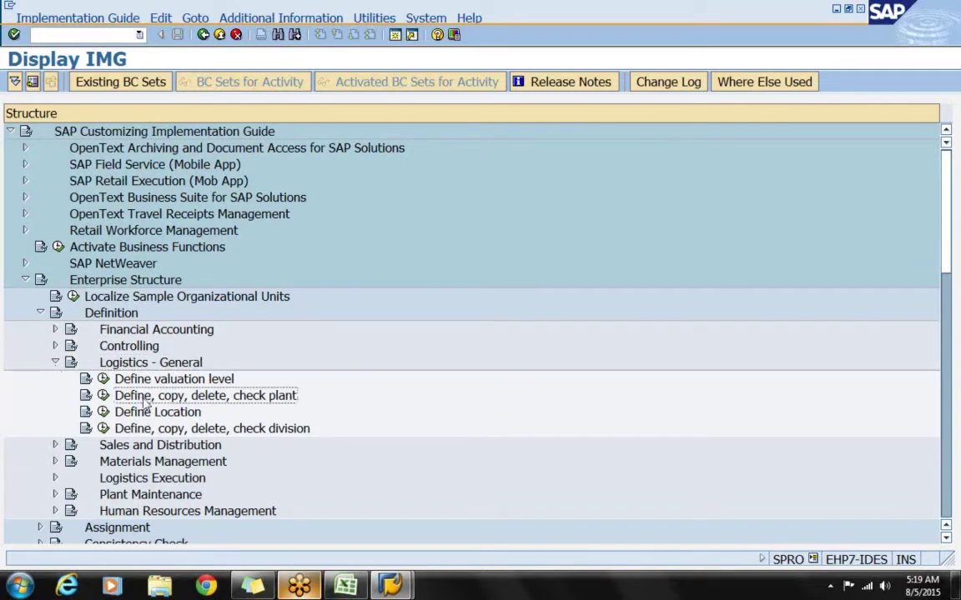
left_click(103, 396)
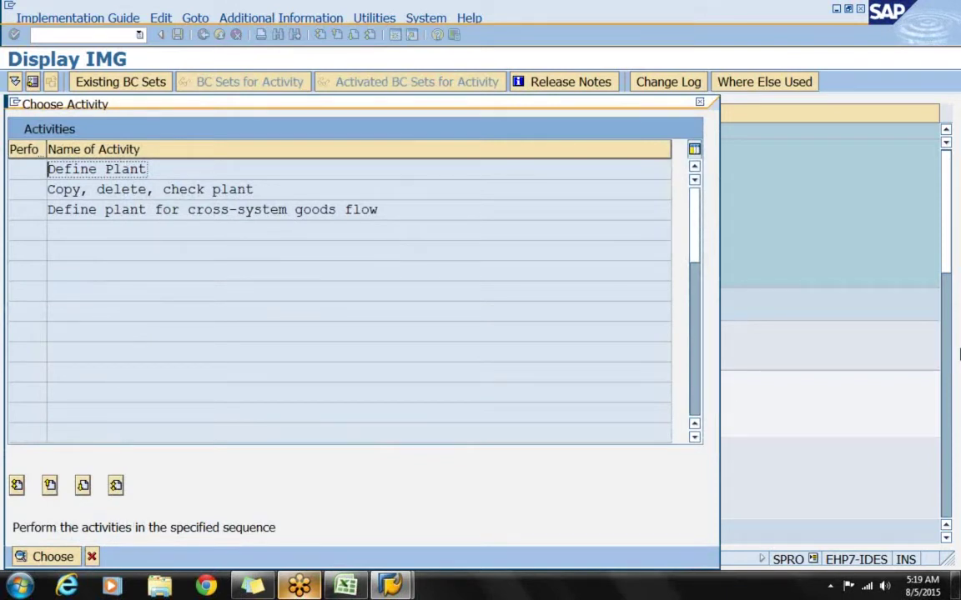
key("shift+Right")
key("shift+Right")
key("shift+Right")
key("shift+Right")
key("shift+Right")
key("shift+Right")
key("shift+Right")
key("shift+Right")
key("shift+Right")
key("shift+Right")
key("shift+Right")
key("shift+Right")
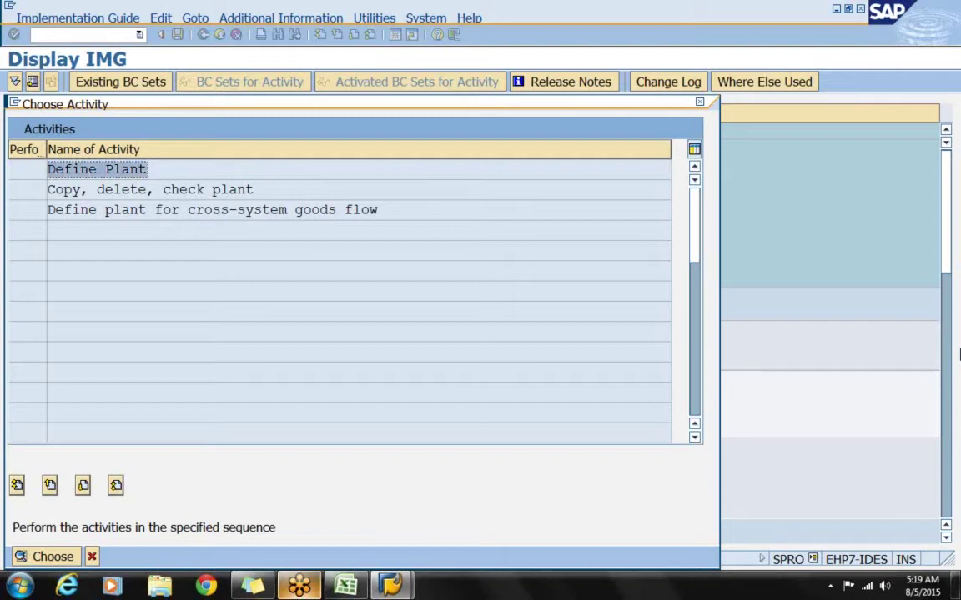
key("Down")
key("Left")
key("Left")
key("Left")
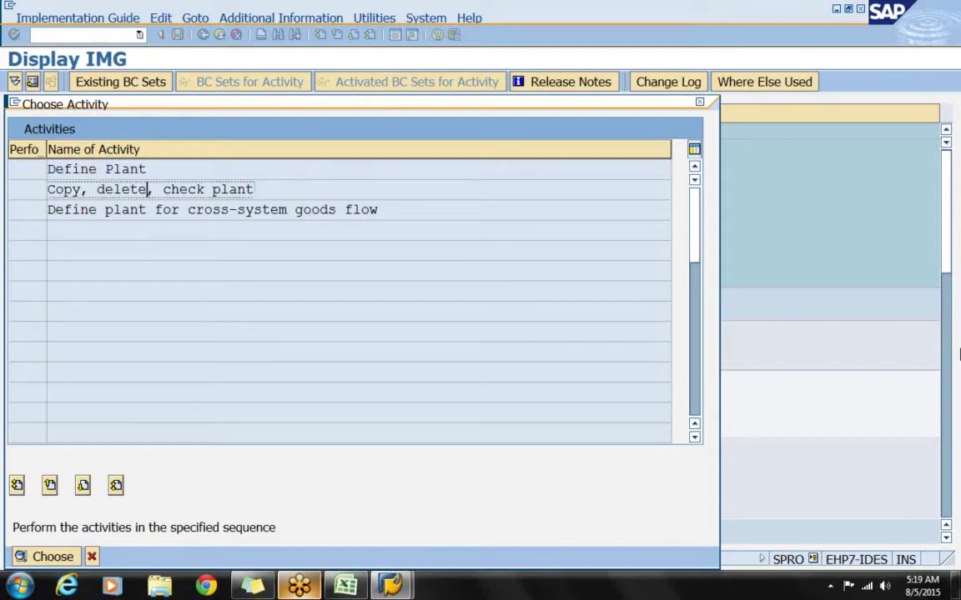
key("Left")
key("Left")
key("Left")
key("Left")
key("Left")
key("Left")
key("Left")
key("Left")
key("Left")
key("Up")
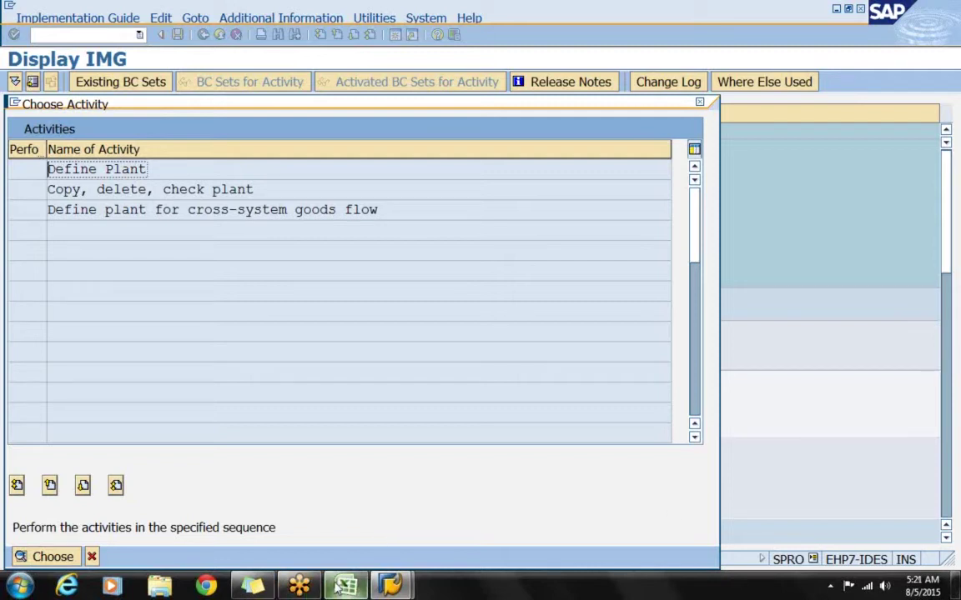
Step: In the Excel workbook, note REFERENCE PLANT with the value 2300 beside it
key("alt+Tab")
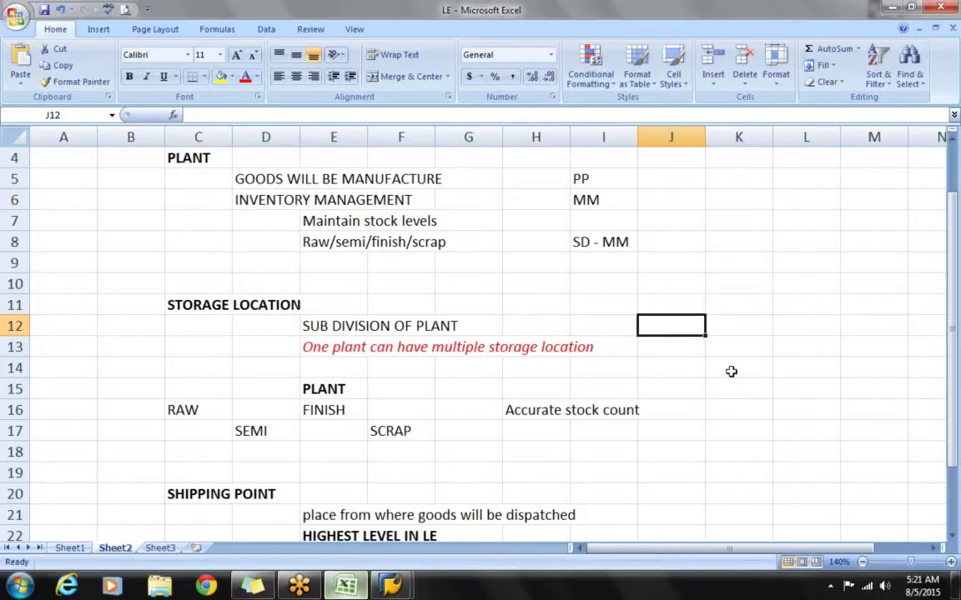
scroll(731, 371, "up", 1)
left_click(755, 242)
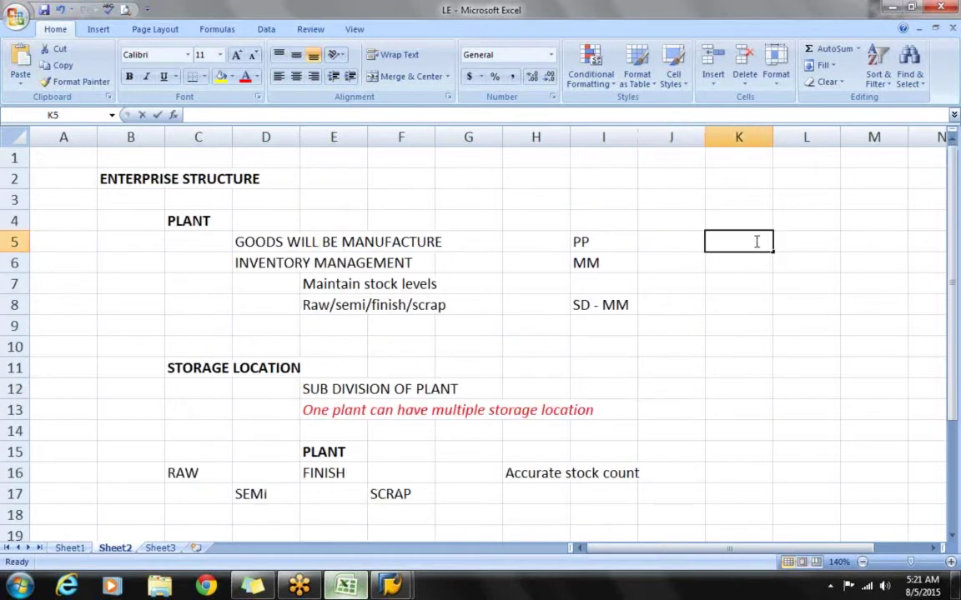
type("R")
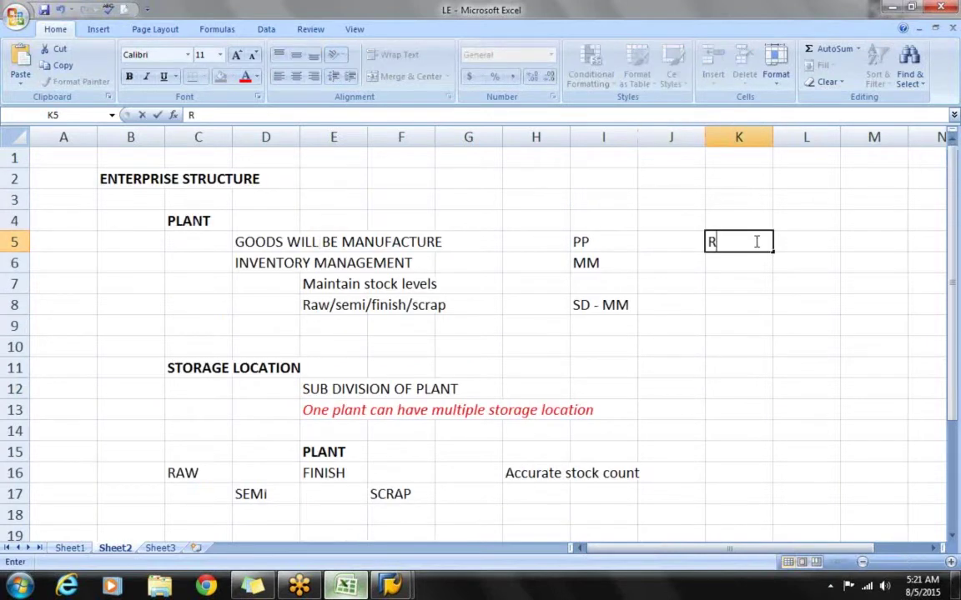
type("EFERENCE P")
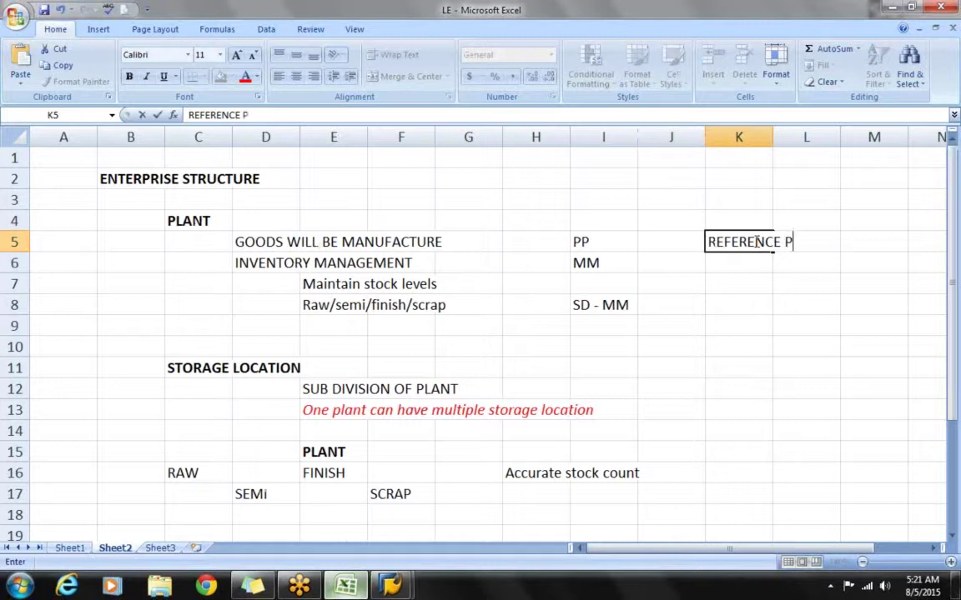
type("LANT")
key("Right")
key("Right")
type("2300")
key("Return")
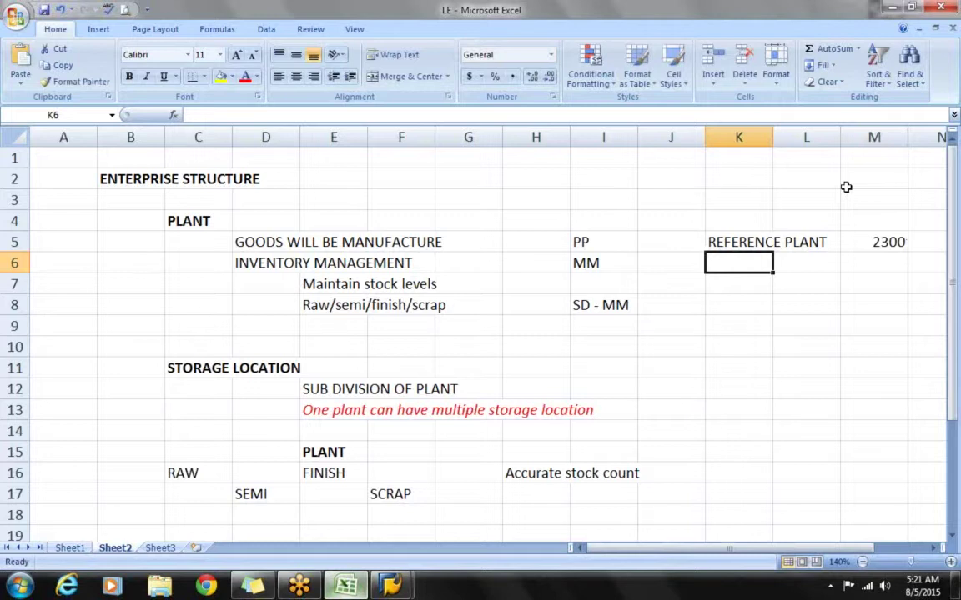
Step: Add the TO OUR PLANT label with plant code SMP3 in M6
type("TO OUT")
key("BackSpace")
type("R PLANT")
key("Tab")
key("Tab")
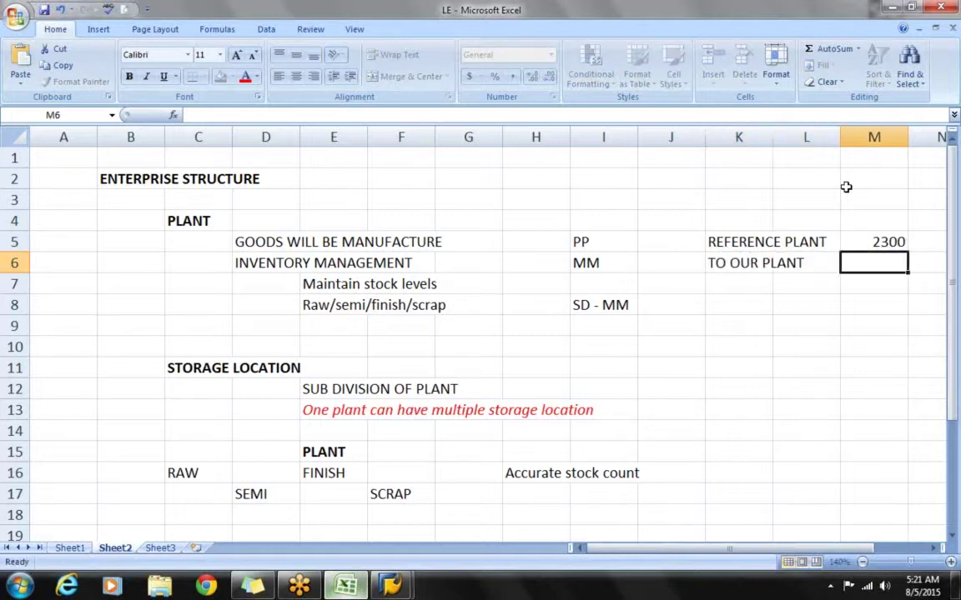
key("Tab")
left_click(790, 267)
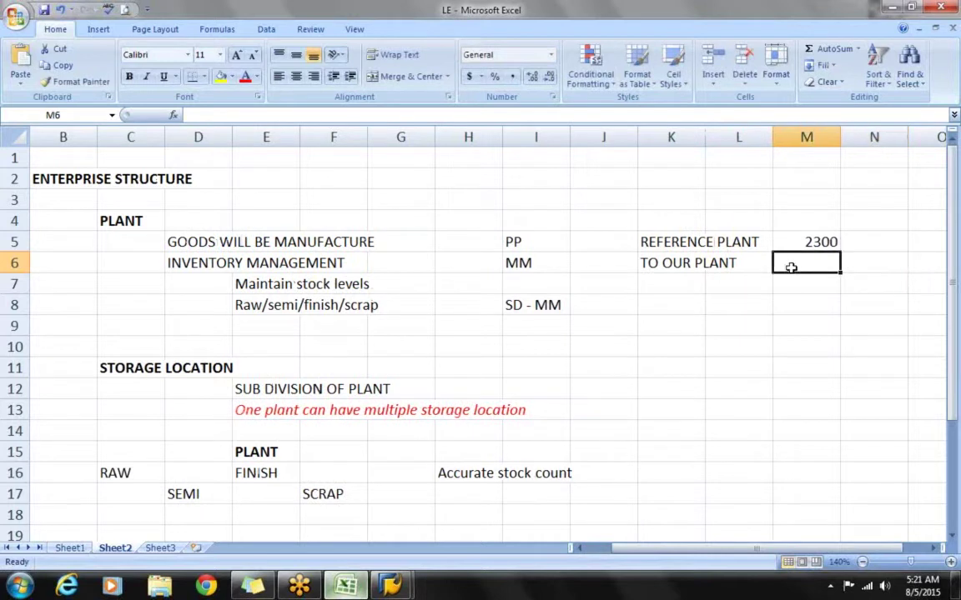
type("SMP3")
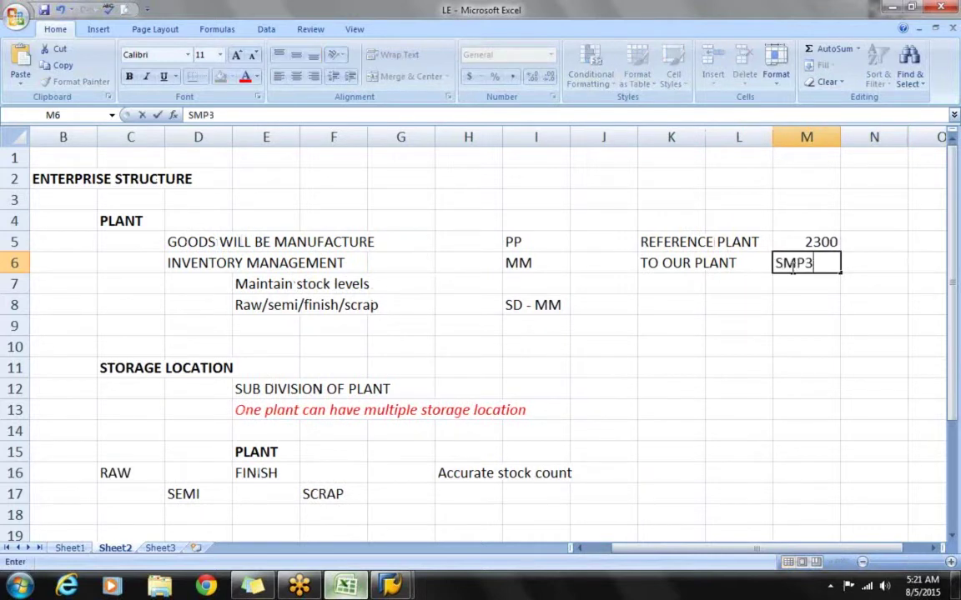
key("Return")
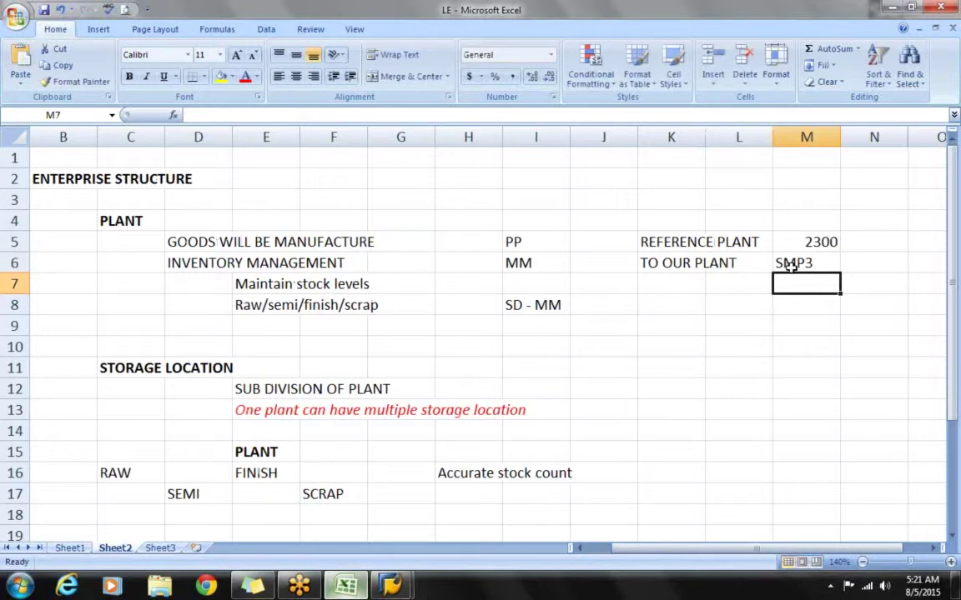
Step: Replace SMP3 in M6 with SAM1, check M5 and M6, then return to SAP
left_click(790, 265)
key("BackSpace")
type("SAM1")
key("Return")
left_click(791, 323)
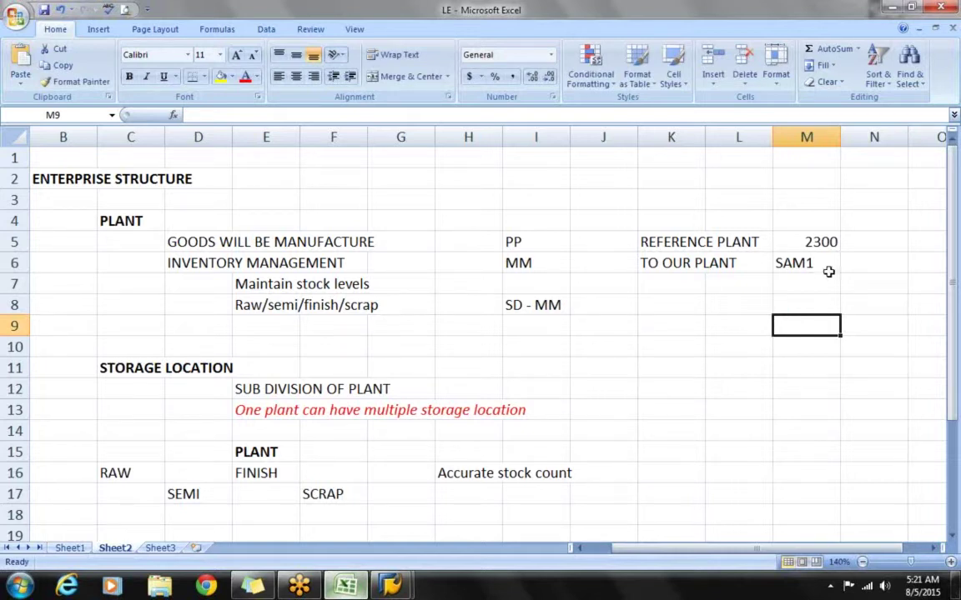
left_click(829, 244)
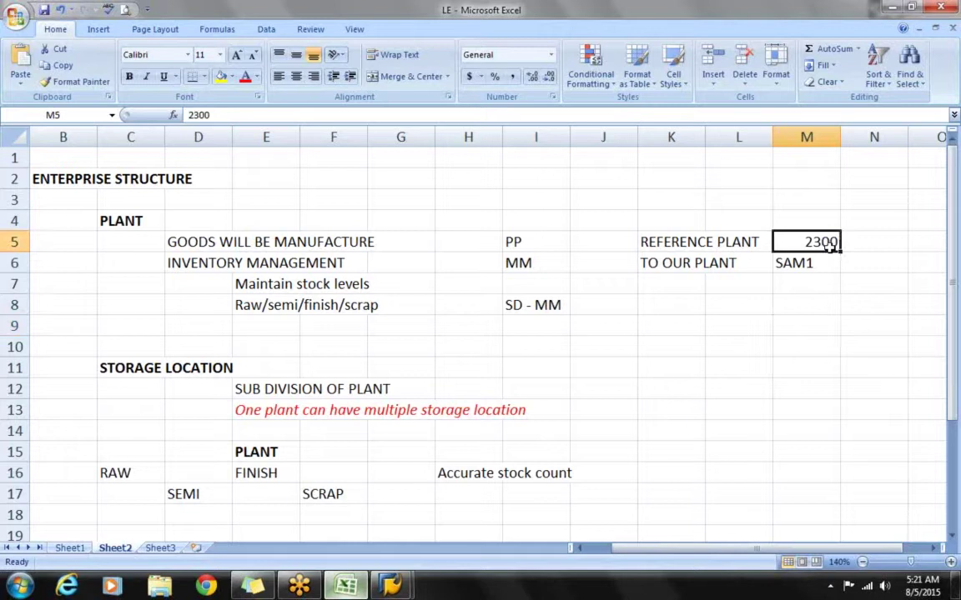
left_click(819, 271)
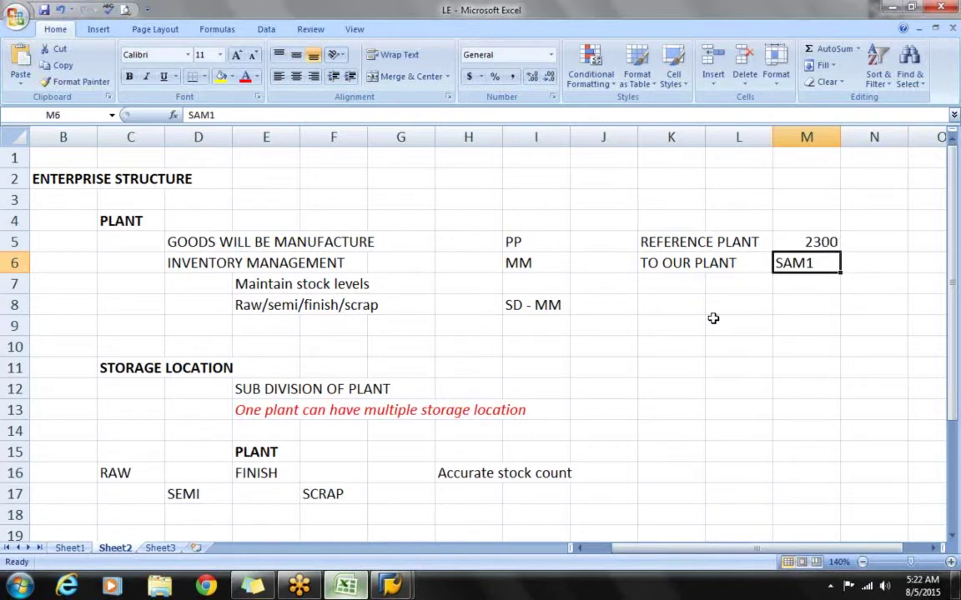
key("alt+Tab")
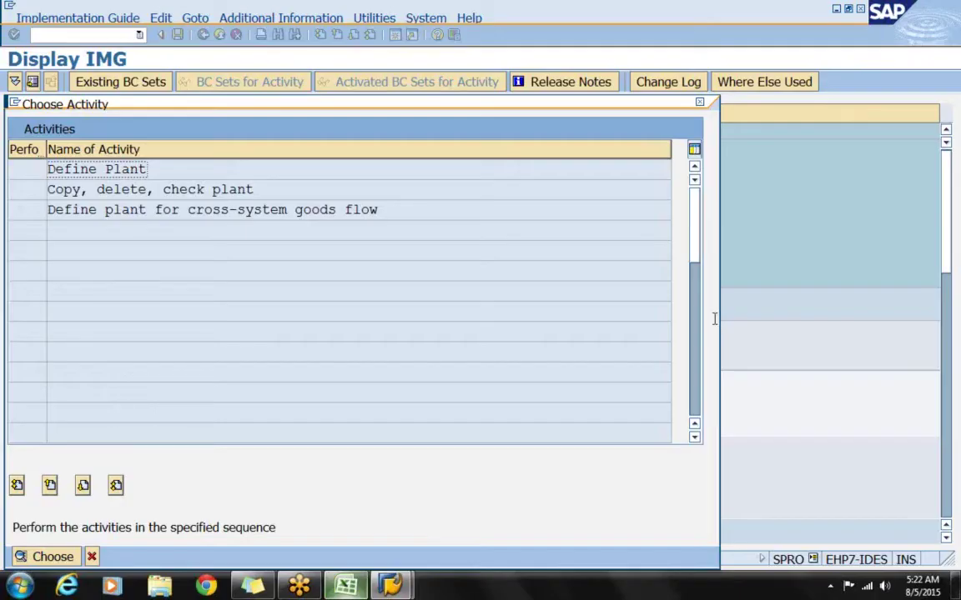
Step: Open the Copy, delete, check plant activity and start copying a plant organizational object
left_click(278, 190)
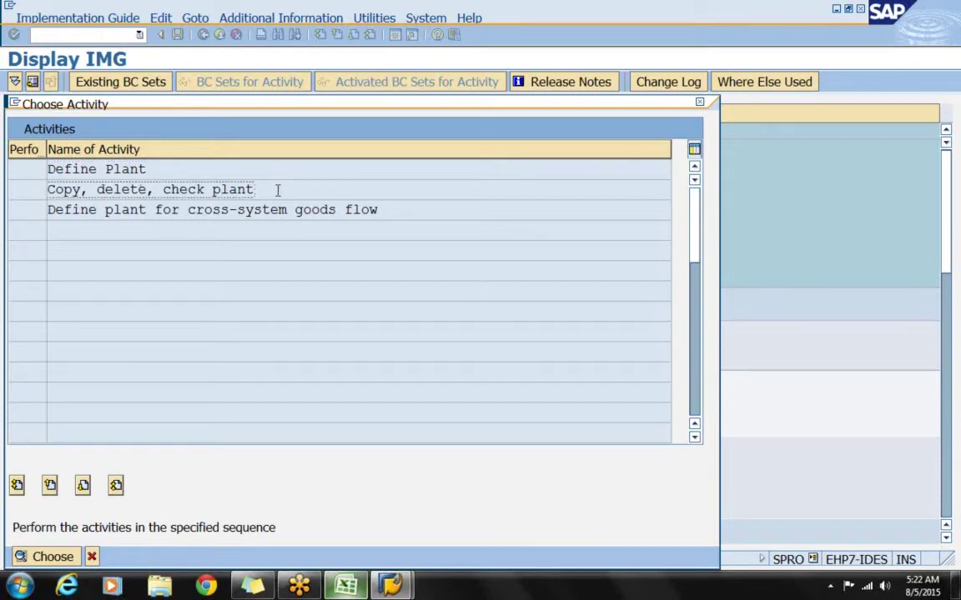
left_click(206, 190)
double_click(208, 190)
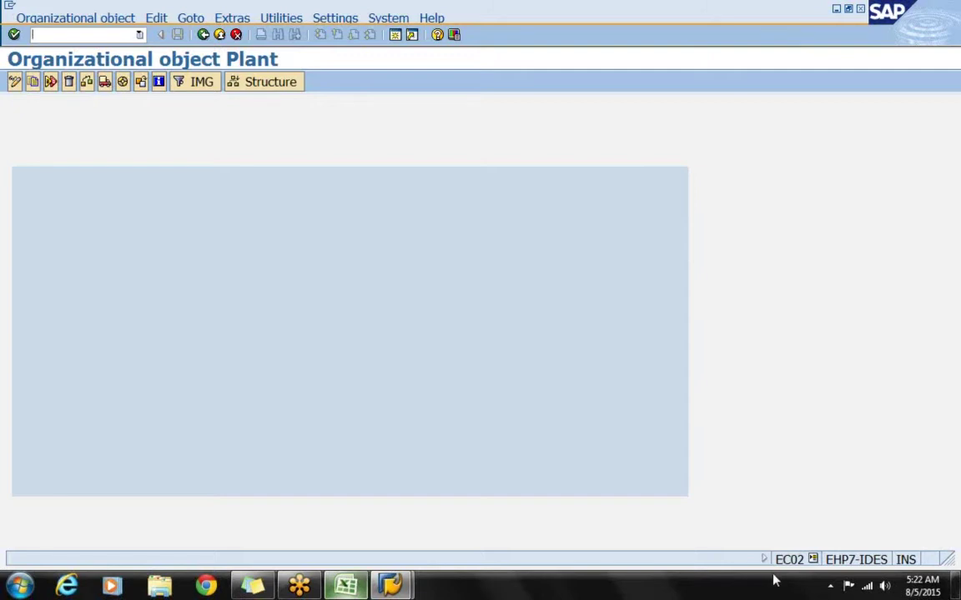
left_click(36, 90)
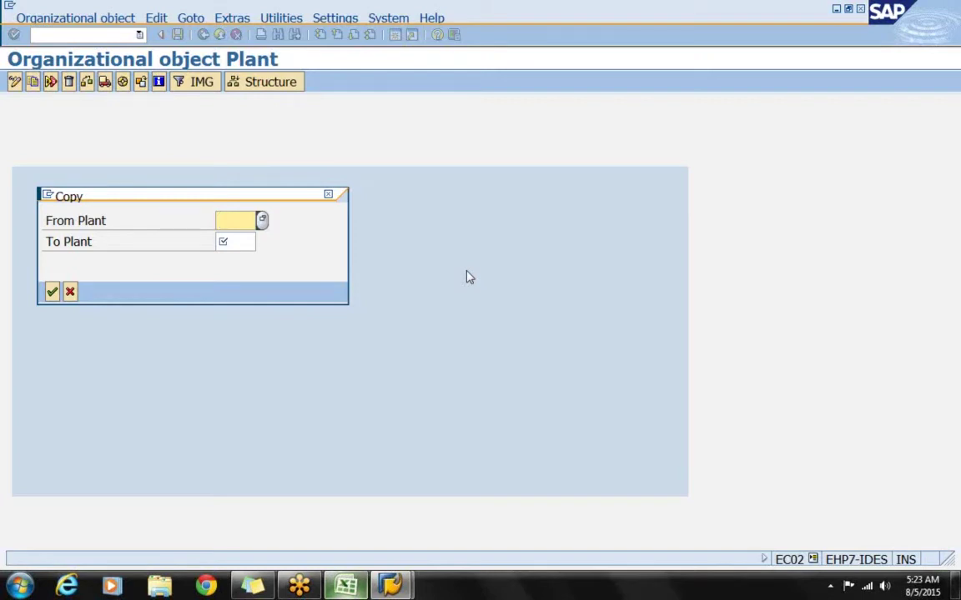
Step: Set the copy from plant 2300 to plant SAM1 and confirm the entries
type("2300")
key("Tab")
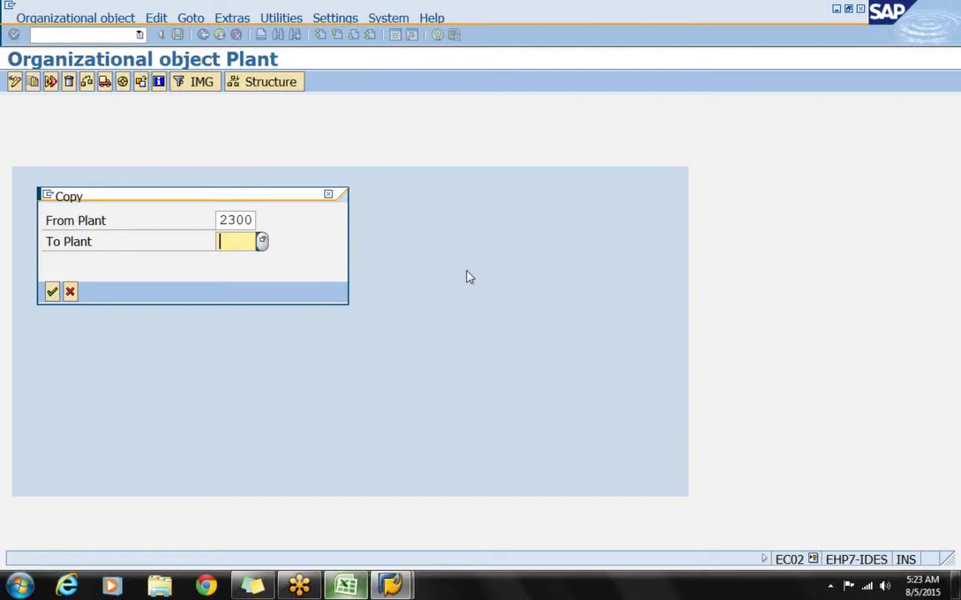
type("SAM1")
key("Return")
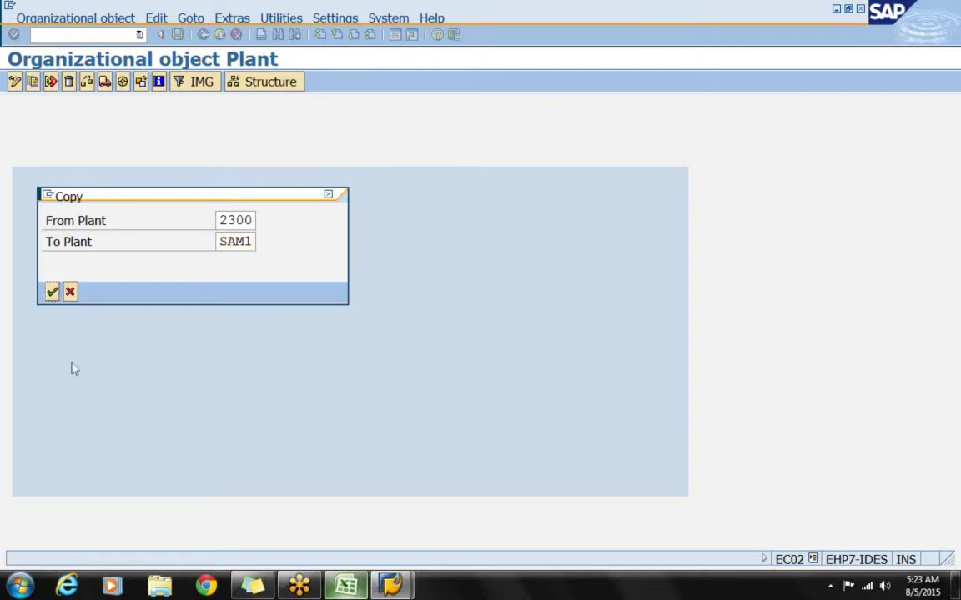
left_click(53, 292)
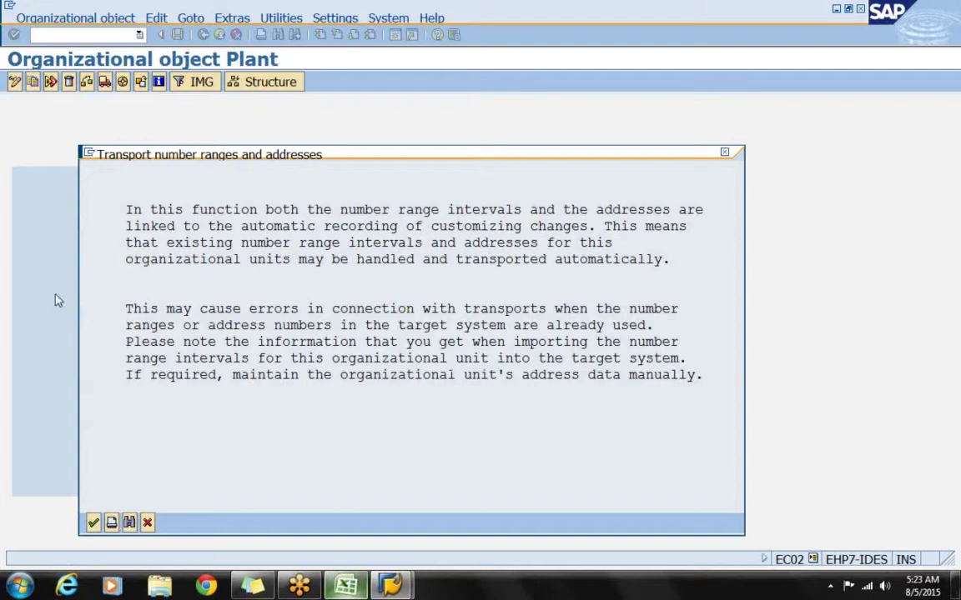
Step: Acknowledge the number ranges notice, agree to transport them, and create a new customizing request
left_click(93, 523)
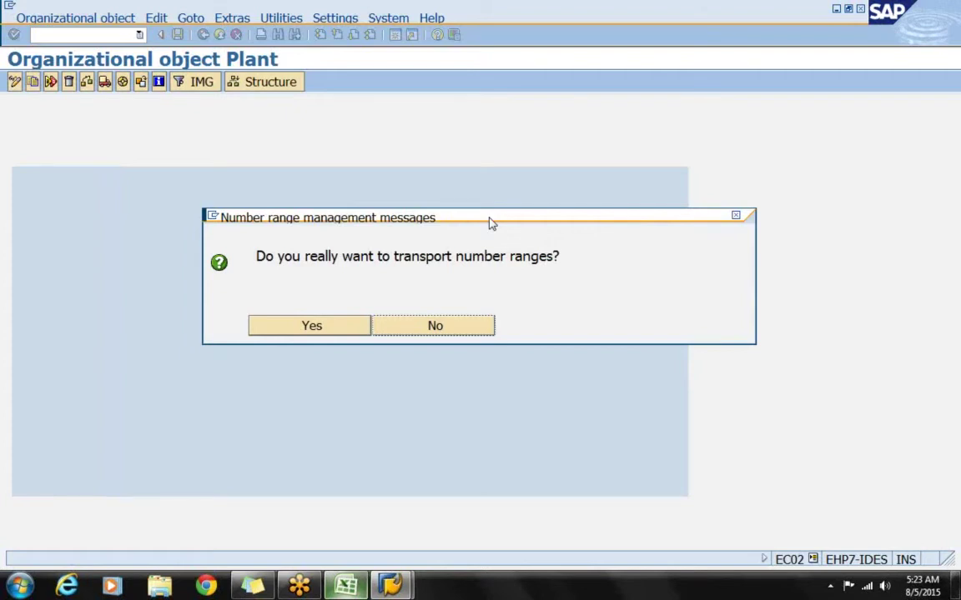
left_click(324, 327)
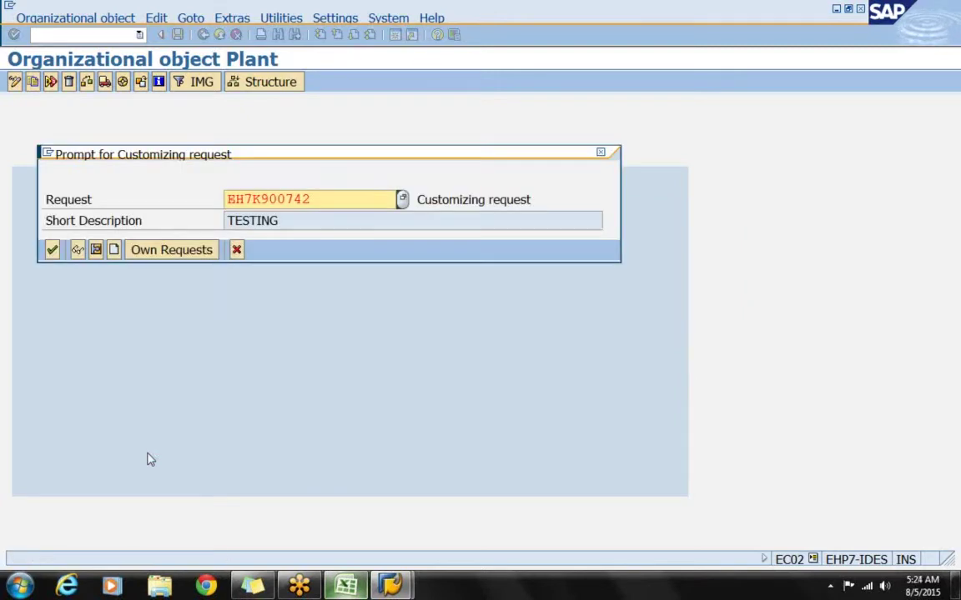
left_click(114, 251)
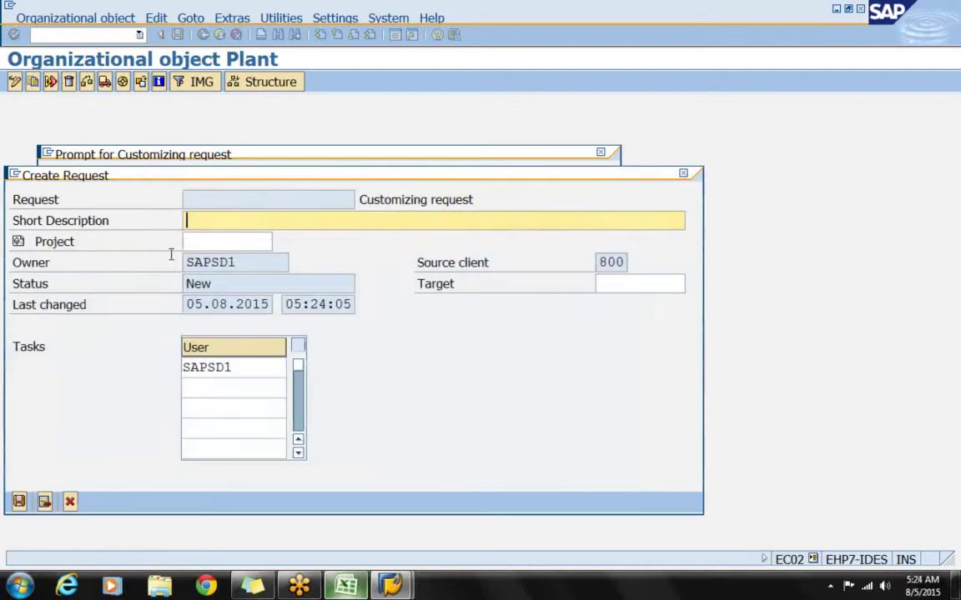
Step: Save the customizing request with description 'SAMSUNG - PLANT' and continue the copy under it
type("SAMSUNG - PLANT")
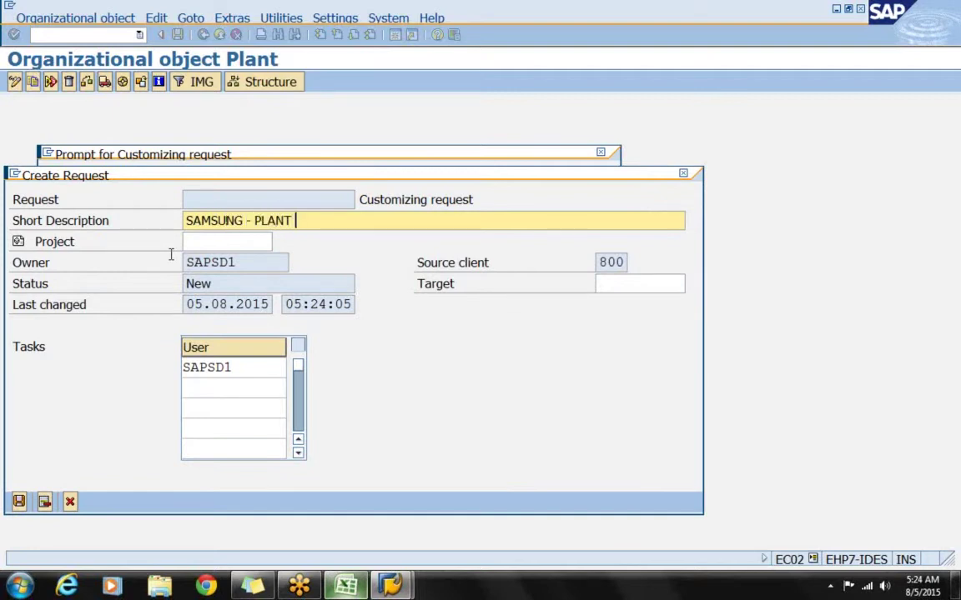
left_click(20, 501)
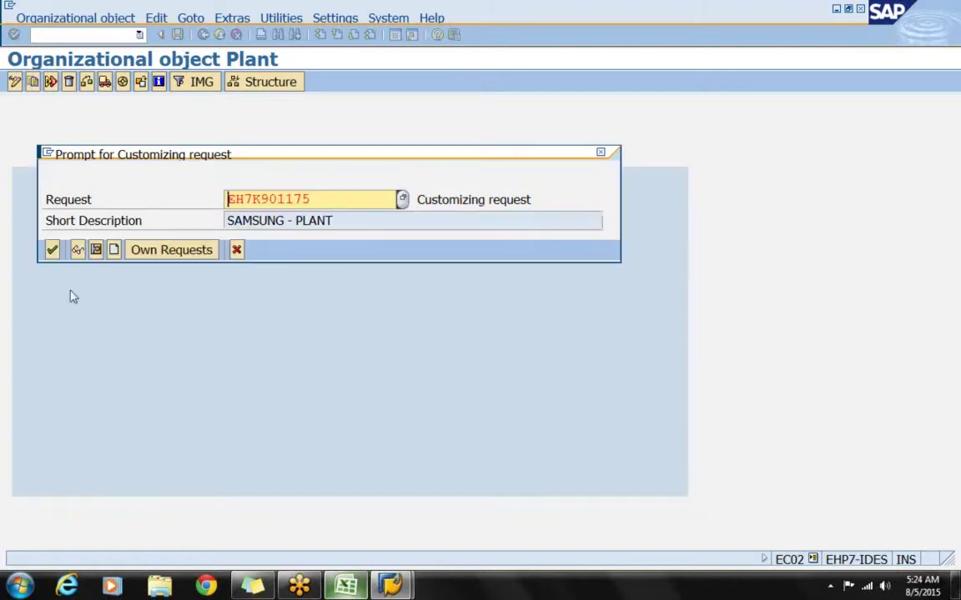
left_click(51, 249)
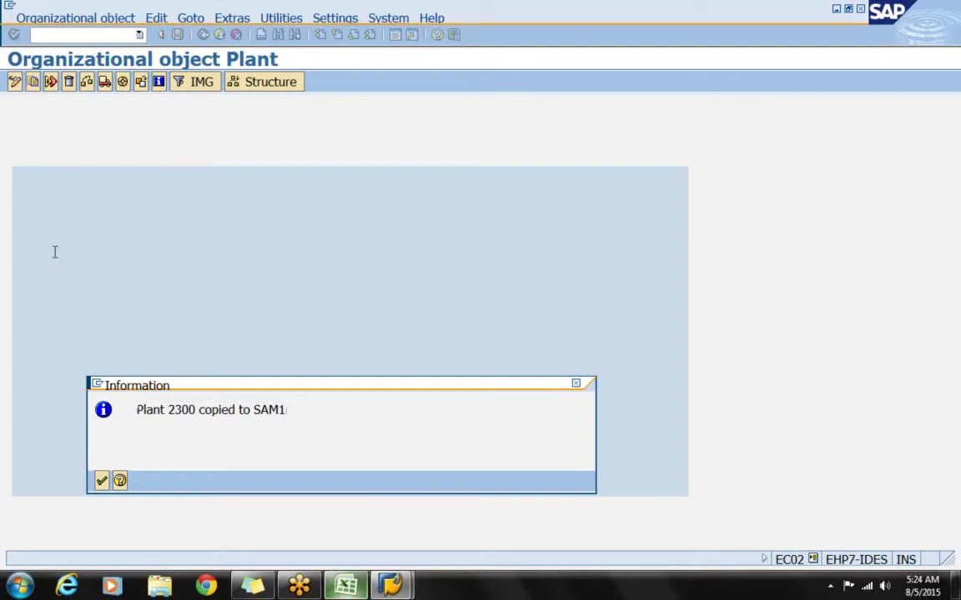
Step: Dismiss the plant-copied message, review the logged copy under completed activities, and return to Choose Activity
key("Return")
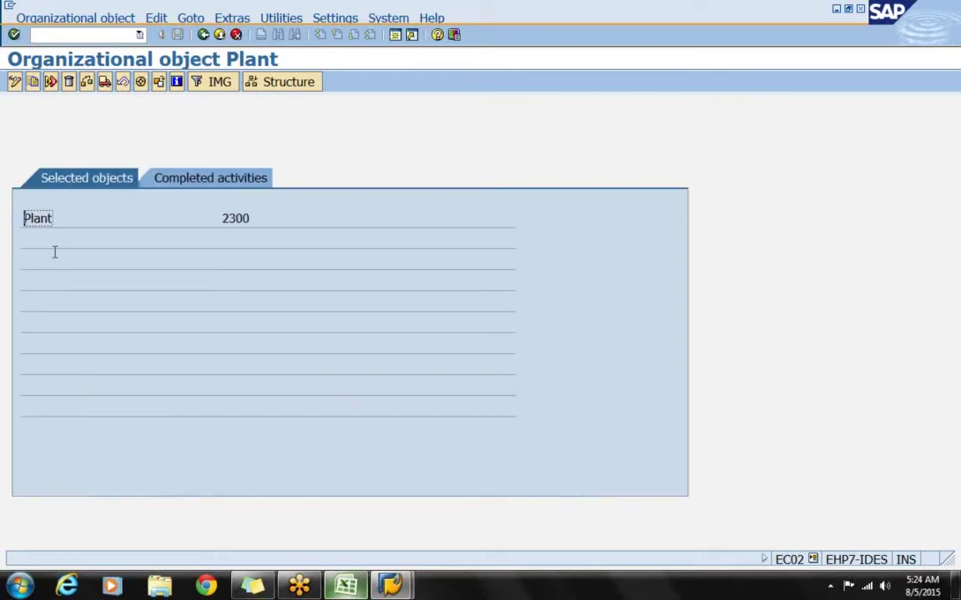
left_click(214, 181)
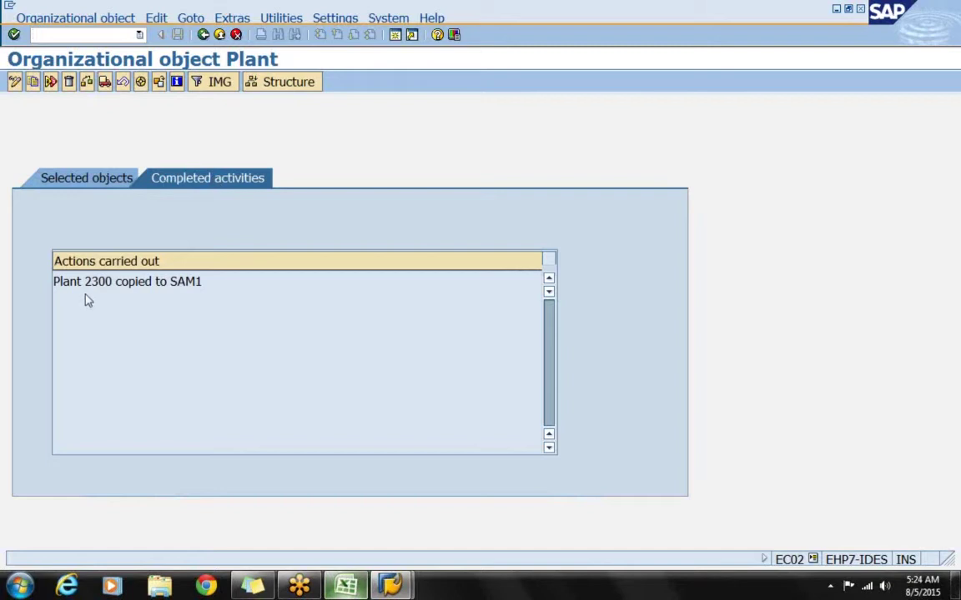
left_click(166, 281)
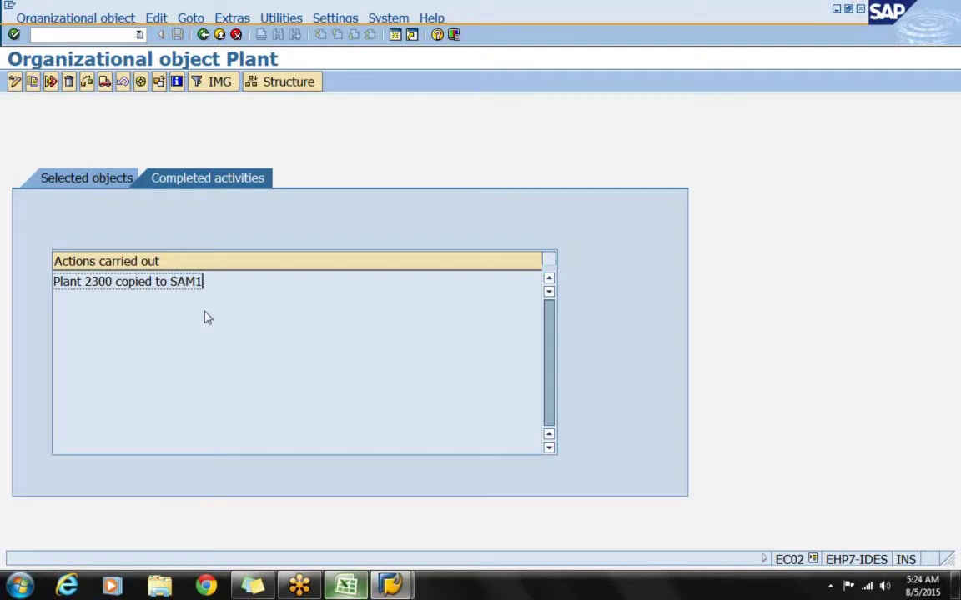
left_click(202, 34)
left_click(190, 169)
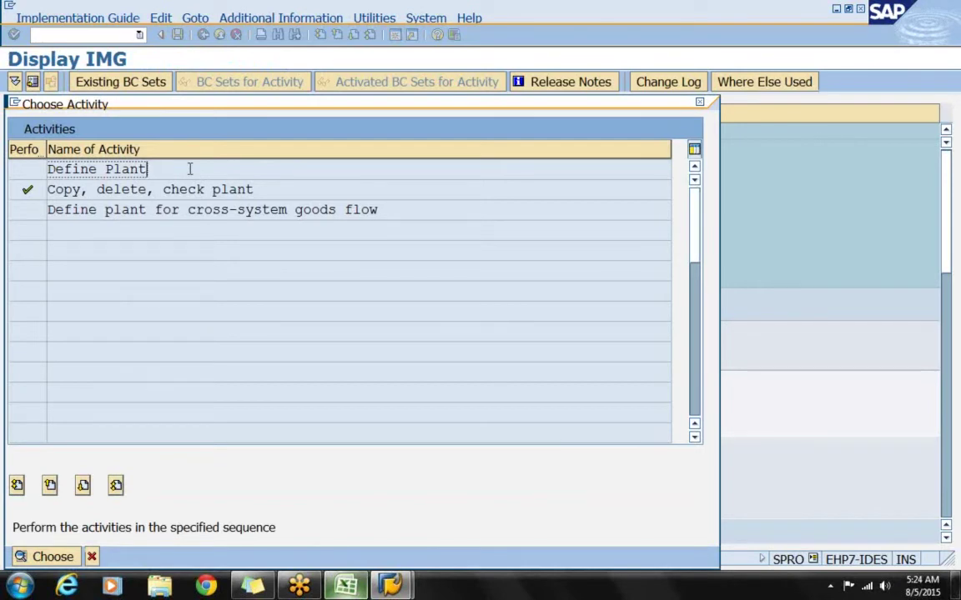
Step: Open Define Plant, position the table on SAM1, and display that plant's details
double_click(106, 170)
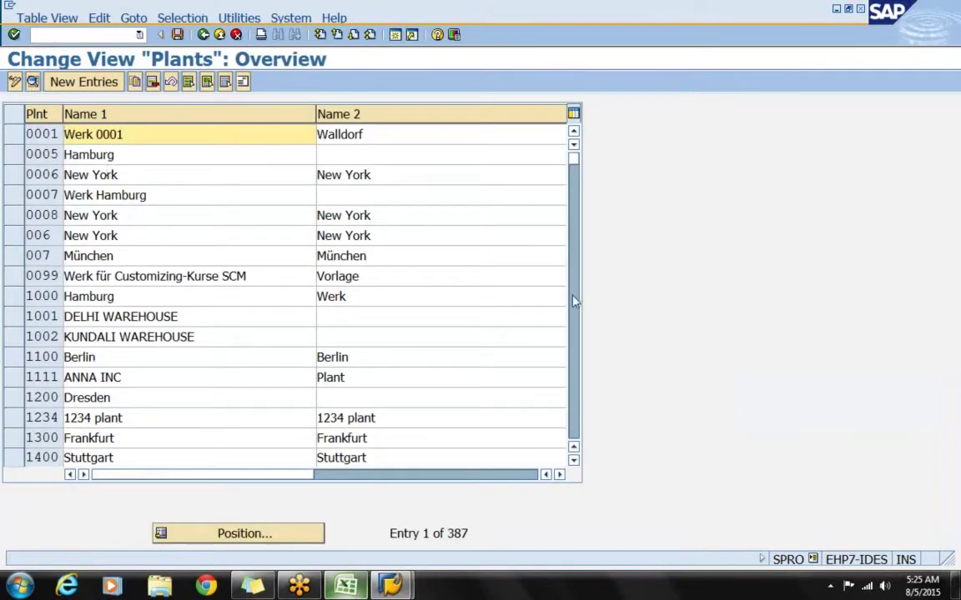
left_click(292, 538)
type("SAM1")
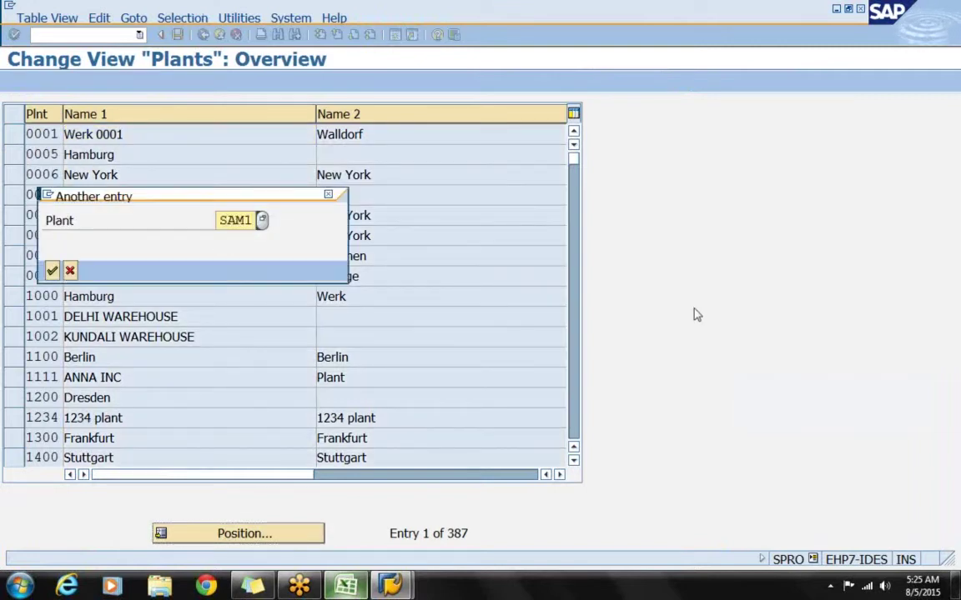
key("Return")
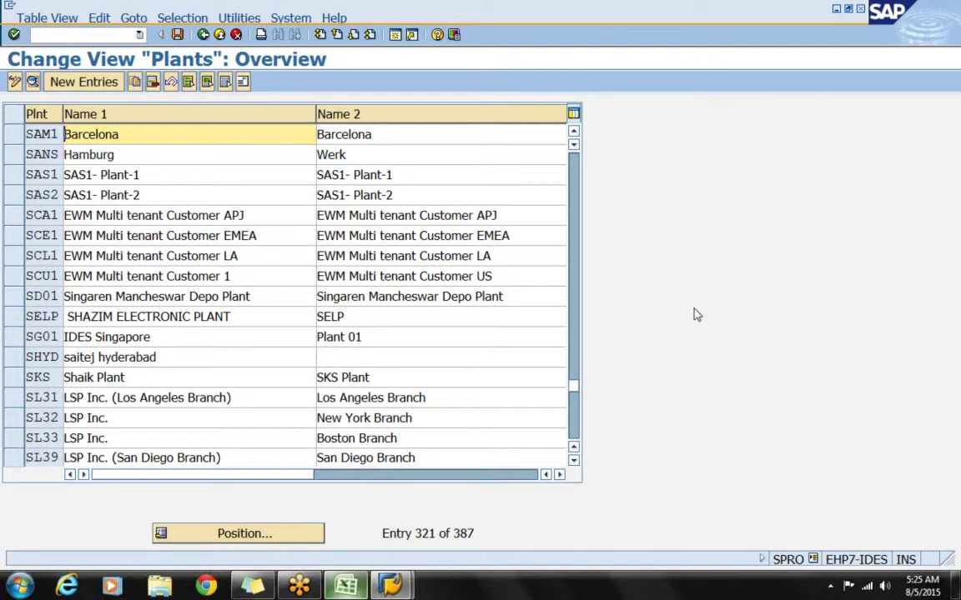
key("shift+Right")
key("shift+Right")
key("shift+Right")
key("shift+Right")
key("shift+Right")
key("shift+Right")
key("shift+Right")
key("shift+Right")
key("shift+Right")
key("shift+Right")
key("shift+Right")
key("shift+Right")
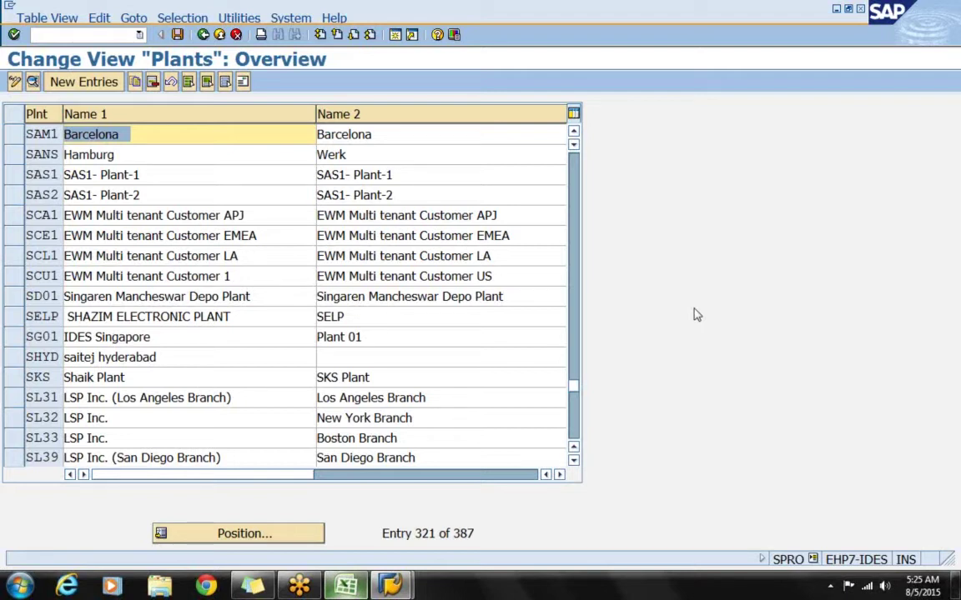
left_click(12, 138)
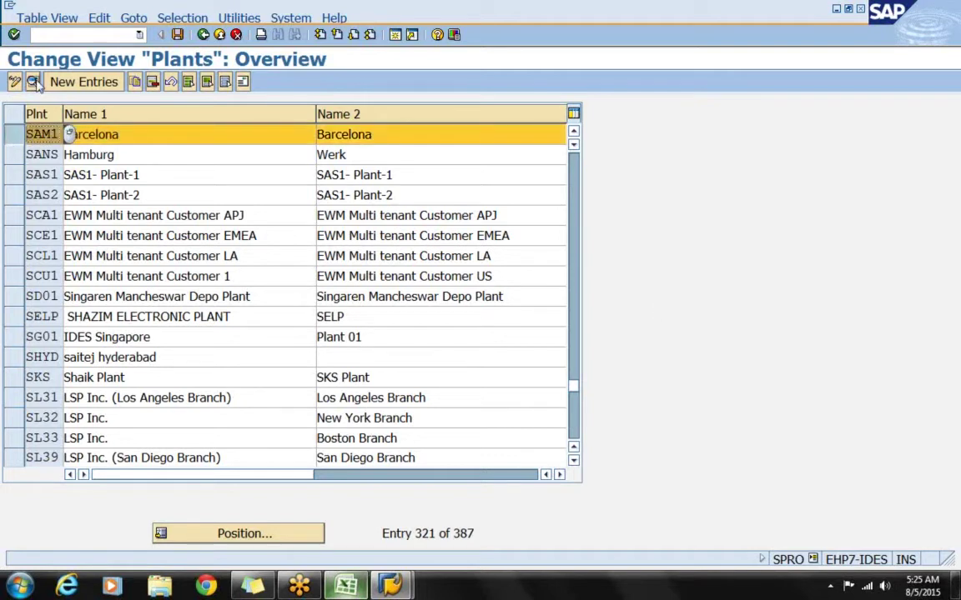
left_click(34, 83)
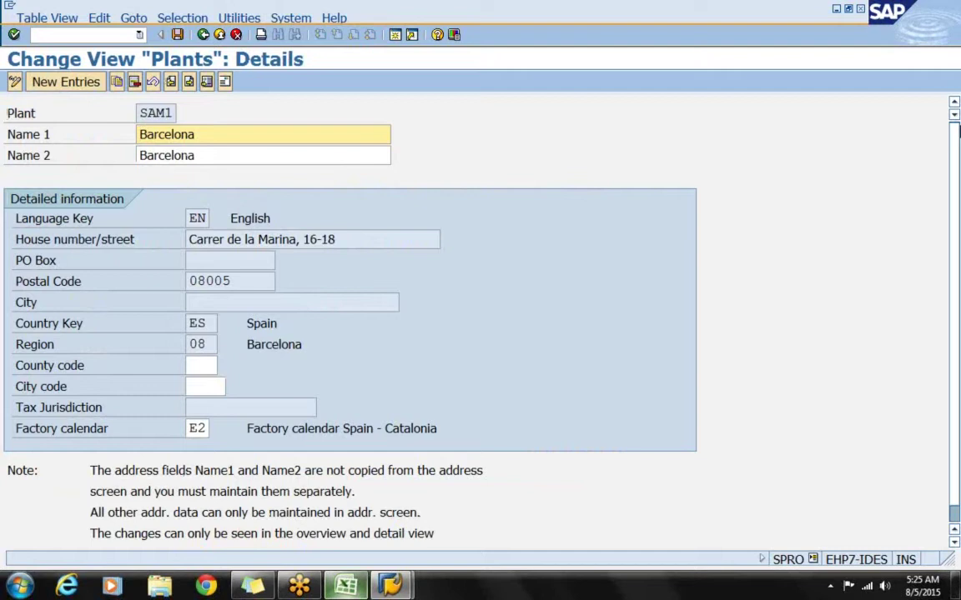
Step: Rename plant SAM1 from Barcelona to SAMSUNG PRODUCTION PLANT and set factory calendar 01
key("Delete")
key("Delete")
key("Delete")
key("Delete")
key("Delete")
key("Delete")
key("Delete")
key("Delete")
key("Delete")
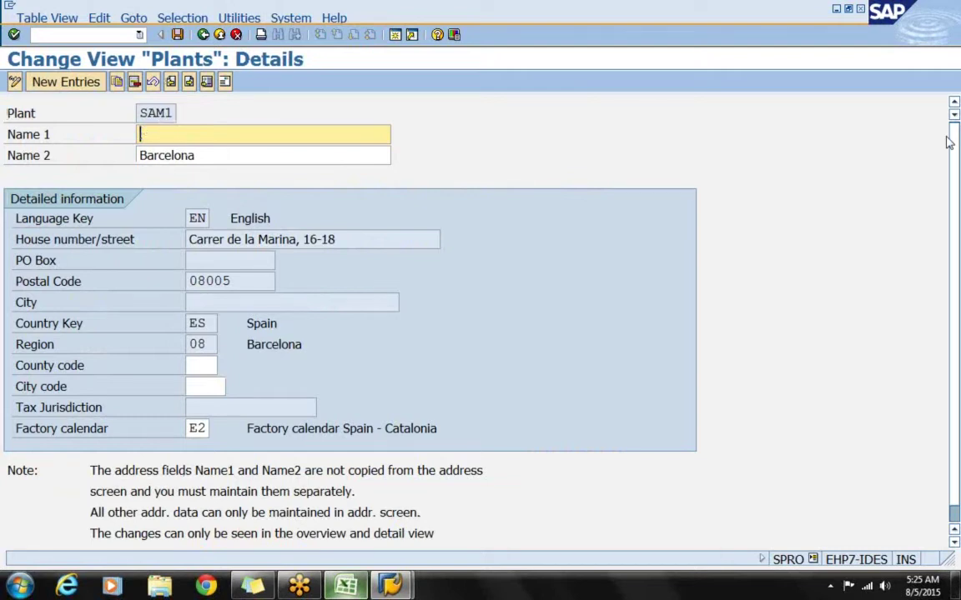
key("Tab")
key("Delete")
key("shift+Tab")
type("SA")
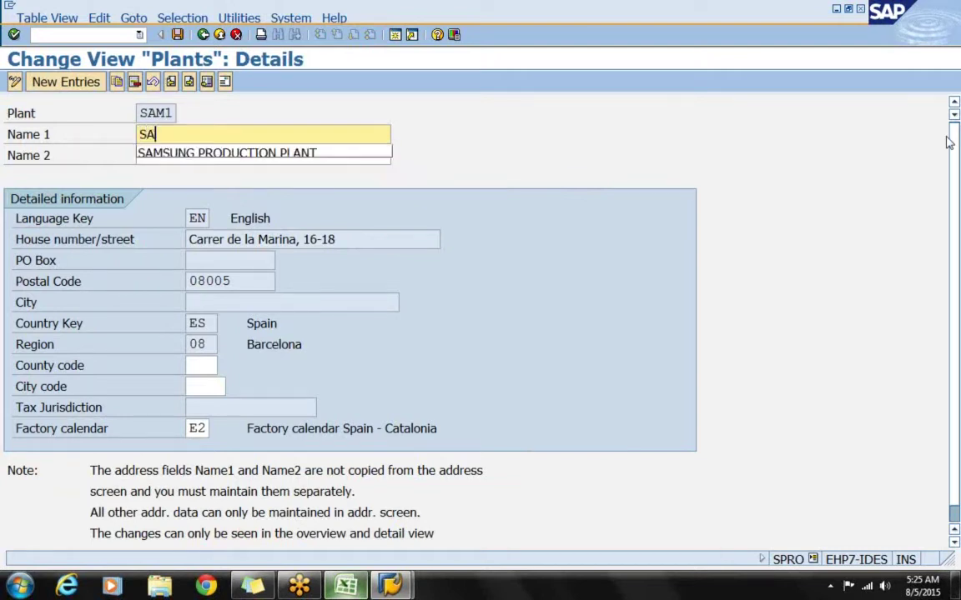
type("MSUNG")
key("Down")
key("Return")
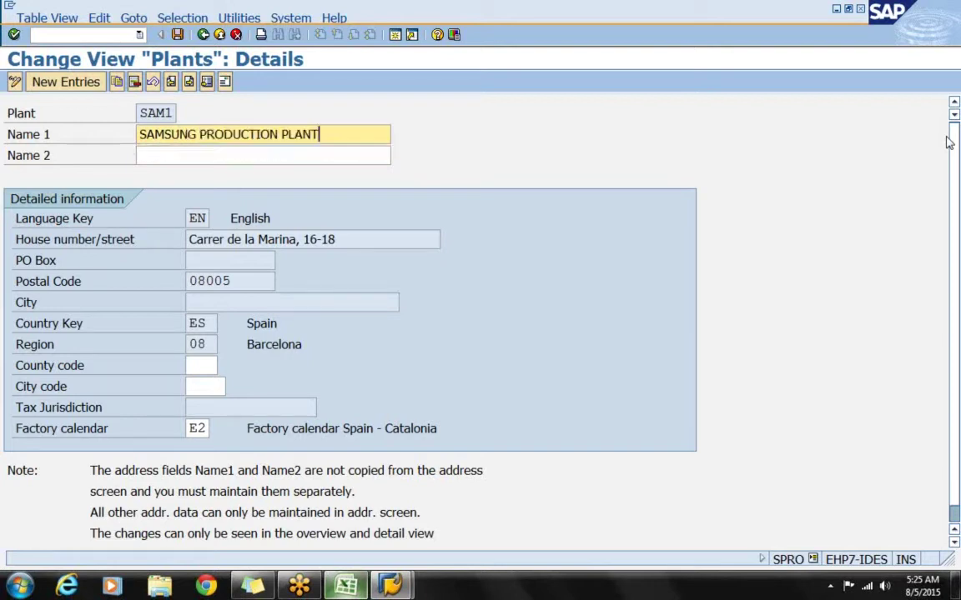
key("Tab")
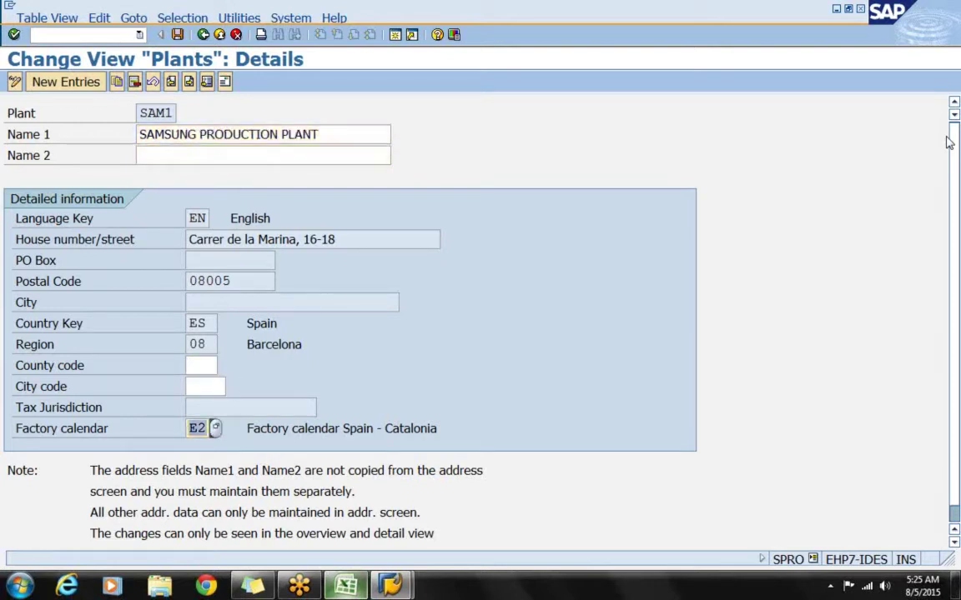
type("01")
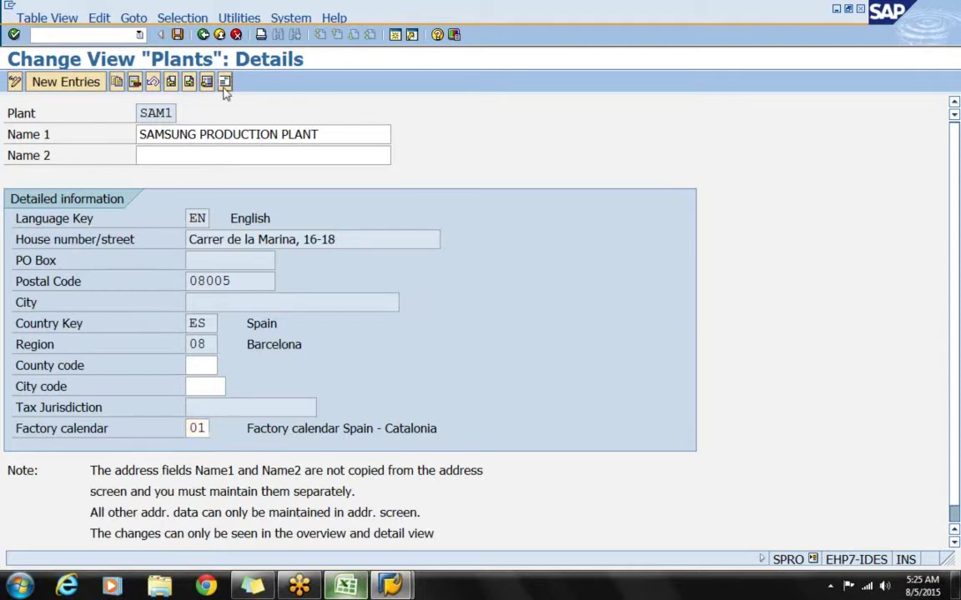
left_click(223, 88)
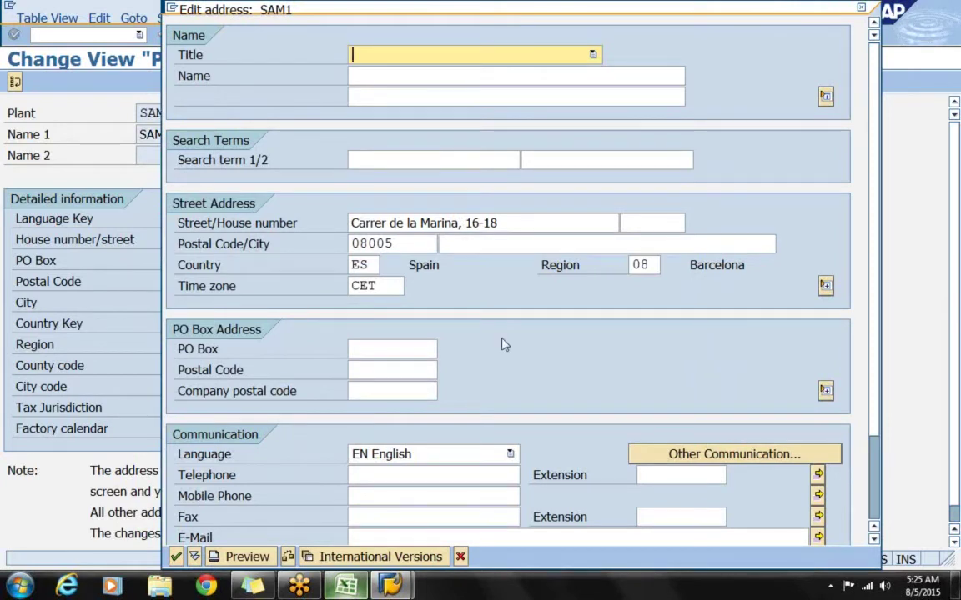
Step: Clear the old Spanish street, postal code 08005, country ES, region 08 and time zone CET
key("Tab")
key("Tab")
key("Tab")
key("Tab")
key("Tab")
key("Delete")
key("Tab")
key("Delete")
key("Tab")
key("Tab")
key("Delete")
key("Tab")
key("Delete")
key("Tab")
key("Delete")
key("Tab")
key("Tab")
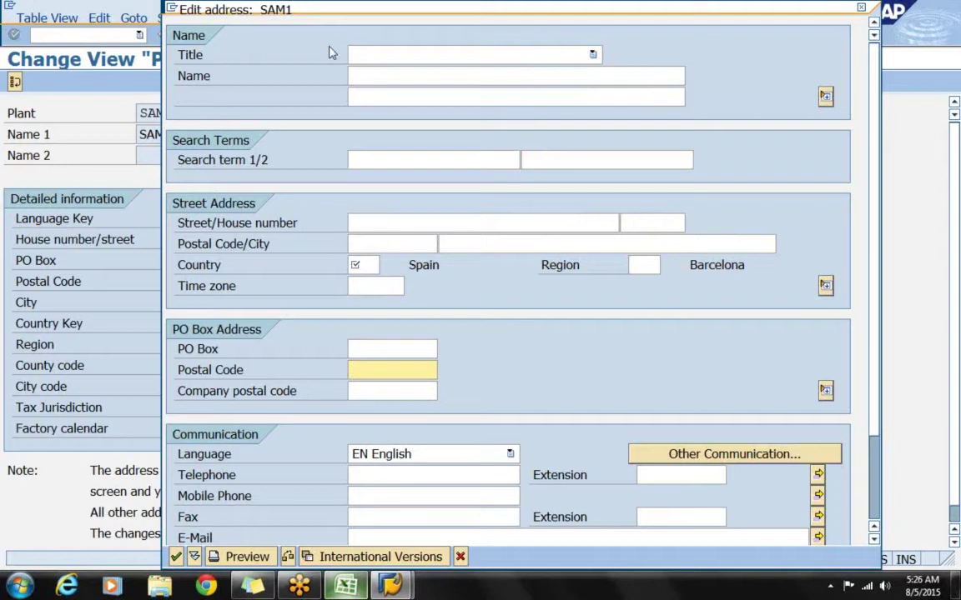
Step: Set the address title to Company and the name to SAMSUNG PRODUCTION UNIT
left_click(360, 55)
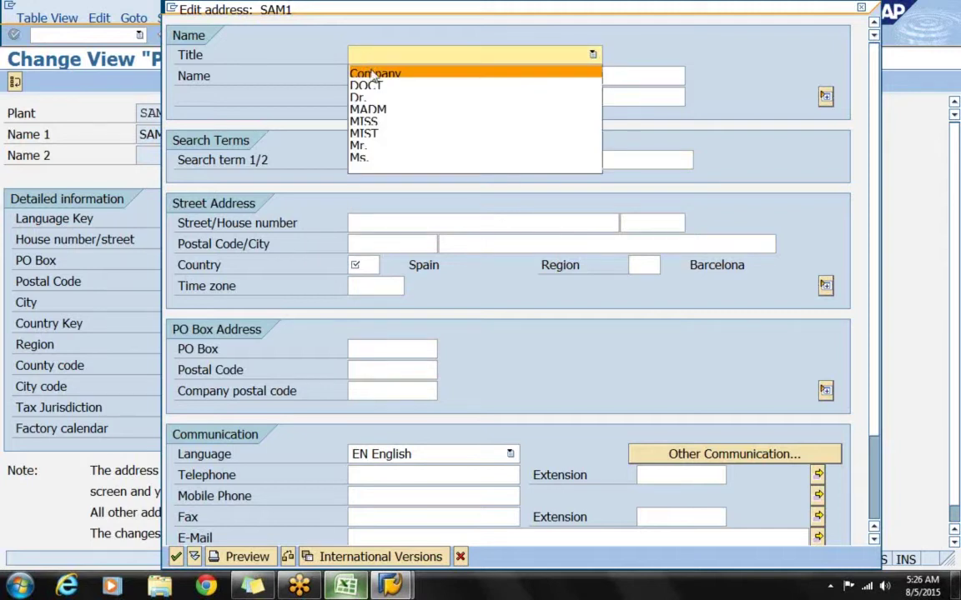
left_click(373, 73)
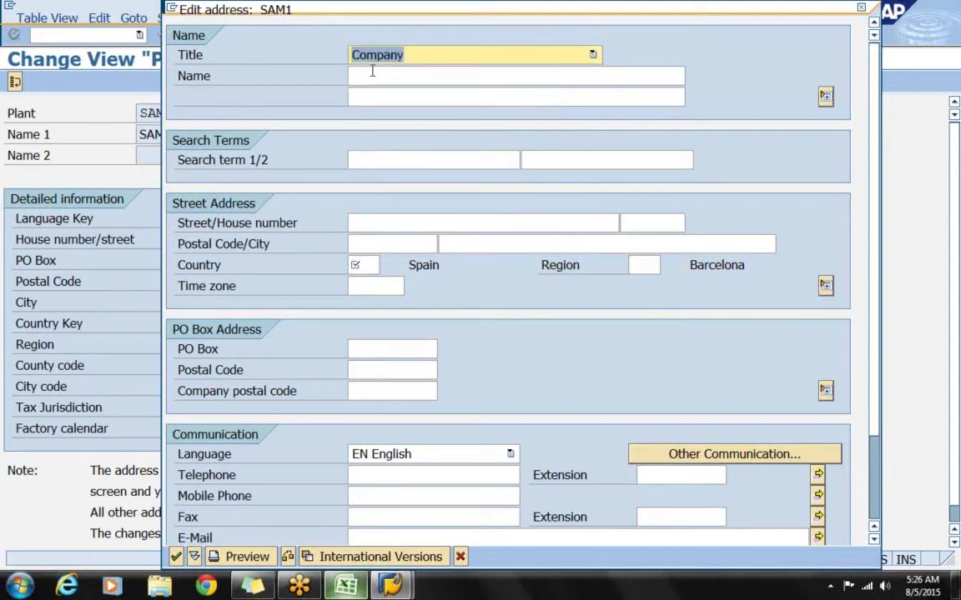
left_click(372, 74)
type("SAM1")
key("BackSpace")
type("S")
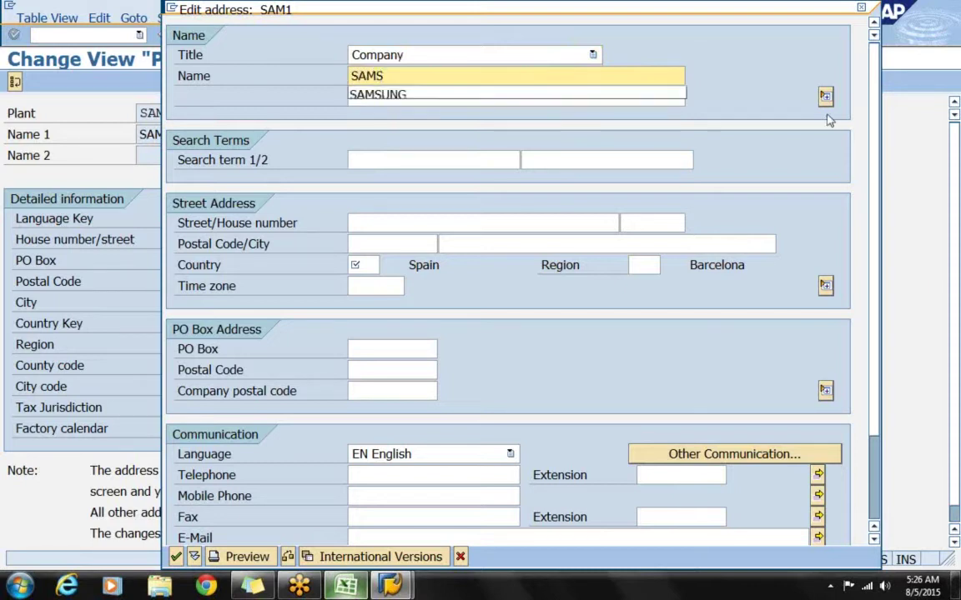
key("Down")
key("Return")
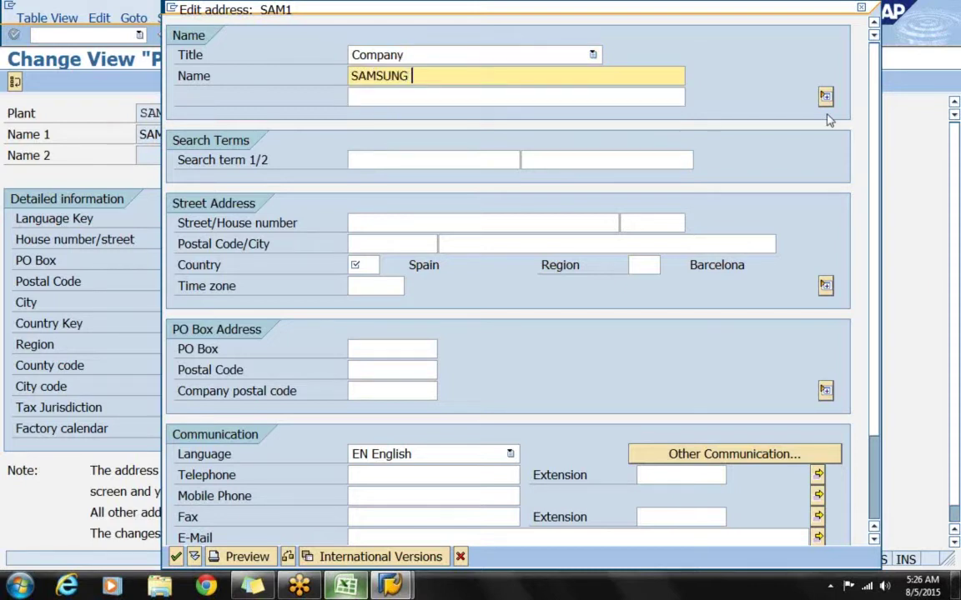
type("PRODUCTION UNUT")
key("BackSpace")
key("BackSpace")
type("IT")
key("Tab")
Step: Enter search term SAM1, 455 UPPAL INDUSTRIAL AREA, 500044 HYDERABAD, country IN, region 01
key("Tab")
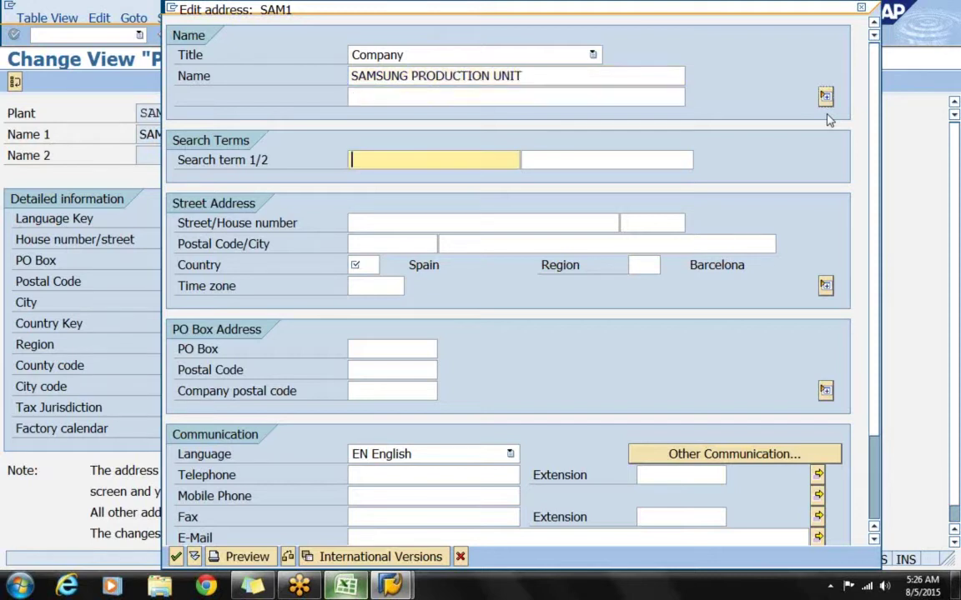
type("SAM1")
key("Tab")
key("Tab")
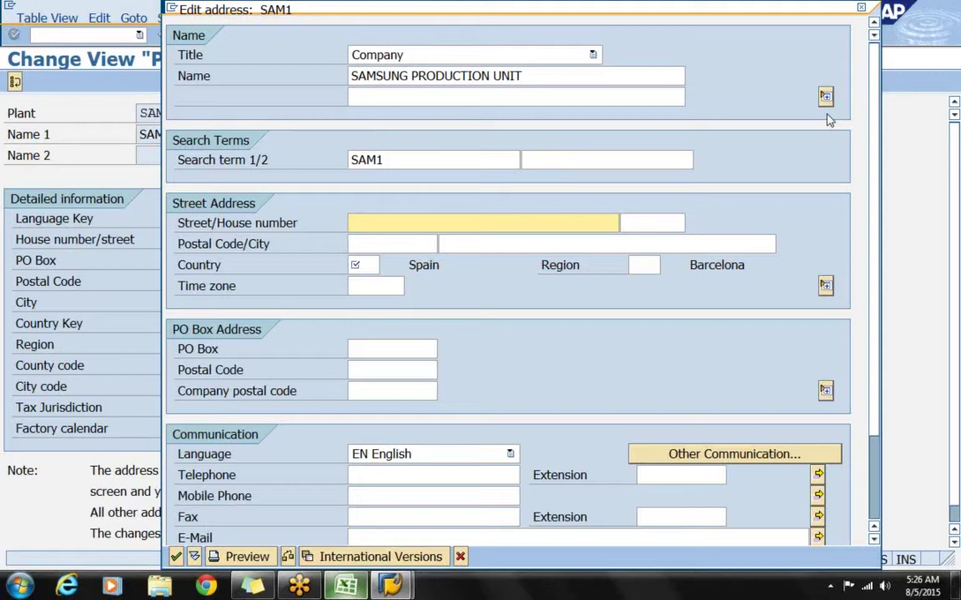
type("UPPAL IND")
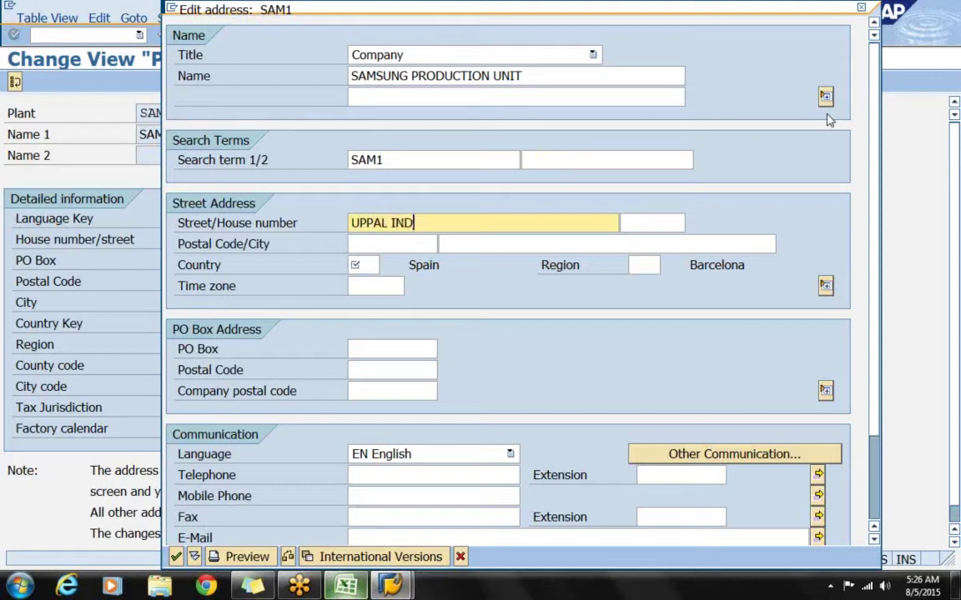
type("USTRIAL AREA")
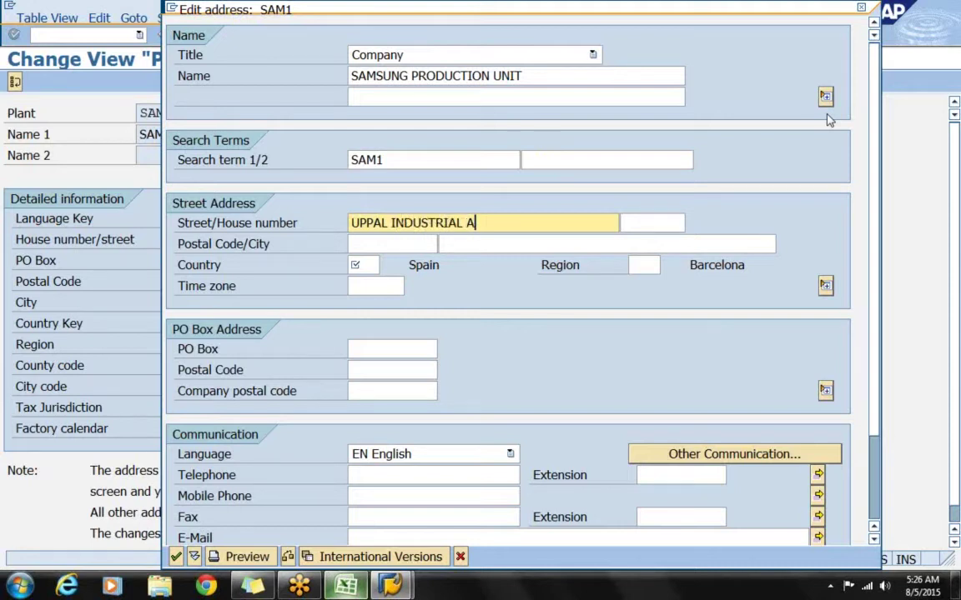
key("Tab")
type("455")
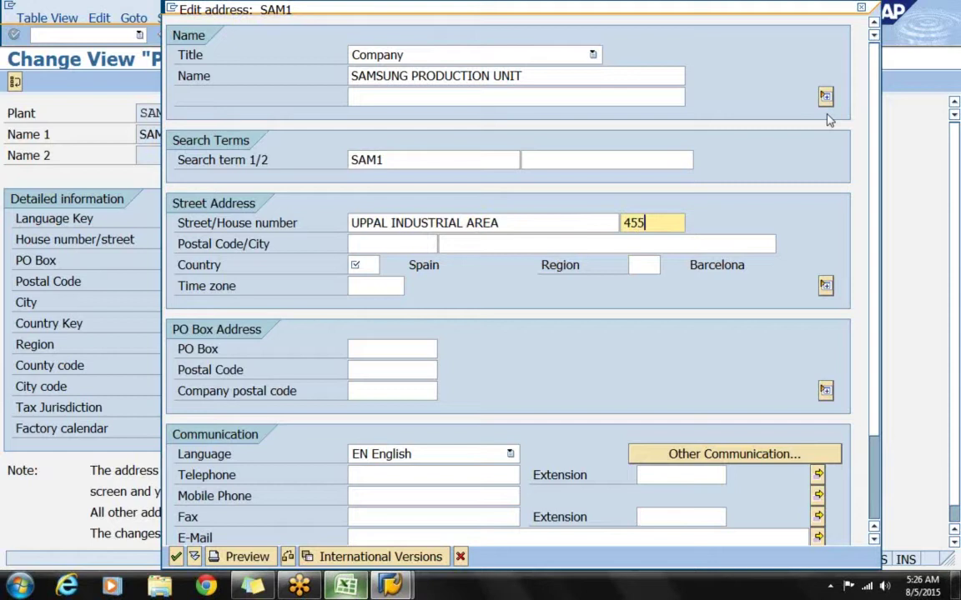
key("Tab")
type("500044")
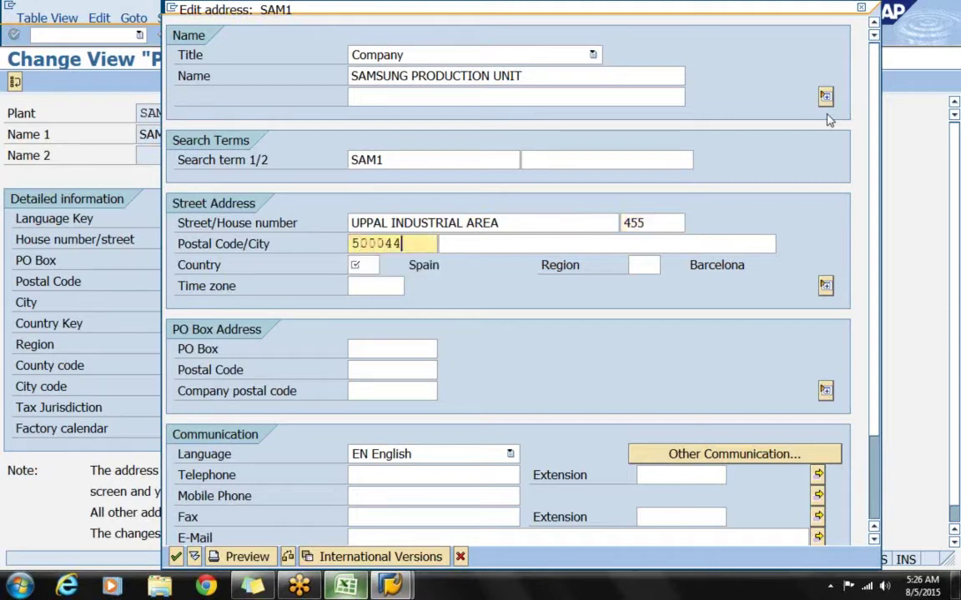
key("Tab")
type("HYDERABAD")
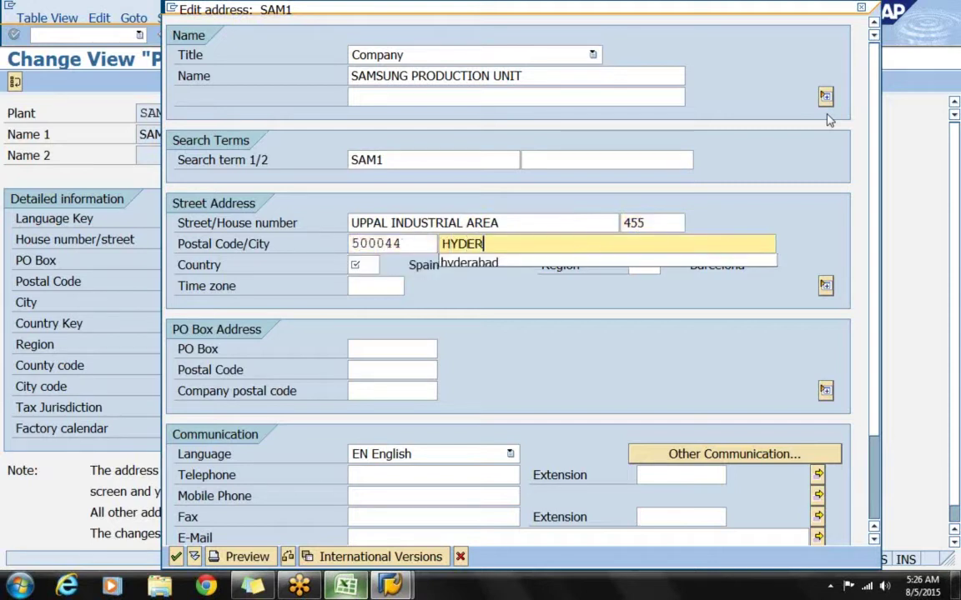
key("Tab")
type("IN")
key("Tab")
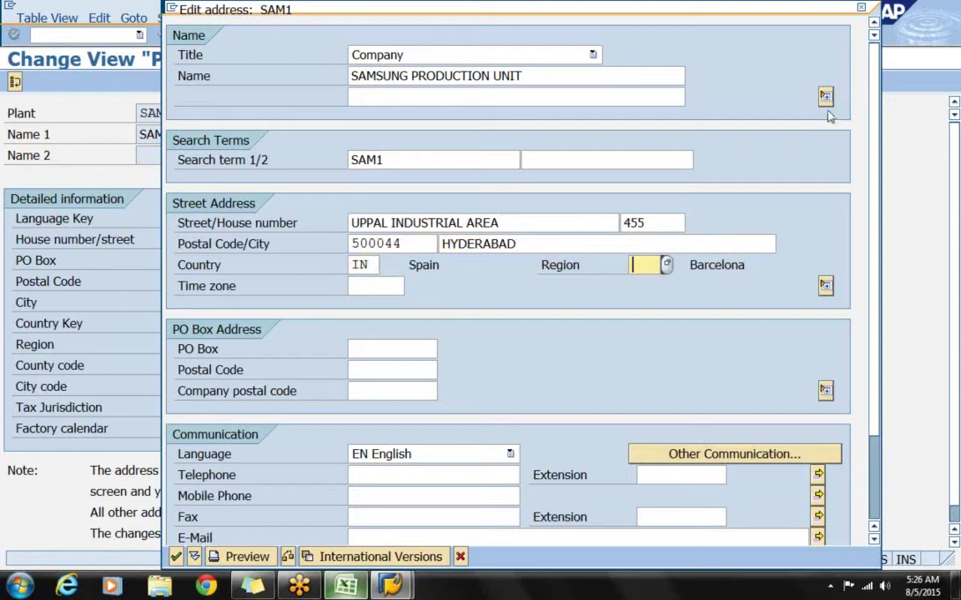
type("01")
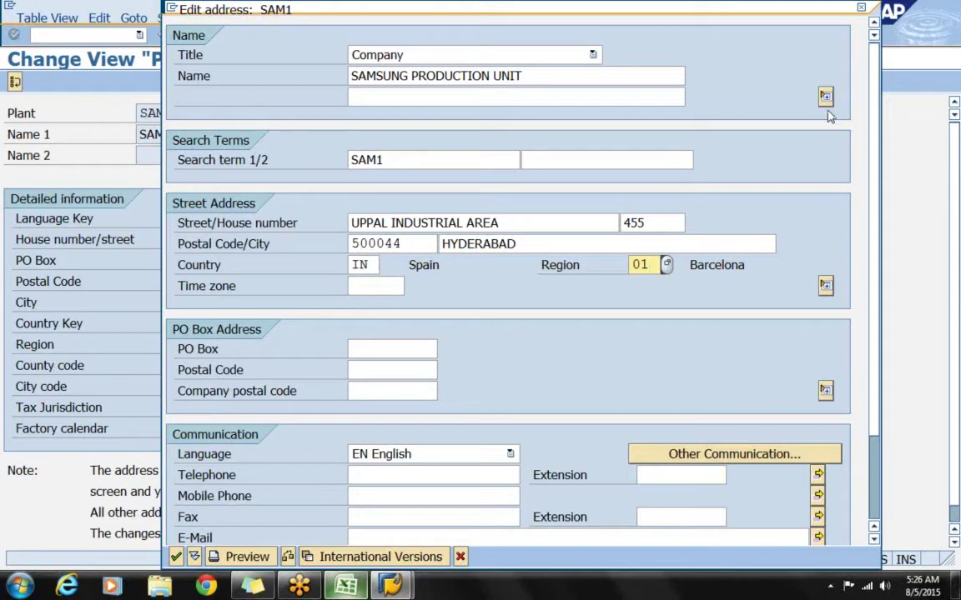
left_click(827, 287)
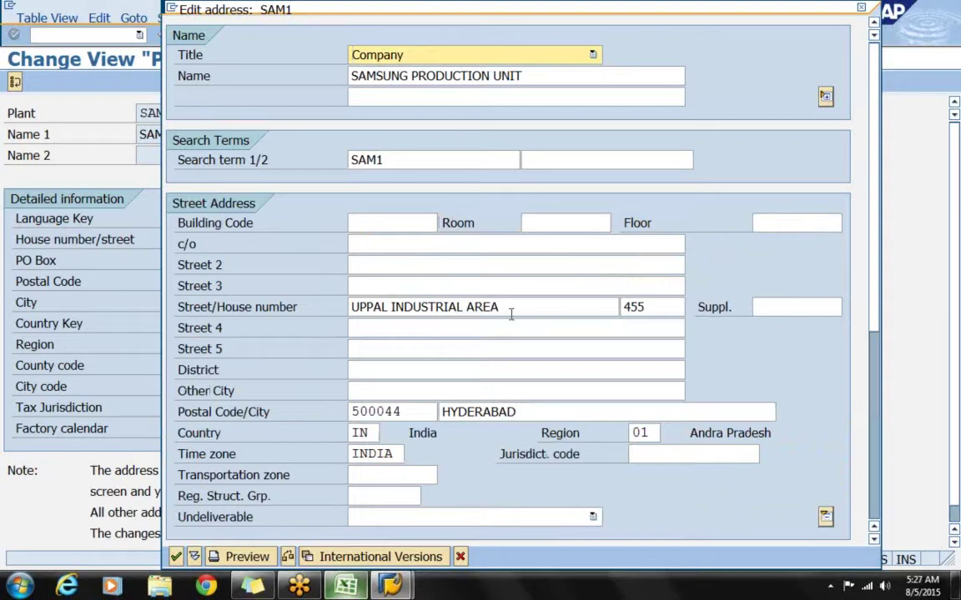
Step: Review the expanded street address lines, collapse them, and scroll down the Edit address dialog
left_click(222, 226)
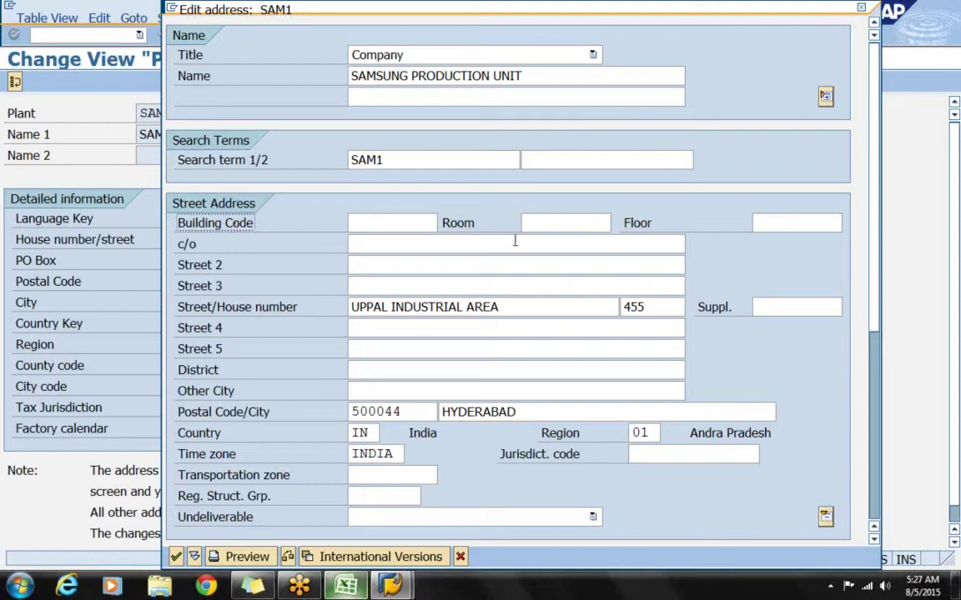
left_click(403, 247)
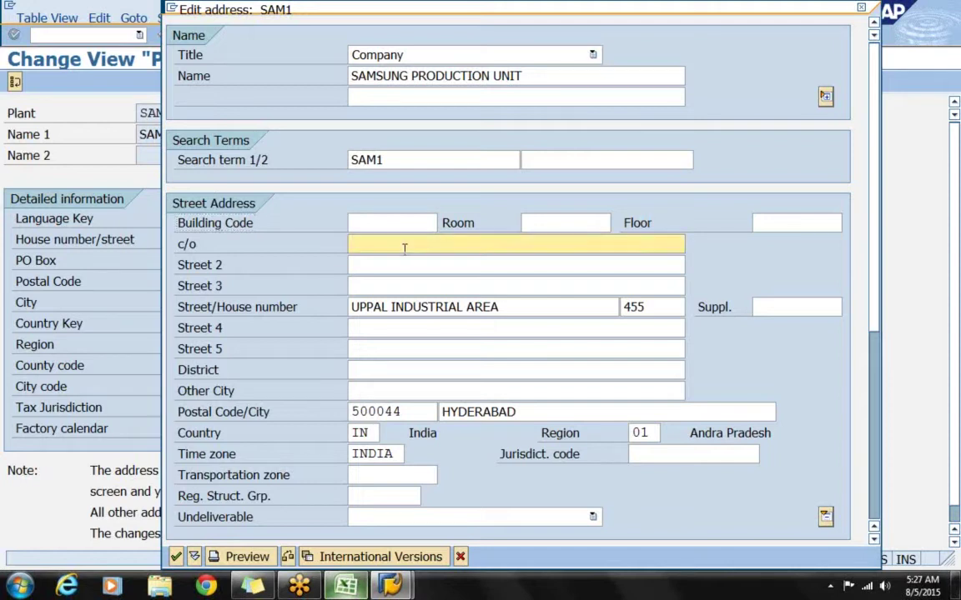
key("Tab")
key("Tab")
key("Tab")
key("Tab")
key("Tab")
key("Tab")
key("Tab")
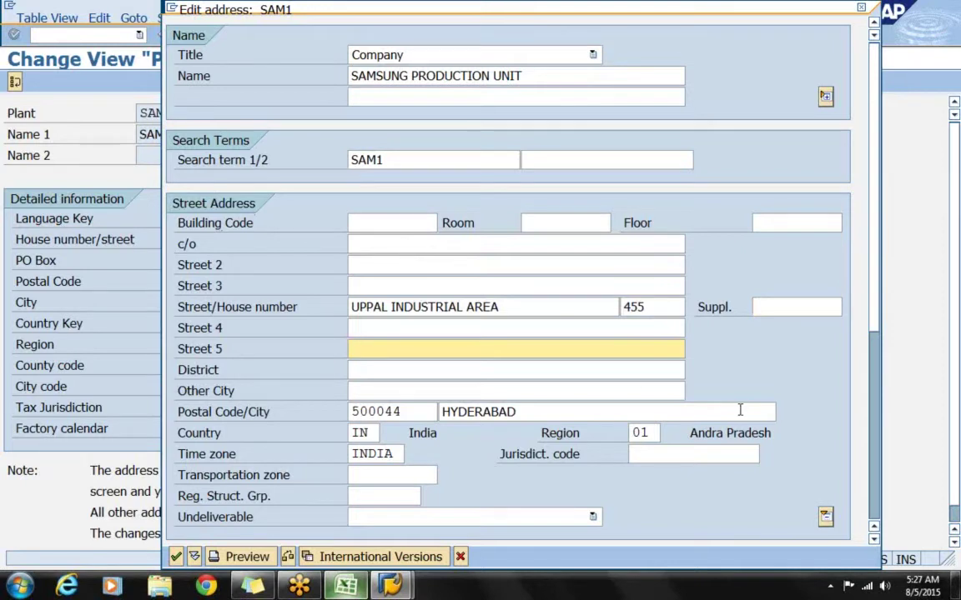
left_click(825, 518)
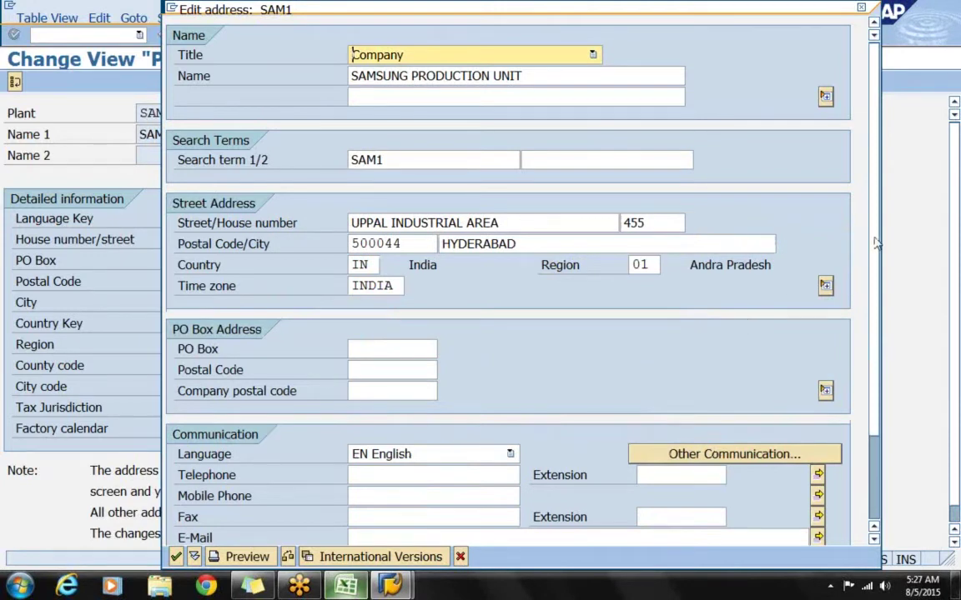
scroll(875, 242, "down", 5)
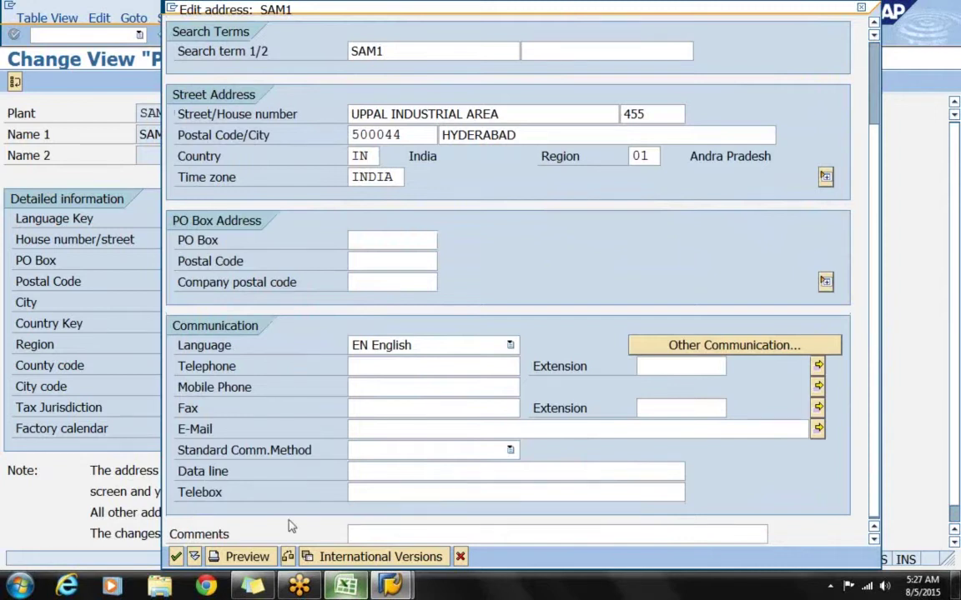
Step: Preview SAM1's Hyderabad address, close the preview, and accept the Edit address dialog
left_click(259, 559)
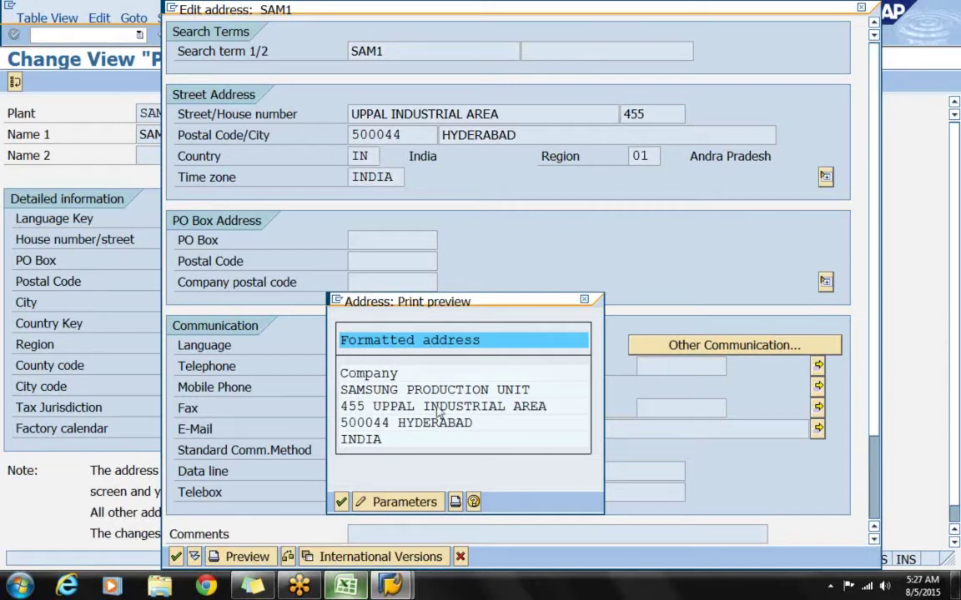
left_click(341, 501)
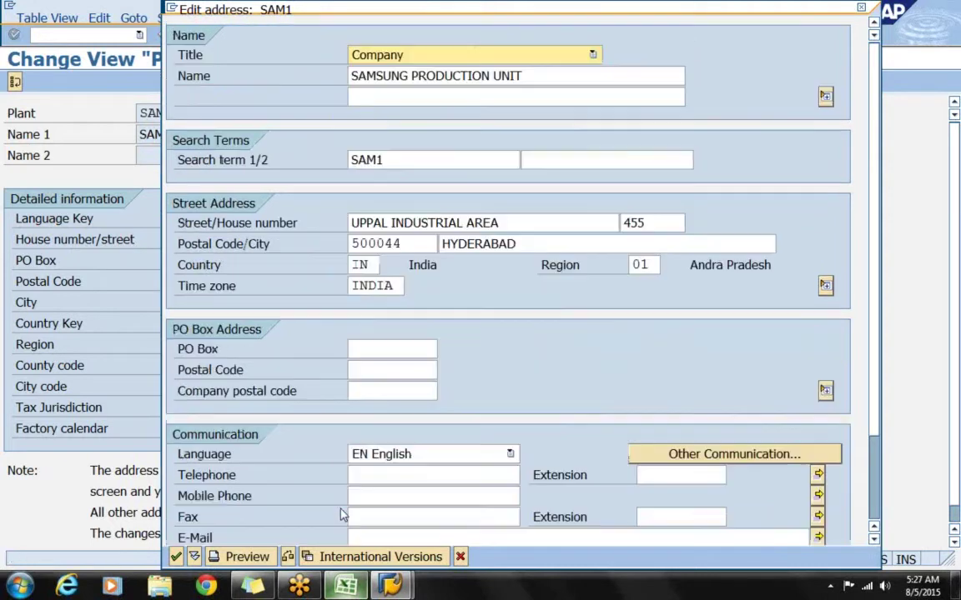
left_click(176, 557)
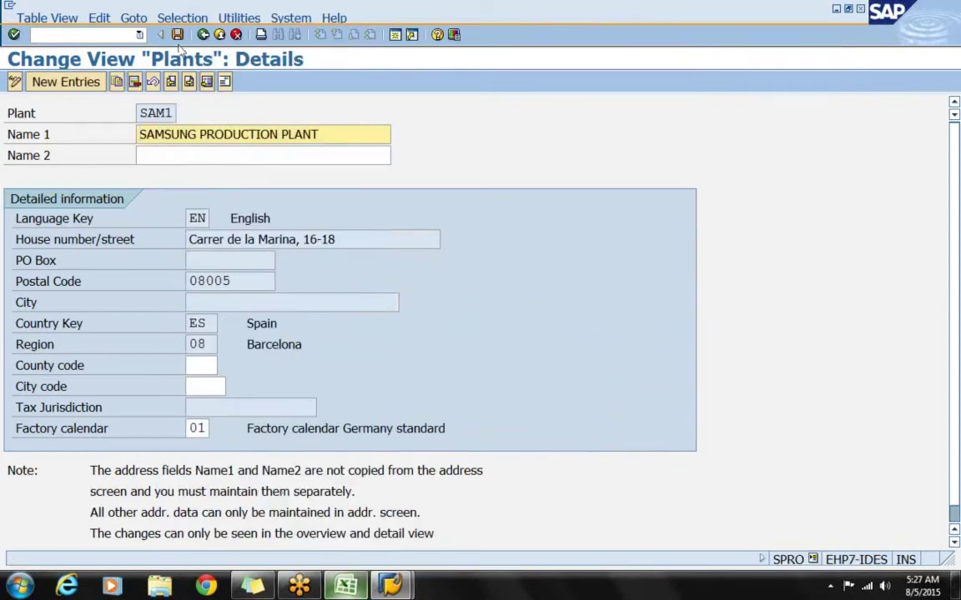
Step: Save plant SAM1 under the suggested customizing request, check country key IN, and back out to the plant activities
left_click(177, 34)
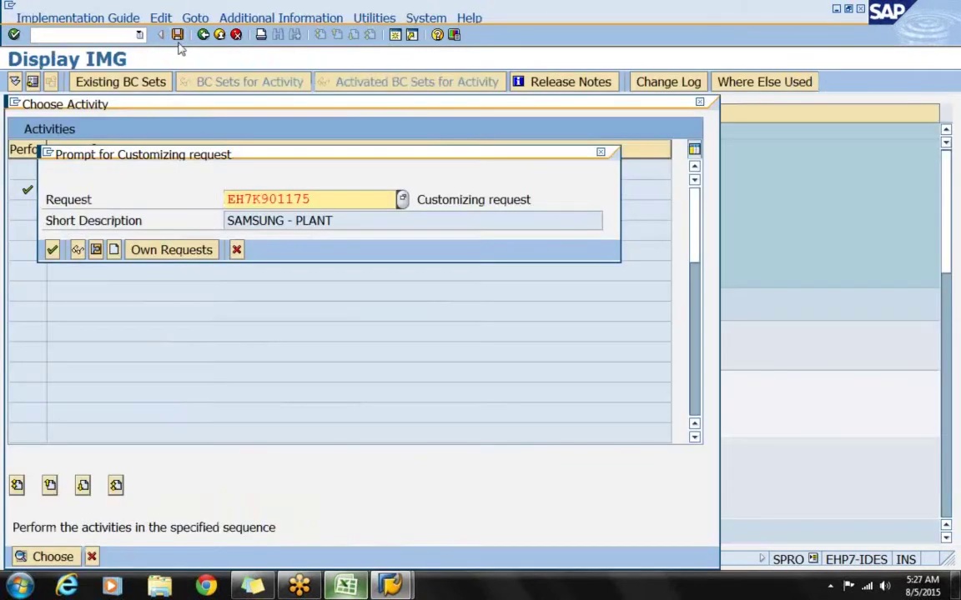
left_click(52, 251)
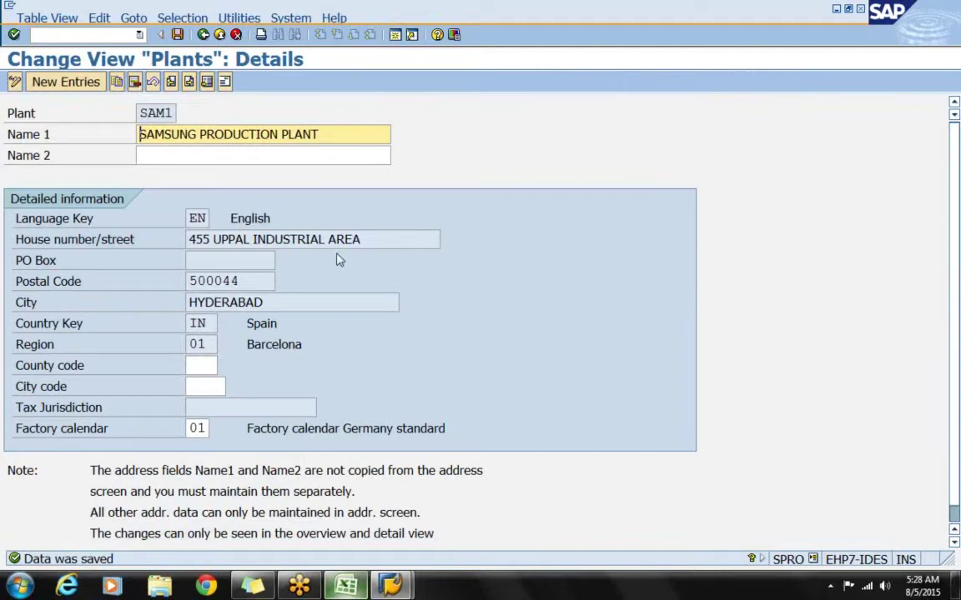
left_click(214, 325)
left_click_drag(245, 324, 284, 325)
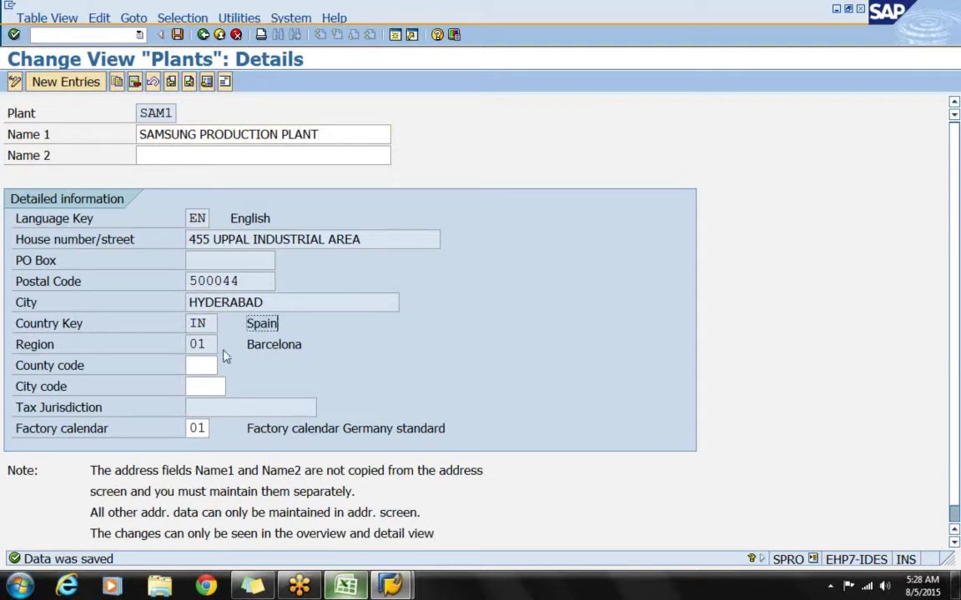
left_click_drag(243, 343, 336, 346)
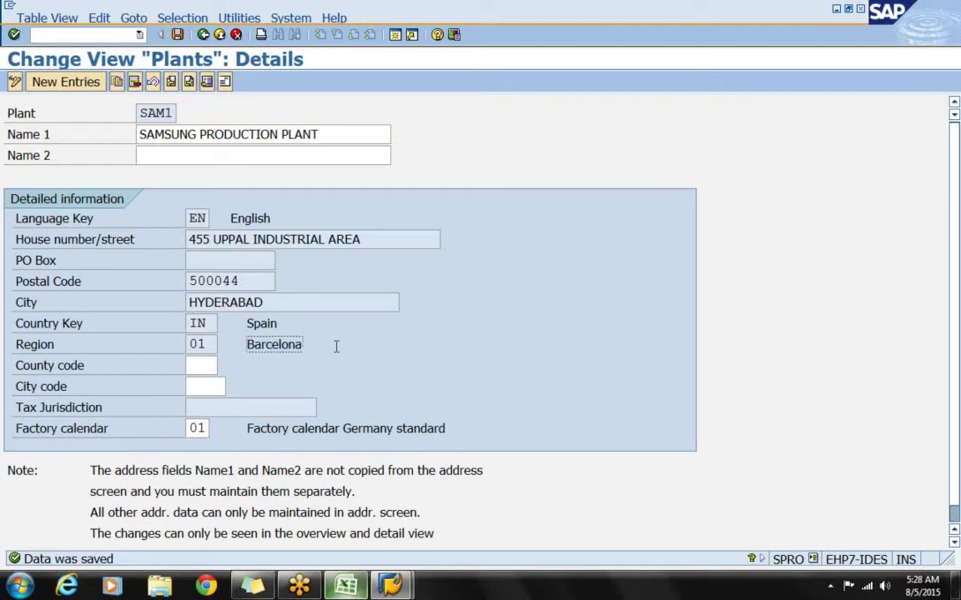
left_click(202, 36)
left_click(202, 37)
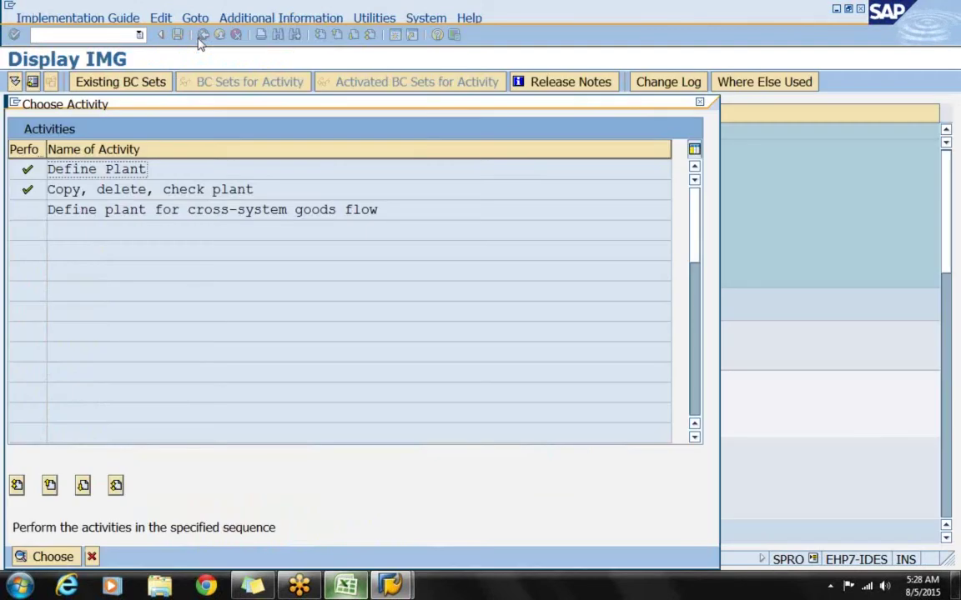
Step: Open Define Plant, position the plants list to SAM1 and display its details
double_click(150, 160)
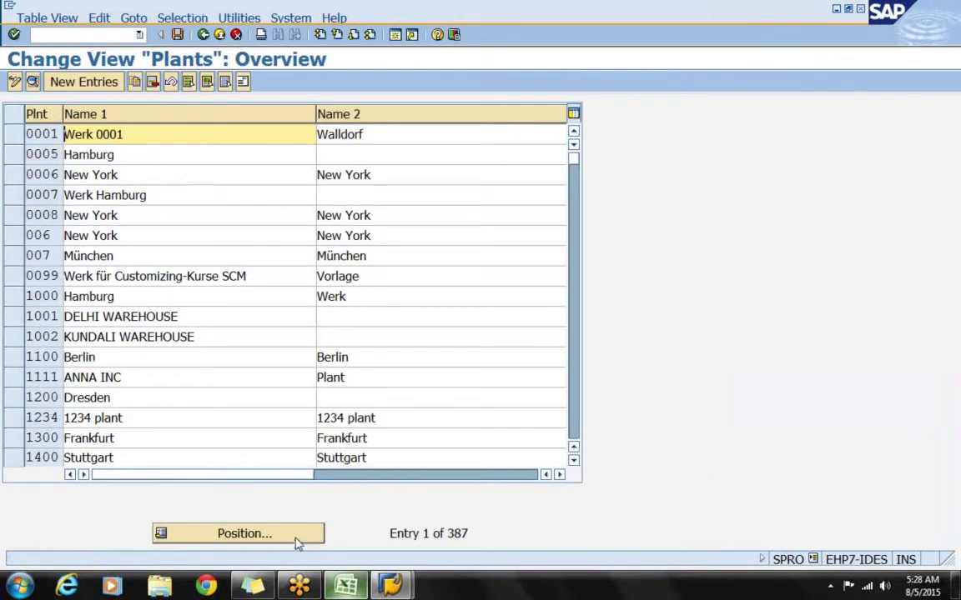
left_click(242, 534)
type("SAM1")
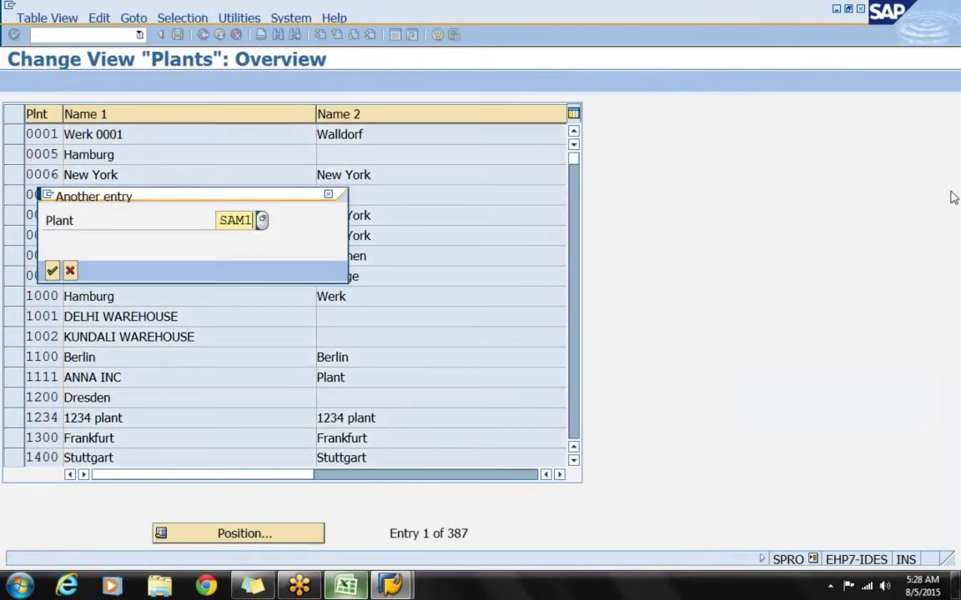
key("Return")
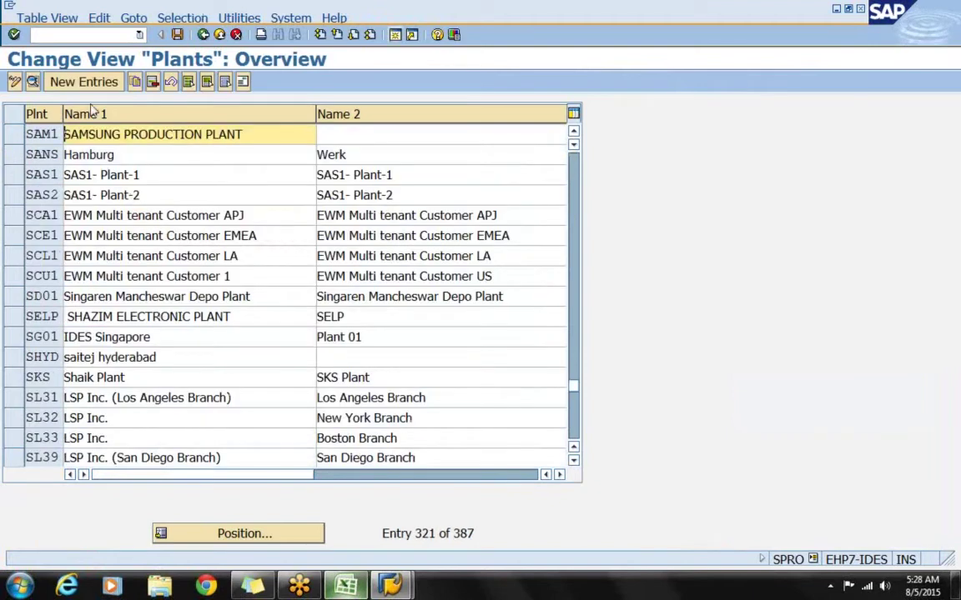
left_click(12, 138)
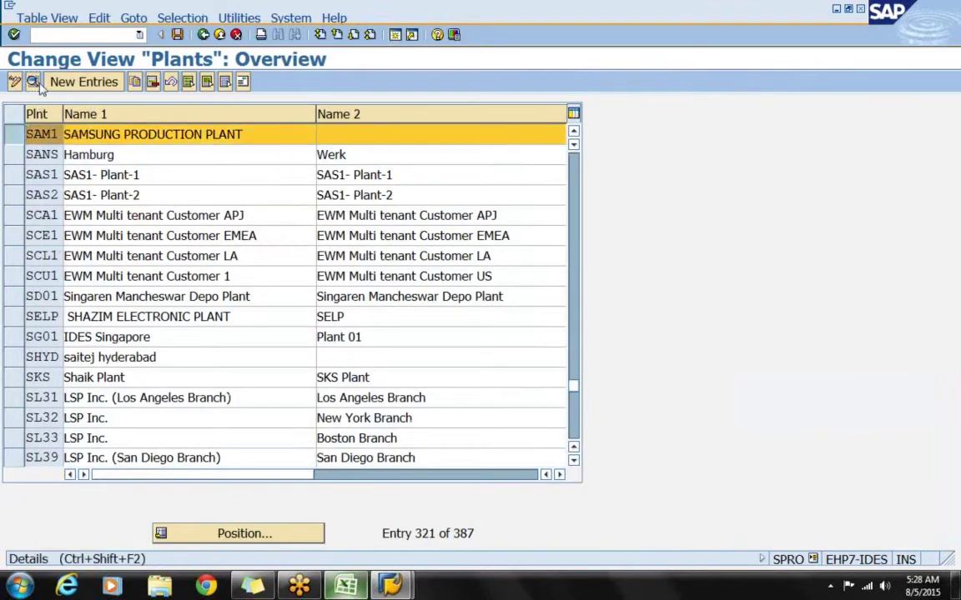
left_click(32, 81)
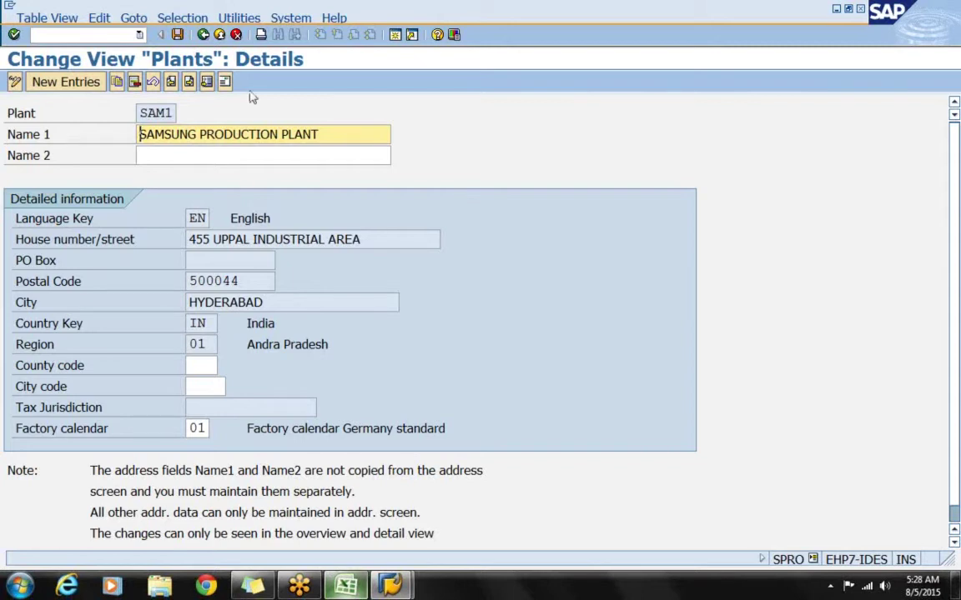
Step: Back out of SAM1's details and close the Choose Activity list
left_click(202, 44)
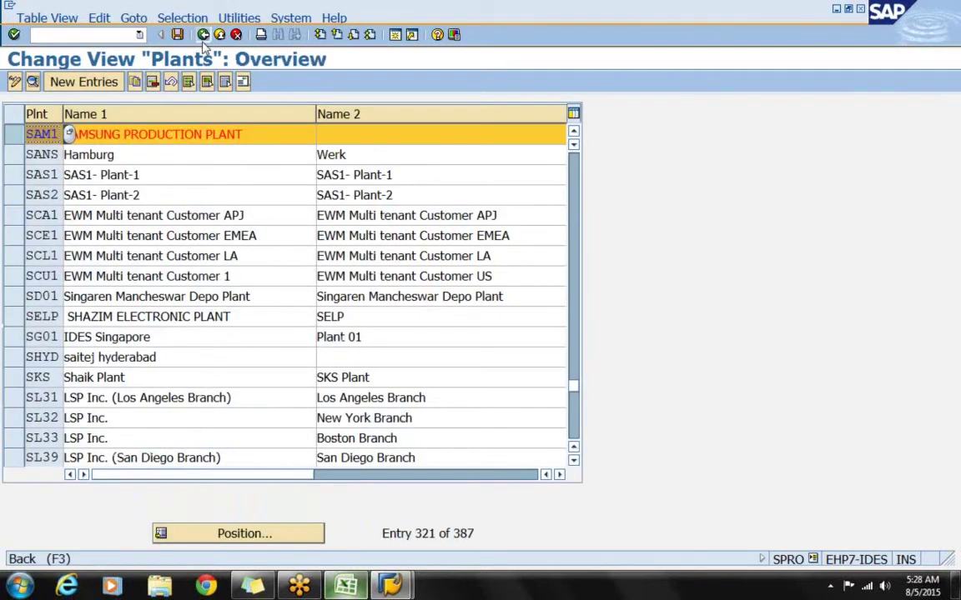
left_click(202, 45)
key("Escape")
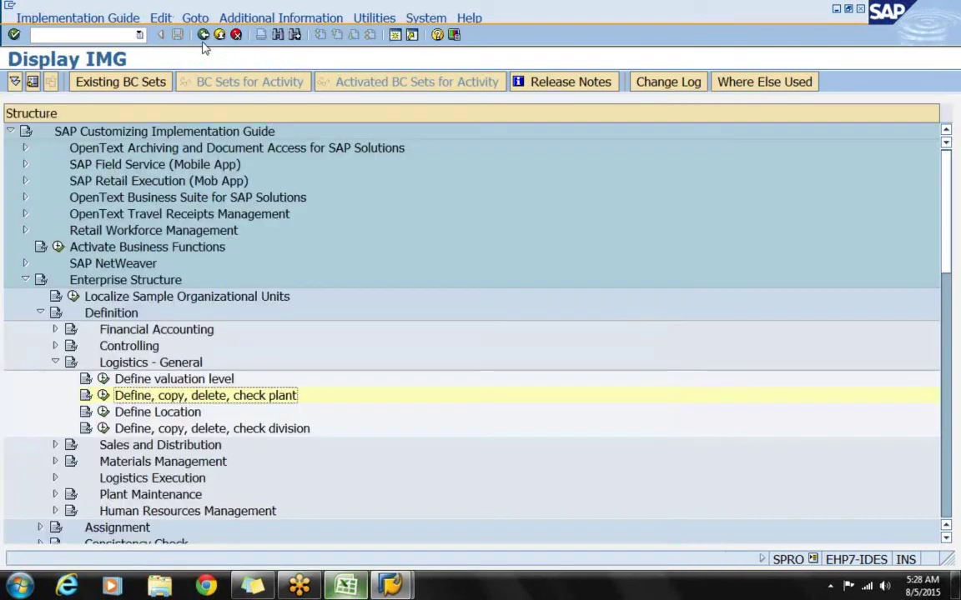
Step: Expand Materials Management in the IMG tree and run Maintain storage location
scroll(146, 280, "down", 2)
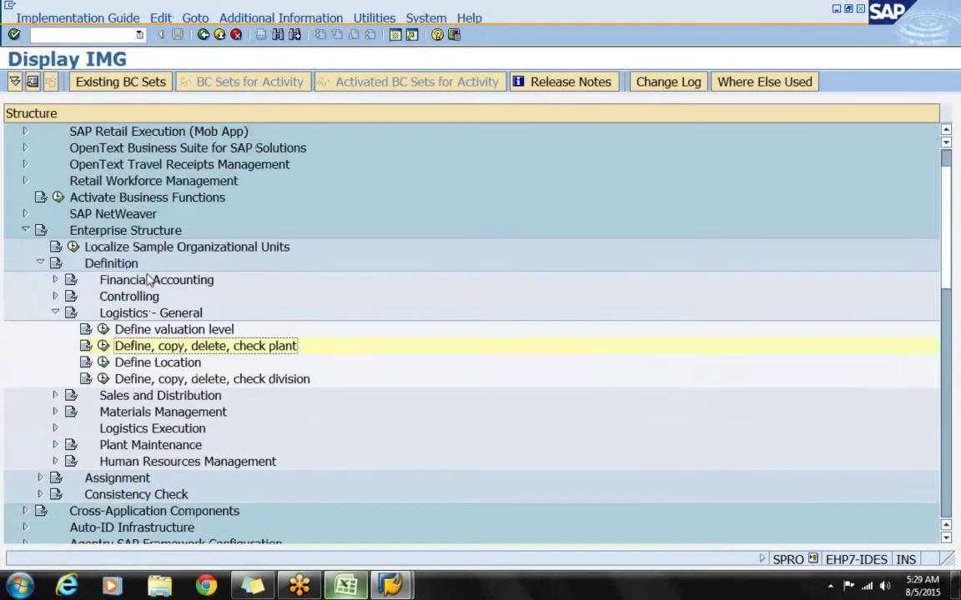
left_click(129, 382)
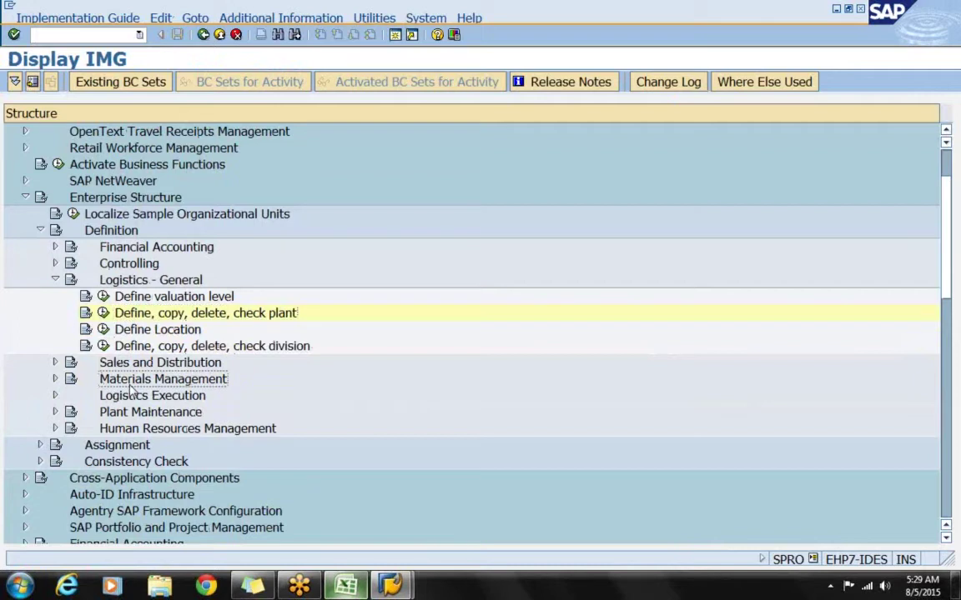
left_click(55, 380)
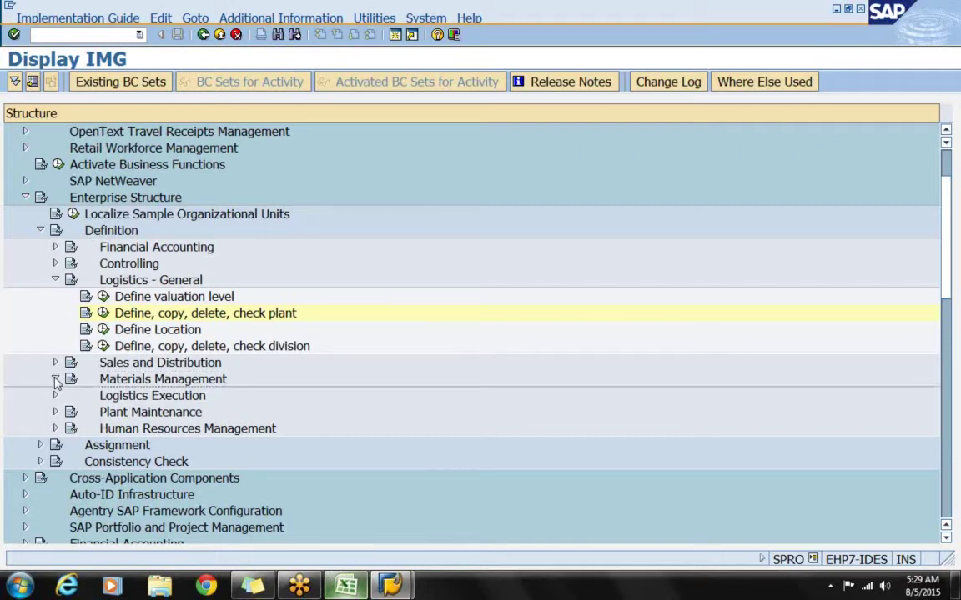
left_click(138, 413)
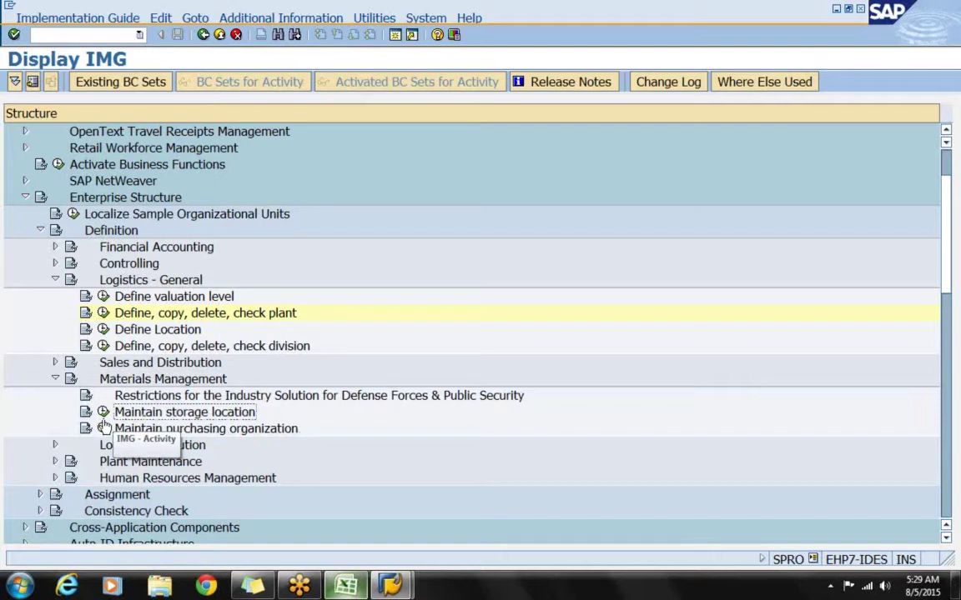
left_click(102, 412)
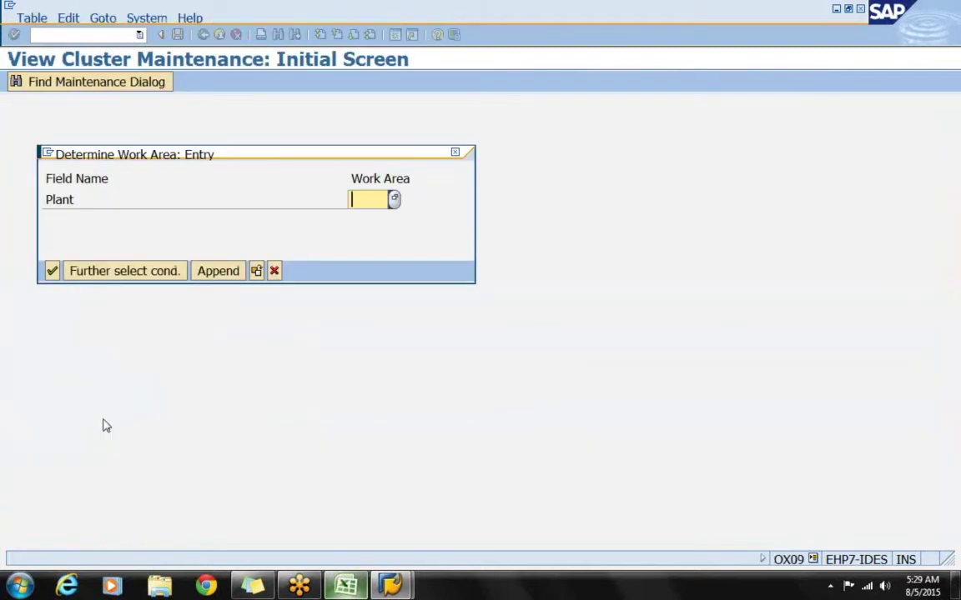
Step: Enter SAM1 as the plant work area for Maintain storage location
left_click_drag(192, 160, 363, 171)
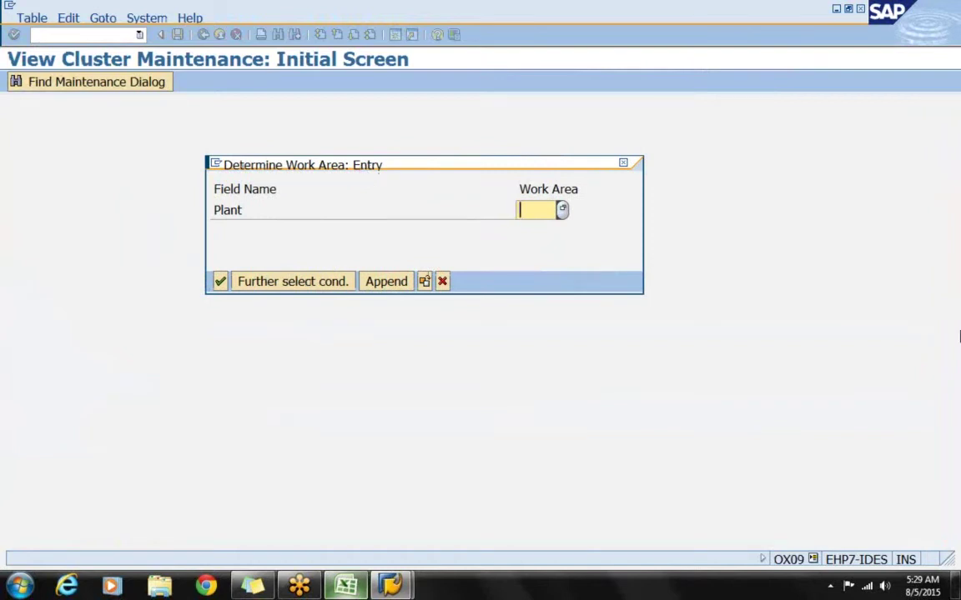
type("SAM1")
left_click(217, 286)
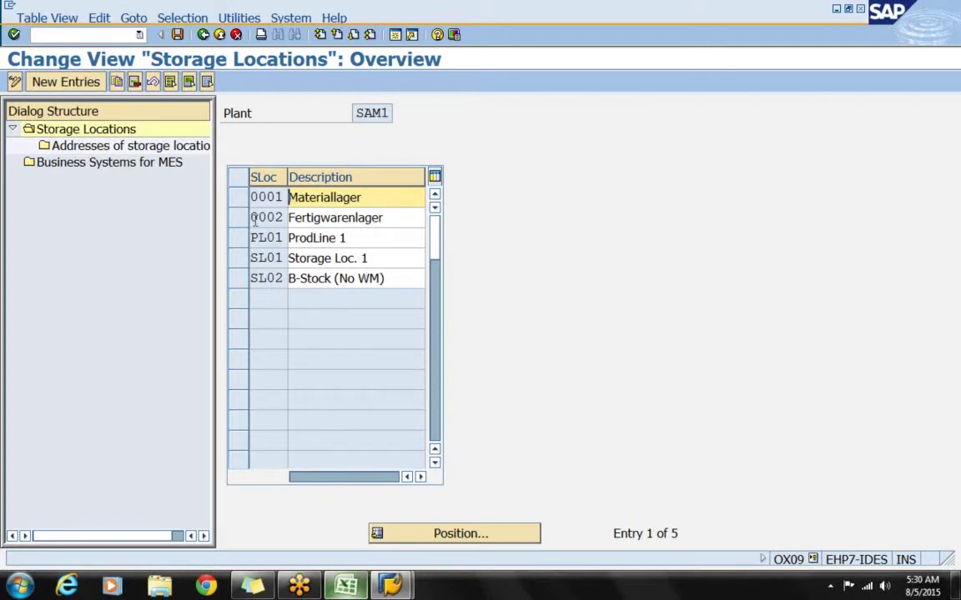
Step: Select storage locations 0001, 0002, PL01, SL01 and SL02 via their row selectors
left_click(239, 197)
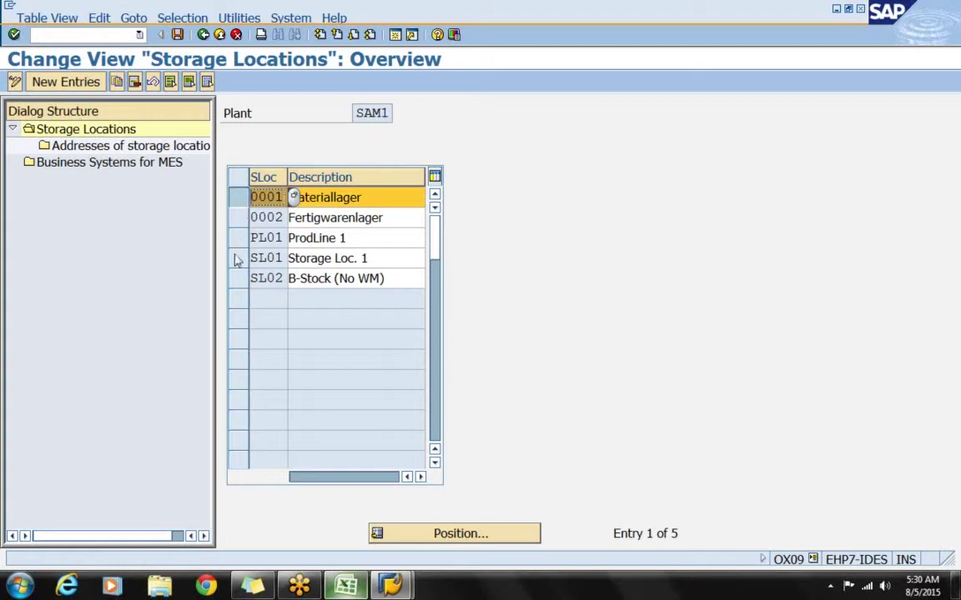
left_click(238, 218)
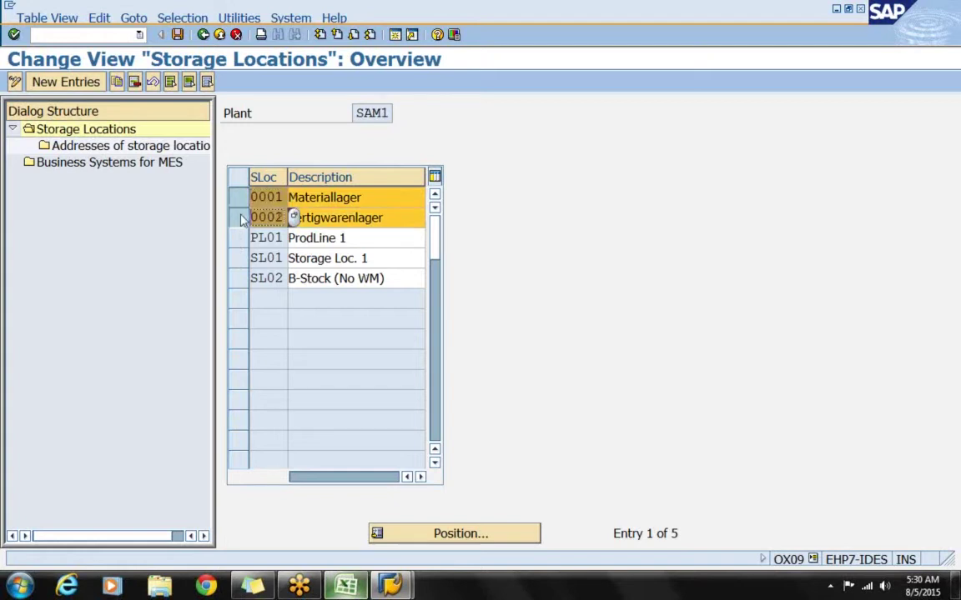
left_click(238, 239)
left_click(238, 260)
left_click(238, 279)
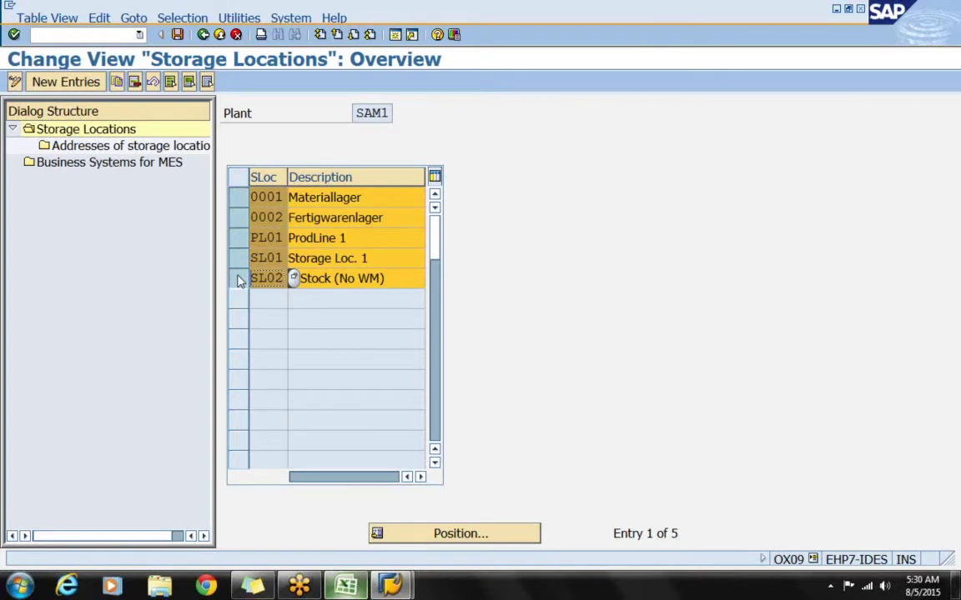
Step: Clear the selection, then select all of SAM1's storage locations and delete them
left_click(207, 83)
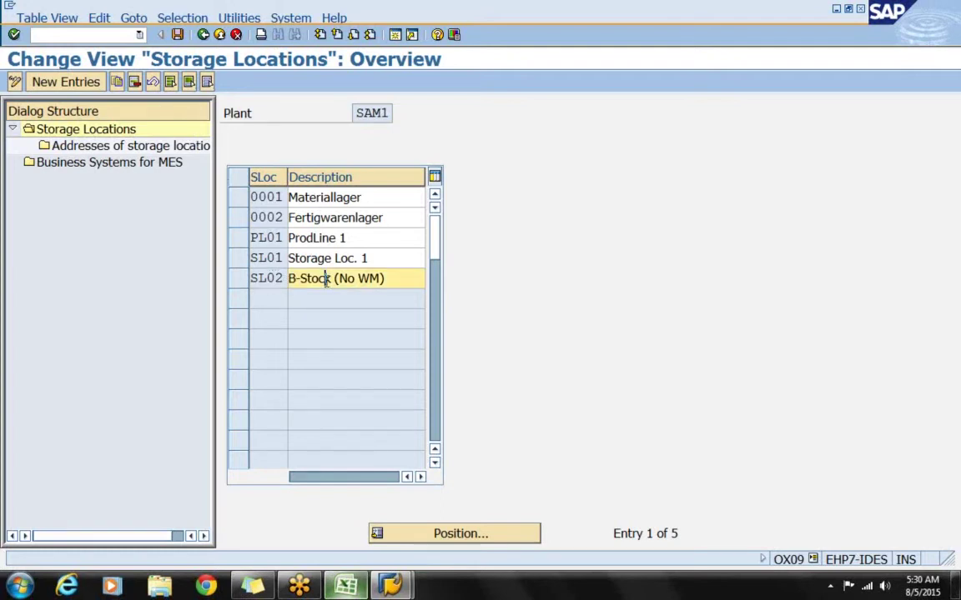
left_click(190, 82)
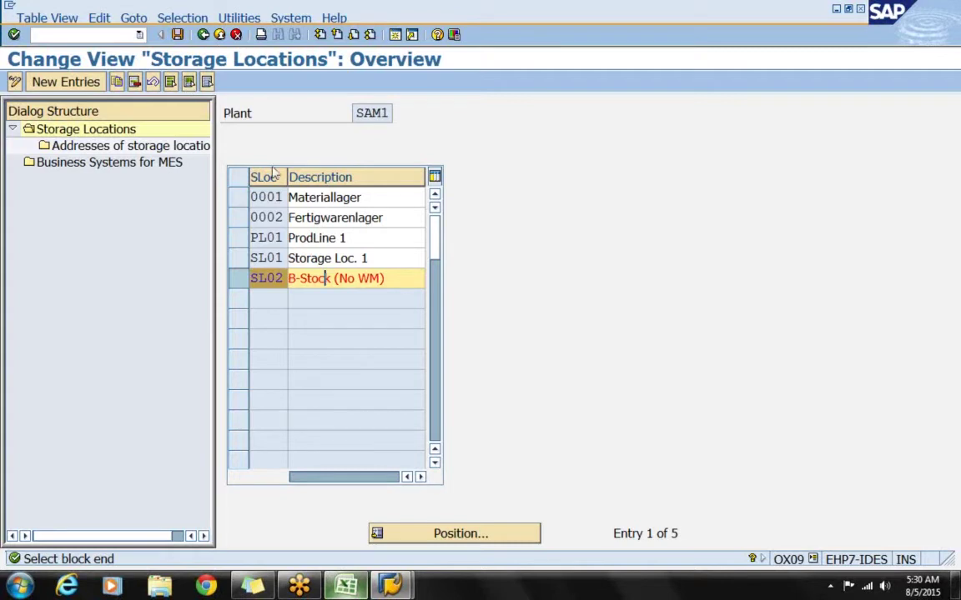
left_click(170, 82)
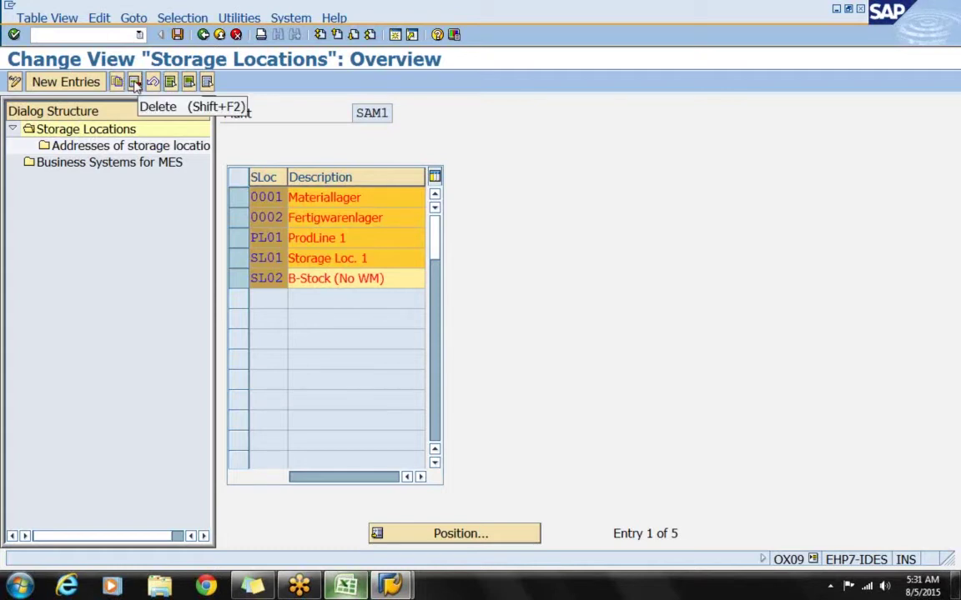
left_click(135, 84)
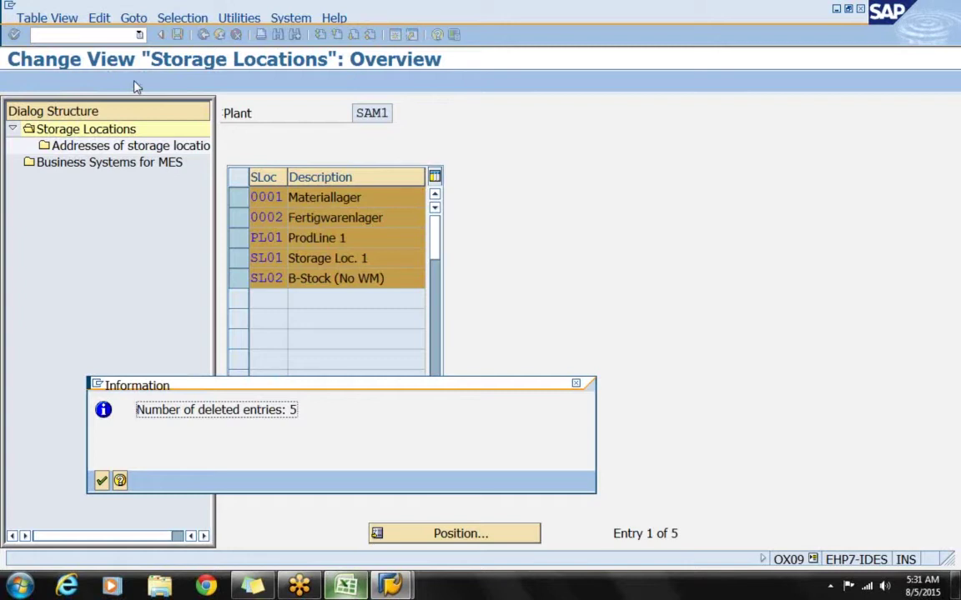
Step: Acknowledge the five-deleted-entries notice and save the emptied storage location list
left_click(101, 482)
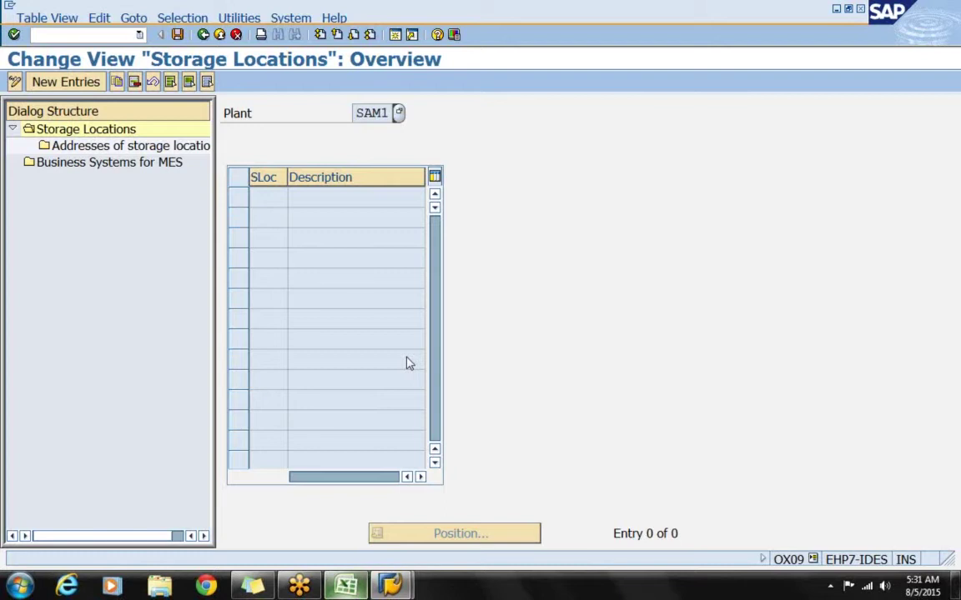
left_click(178, 39)
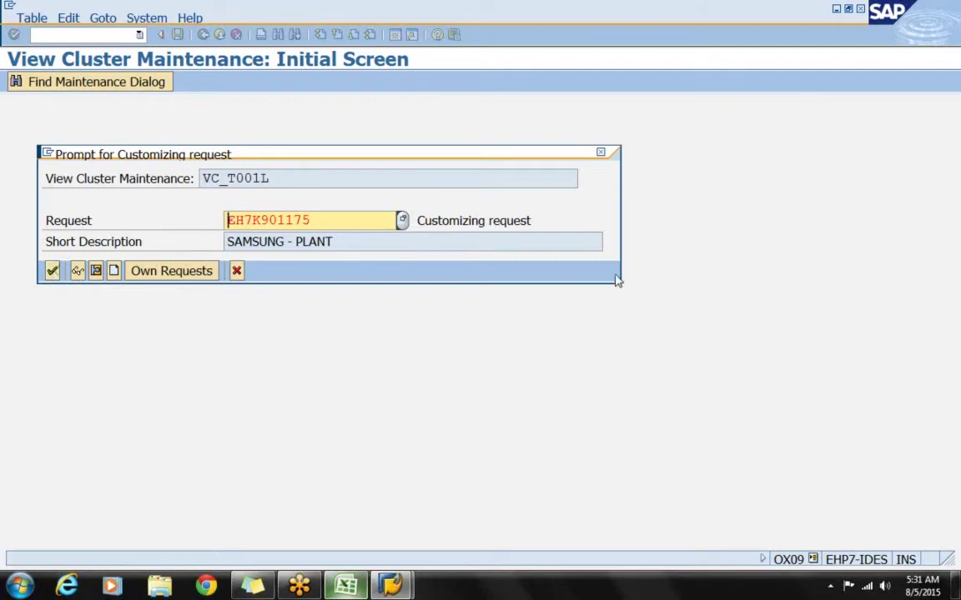
Step: Save the storage location deletions under the SAMSUNG - PLANT customizing request
left_click_drag(562, 219, 408, 238)
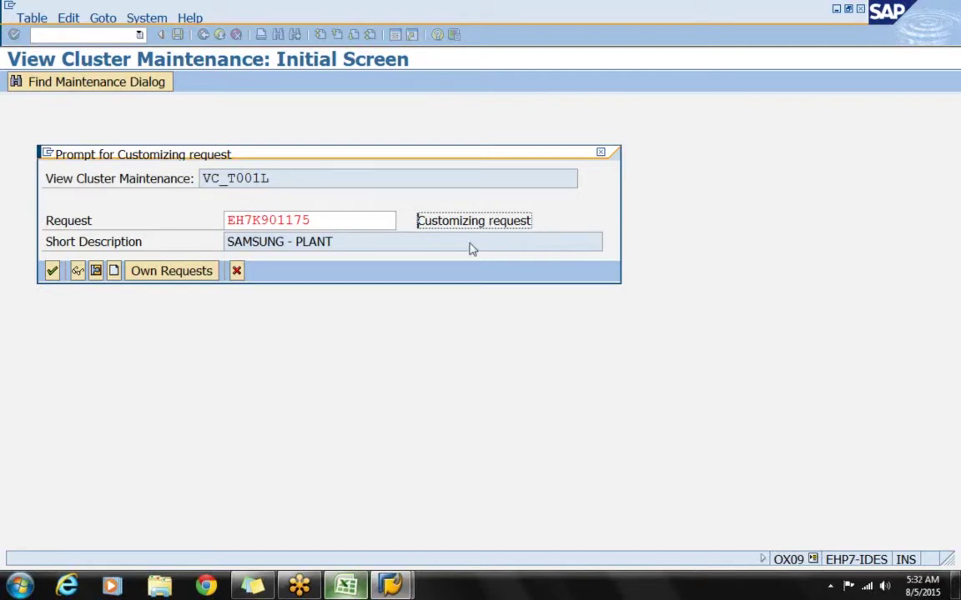
left_click(51, 272)
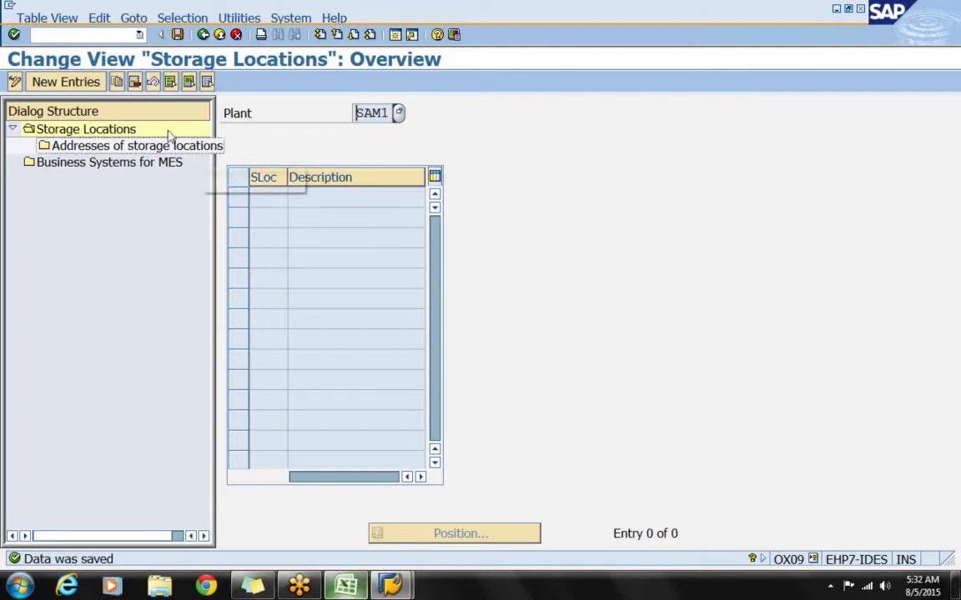
left_click(66, 82)
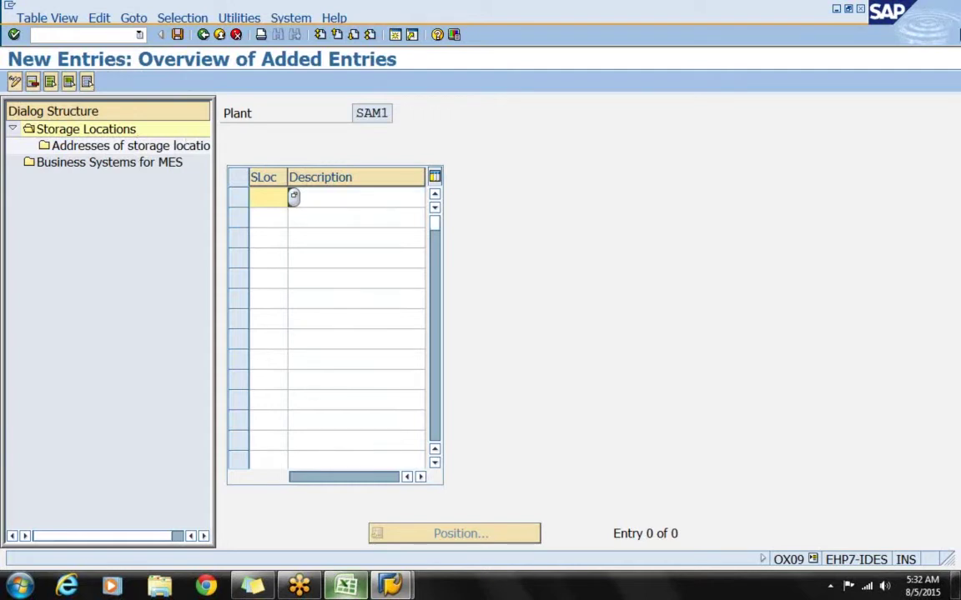
Step: Add storage locations FN01 FINISH PRODUCTS and SC01 SCRAP PRODUCTS for plant SAM1
type("FN01")
key("Tab")
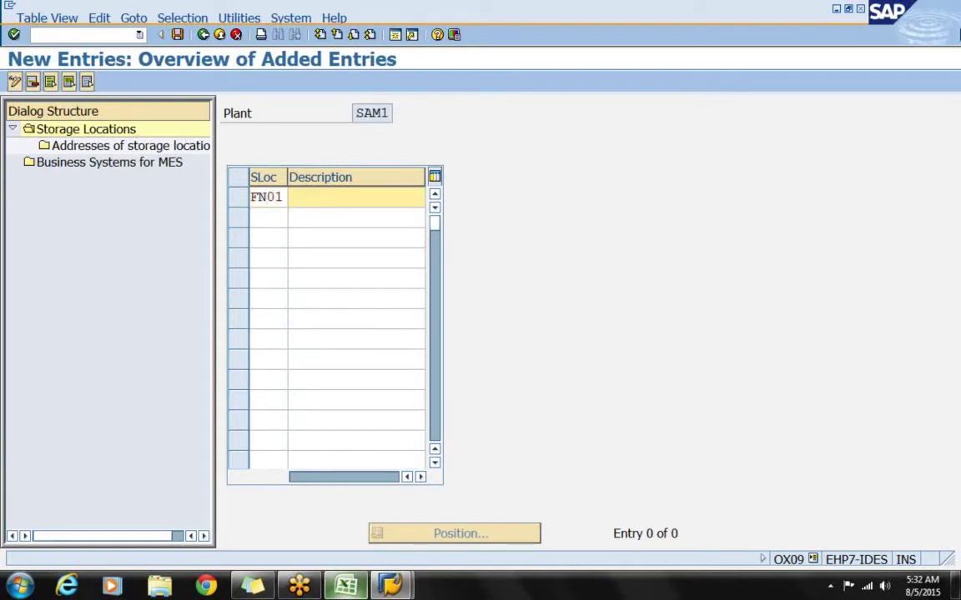
type("FINISH PRODUCTS")
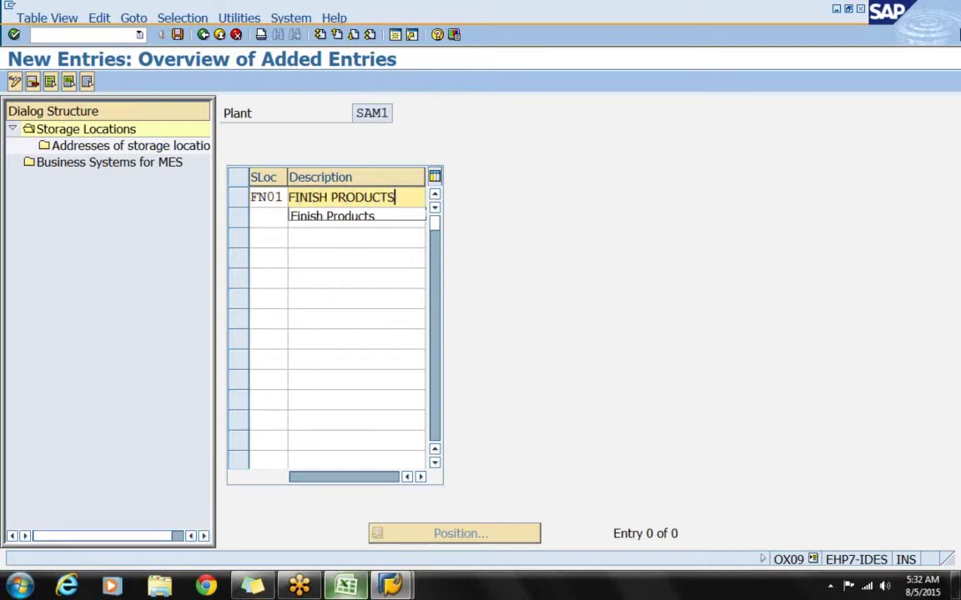
key("Return")
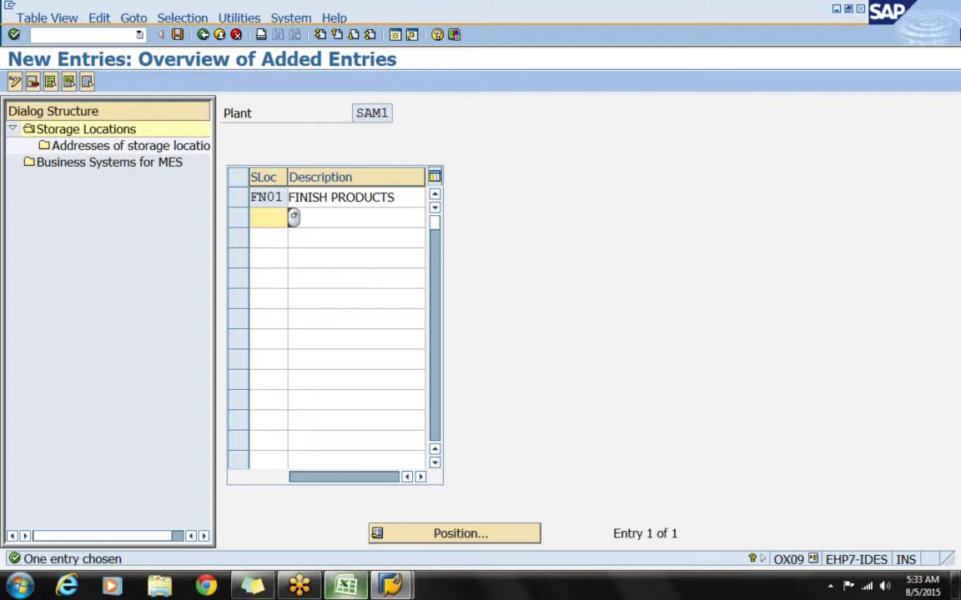
type("RW")
key("BackSpace")
key("BackSpace")
type("SC01")
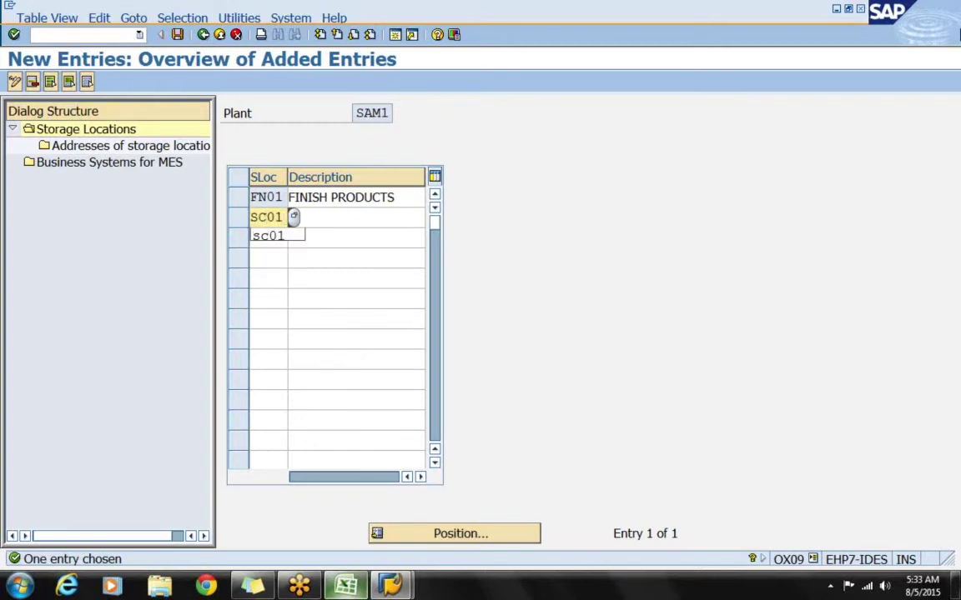
key("Tab")
type("SCRAP")
key("Down")
key("Return")
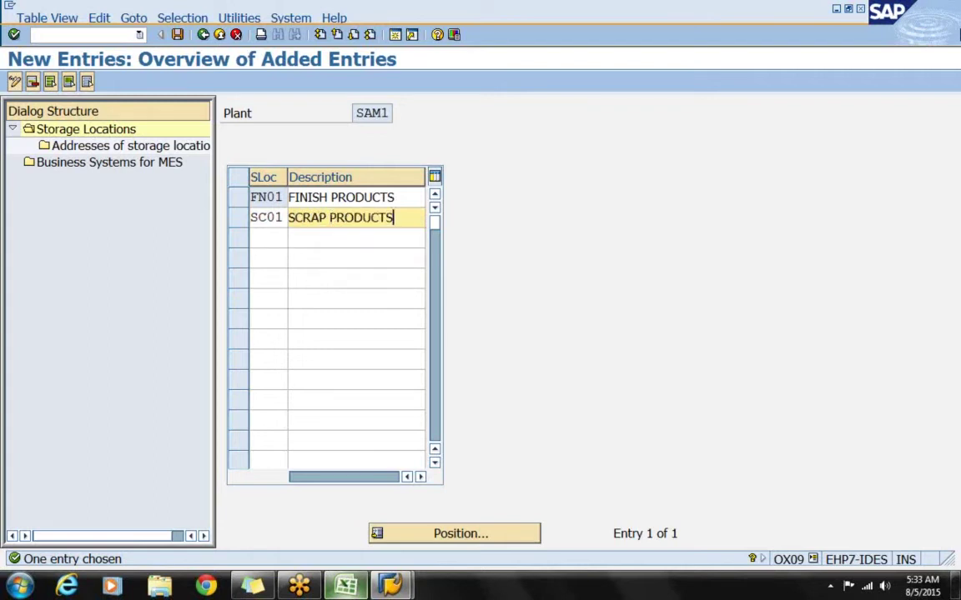
key("Return")
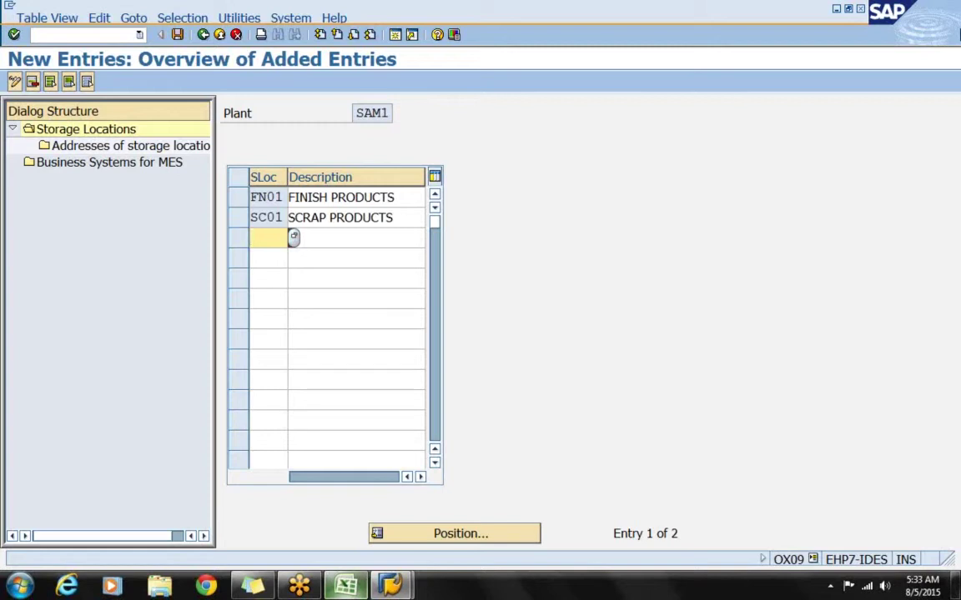
Step: Add storage location VN01 PACKING PRODUCTS and save the new entries
type("VN01")
key("Tab")
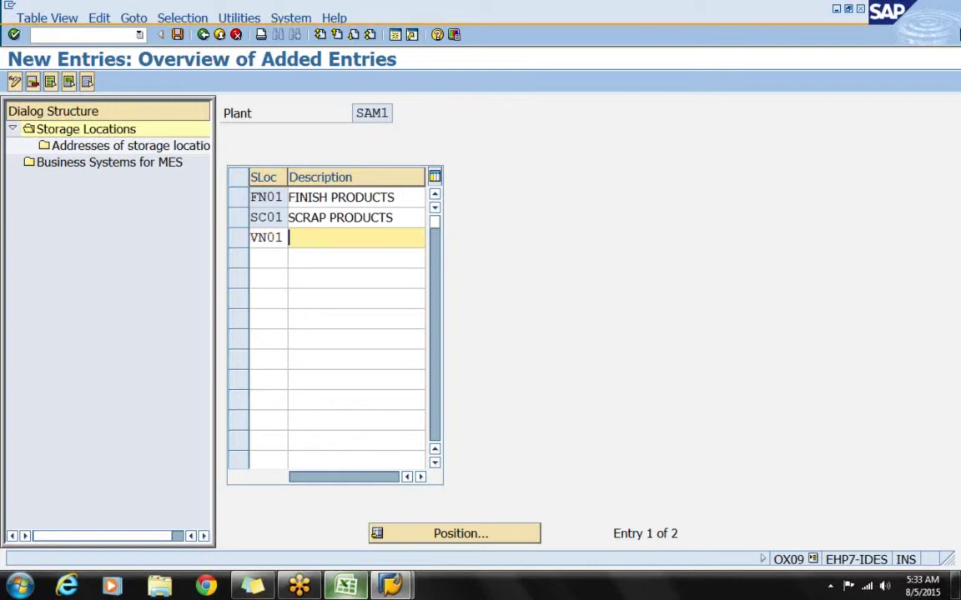
type("PACKING PRODUCTS")
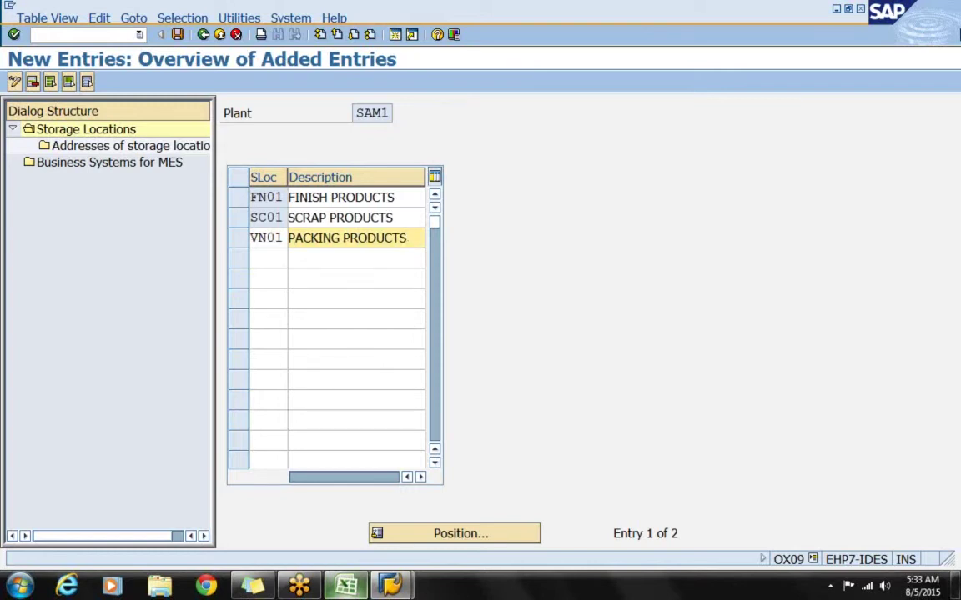
key("Return")
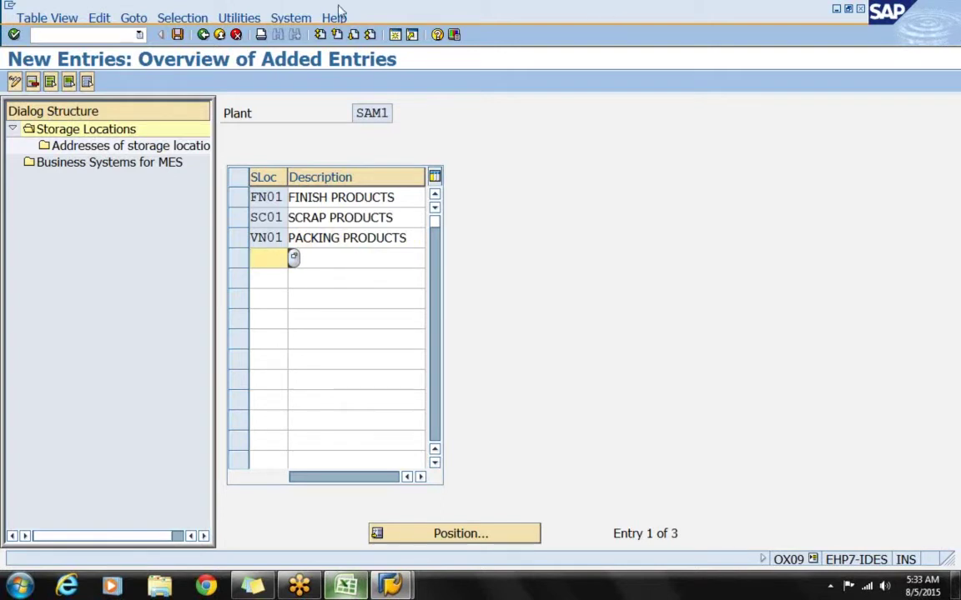
left_click(178, 36)
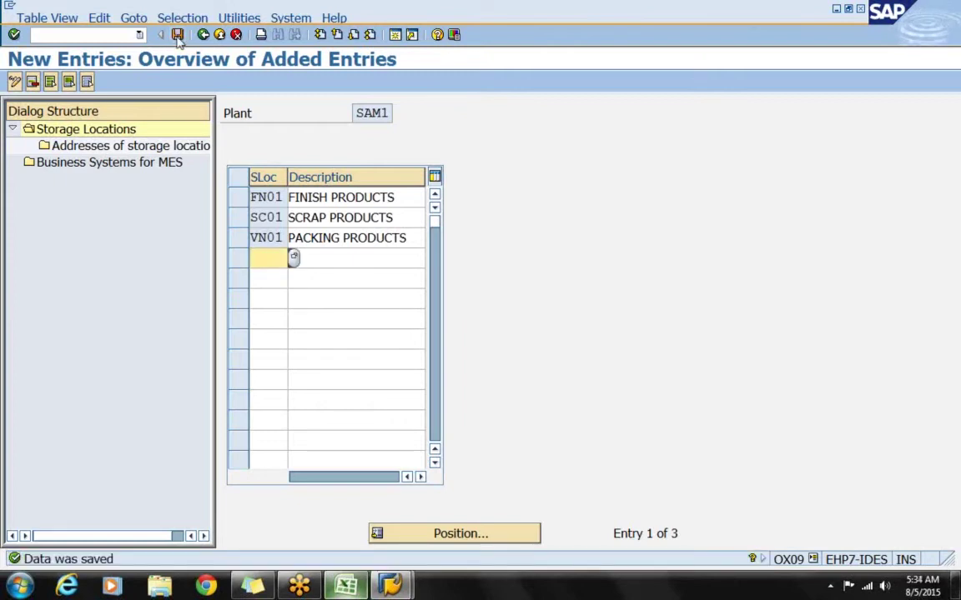
Step: In the Excel notes, record FN01 FINISH PRODUCTS and SC01 SCRAP PRODUCTS in rows 12–13
left_click(346, 586)
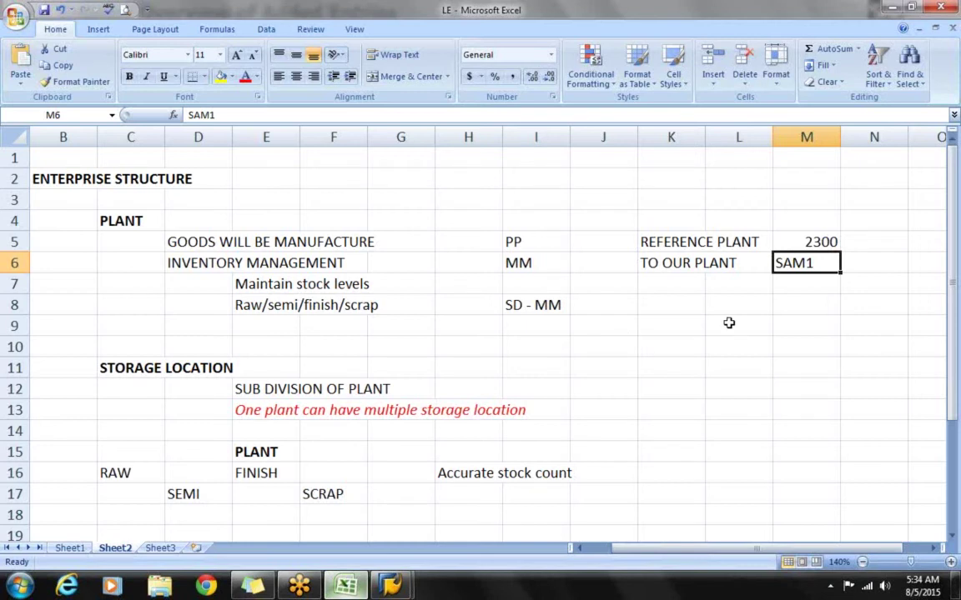
left_click(717, 383)
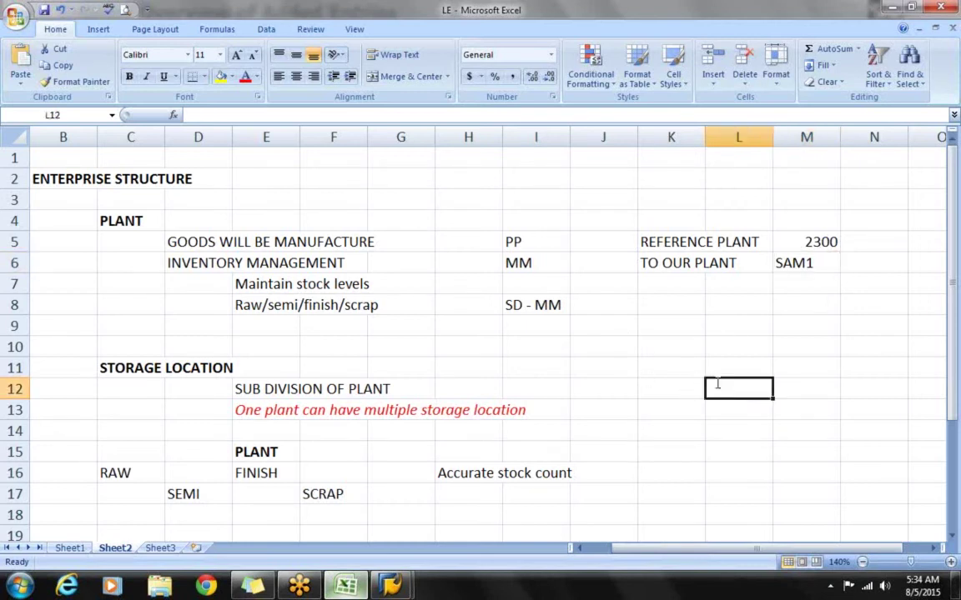
type("FN0")
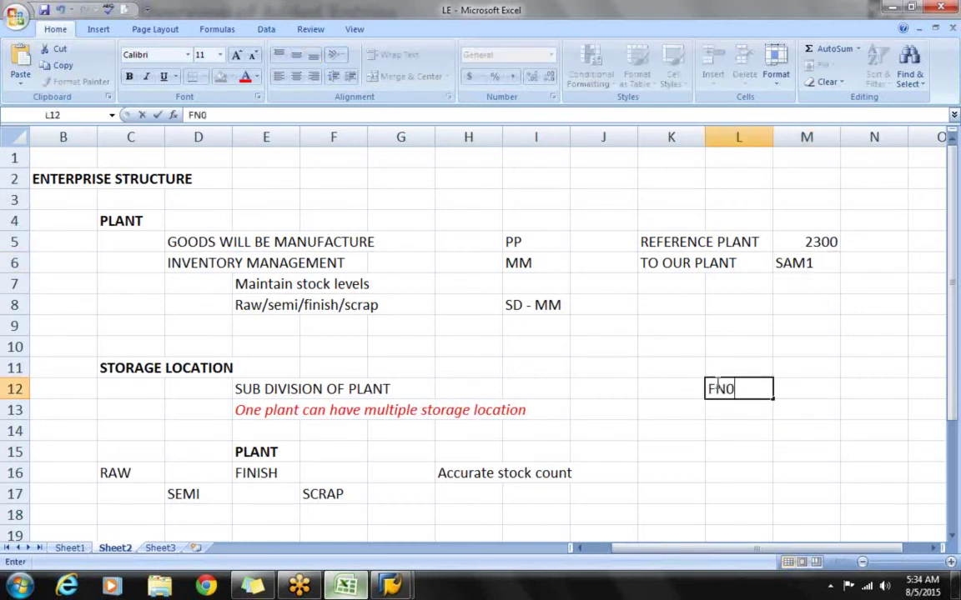
type("1")
key("Tab")
type("FINISH PRODUCTS")
key("Return")
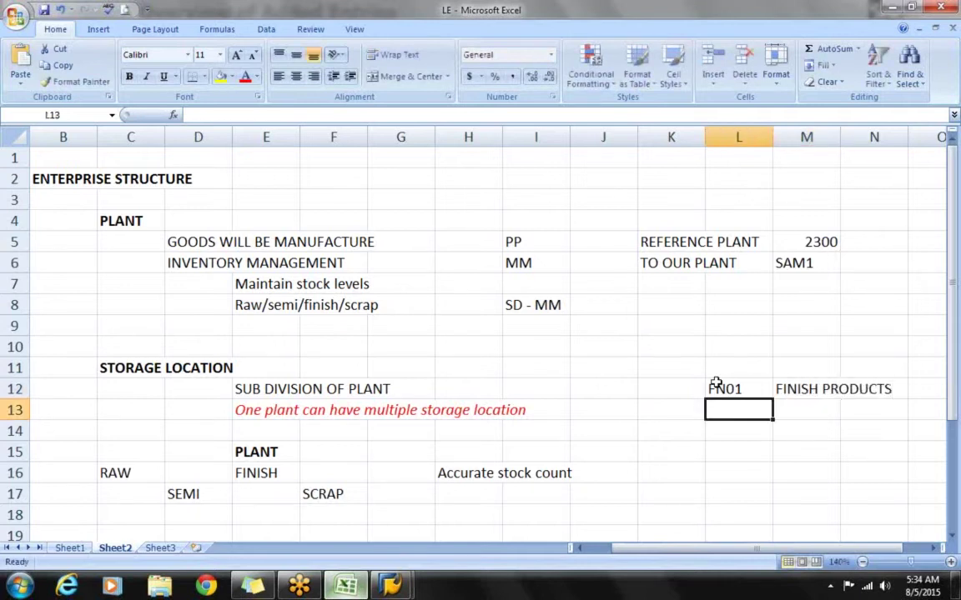
type("SC01")
key("Tab")
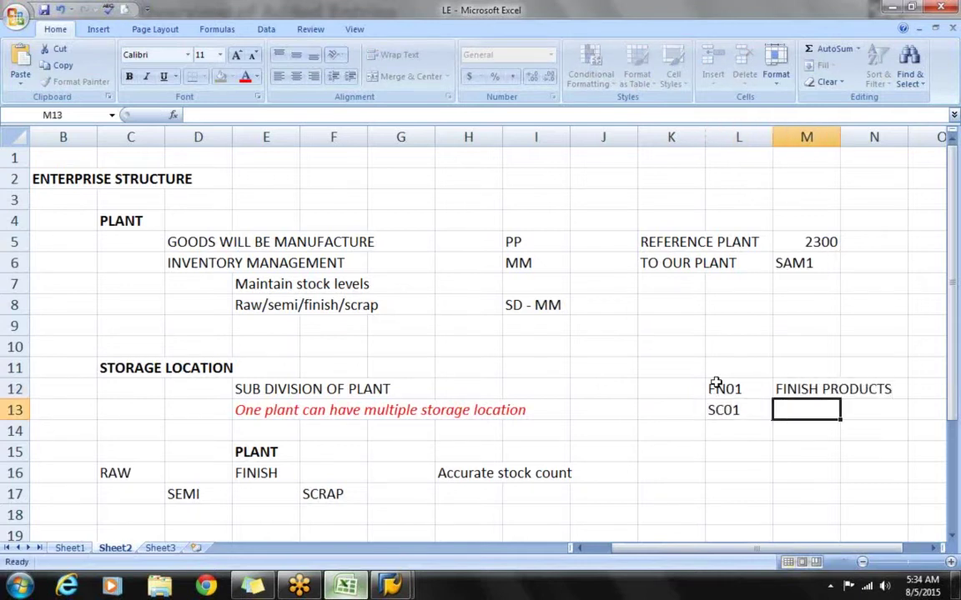
type("SCRAP ")
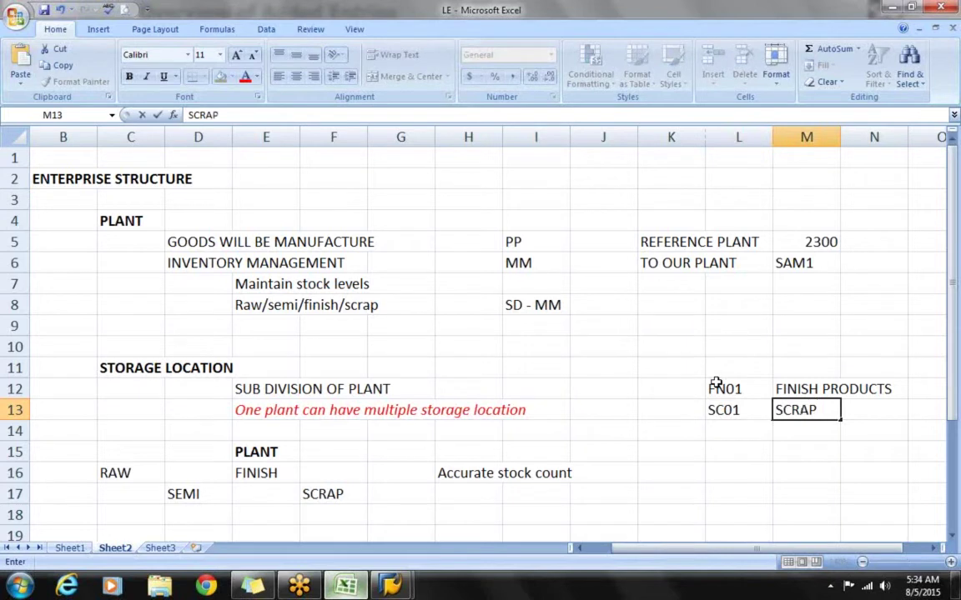
type("PRODUCTS")
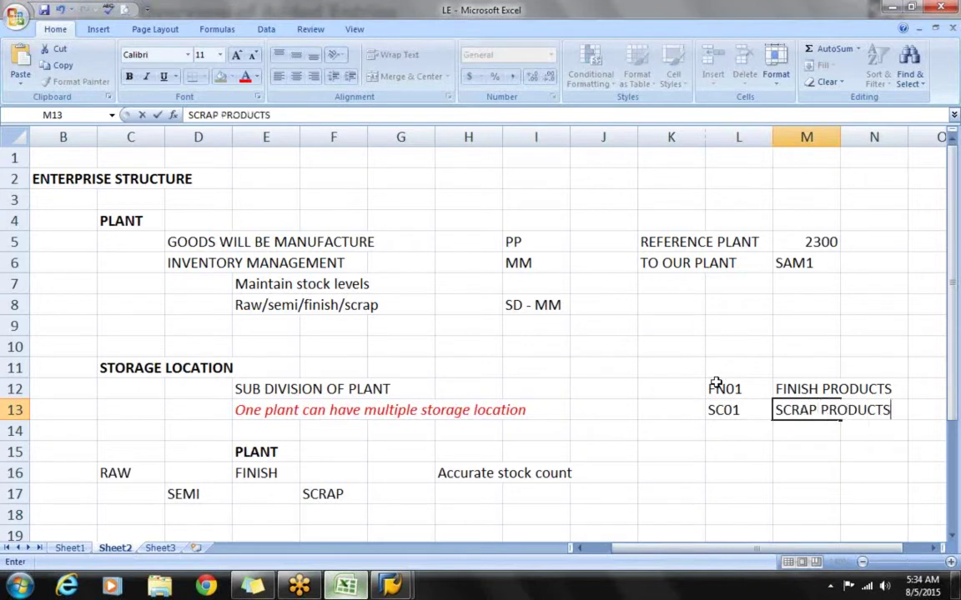
key("Tab")
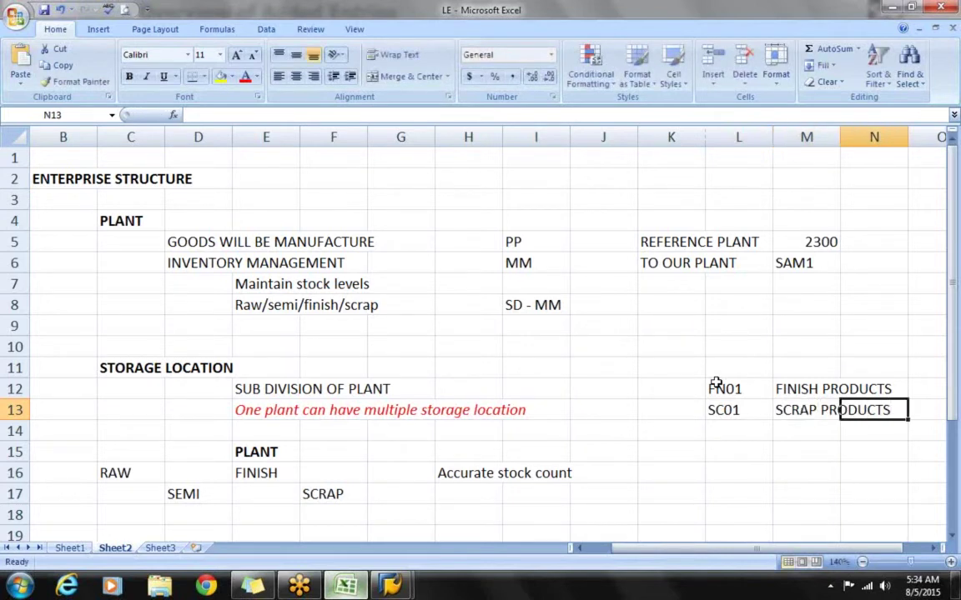
Step: Record VN01 PACKING PRODUCTS in row 14 and return to SAP
left_click(738, 430)
type("VN01")
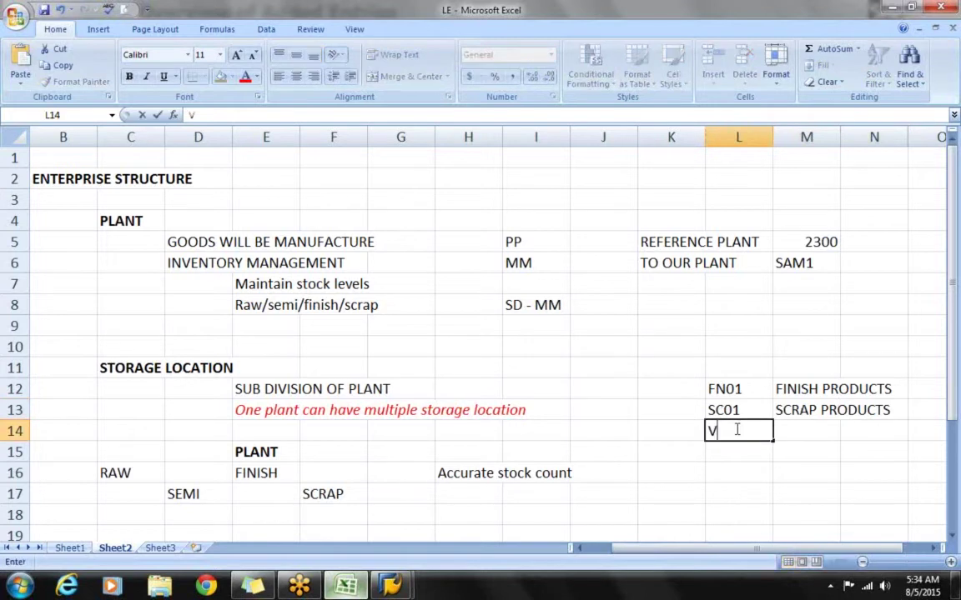
key("Tab")
type("PACK")
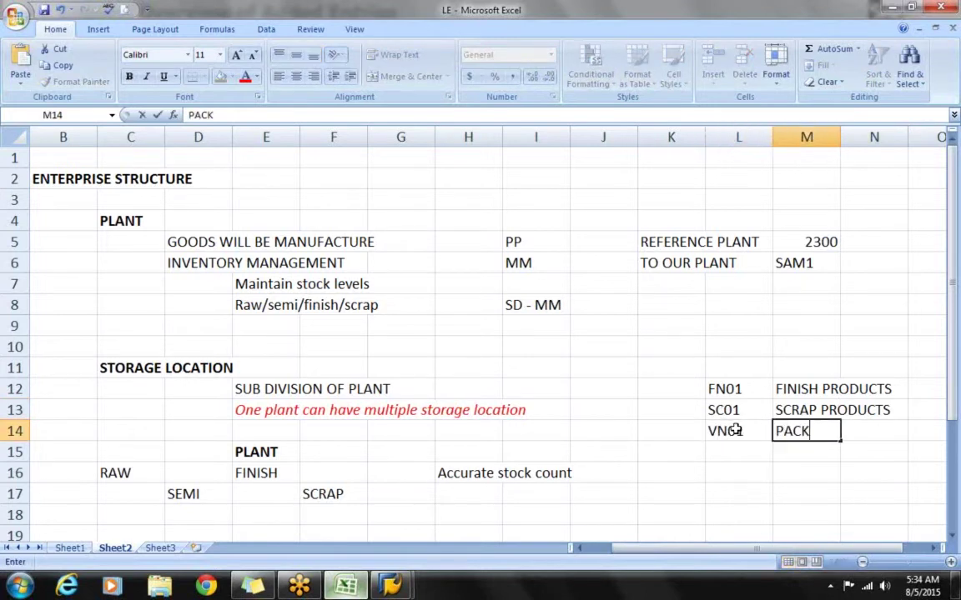
type("ING PRODUCTS")
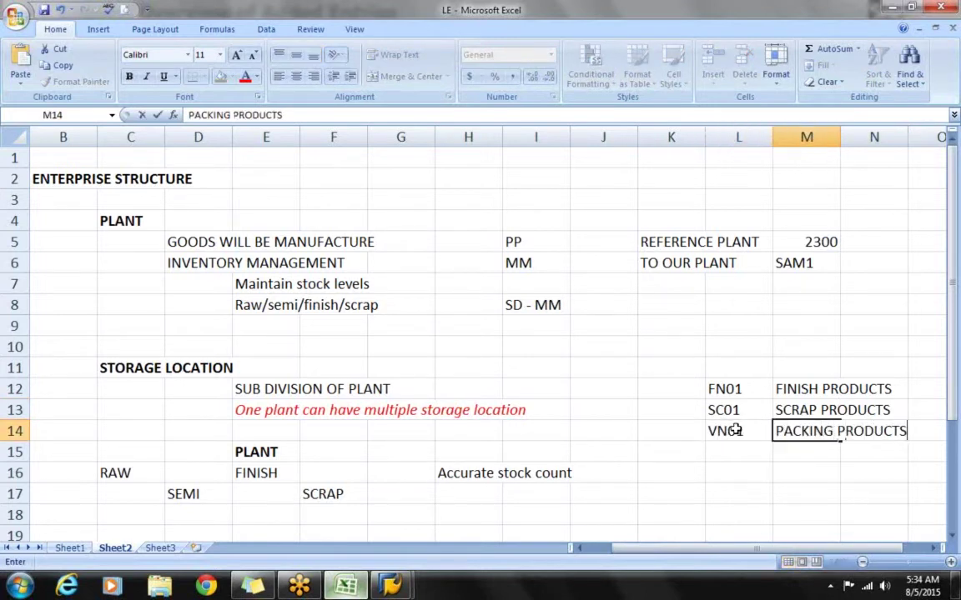
key("Return")
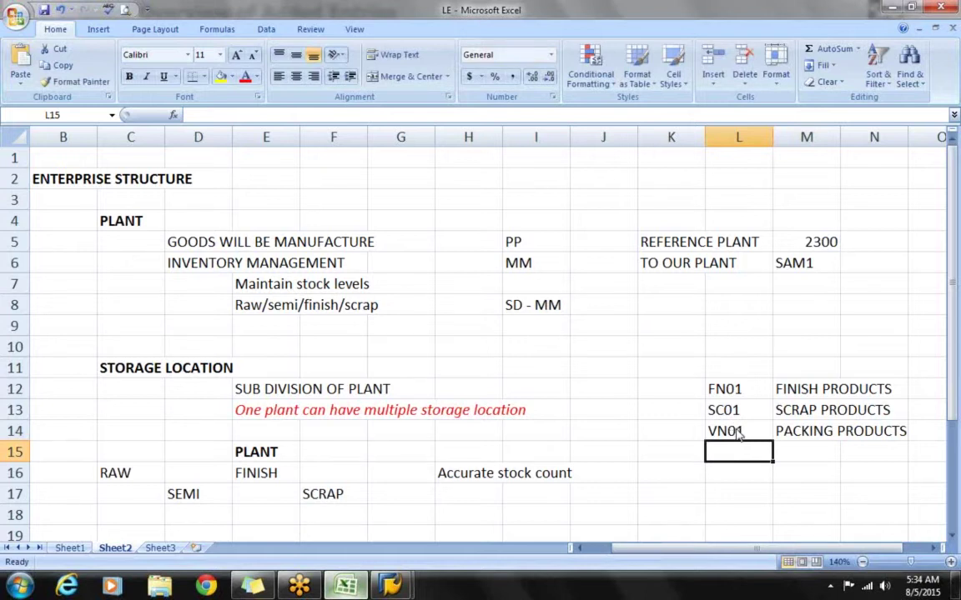
key("alt+Tab")
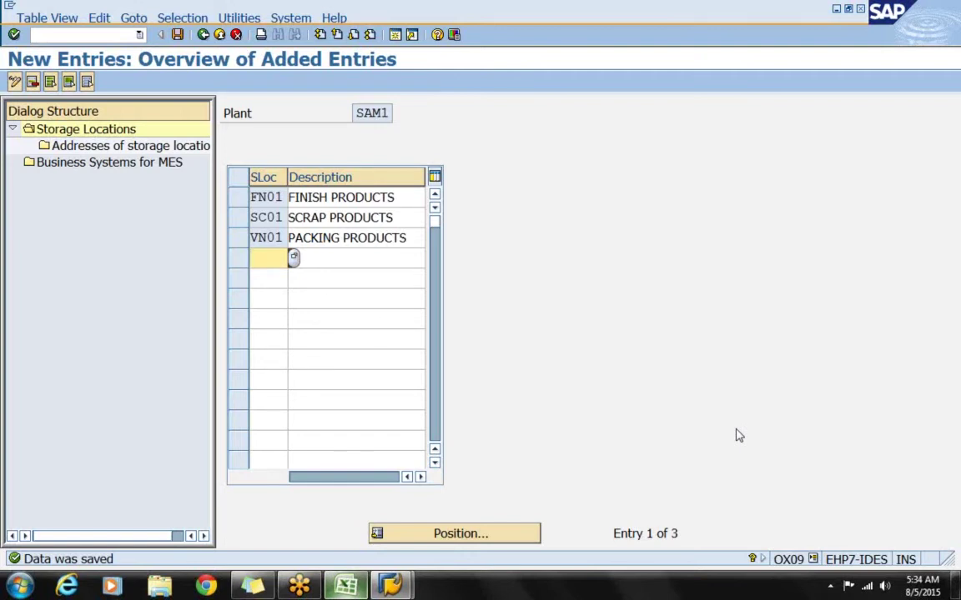
Step: Go back from storage locations to the IMG tree and move down to Maintain purchasing organization
key("F3")
key("F3")
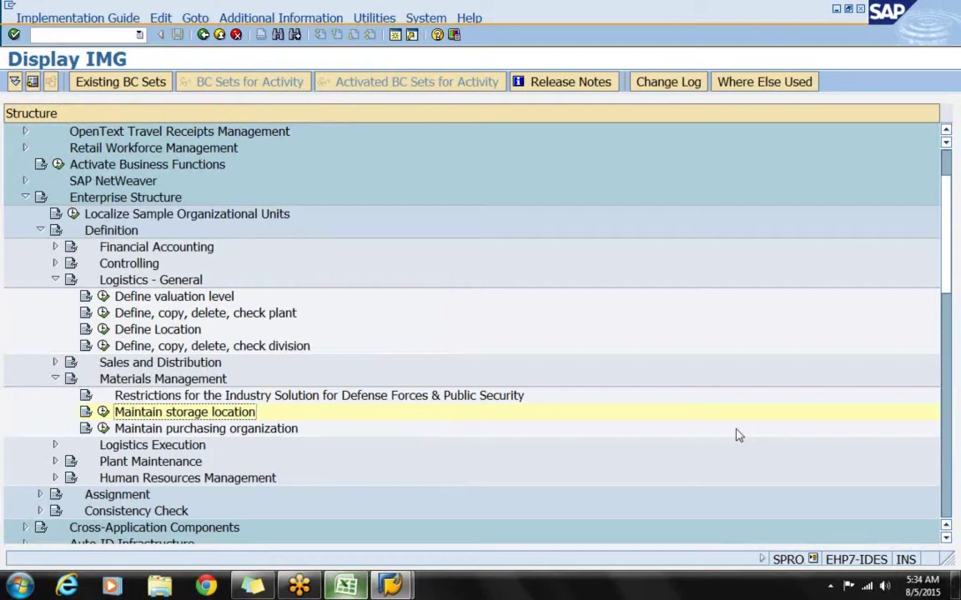
key("Down")
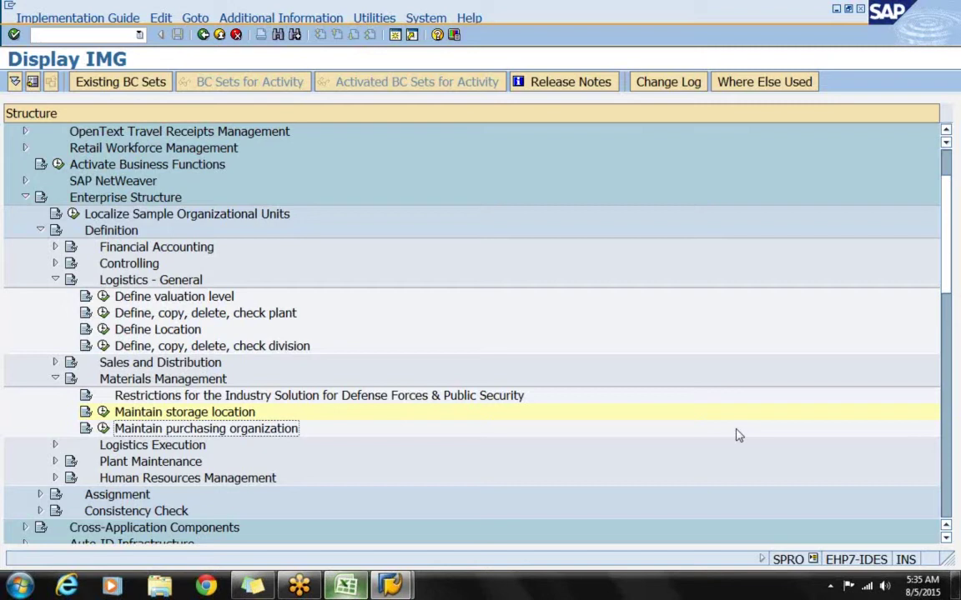
Step: Add a bold PURCHASE ORGANIZATION heading in cell C29 of the Excel notes
left_click(347, 586)
scroll(206, 350, "down", 5)
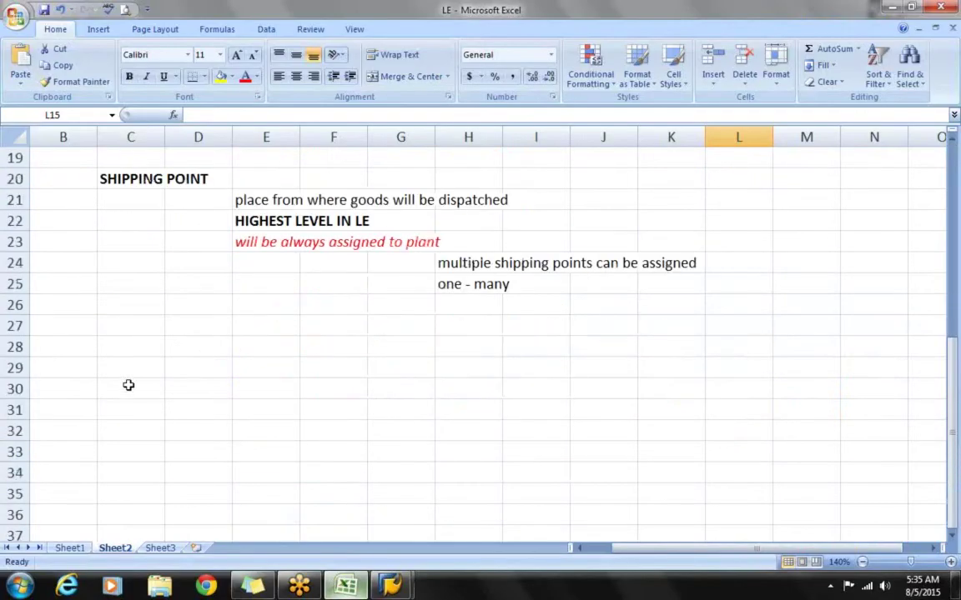
left_click(124, 367)
type("PU")
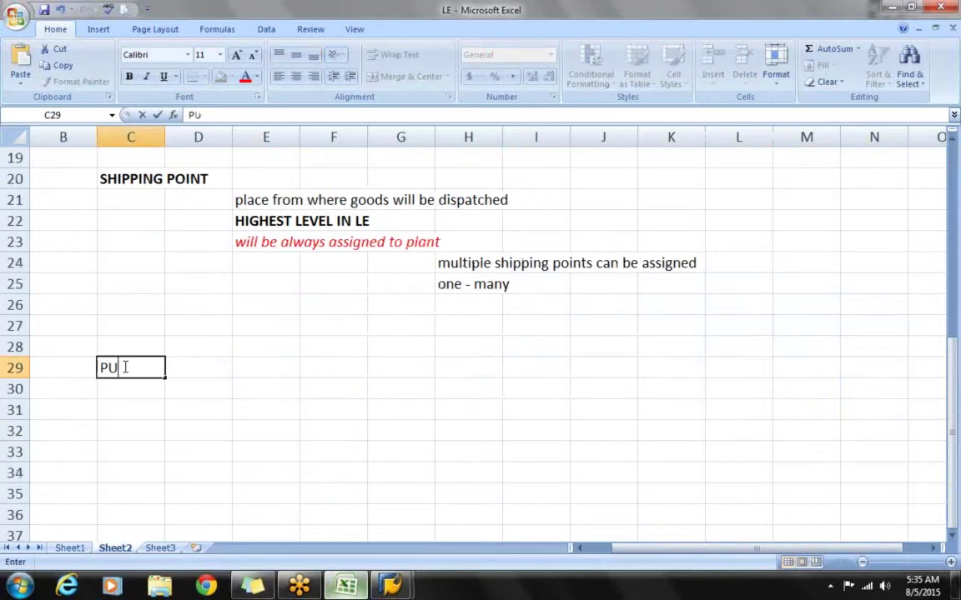
type("RCHASE OR")
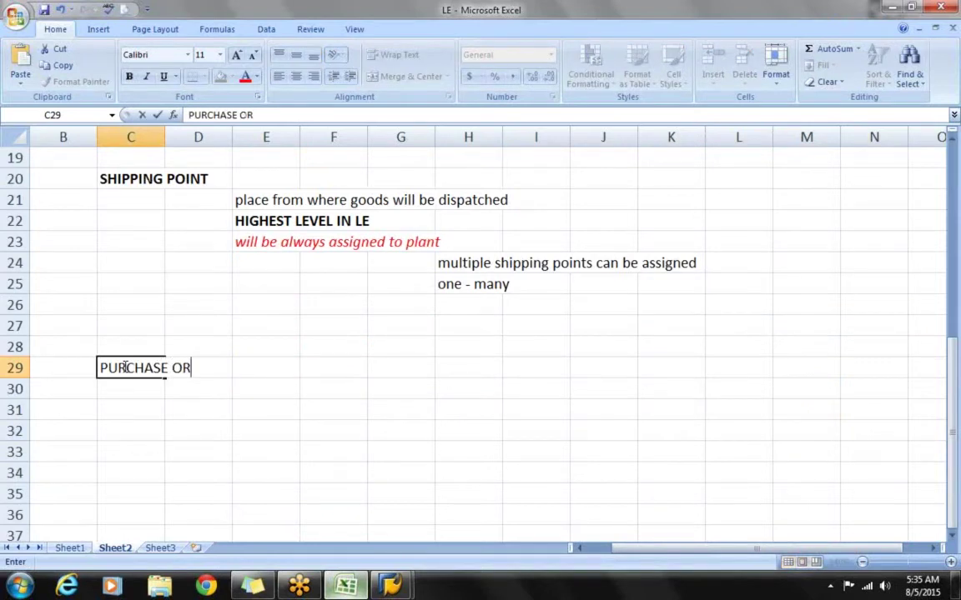
type("GANIZATION")
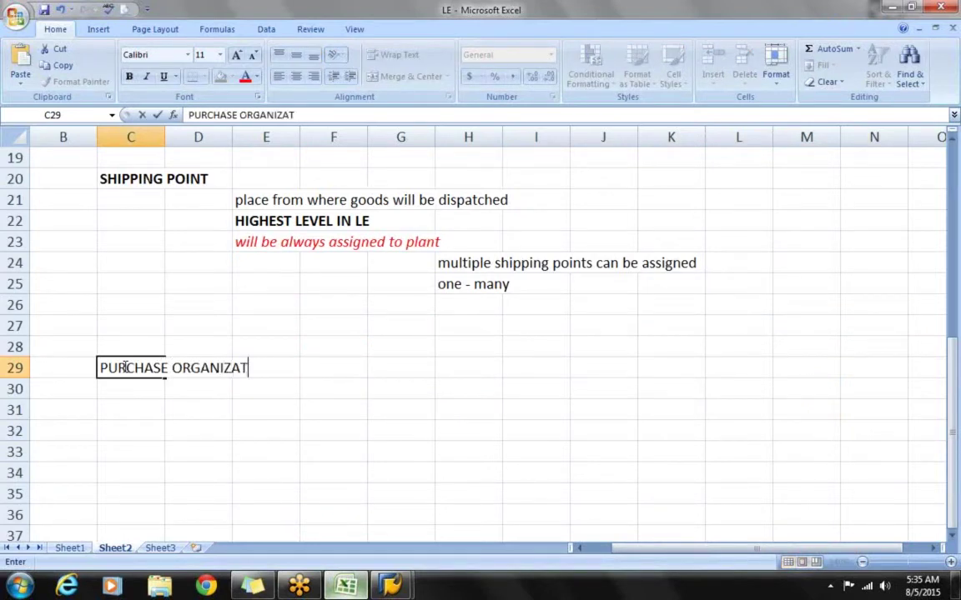
key("Return")
left_click(125, 367)
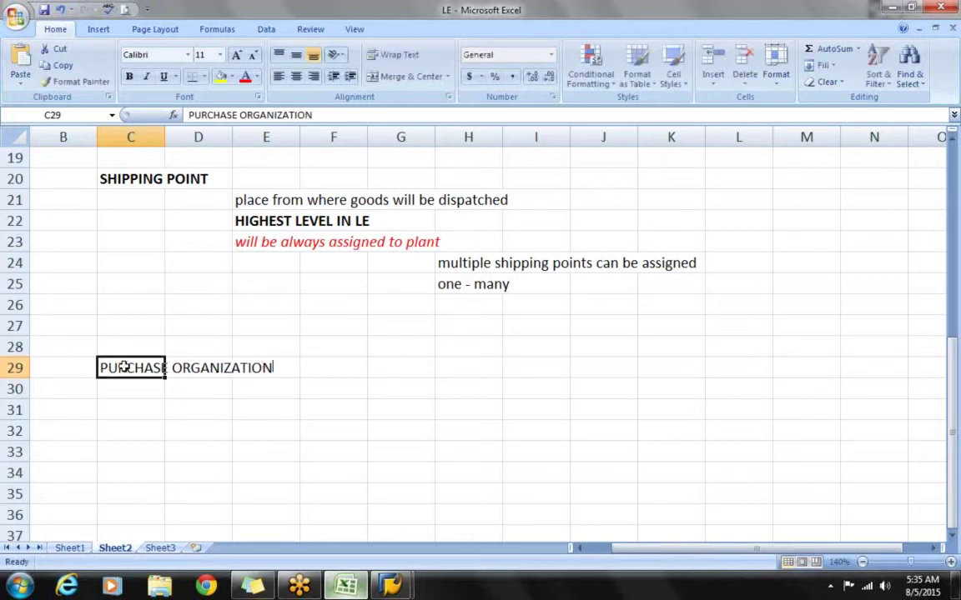
key("ctrl+b")
Step: Note 'purchasing the products for the company' in F30 under the heading, then return to SAP
key("Down")
key("Right")
key("Right")
key("Right")
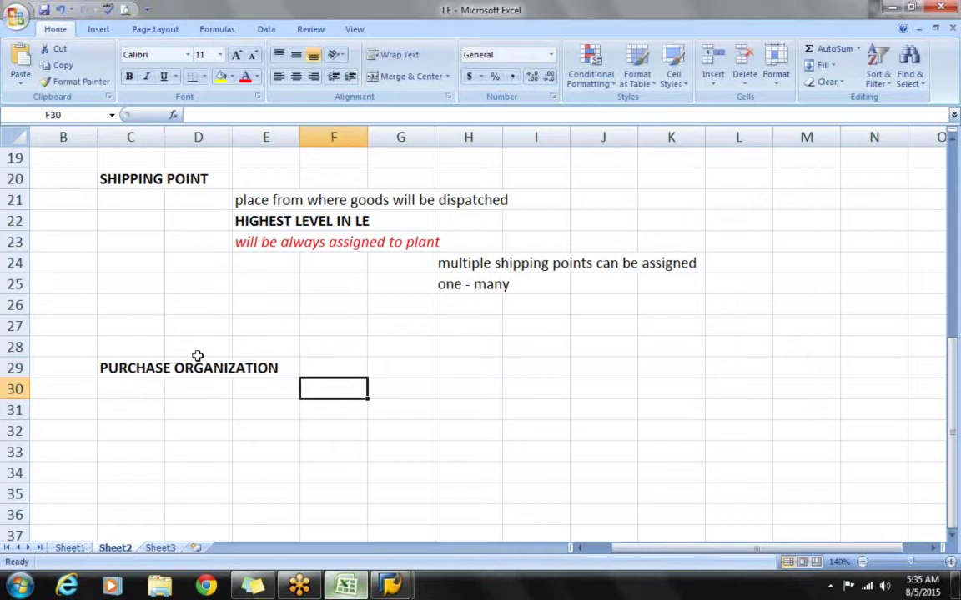
type("purchas")
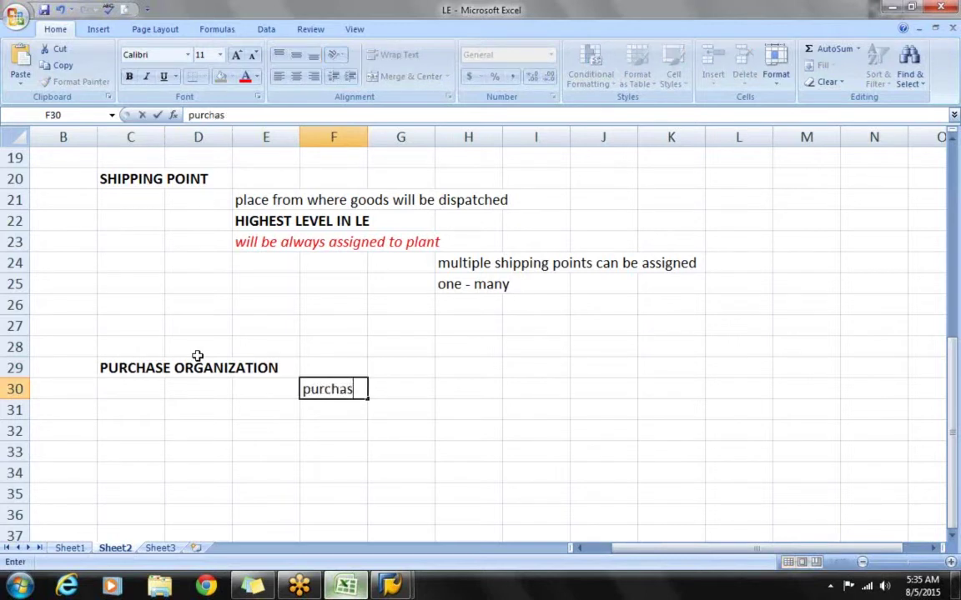
type("ing the pr")
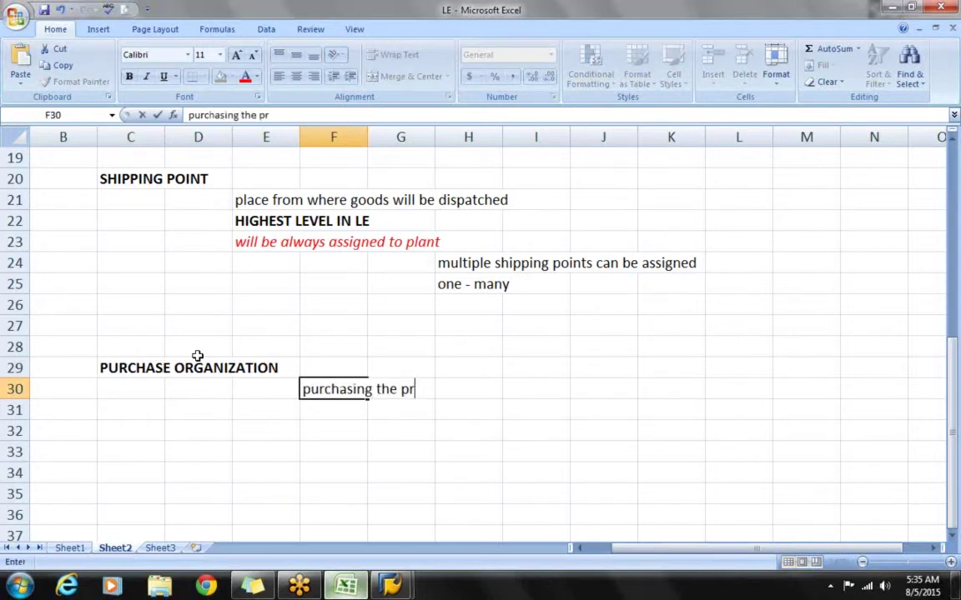
type("oducts for th")
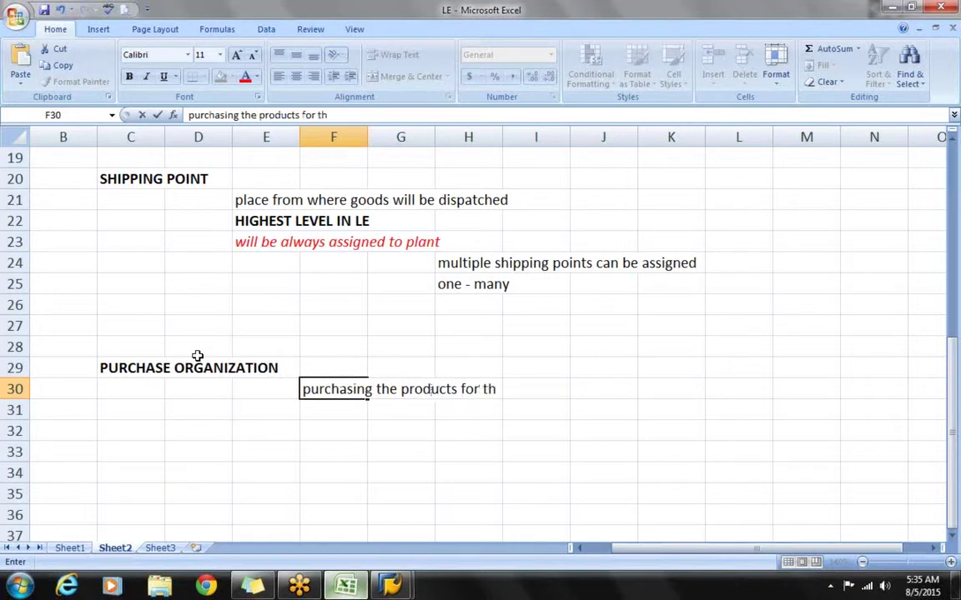
type("e company")
key("Return")
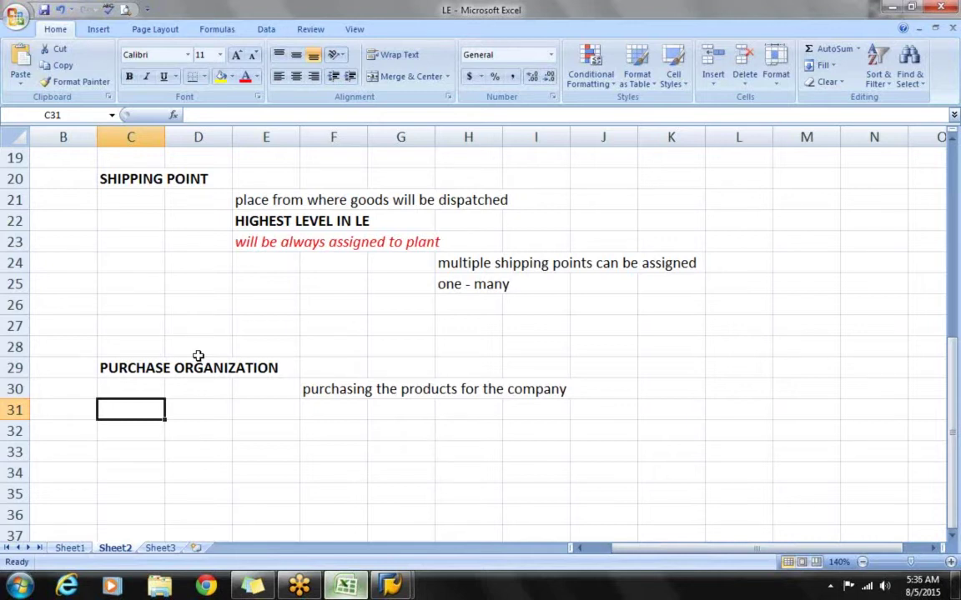
key("alt+Tab")
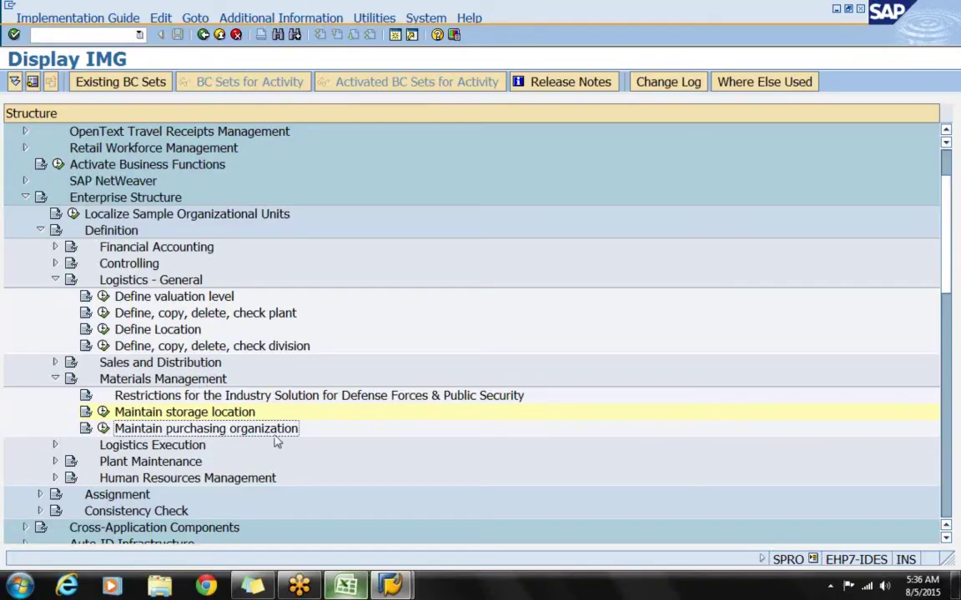
Step: Open the Purchasing Organizations table and position to 'san' entries to review SAPO, then start New Entries
left_click(102, 428)
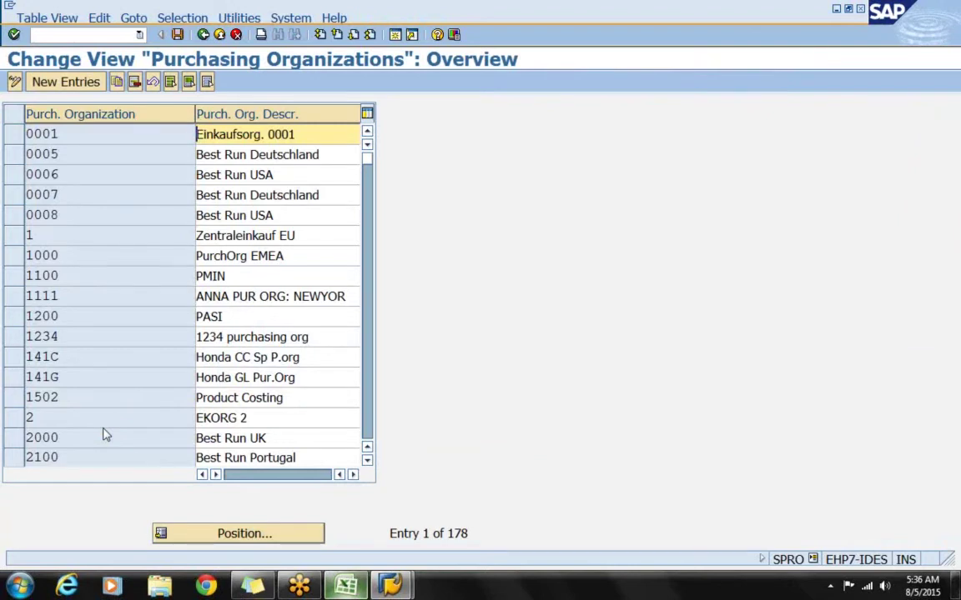
left_click(197, 538)
type("sa")
type("n")
key("Return")
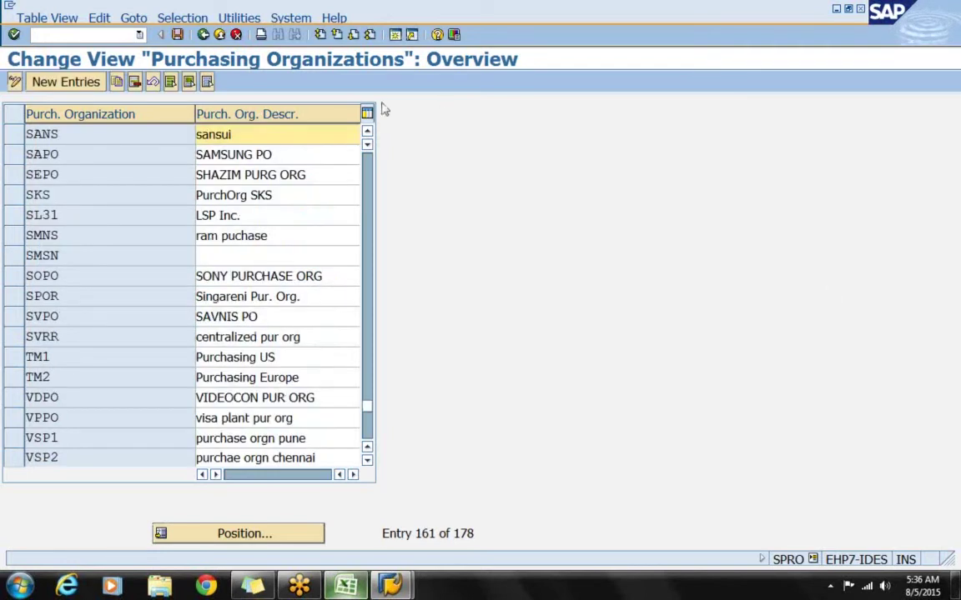
left_click(13, 162)
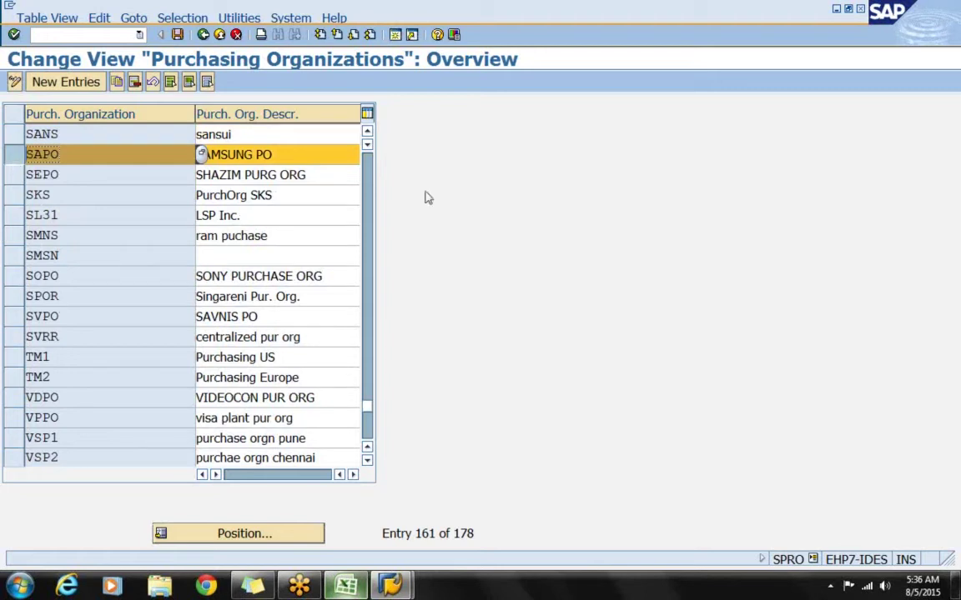
left_click(329, 161)
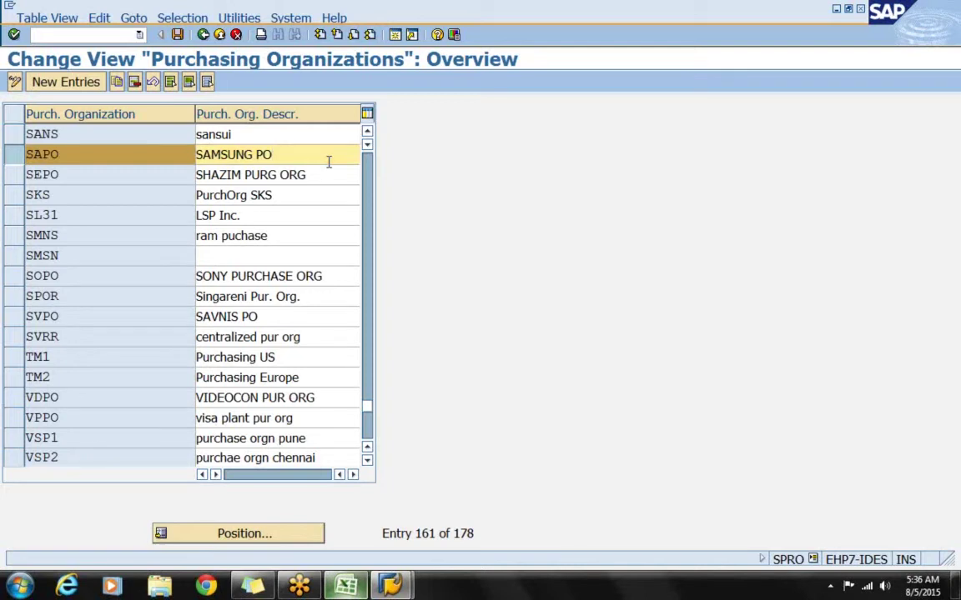
left_click(71, 88)
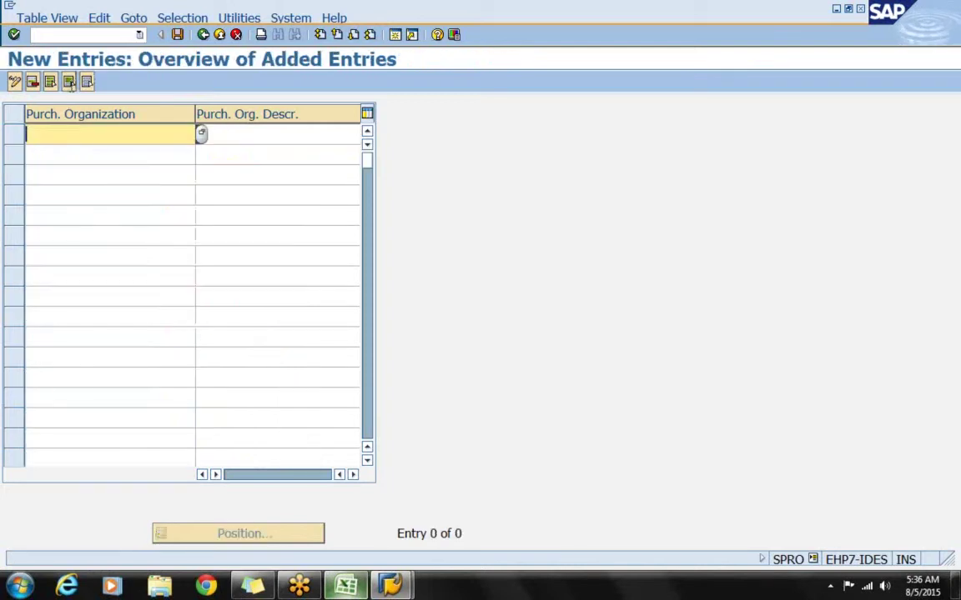
Step: Enter purchasing organization SAM1 with description SAMSUNG PUR ORG
type("sam")
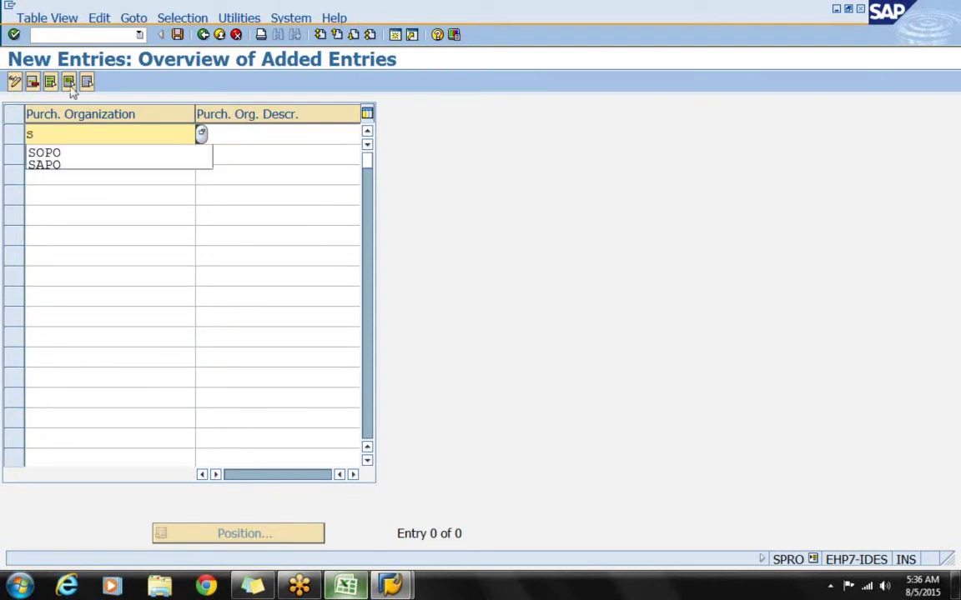
key("BackSpace")
key("BackSpace")
key("BackSpace")
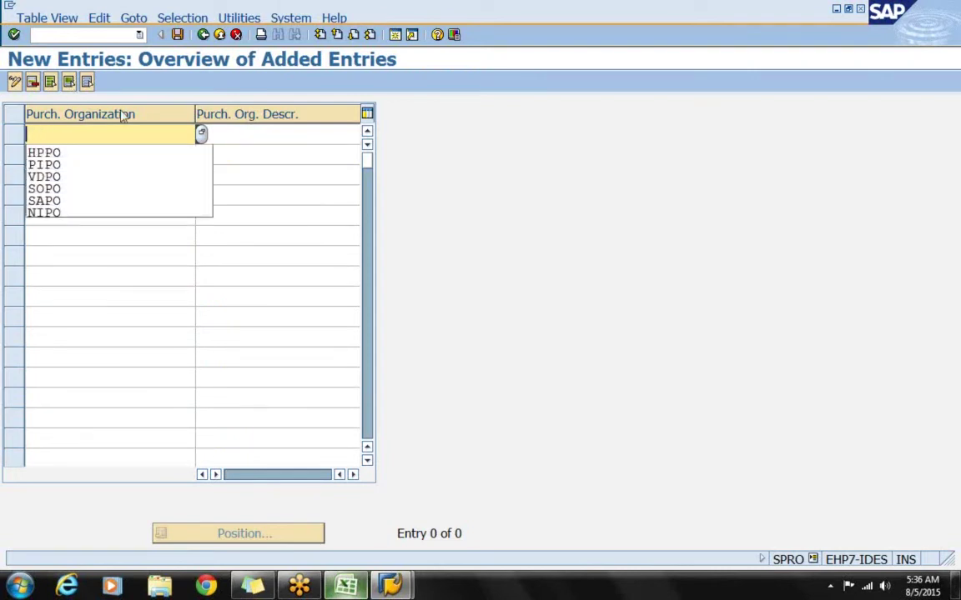
type("SAM1")
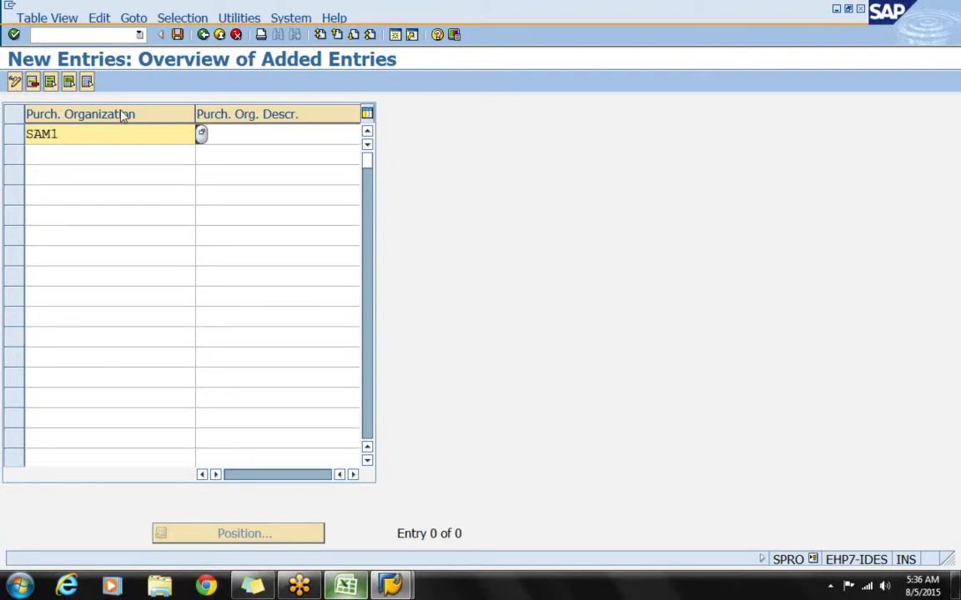
key("Tab")
type("SAMS")
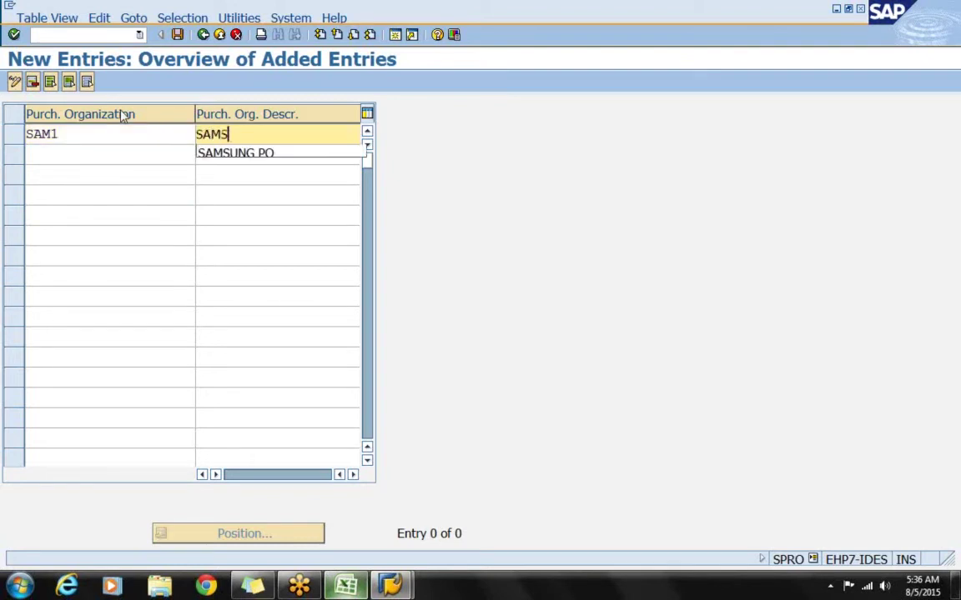
type("UNG PU")
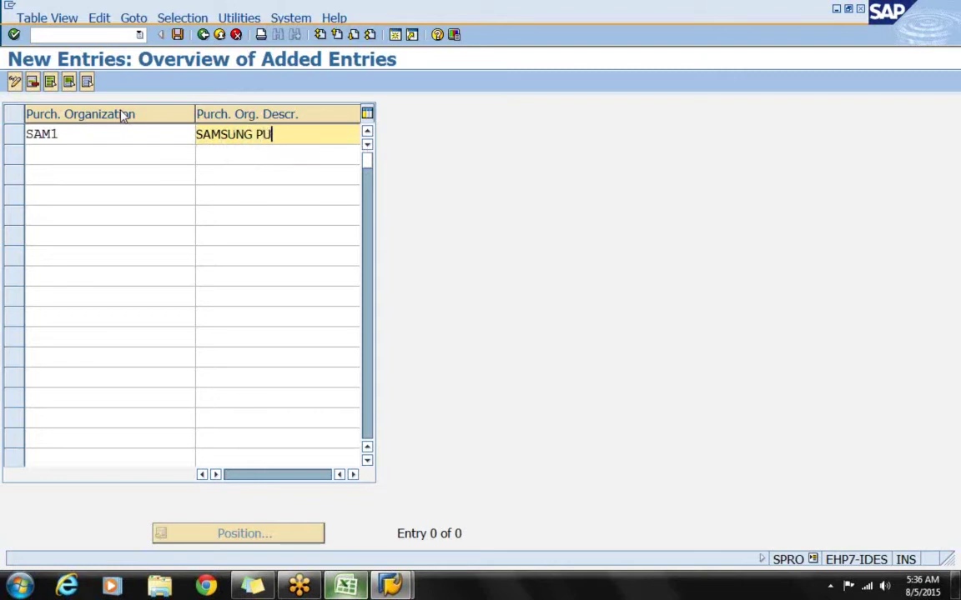
type("R ORG")
key("Return")
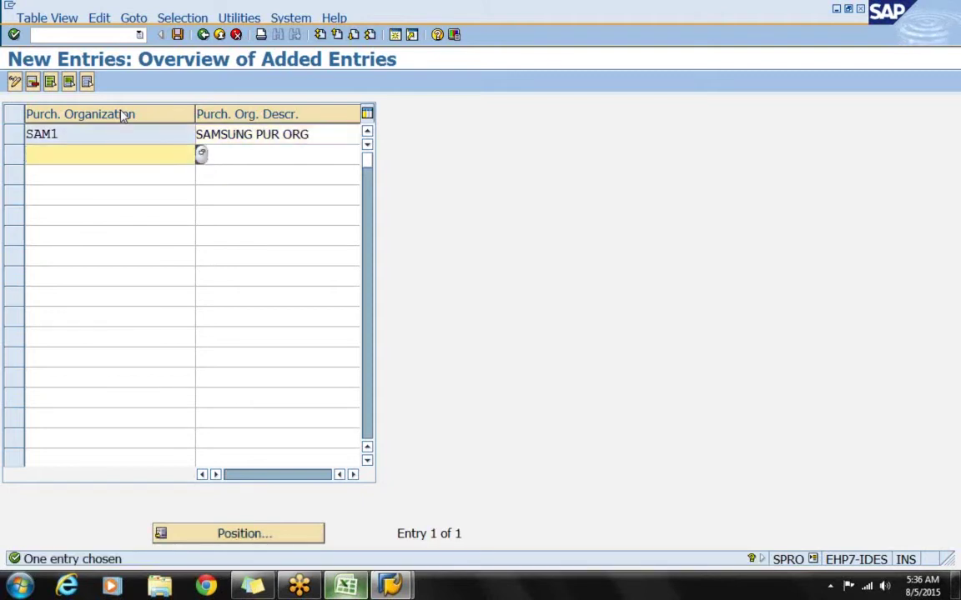
Step: Save SAM1 under the customizing request and return to the Excel notes
key("ctrl+s")
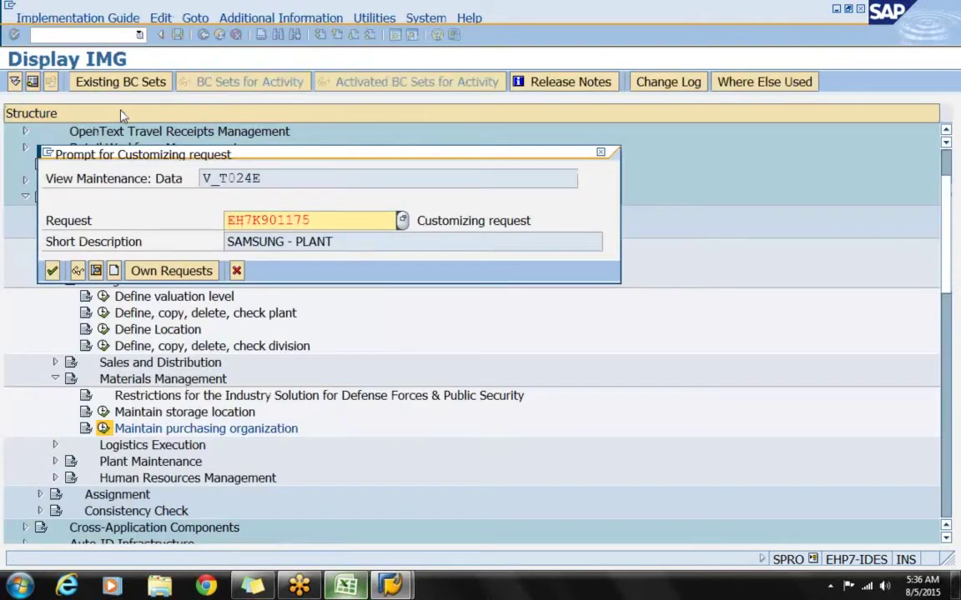
key("Return")
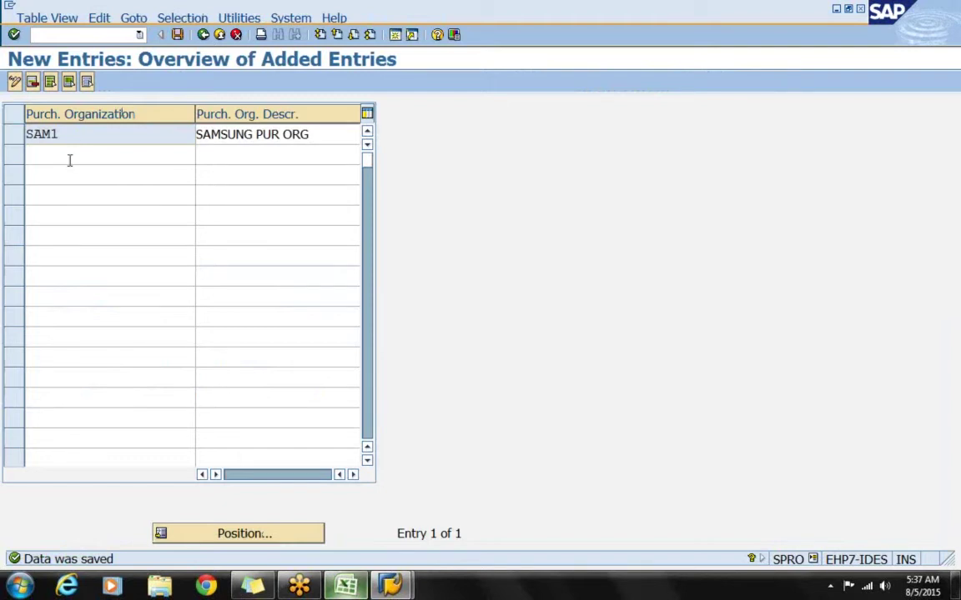
left_click(86, 136)
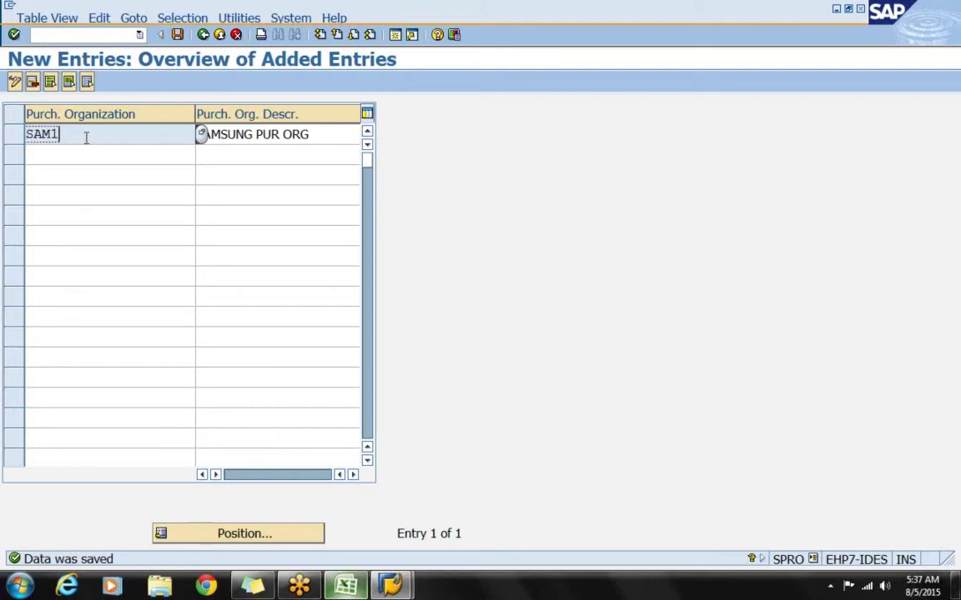
left_click(346, 585)
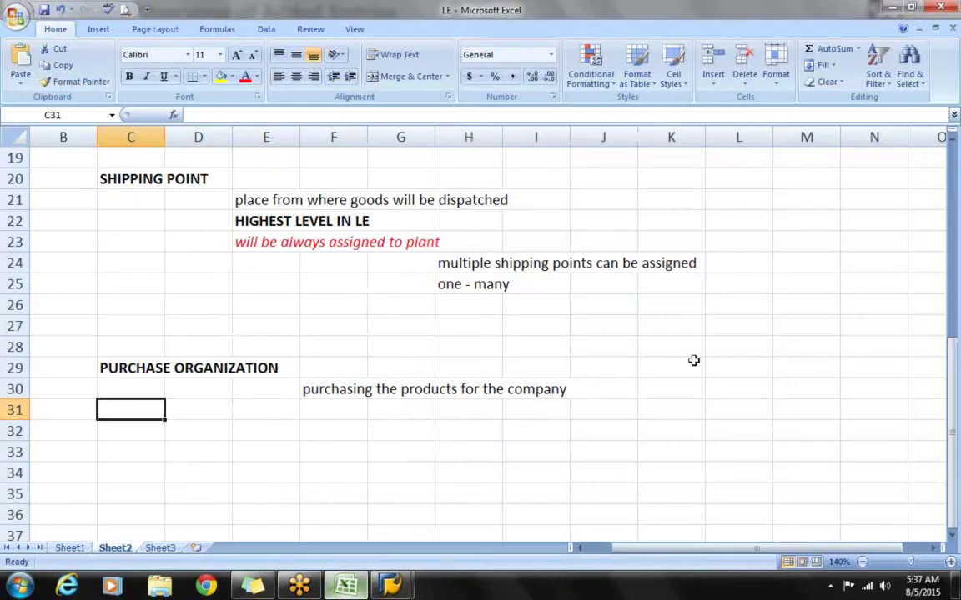
Step: Record SAM1 in M29 beside PURCHASE ORGANIZATION, then move up to M20 by SHIPPING POINT
left_click(805, 373)
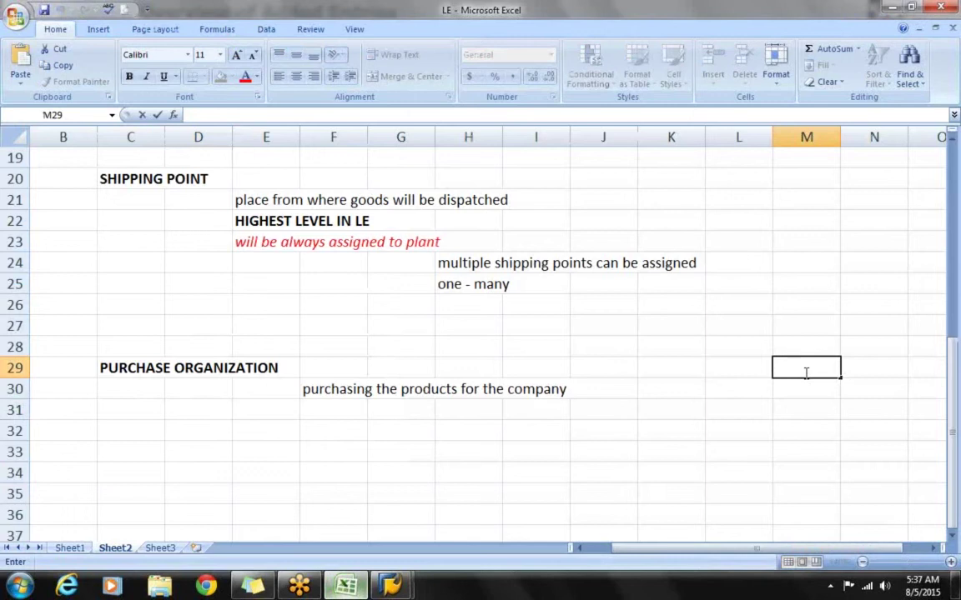
type("SAM1")
key("Return")
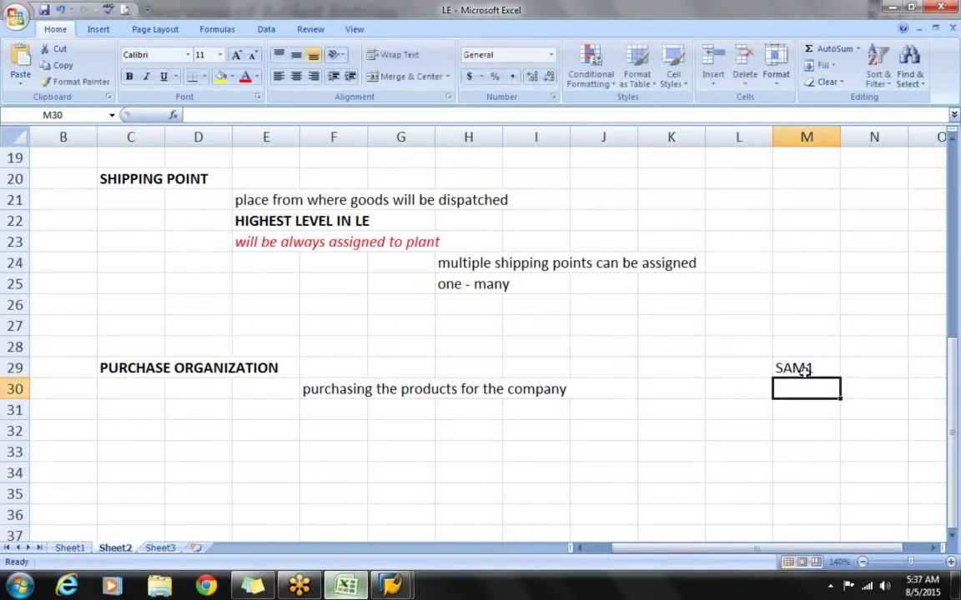
key("Up")
key("Up")
key("Up")
key("Up")
key("Up")
key("Up")
key("Up")
key("Up")
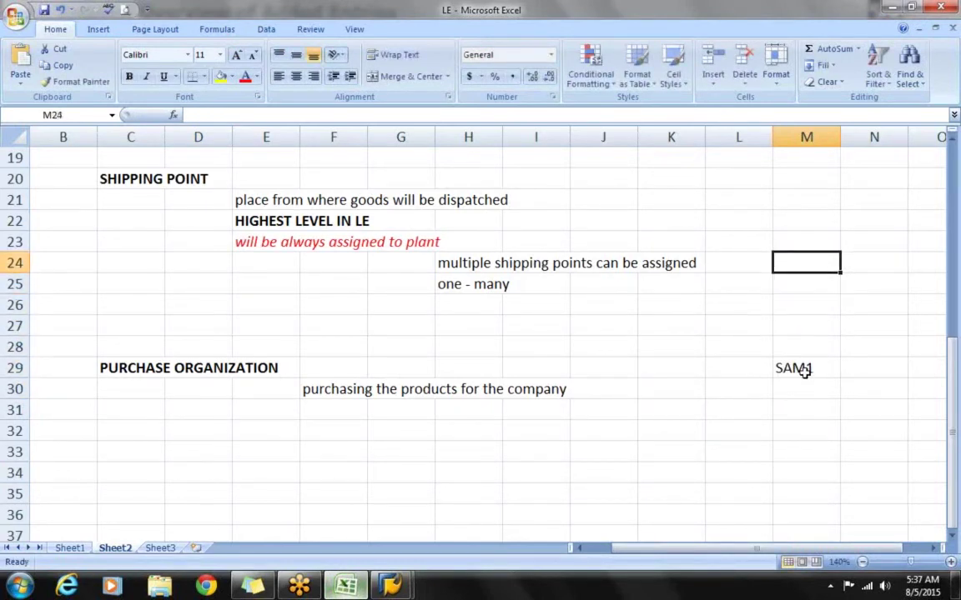
key("Up")
key("Up")
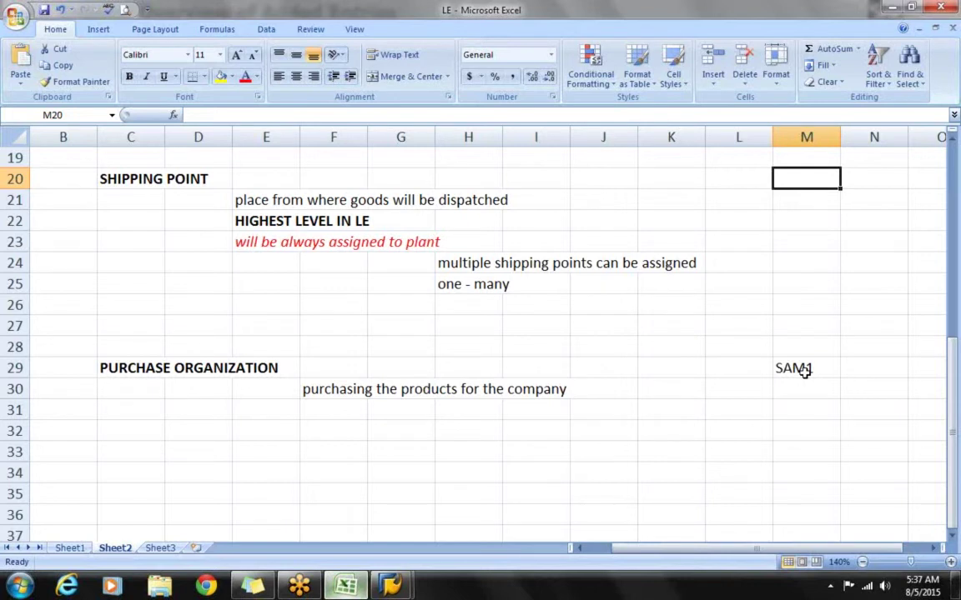
key("alt+Tab")
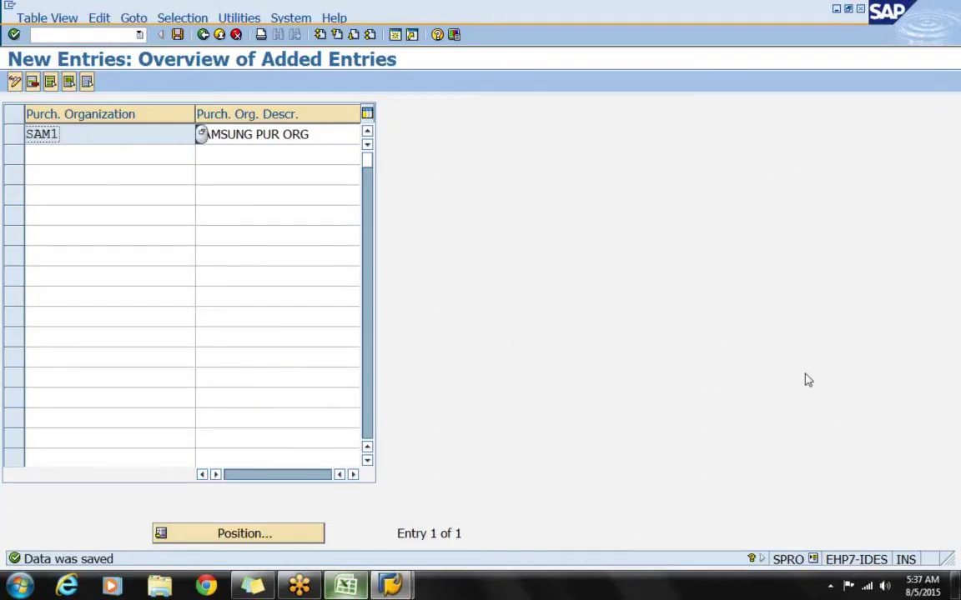
Step: Collapse Materials Management and Logistics - General, expand Logistics Execution, and select Define shipping point
key("F3")
key("F3")
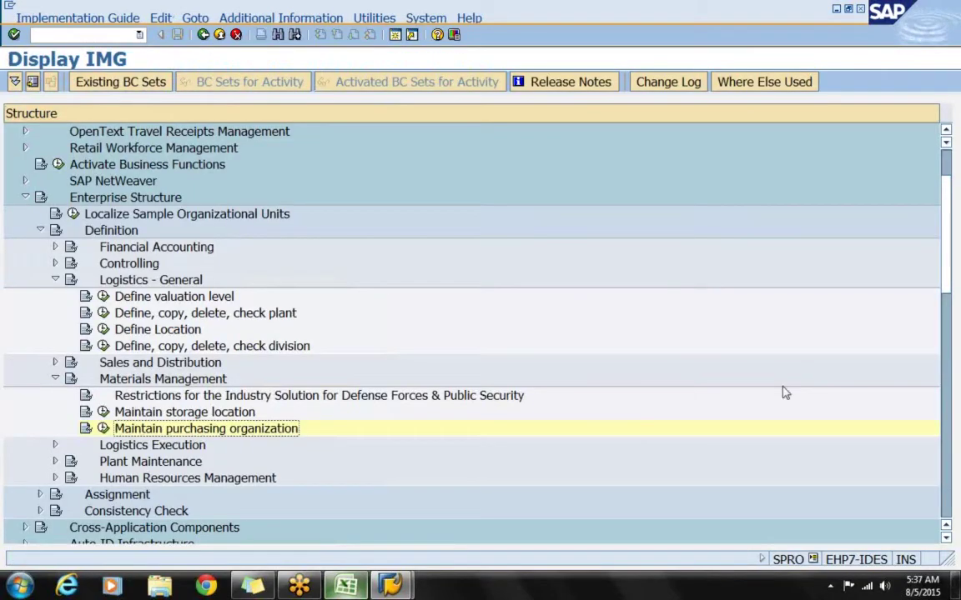
left_click(55, 379)
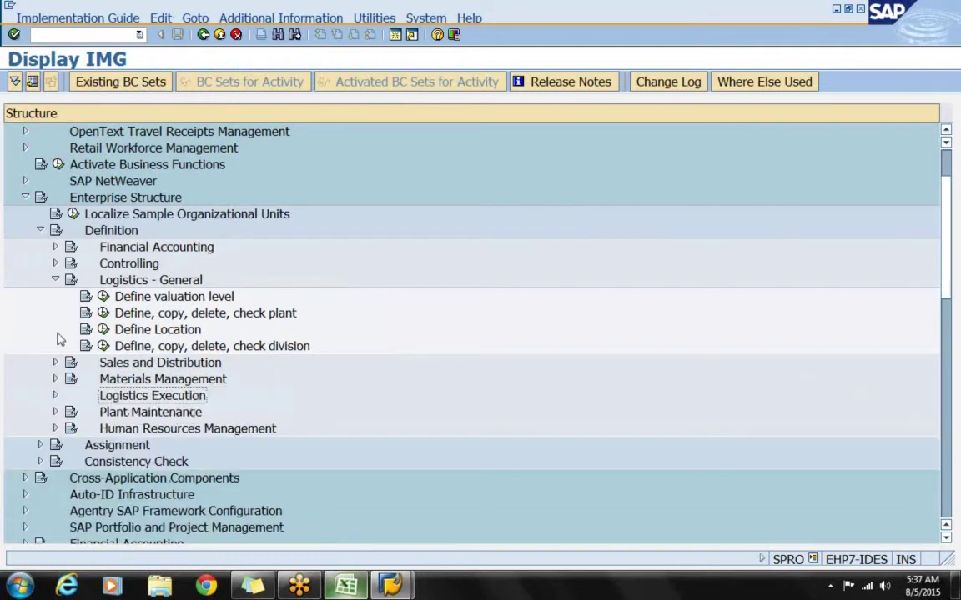
left_click(56, 280)
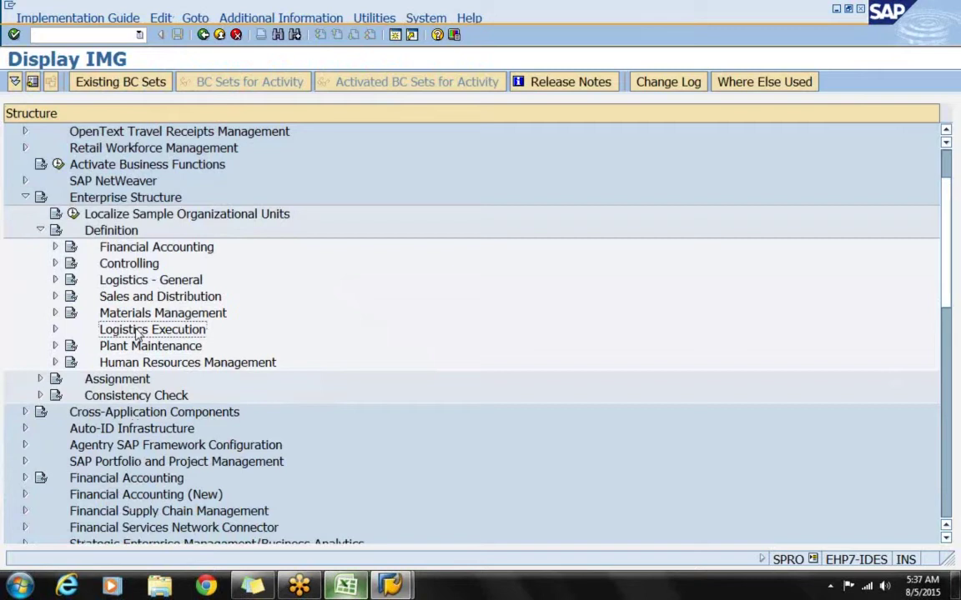
left_click(54, 330)
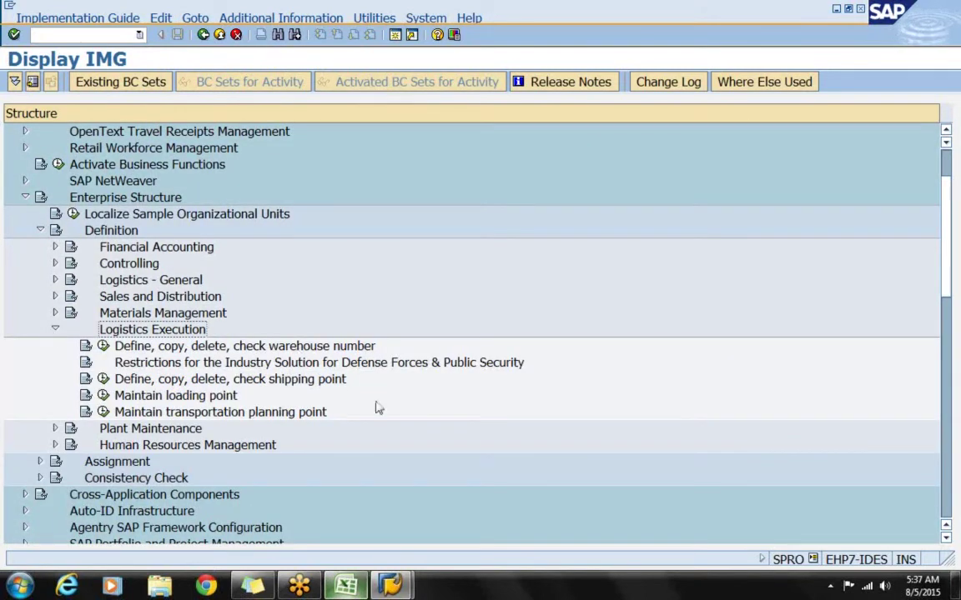
left_click(271, 379)
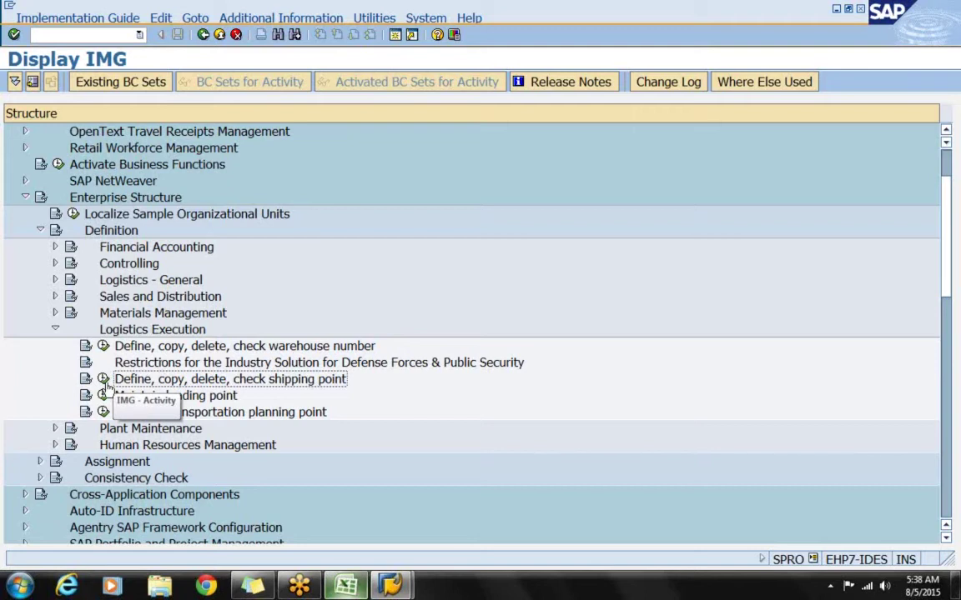
Step: Run Define shipping point, page through the 286-entry Shipping Points table, and start a new entry
left_click(104, 380)
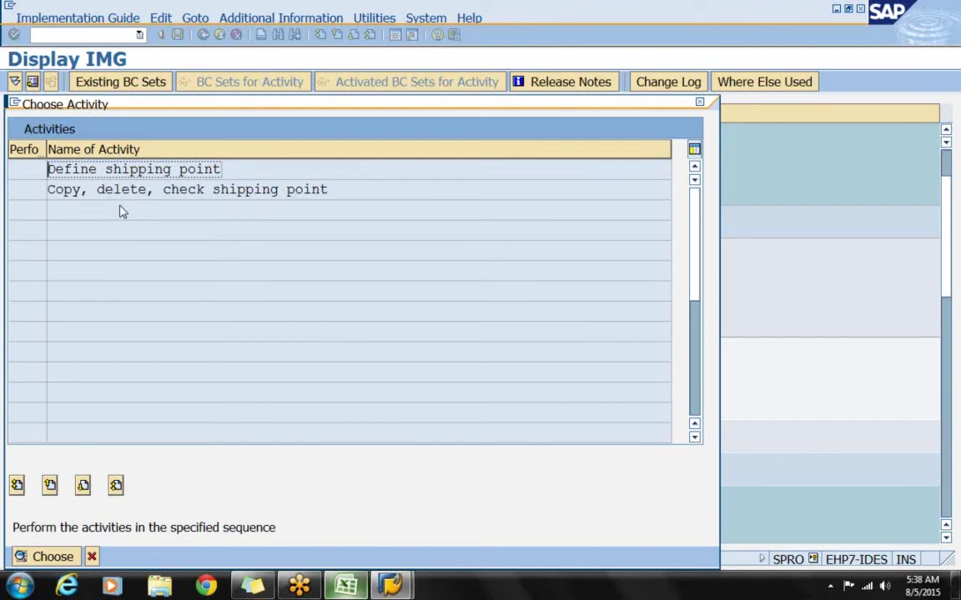
left_click_drag(237, 169, 53, 169)
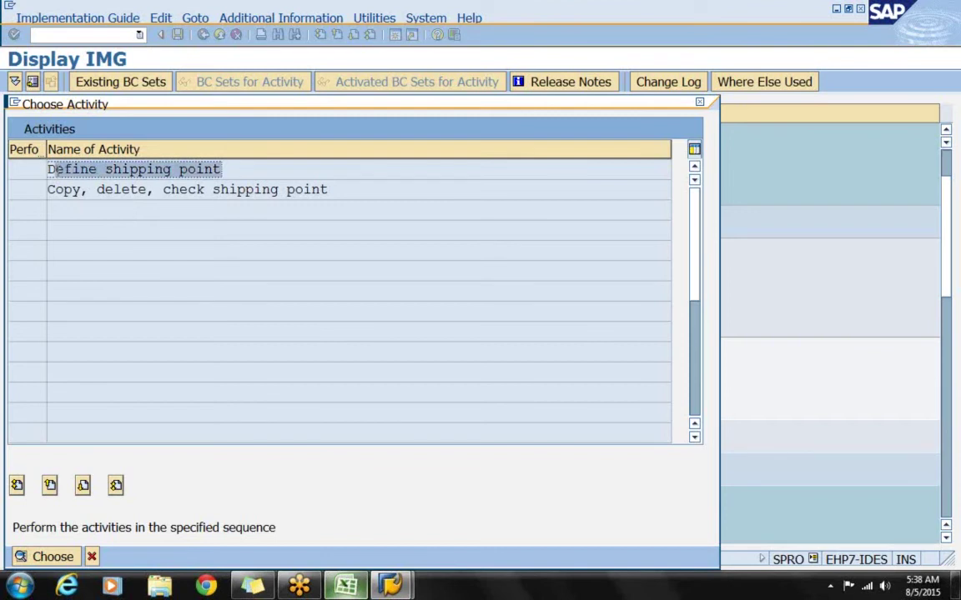
left_click(51, 169)
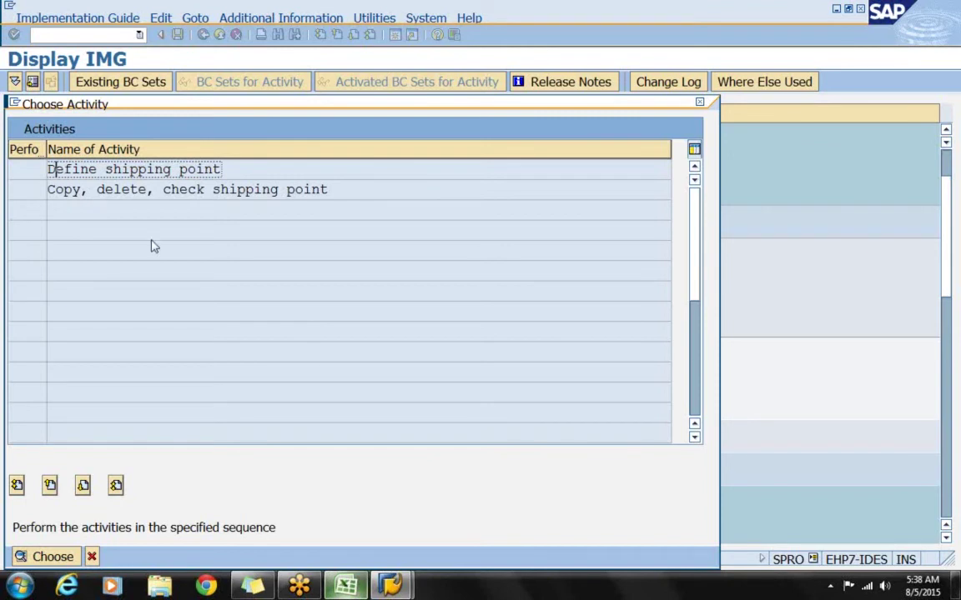
key("Return")
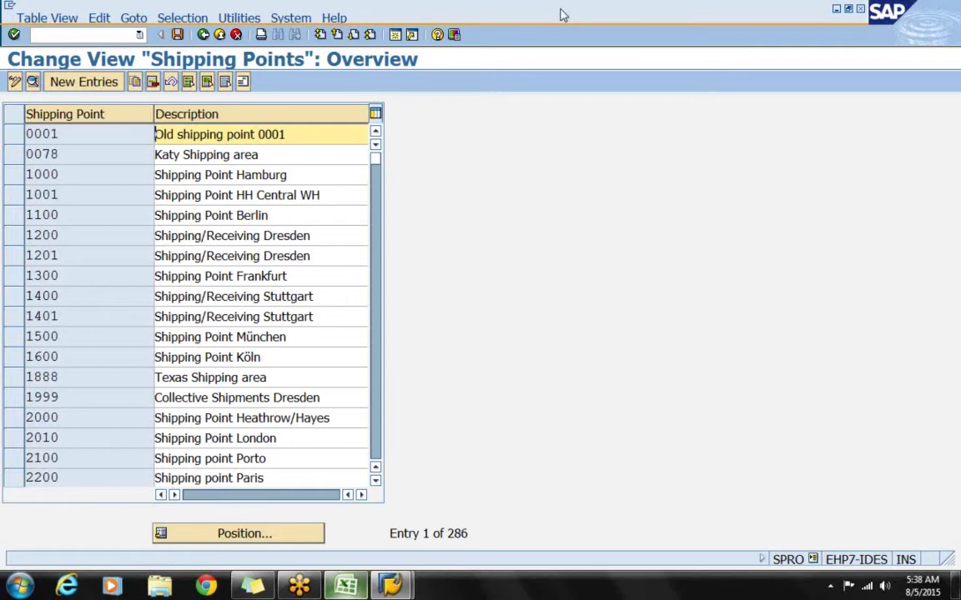
key("Page_Down")
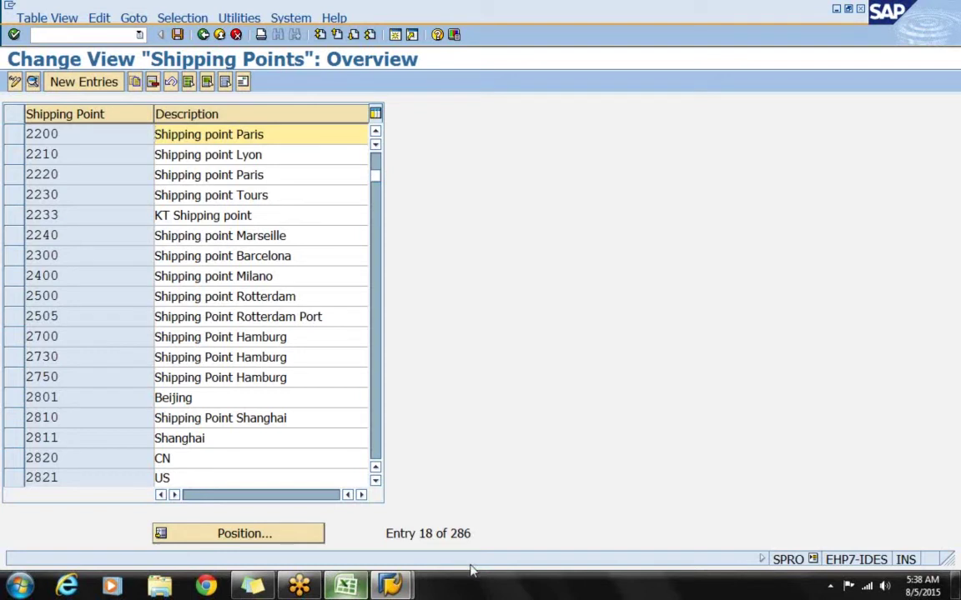
left_click(73, 86)
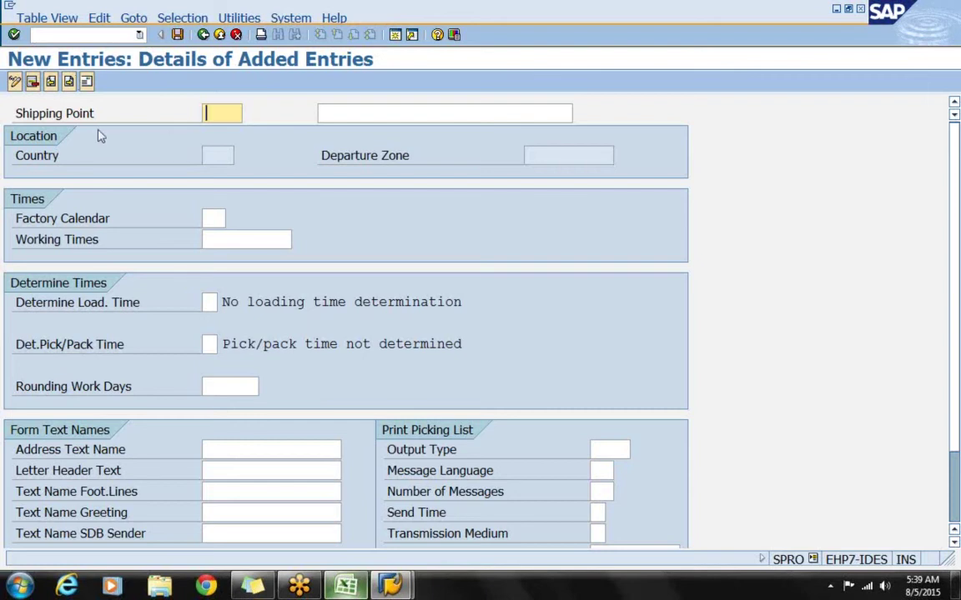
Step: Create shipping point SAM1 'SAMSUNG SHIPPING POINT' with factory calendar 01 and open its address
type("SAM1")
key("Tab")
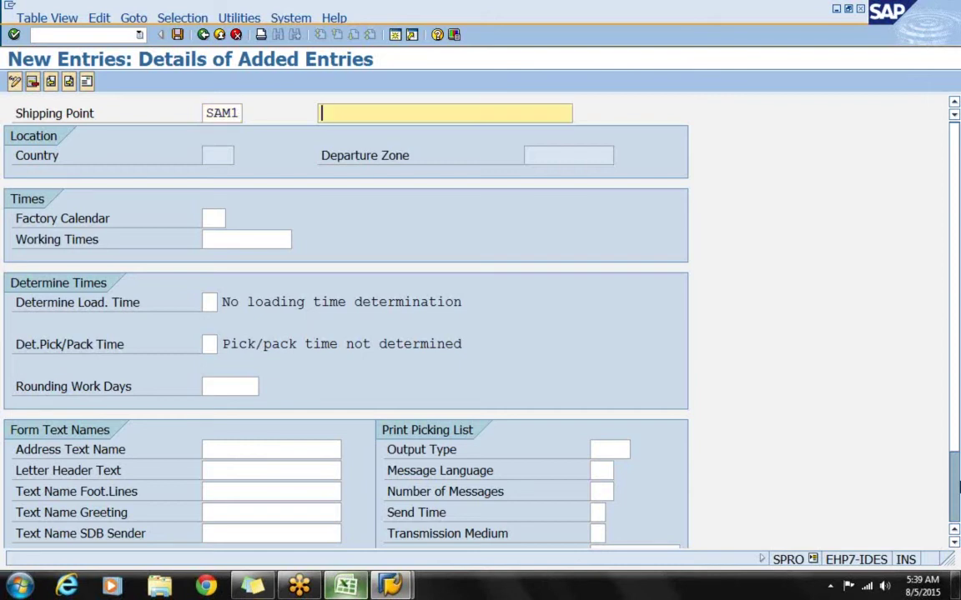
type("SAMSUN")
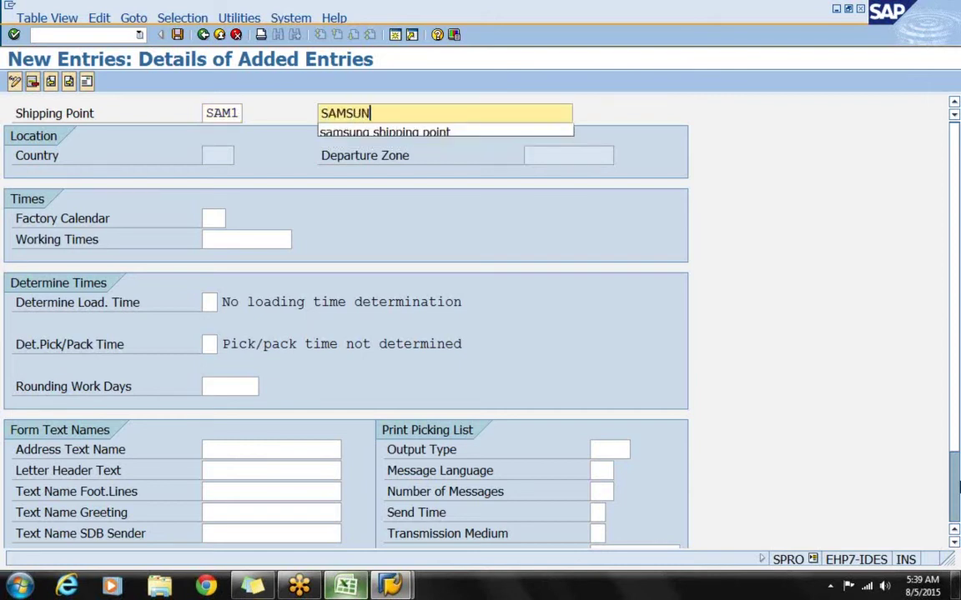
type("G SHIPPING POINT")
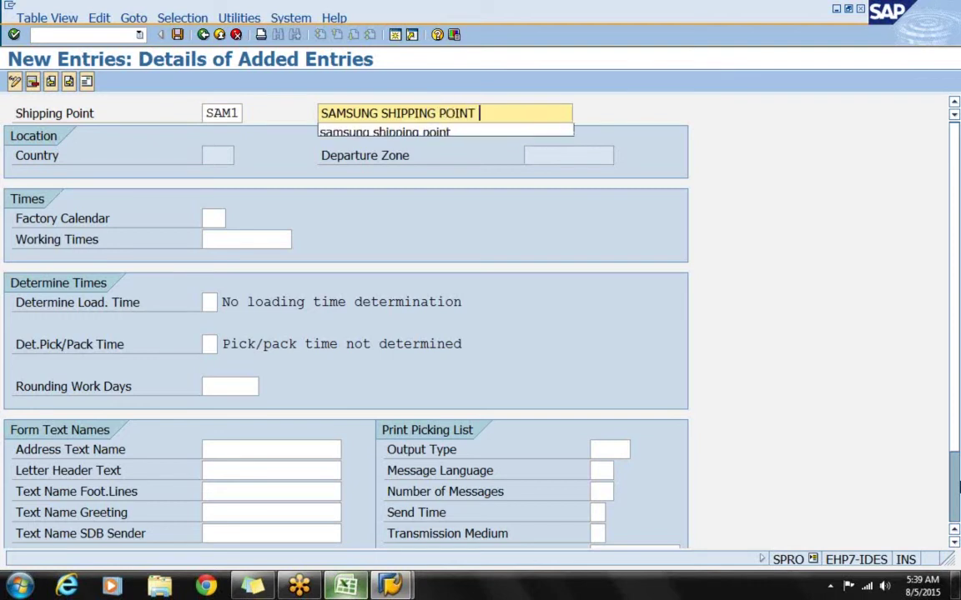
left_click(213, 218)
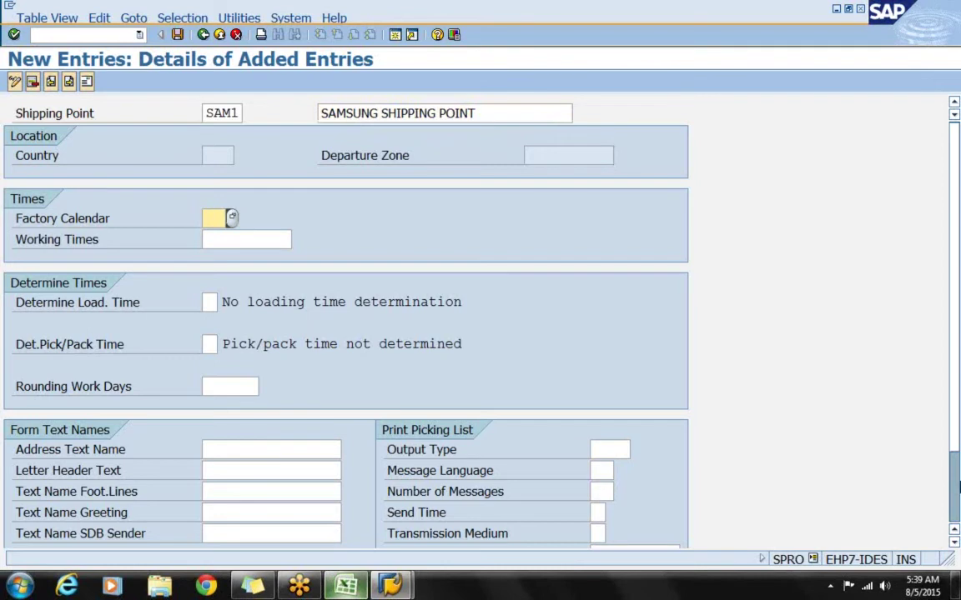
type("01")
key("Return")
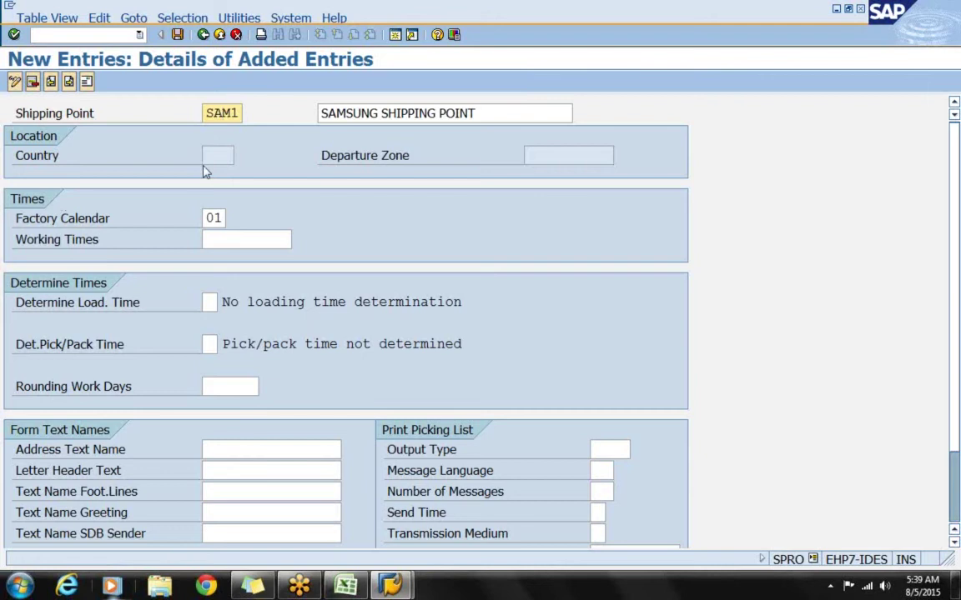
left_click(88, 86)
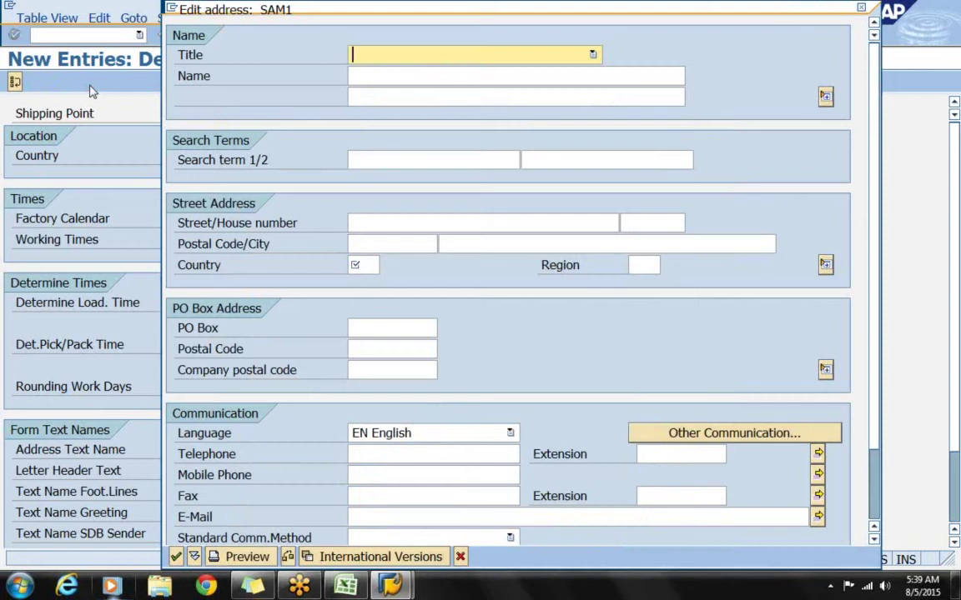
Step: Enter title Company, name SAMSUNG SHIPPING POINT, search term SAM1, and street 666 UPPAL
key("c")
key("Tab")
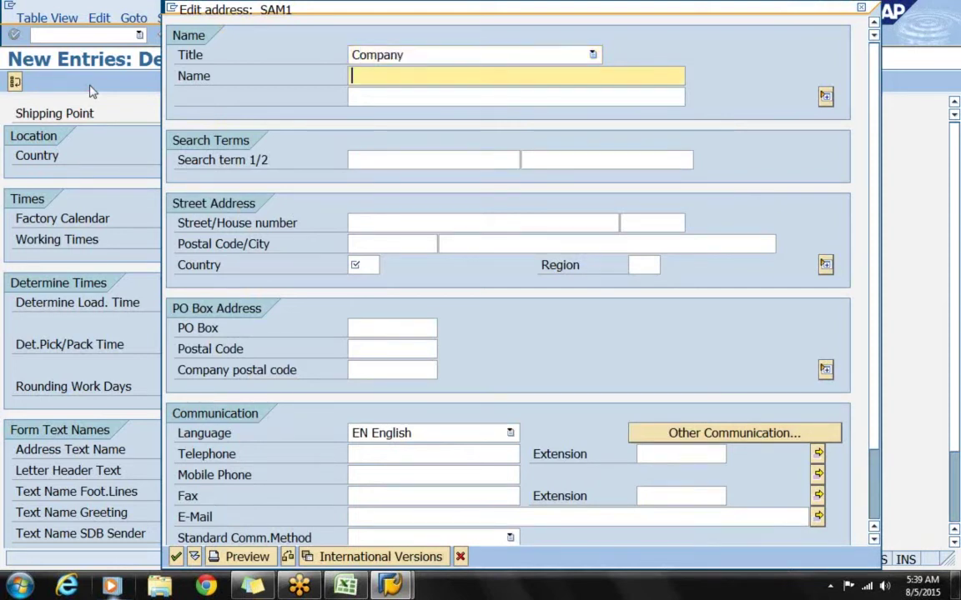
type("SAMS")
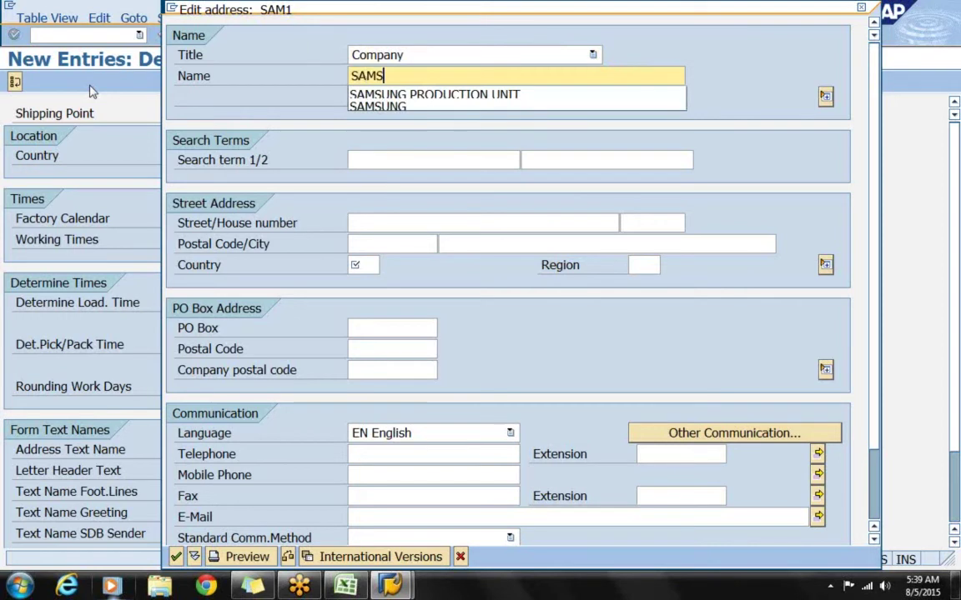
type("UNG SHI")
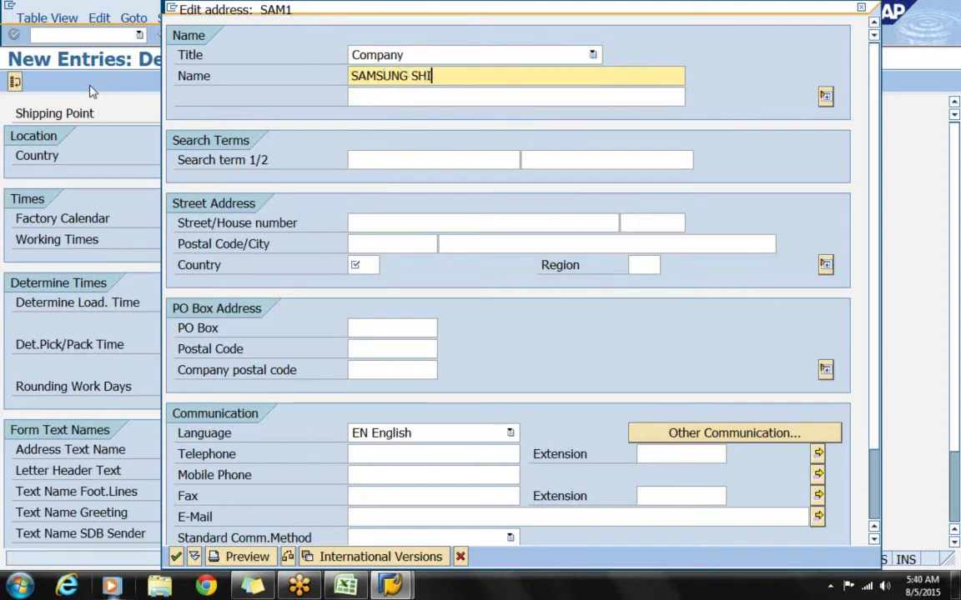
type("PPING POINT")
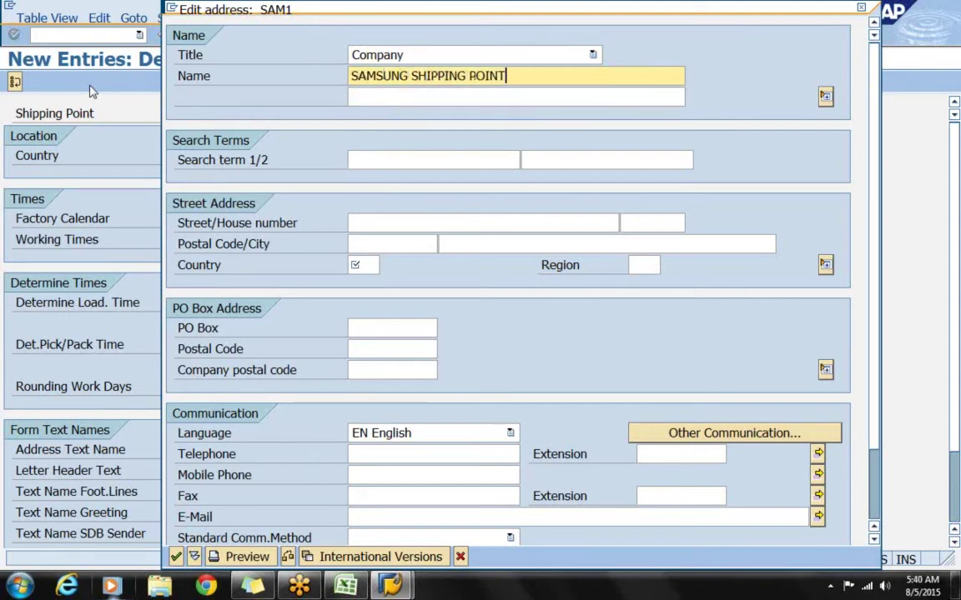
key("Tab")
key("Tab")
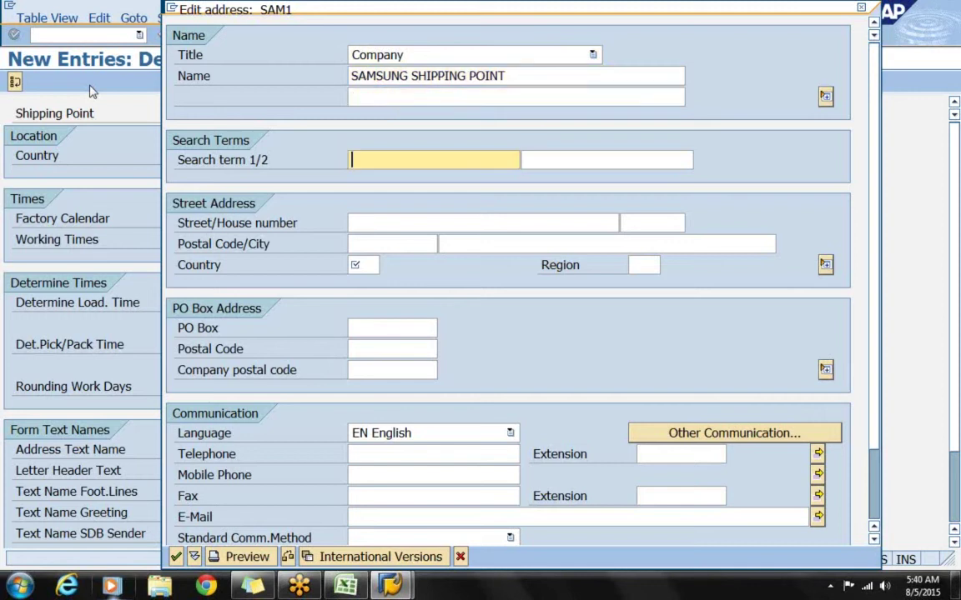
type("SAM1")
key("Tab")
key("Tab")
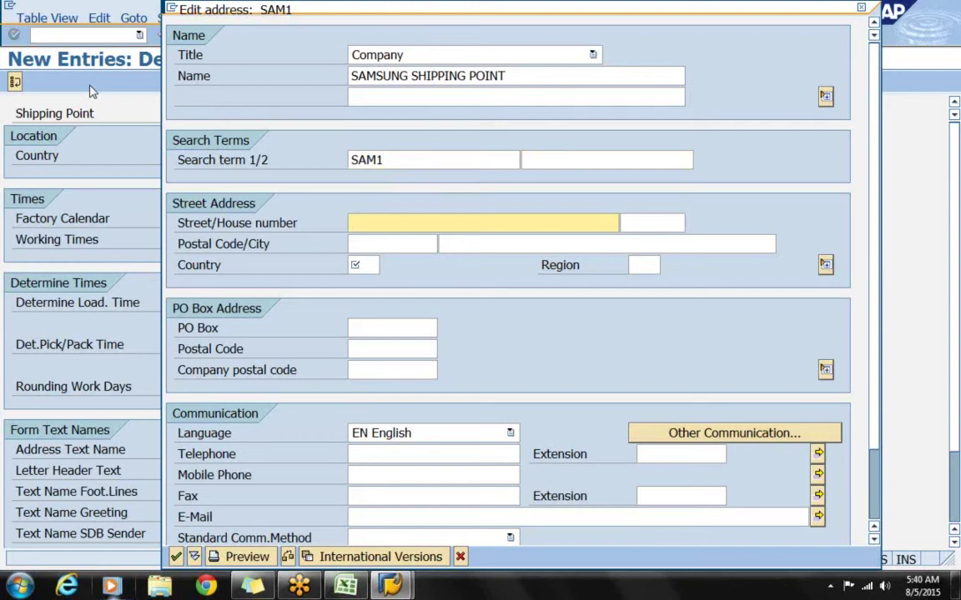
type("UPPAL")
key("Tab")
type("666")
Step: Fill postal code 500044, city hyderabad, country IN, region 01, and check the print preview
key("Tab")
key("Down")
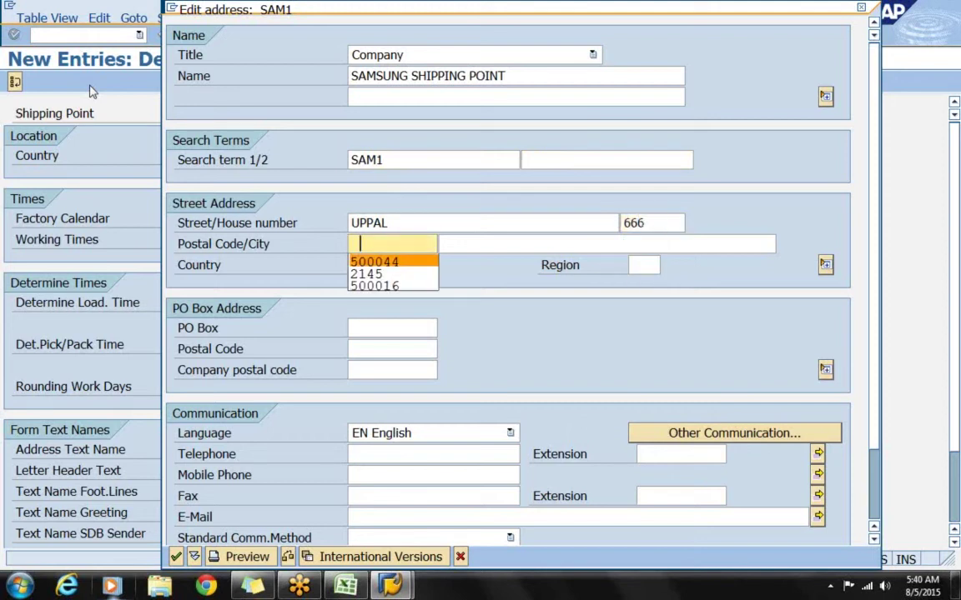
key("Tab")
key("Down")
key("Tab")
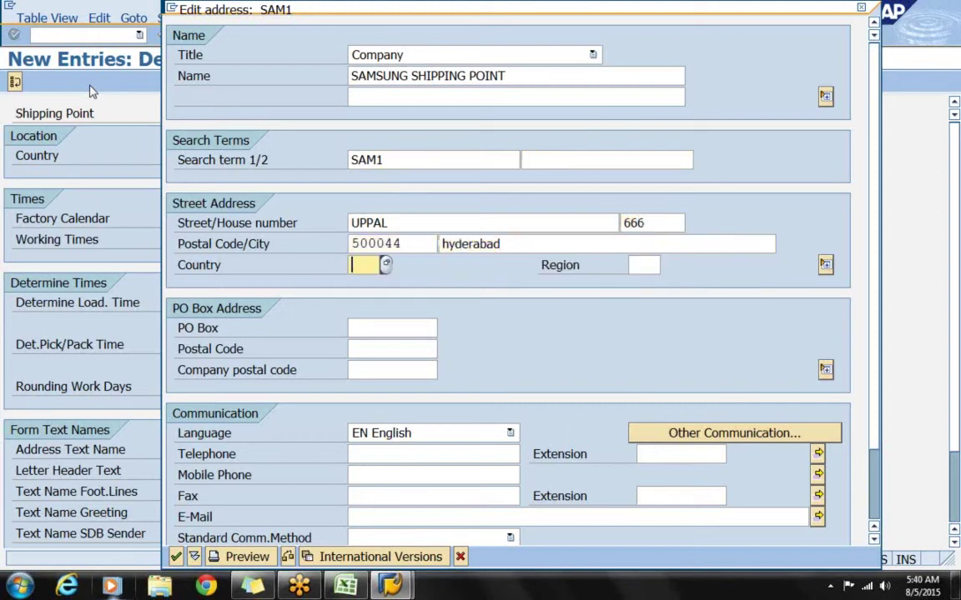
key("Down")
key("Tab")
key("Down")
key("Tab")
key("Tab")
key("Tab")
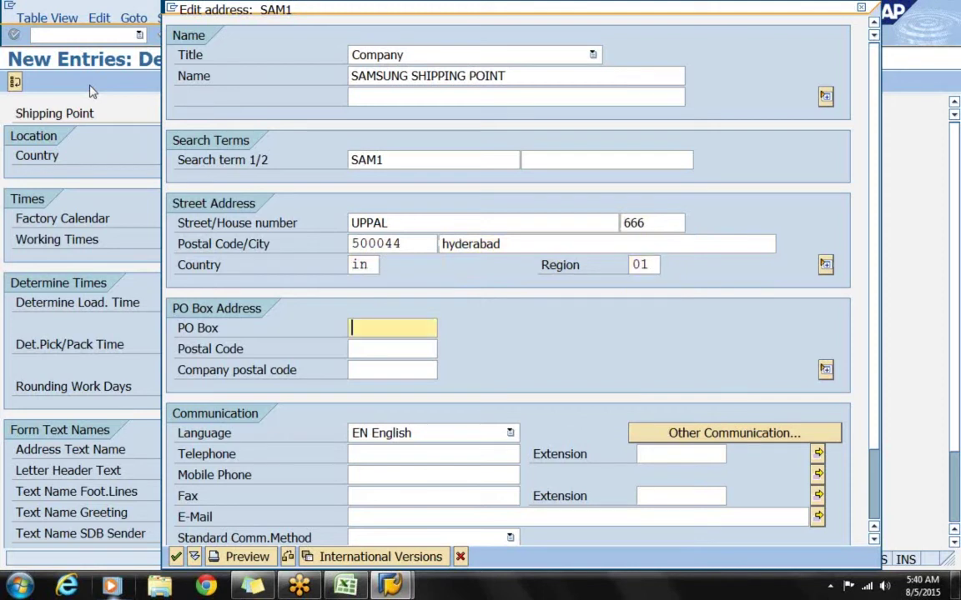
key("Tab")
key("Tab")
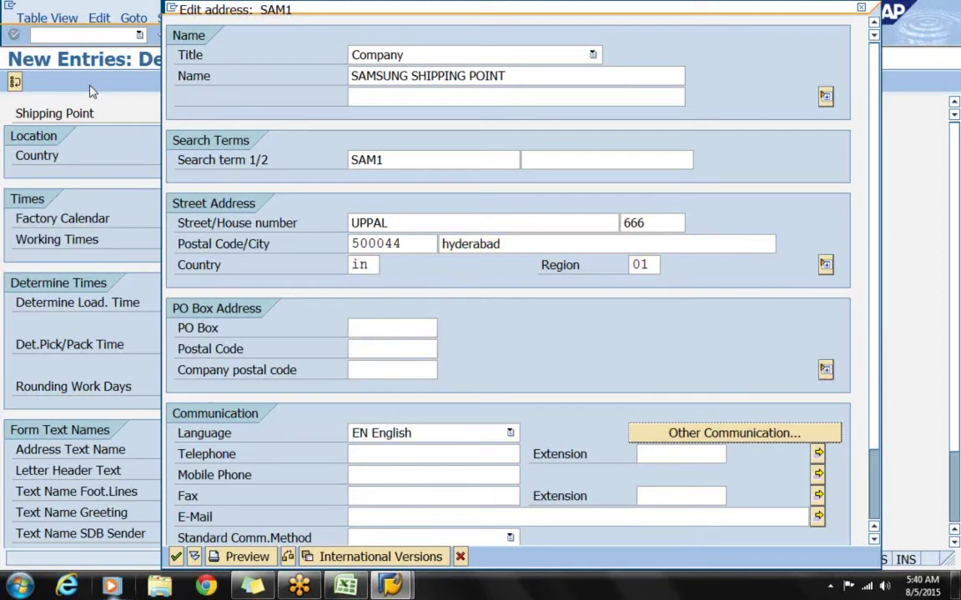
key("Tab")
key("Tab")
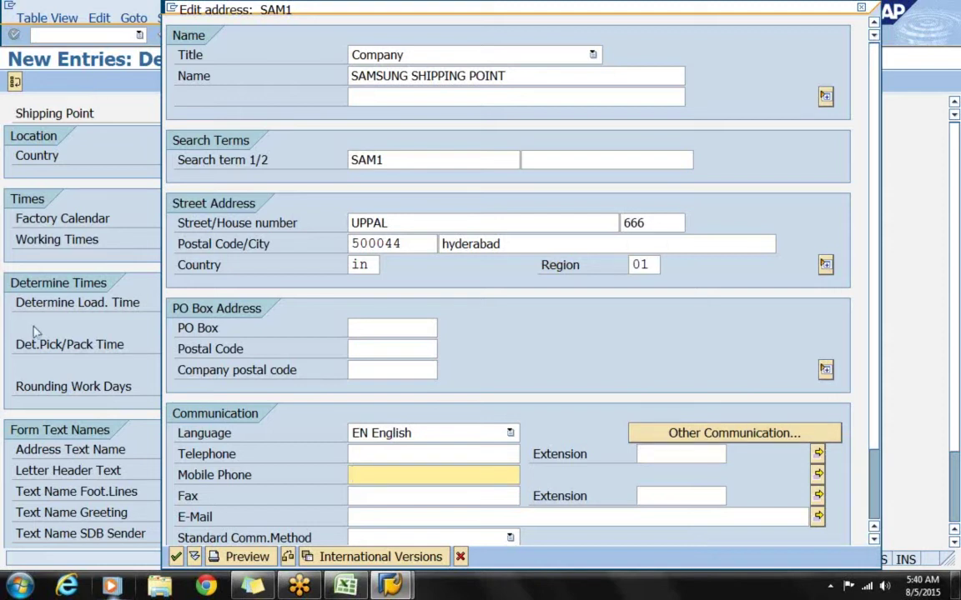
left_click(244, 563)
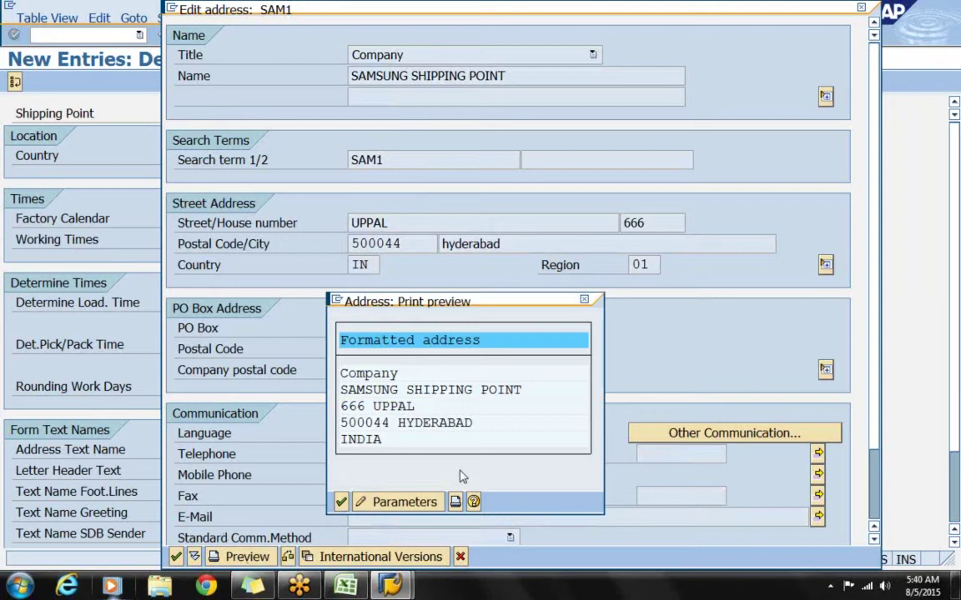
left_click(341, 503)
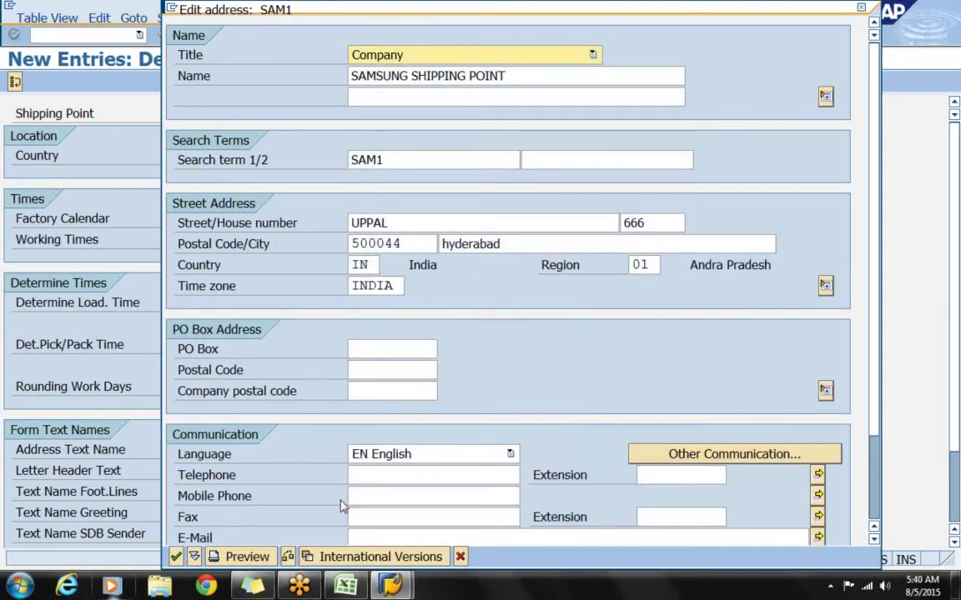
Step: Apply the address so SAM1 takes country IN, leaving the Departure Zone empty
left_click(176, 557)
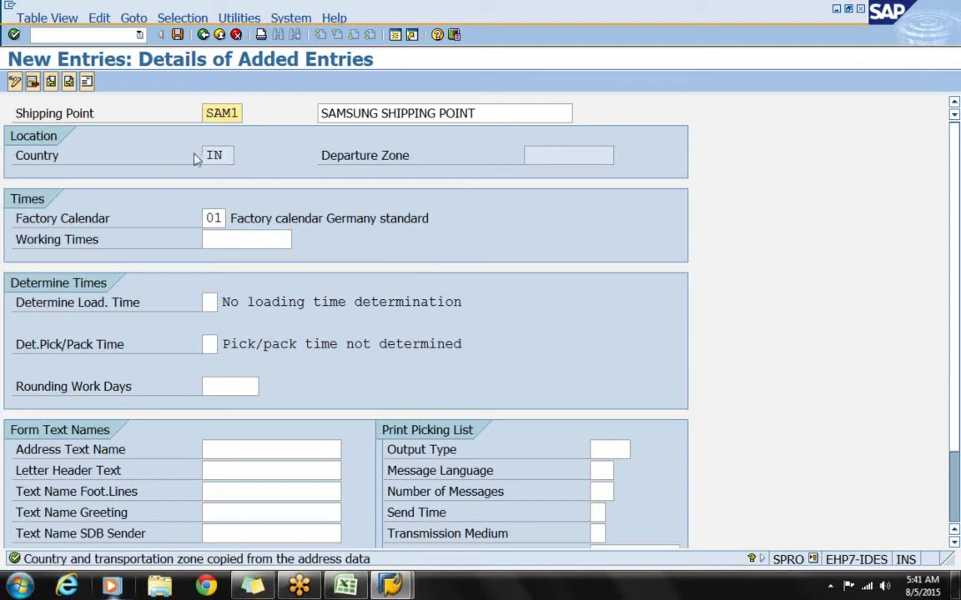
left_click(558, 163)
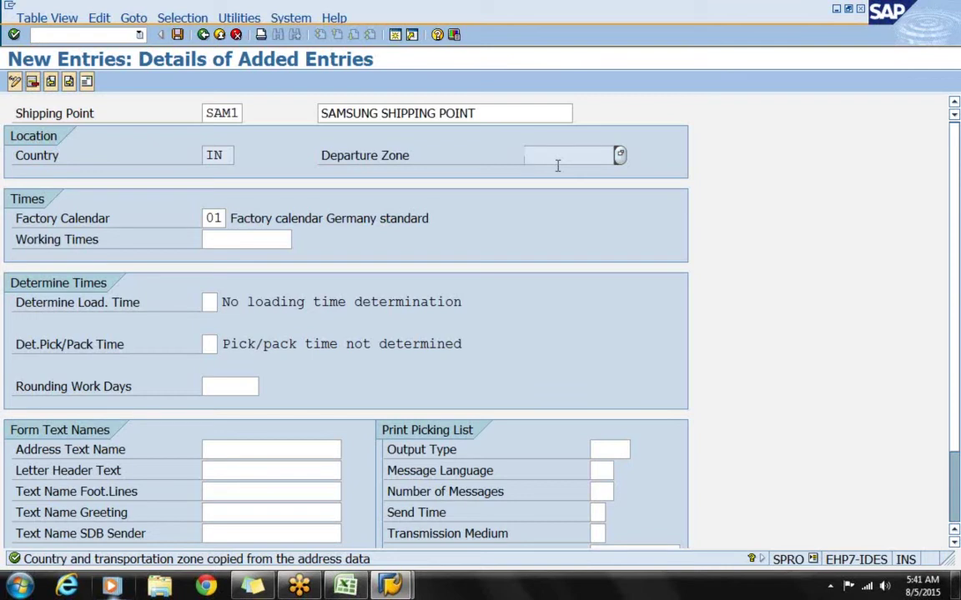
left_click(25, 241)
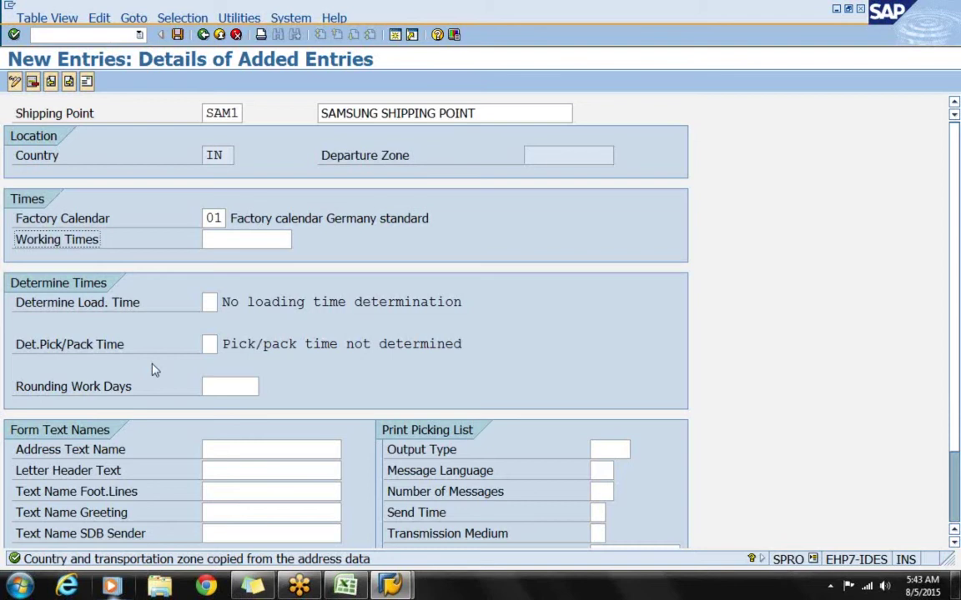
Step: Save shipping point SAM1 under a customizing request
key("F5")
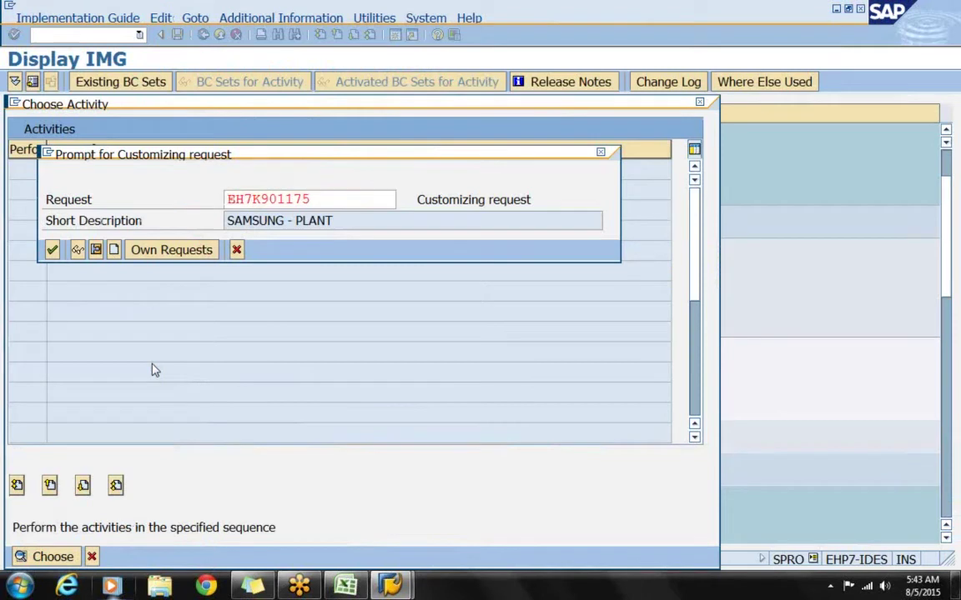
key("Return")
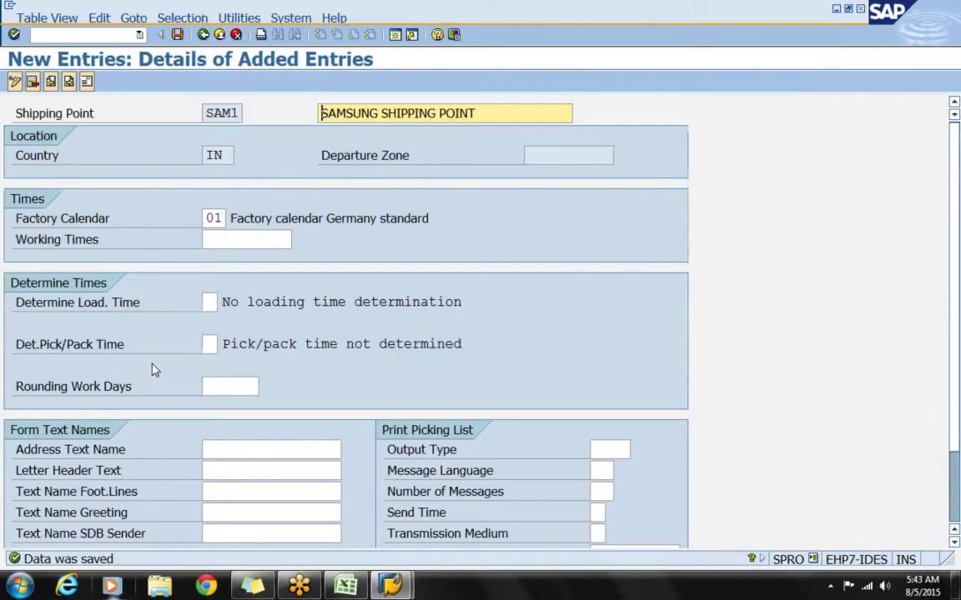
left_click(343, 586)
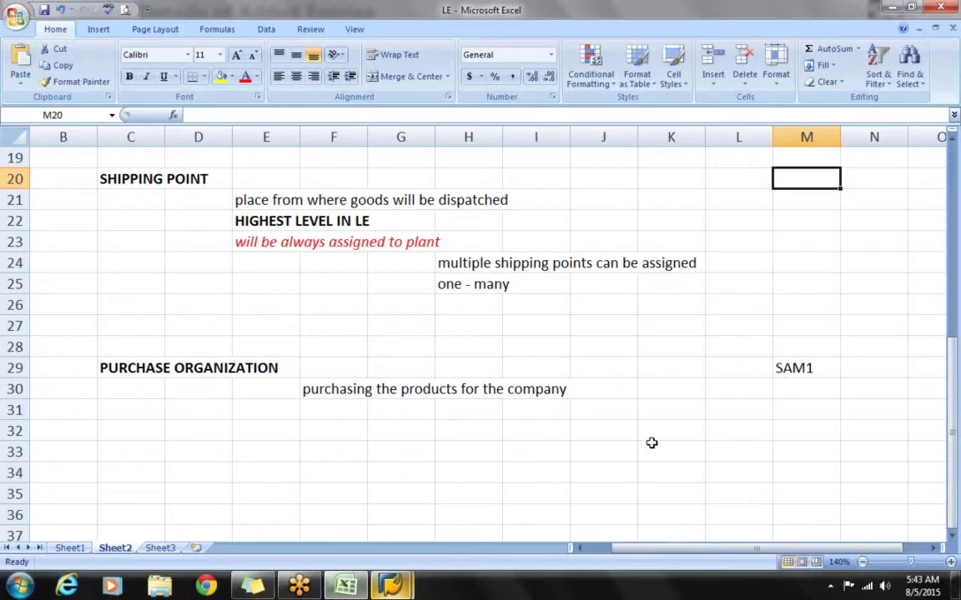
Step: Record SAM1 beside the SHIPPING POINT heading in cell M20
type("SAM1")
key("Return")
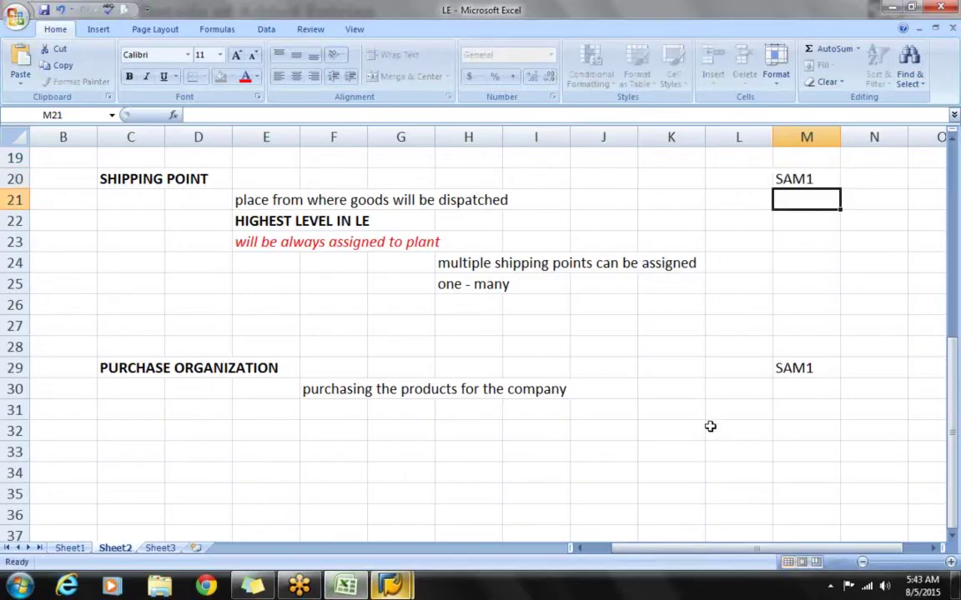
left_click(709, 426)
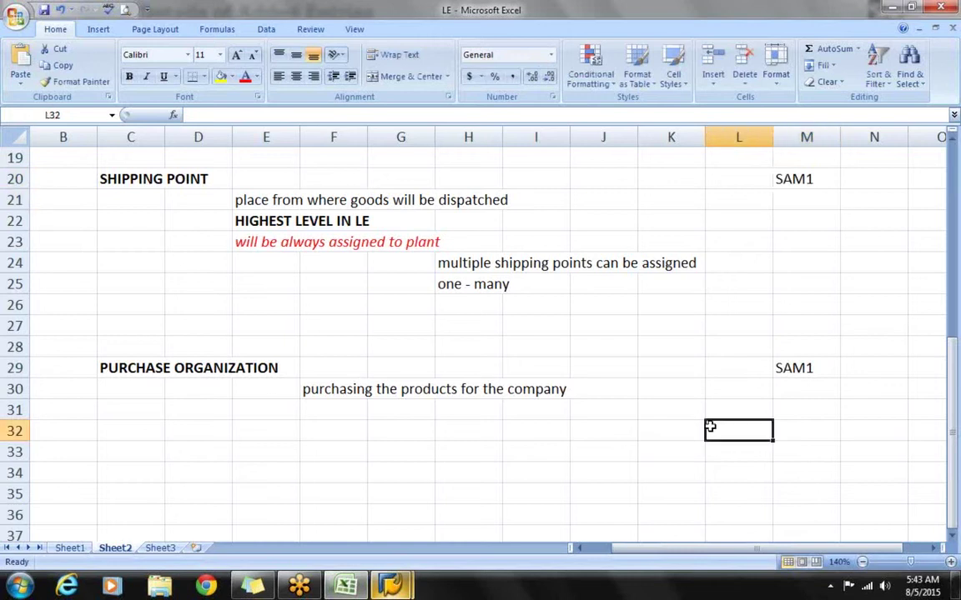
Step: Review the notes and select the storage location codes FN01 to VN01
scroll(709, 427, "up", 5)
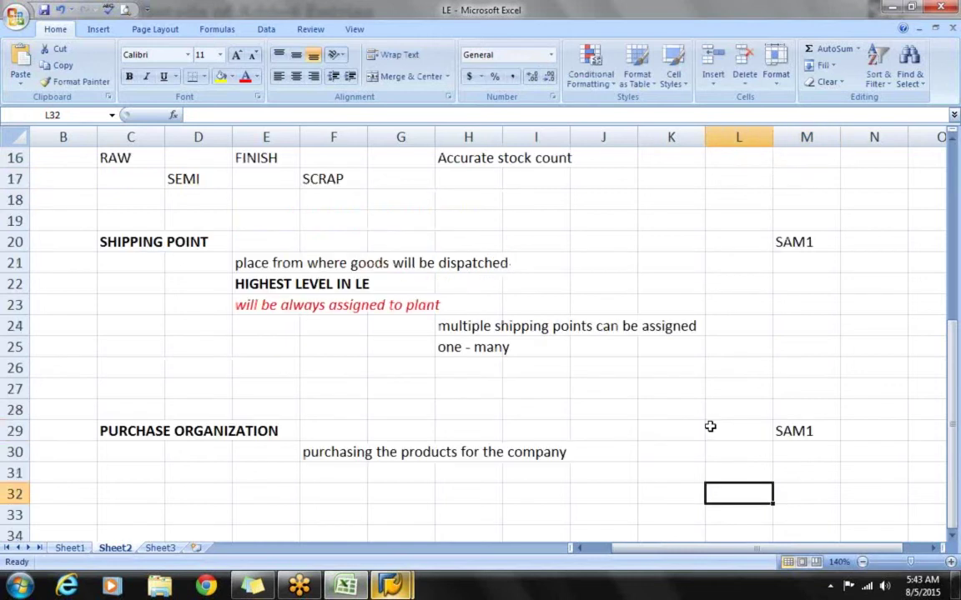
scroll(710, 426, "up", 1)
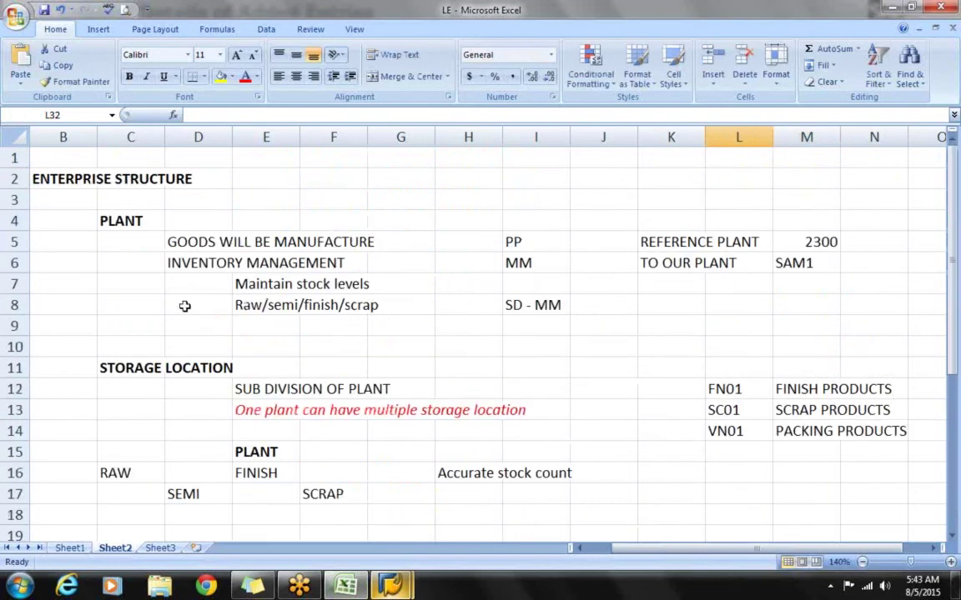
left_click(132, 240)
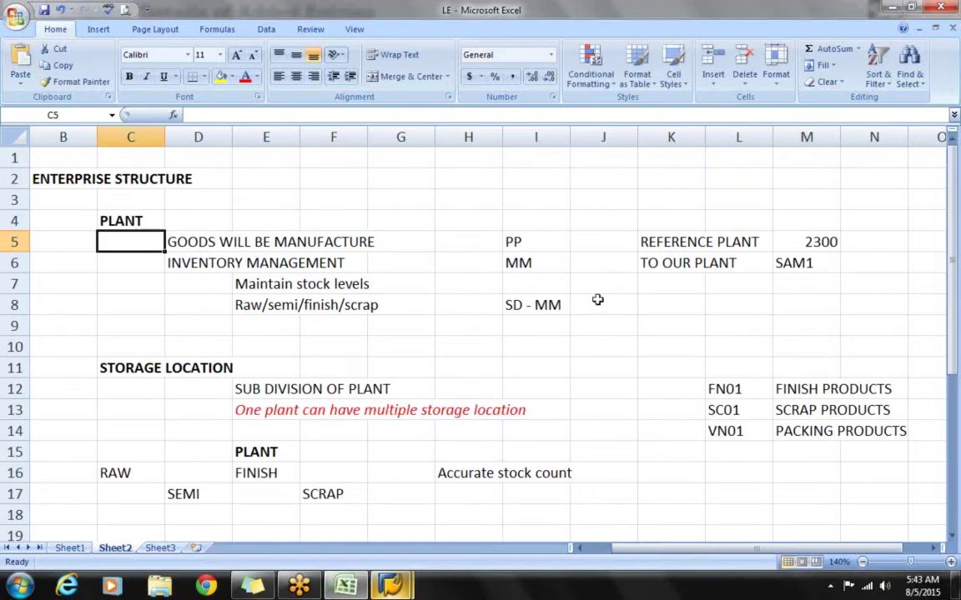
left_click(815, 284)
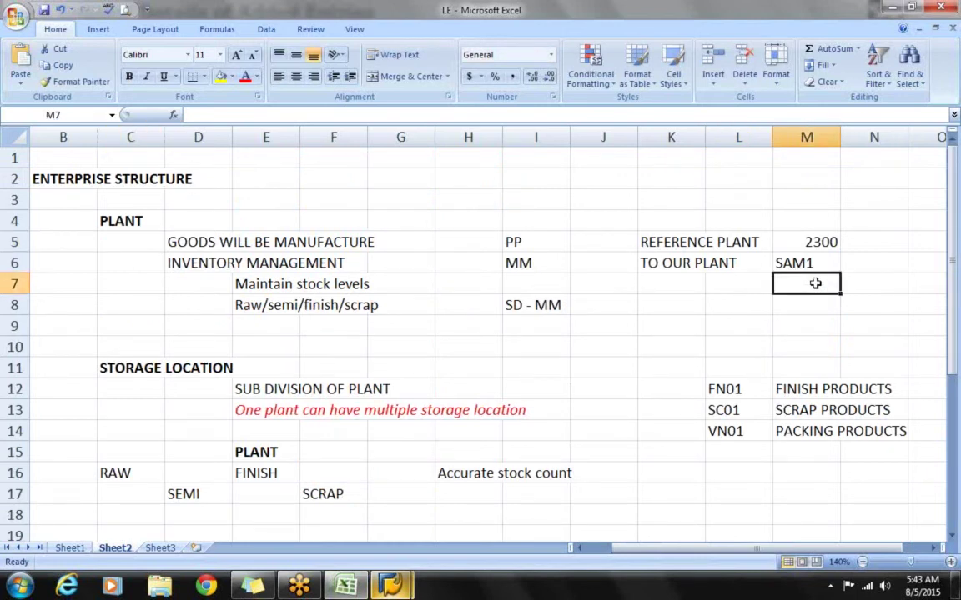
left_click(130, 389)
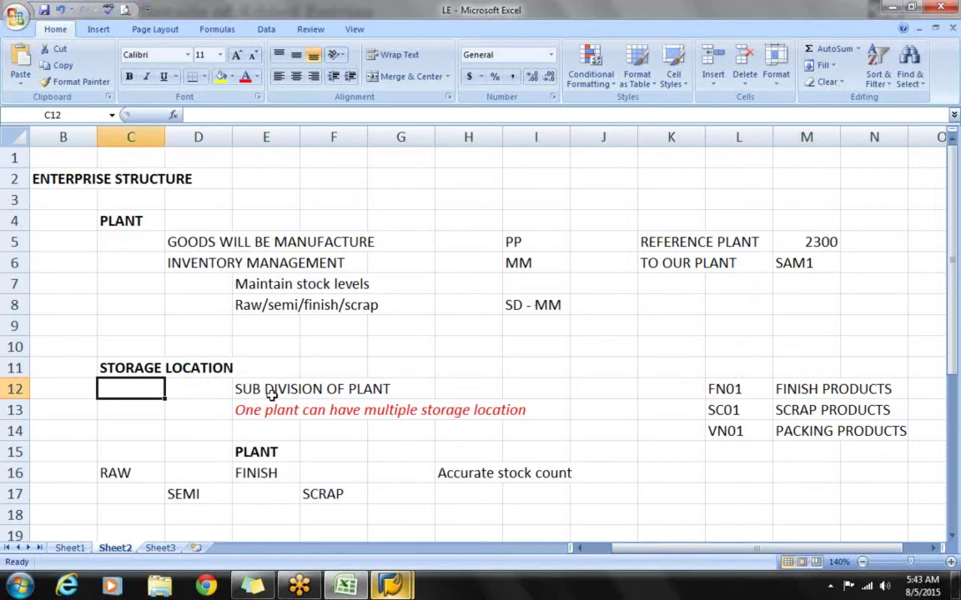
left_click_drag(716, 390, 724, 439)
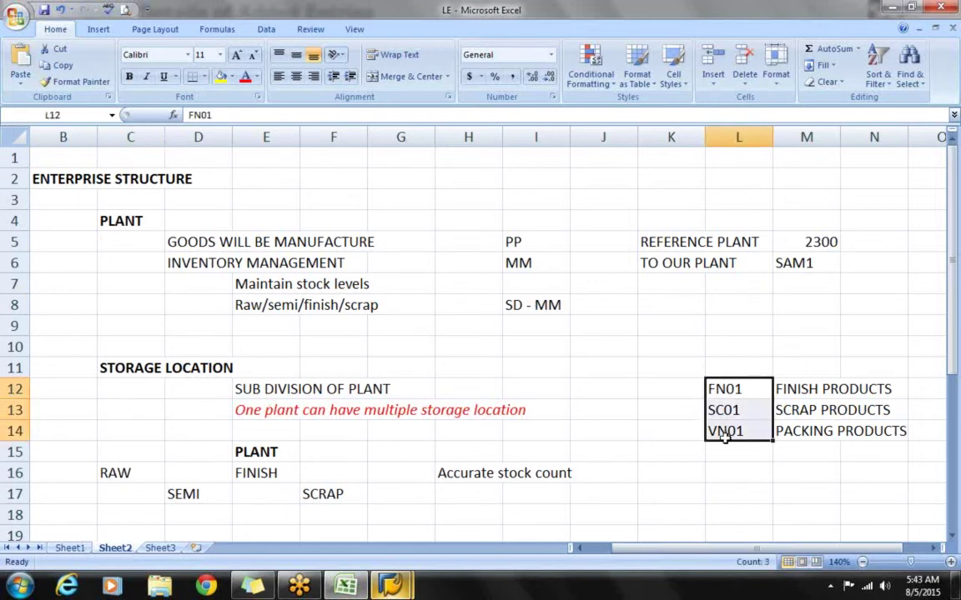
left_click(727, 465)
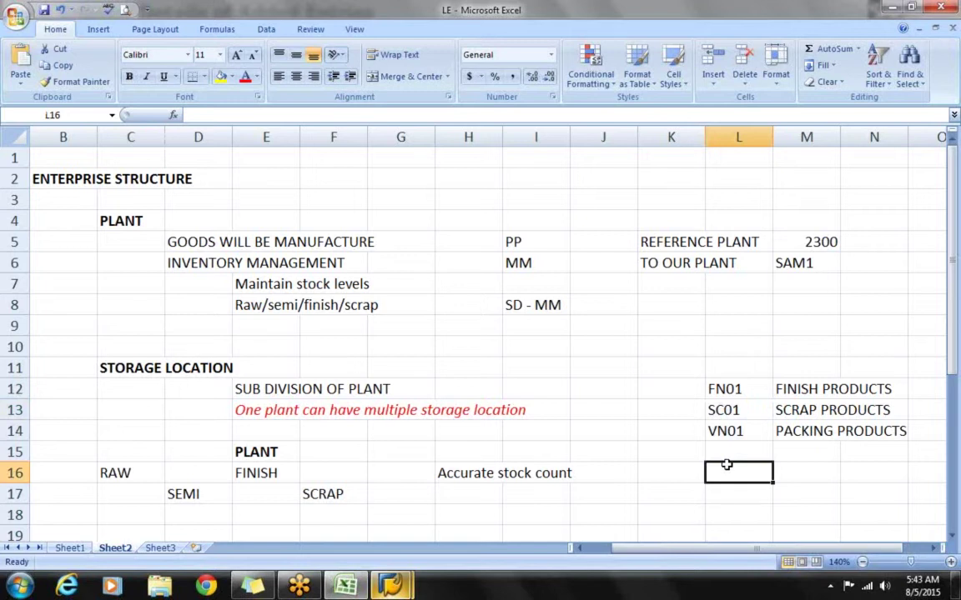
Step: Work on the PURCHASE ORGANIZATION entry with SAM1 in the notes
scroll(727, 466, "down", 2)
left_click(726, 465)
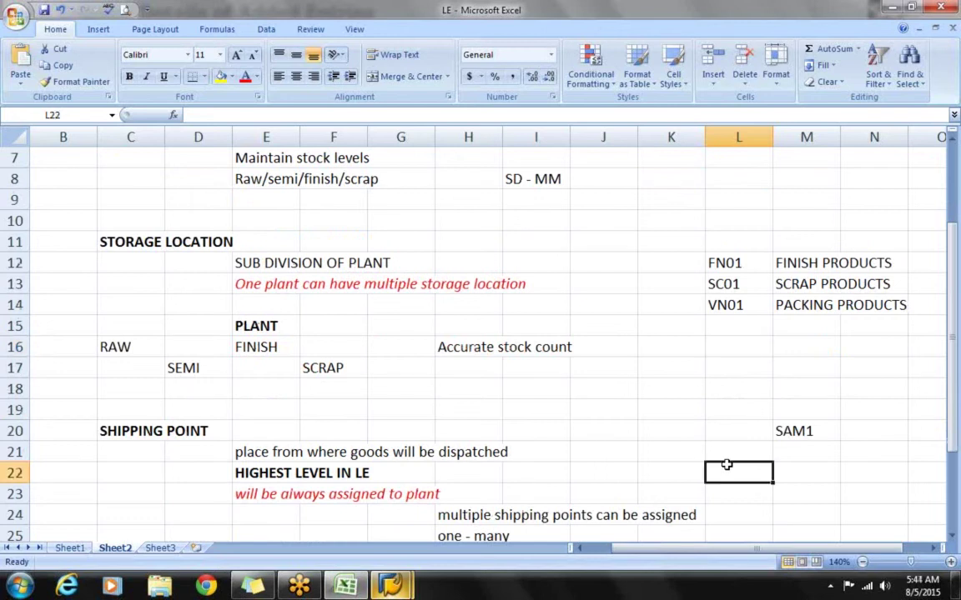
left_click(809, 456)
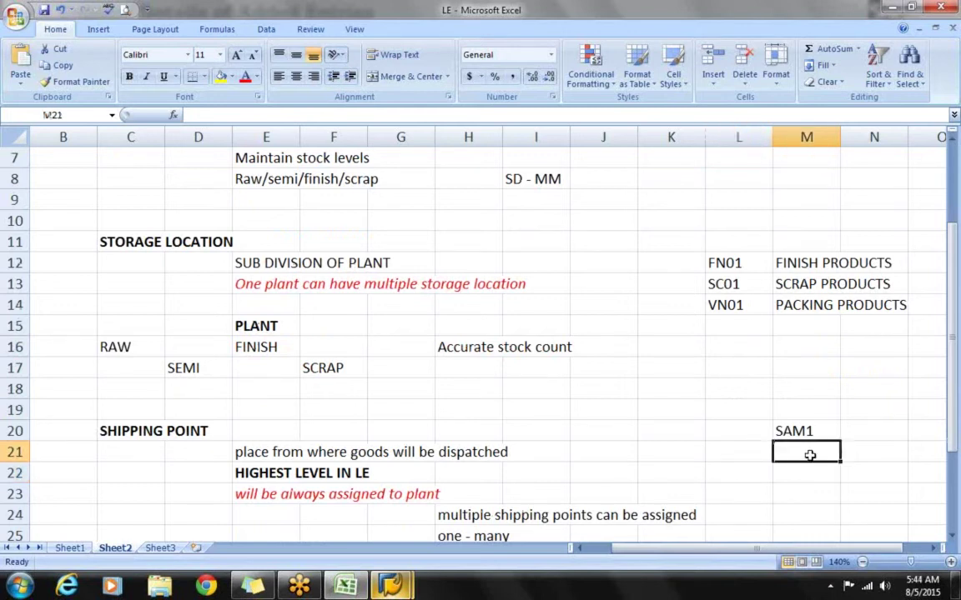
scroll(809, 455, "down", 2)
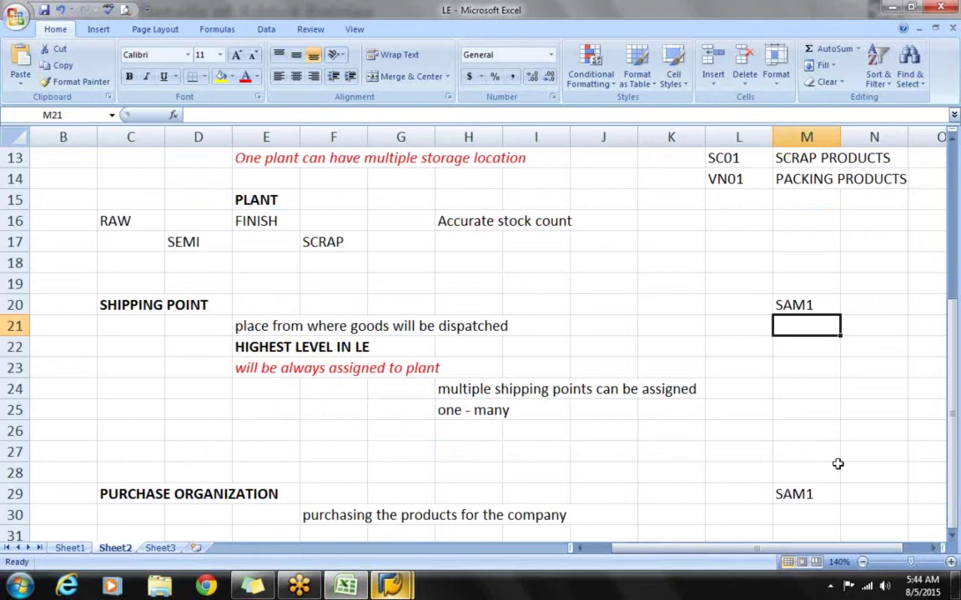
left_click(863, 499)
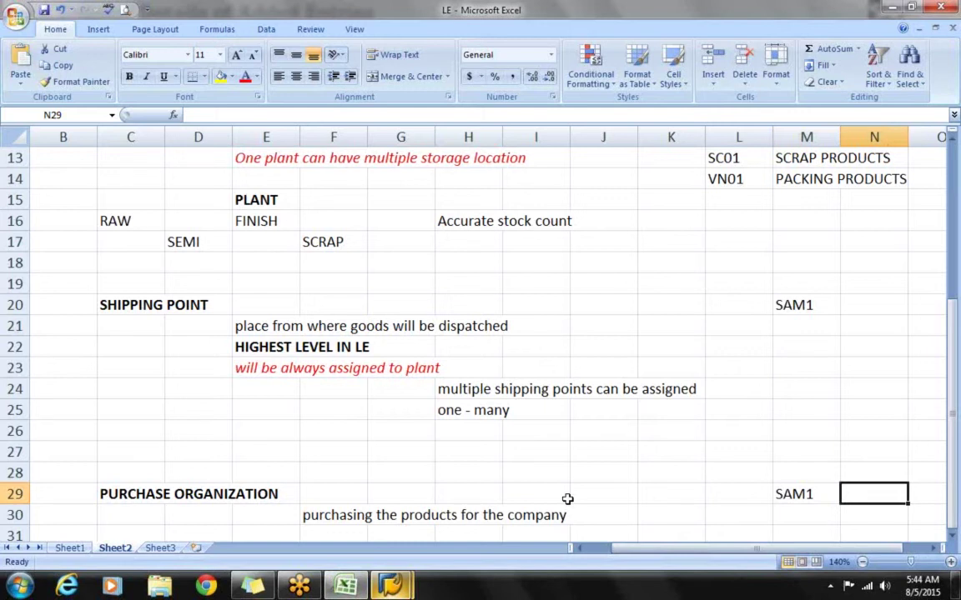
key("Down")
key("Down")
key("Down")
key("Down")
key("Down")
key("Down")
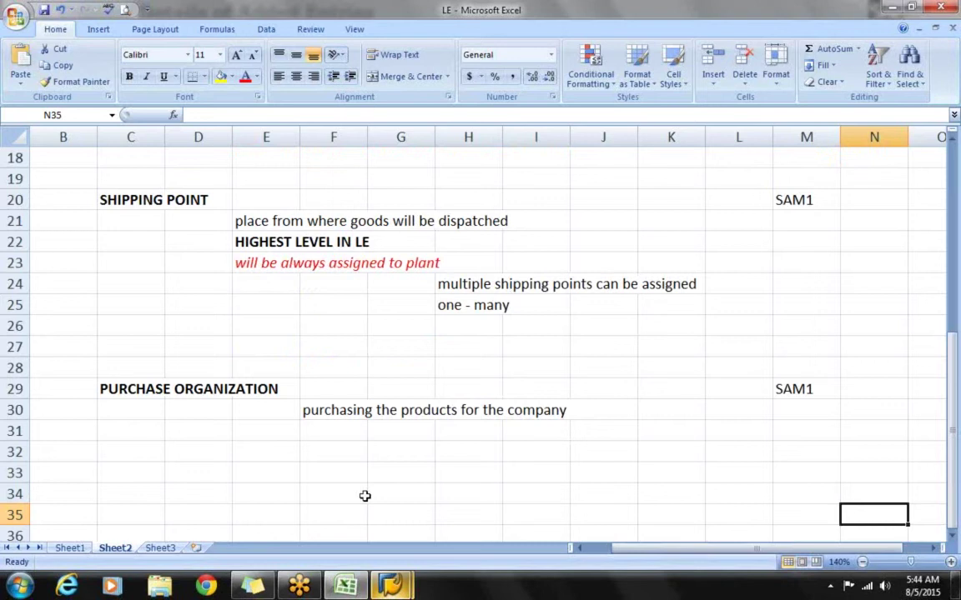
left_click(392, 586)
Step: Leave the shipping point screens and return to the IMG structure tree
left_click(431, 544)
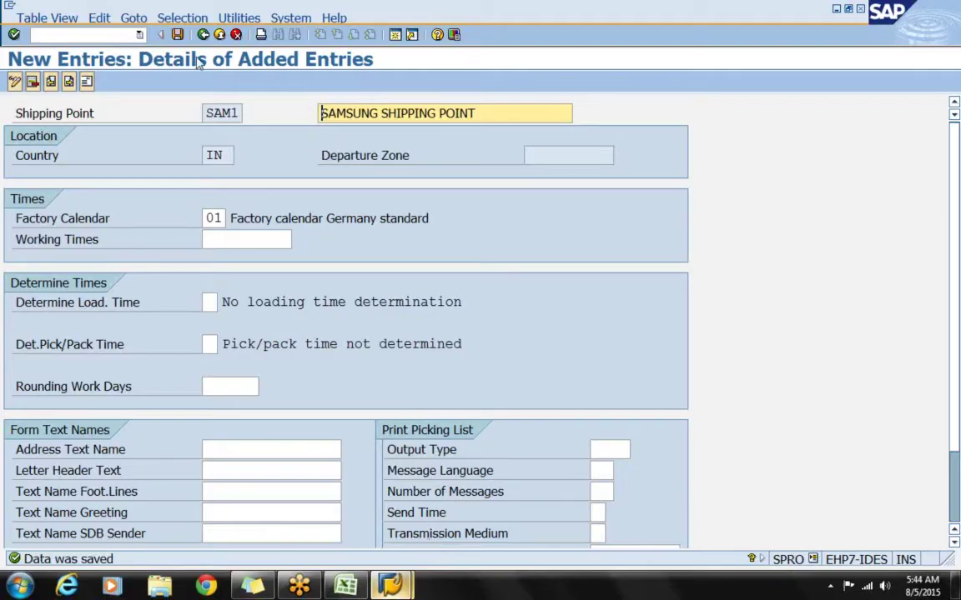
left_click(203, 34)
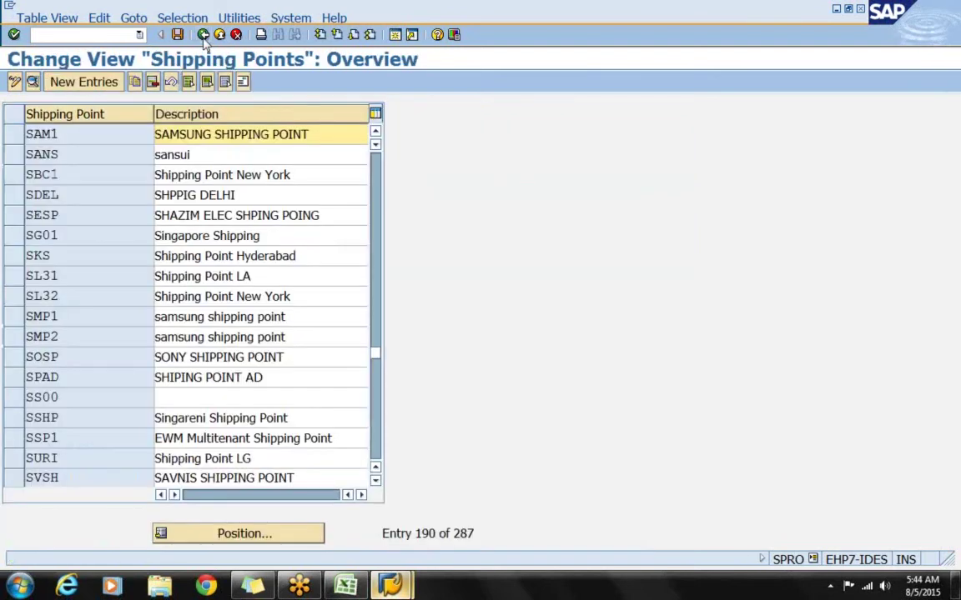
left_click(202, 34)
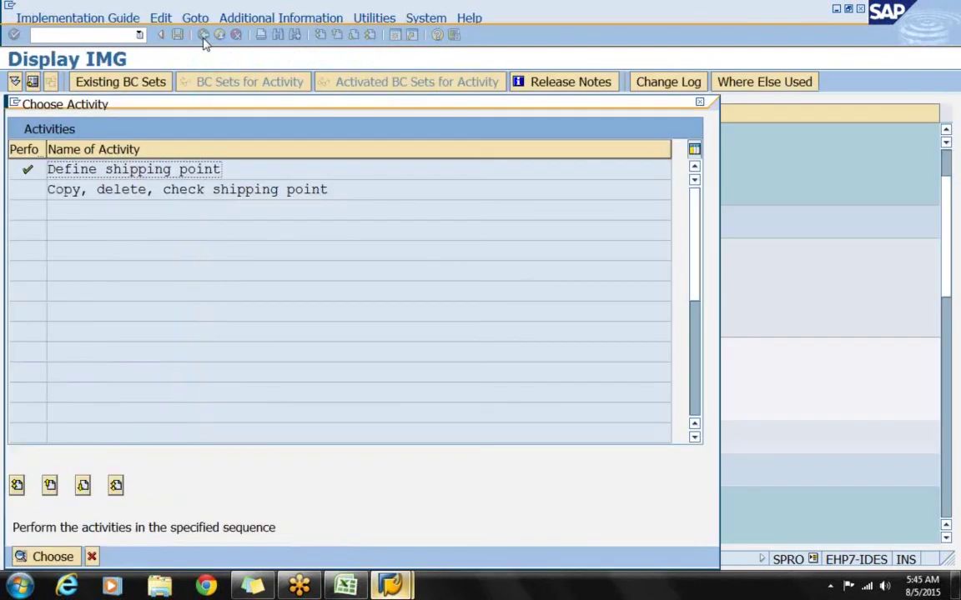
left_click(203, 34)
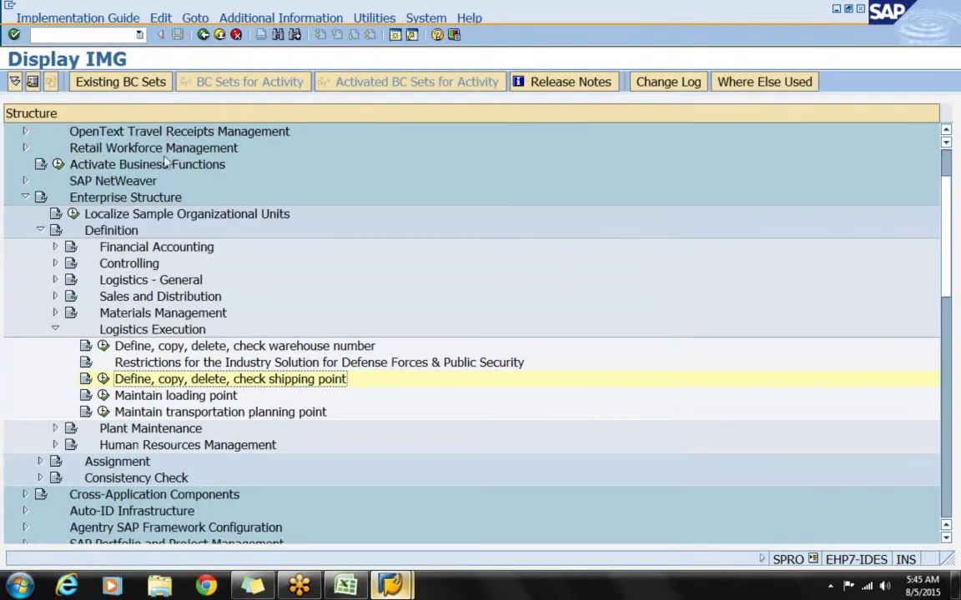
Step: Expand Assignment > Logistics - General and select 'Assign plant to company code'
left_click(40, 231)
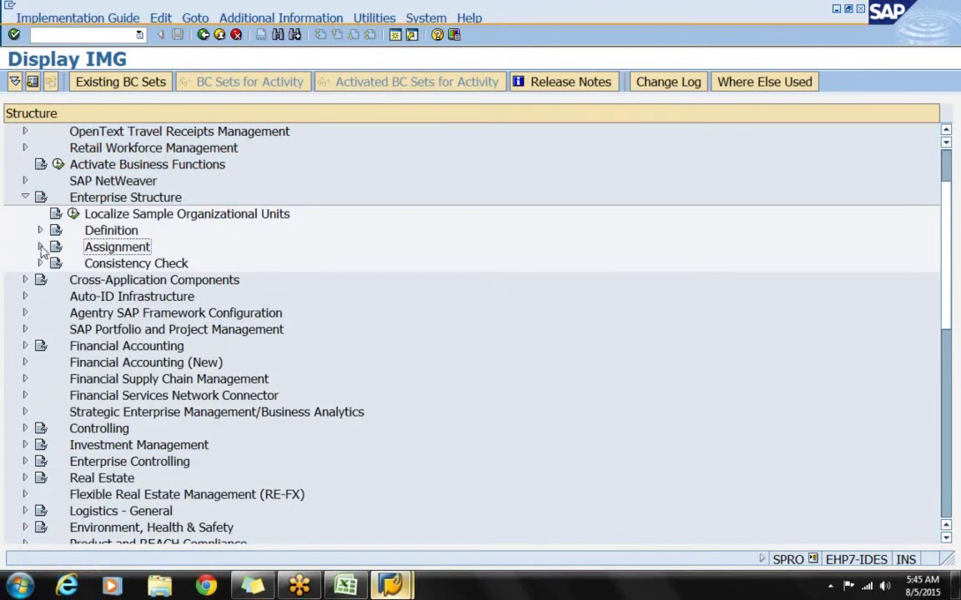
left_click(40, 247)
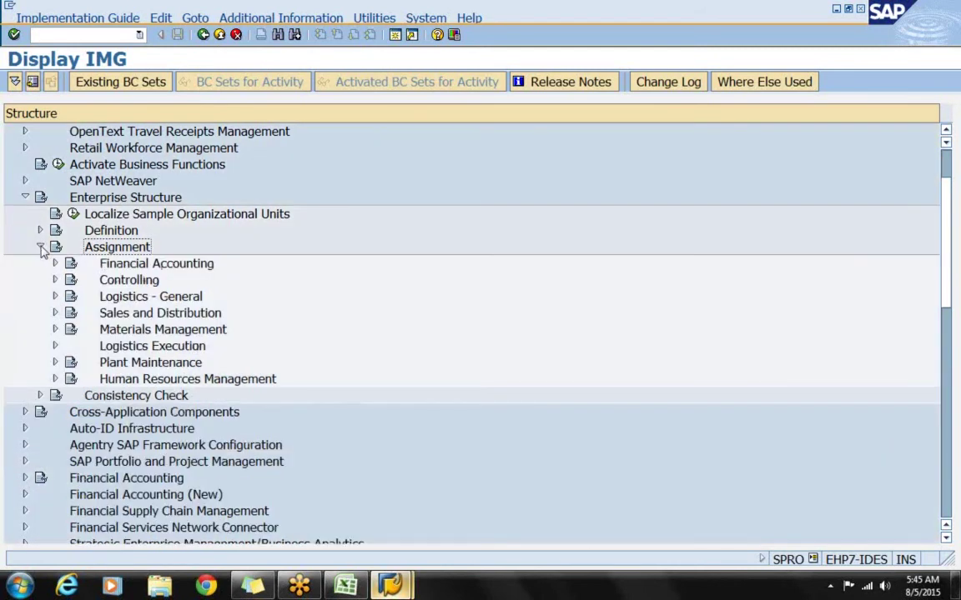
left_click(115, 301)
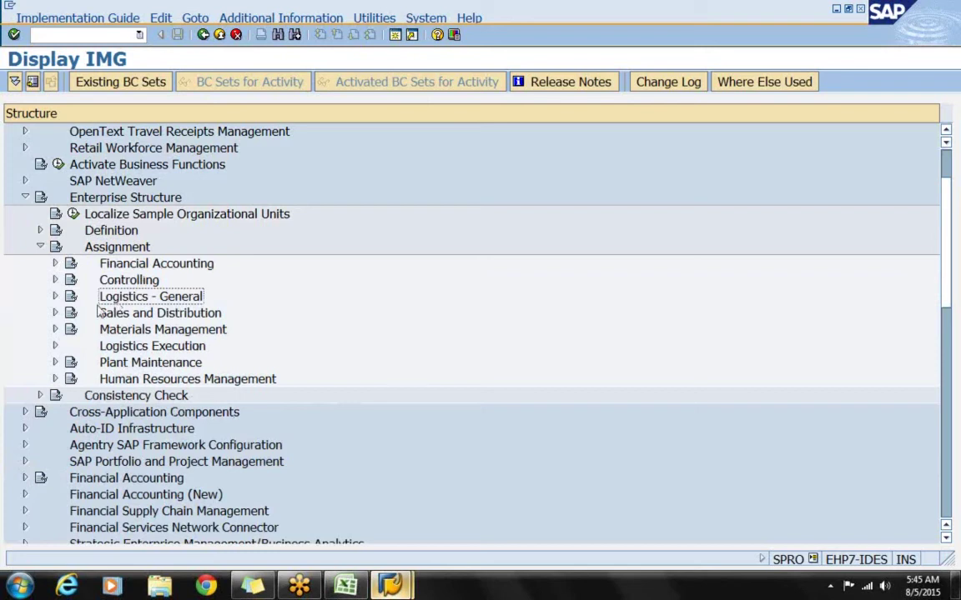
left_click(54, 298)
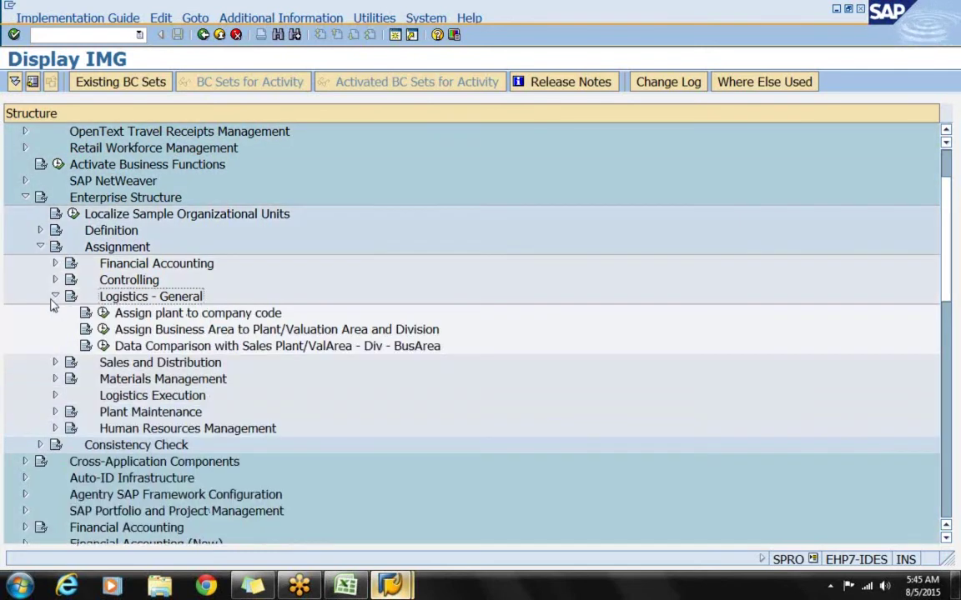
left_click(140, 316)
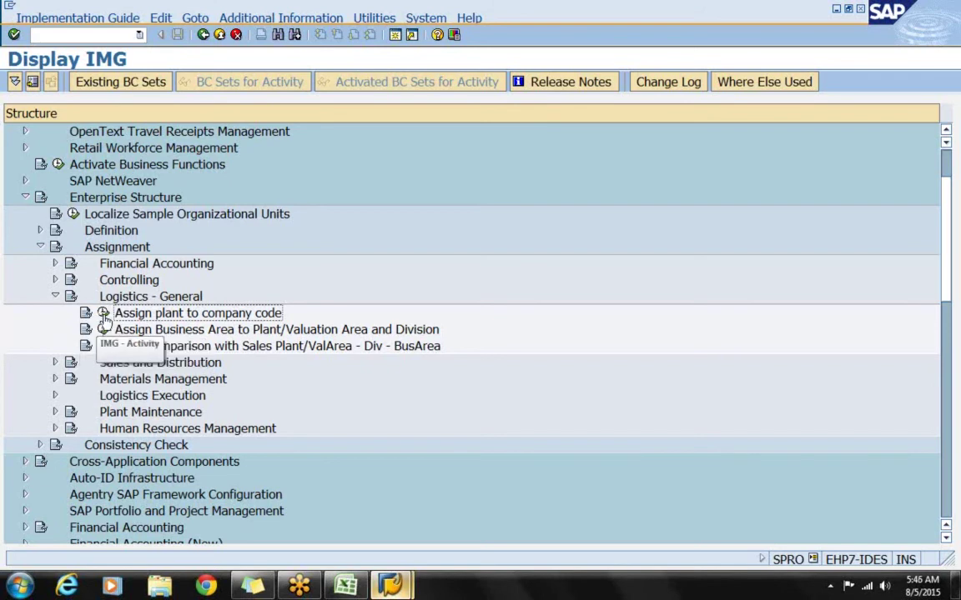
Step: Try a new assignment of plant SAM1 to company code SMIN
left_click(102, 314)
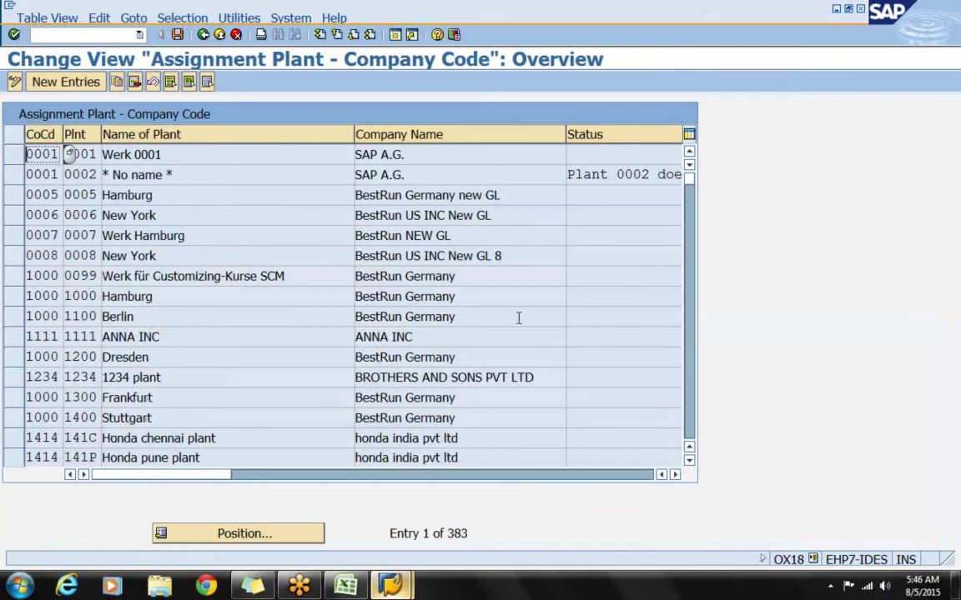
left_click(92, 90)
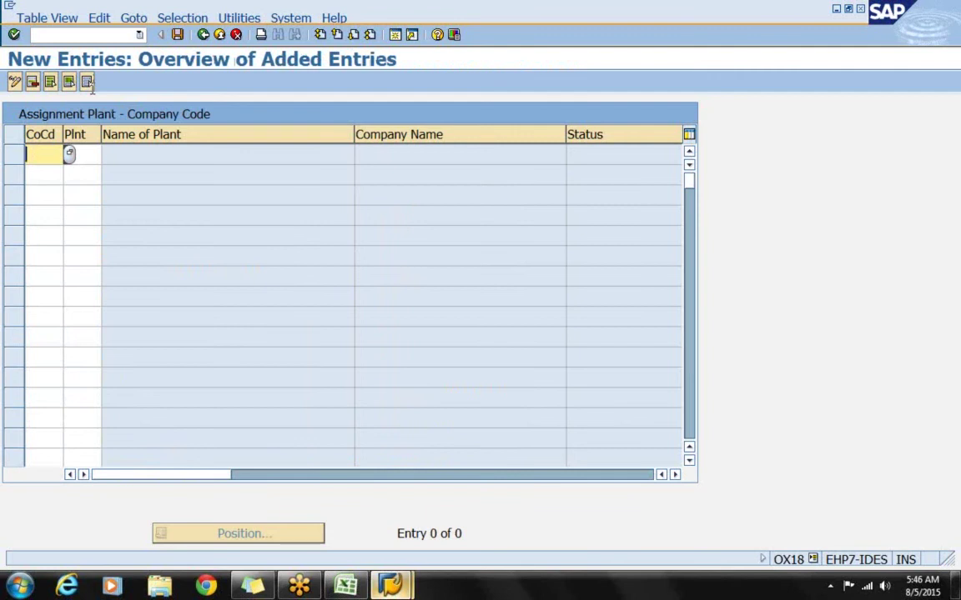
left_click(90, 87)
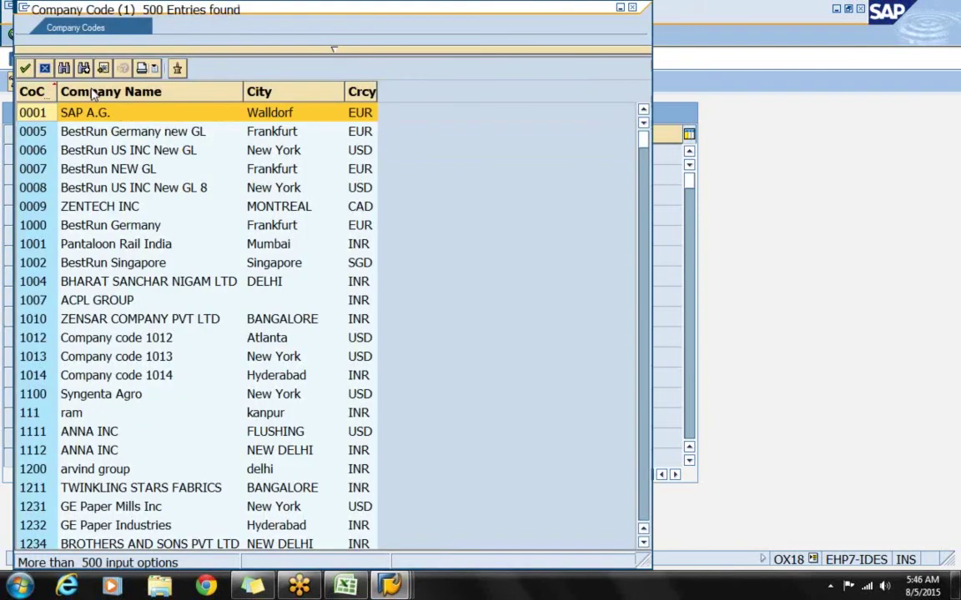
key("ctrl+f")
type("SMIN")
key("Return")
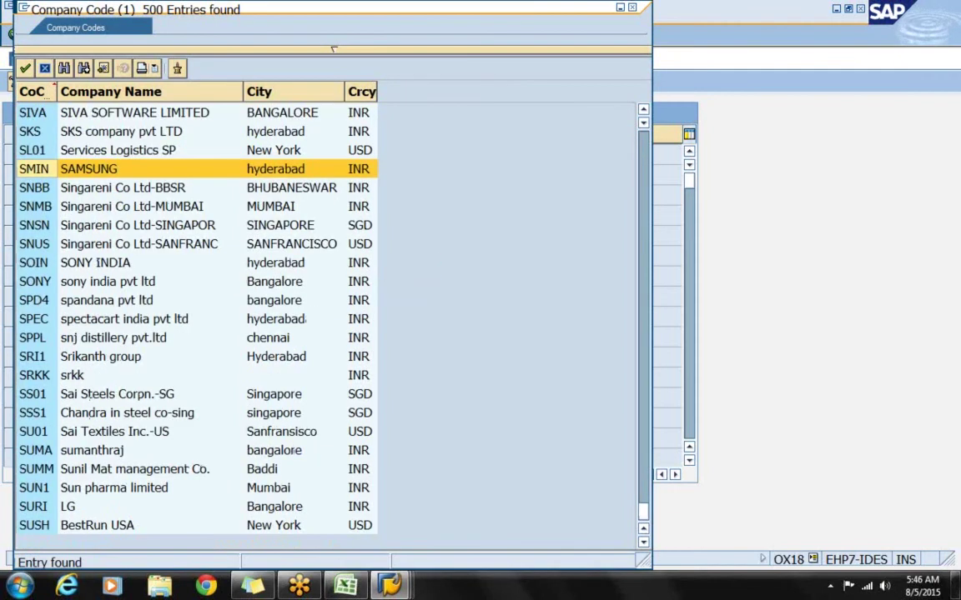
key("Return")
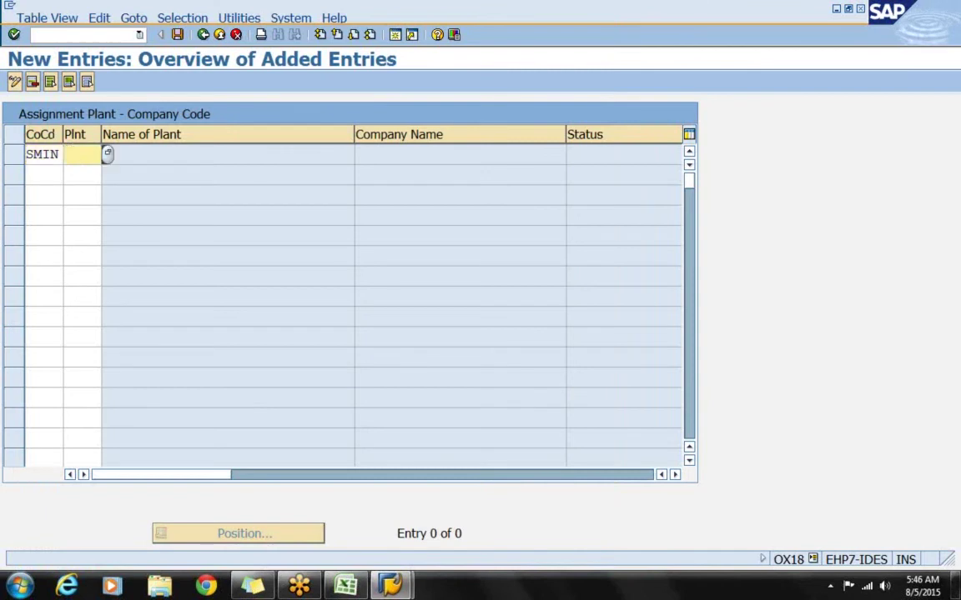
type("SAM1")
key("Return")
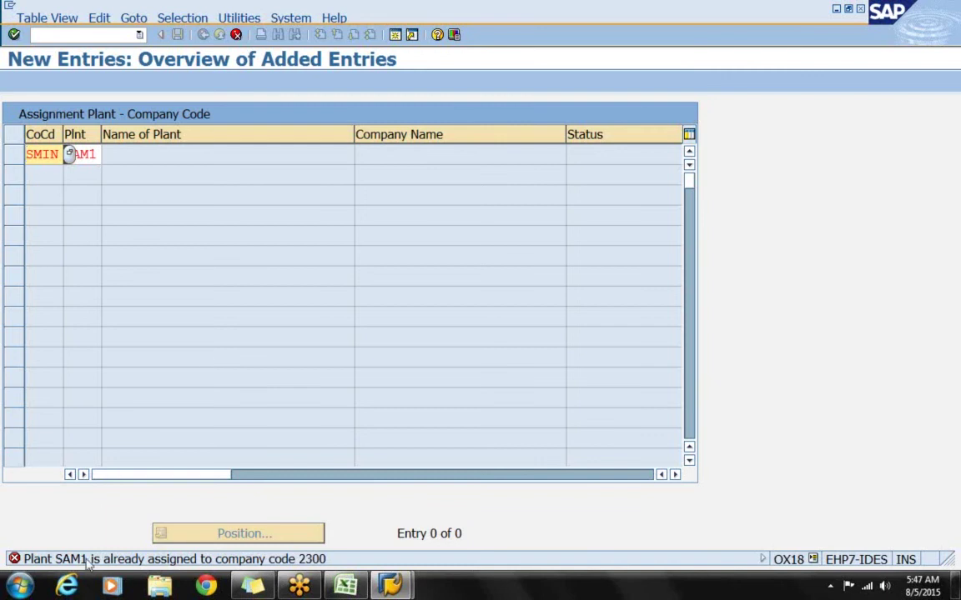
Step: Cancel the rejected entry and discard the unsaved changes
mouse_move(298, 586)
left_click(236, 34)
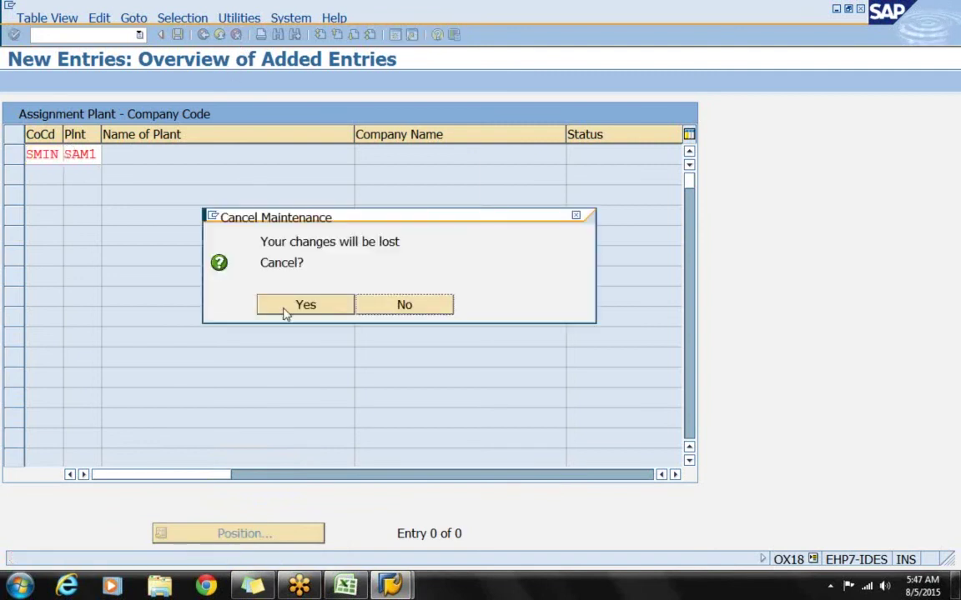
left_click(288, 307)
Step: Locate plant SAM1 and select its 2300 / SAM1 assignment row
left_click(202, 35)
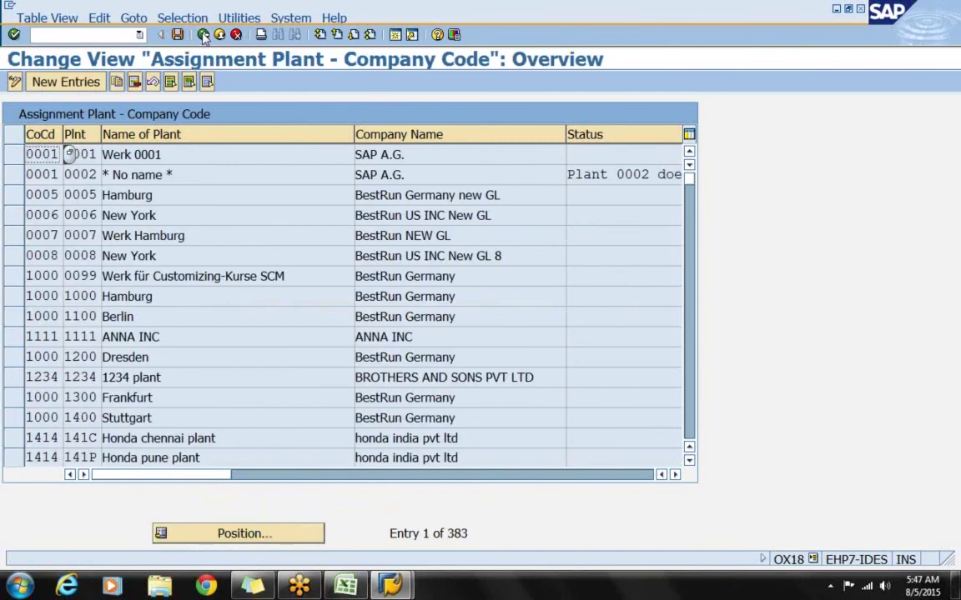
left_click(282, 537)
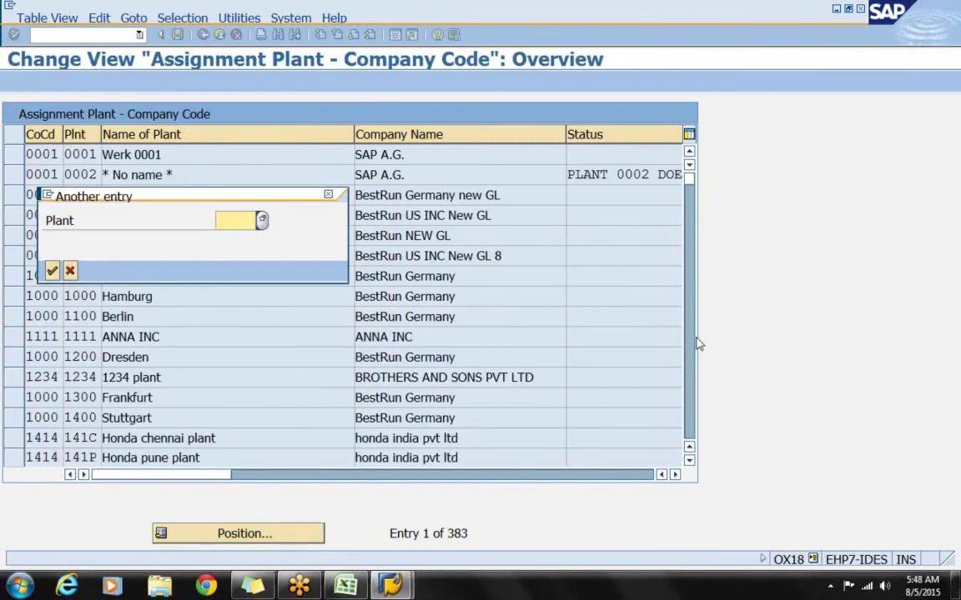
type("SAM1")
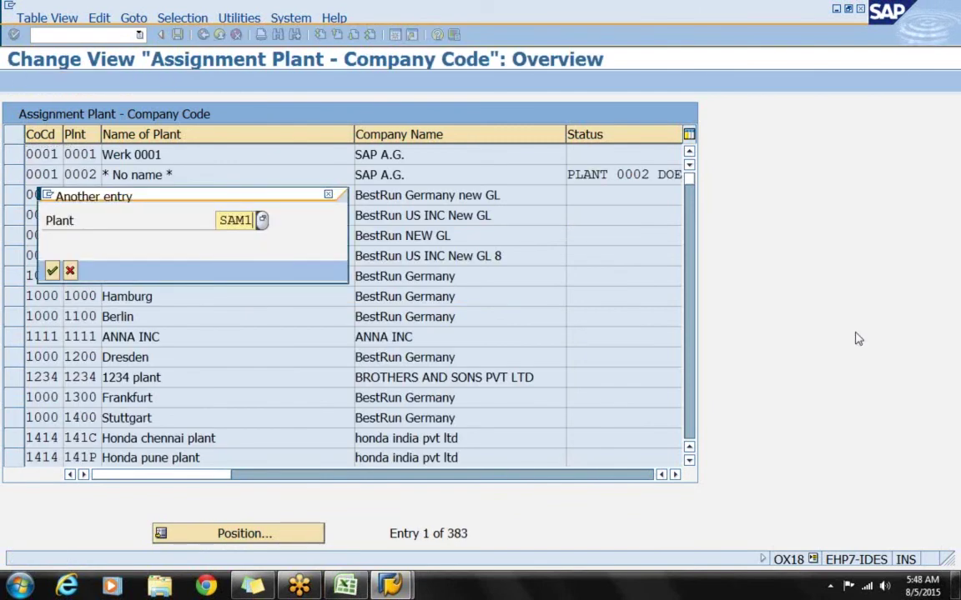
key("Return")
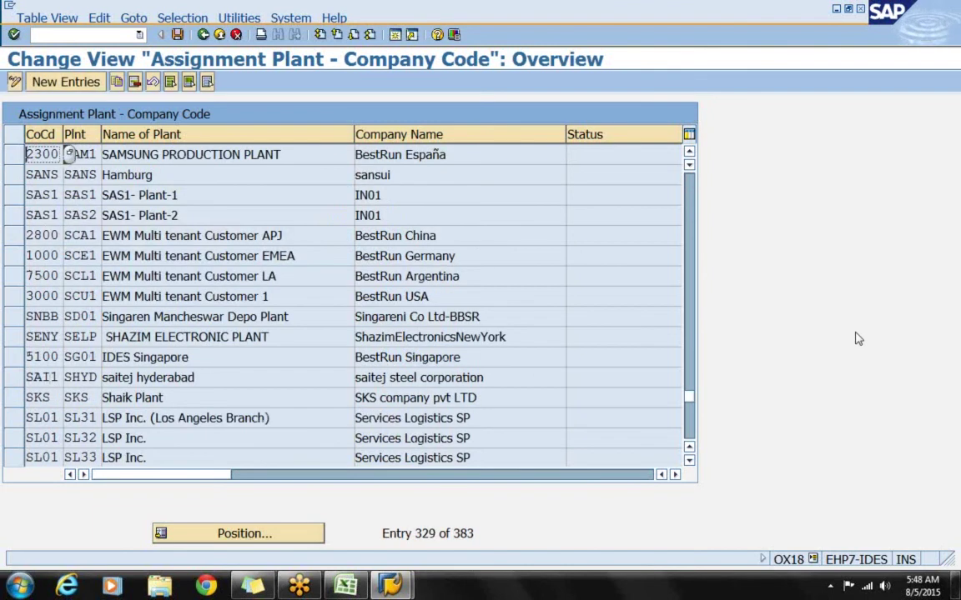
left_click(72, 157)
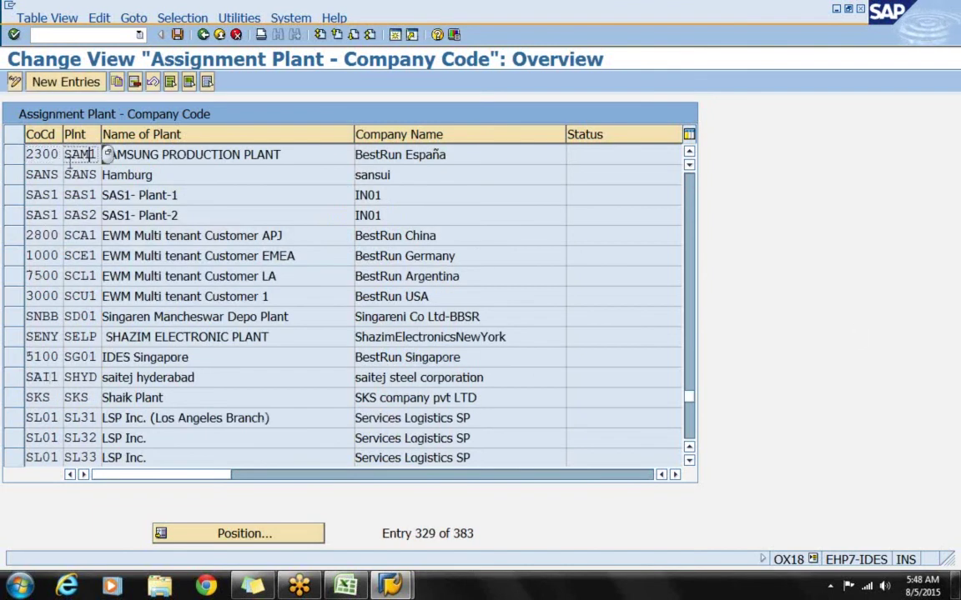
left_click(10, 158)
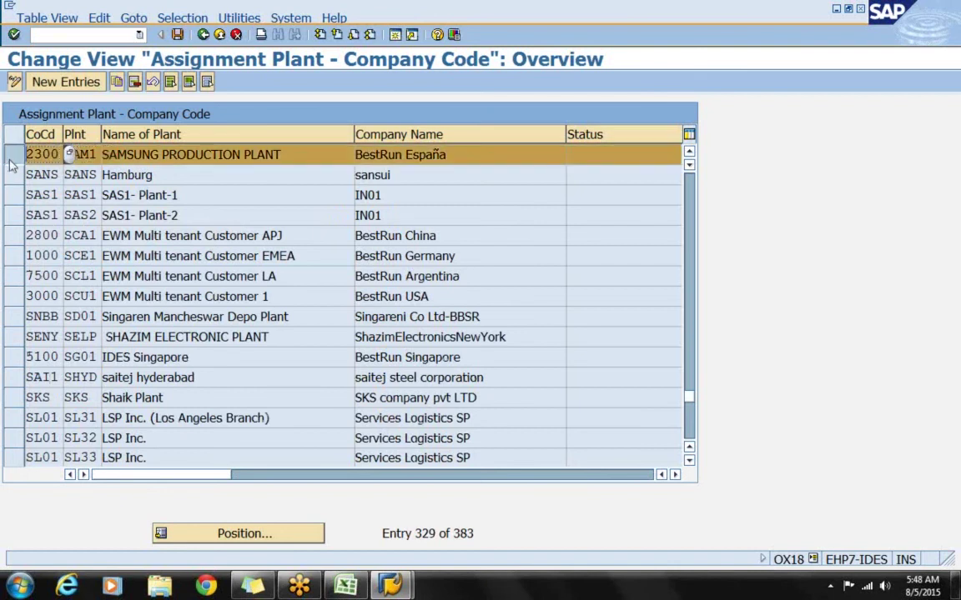
Step: Delete the 2300 / SAM1 assignment and save it under customizing request EH7K901175
left_click(137, 86)
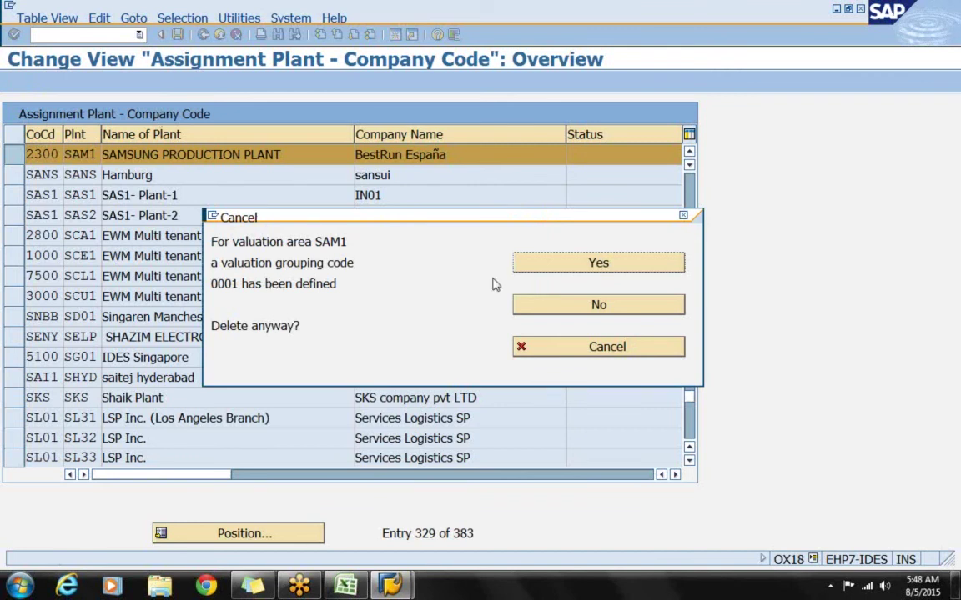
key("Return")
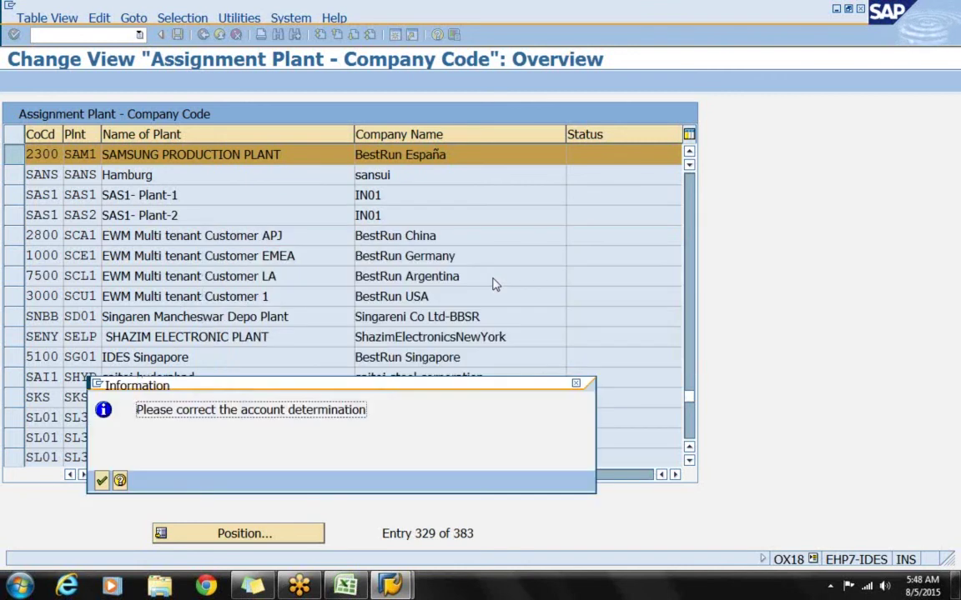
left_click(103, 483)
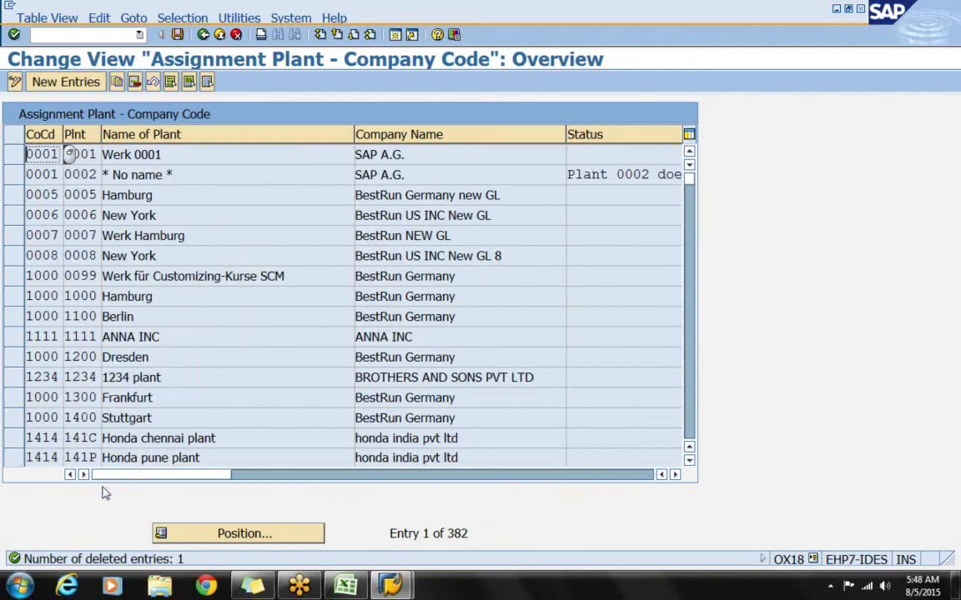
left_click(177, 37)
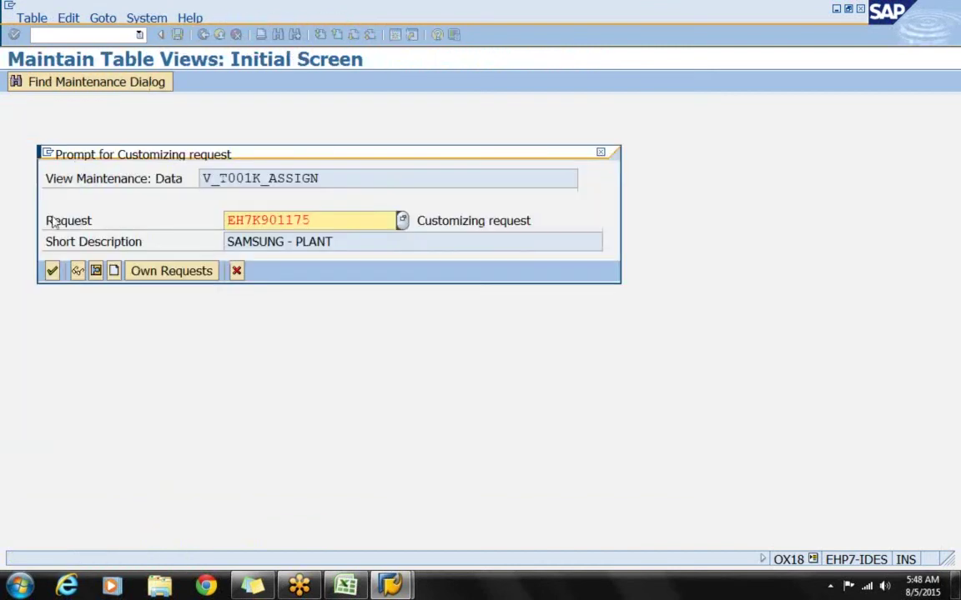
left_click(52, 272)
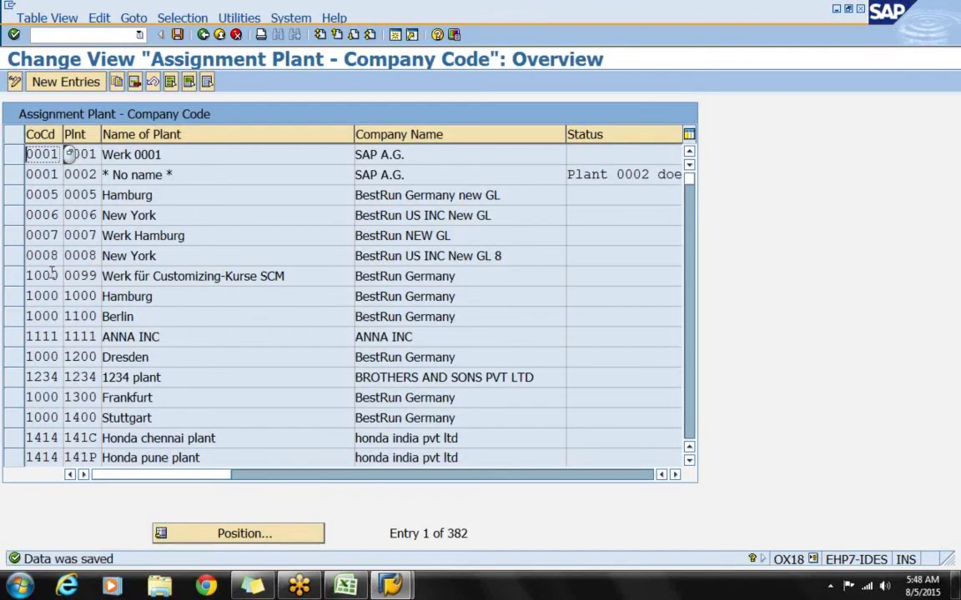
Step: Add and save the SMIN / SAM1 plant assignment, then return to the IMG tree
left_click(80, 89)
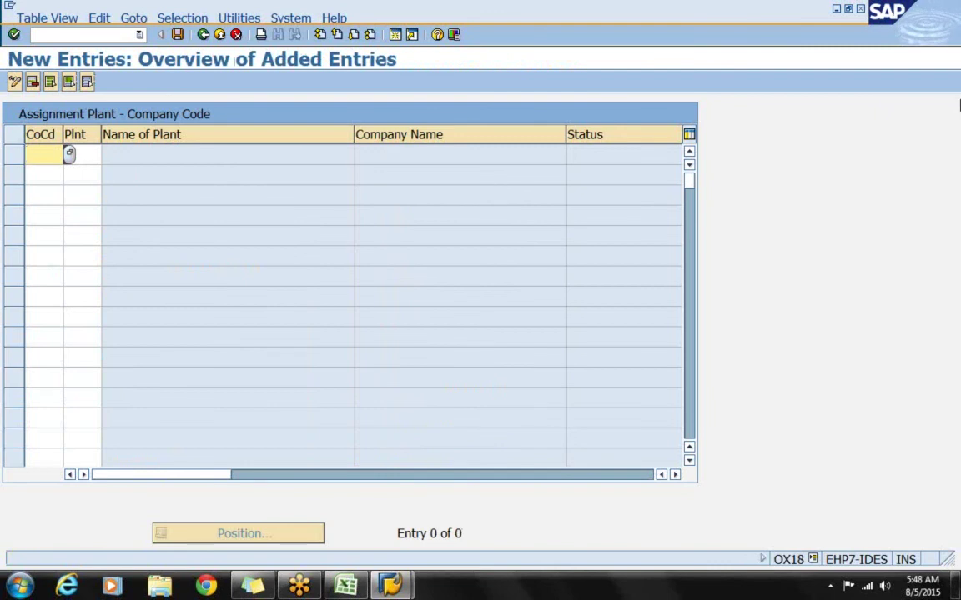
type("SMIN")
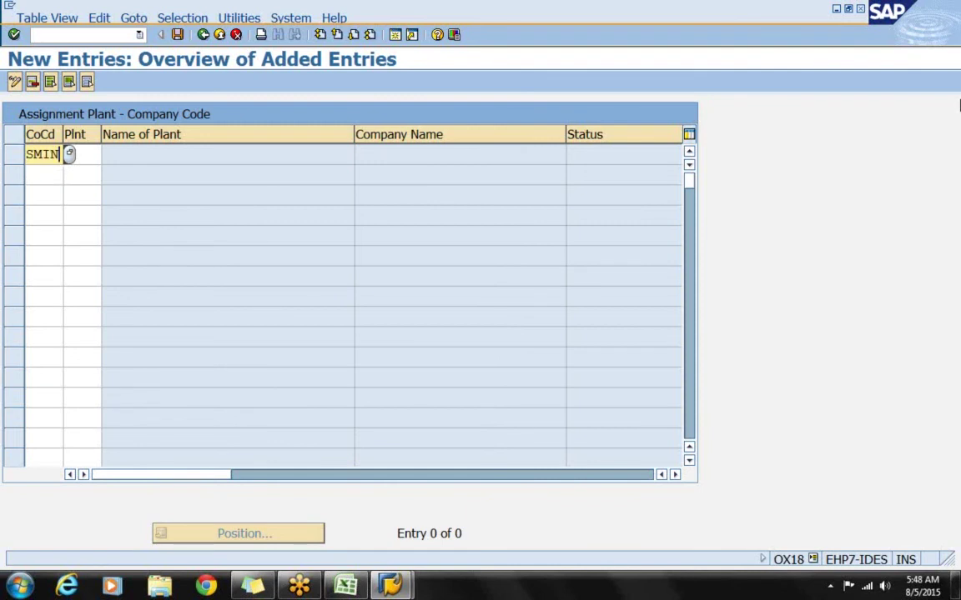
key("Tab")
type("SAM1")
key("Return")
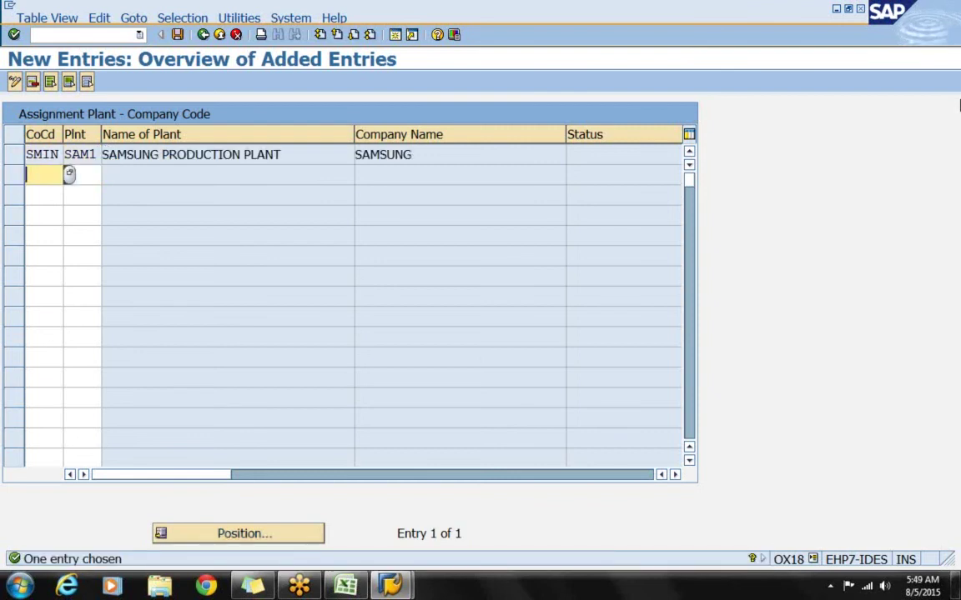
key("ctrl+s")
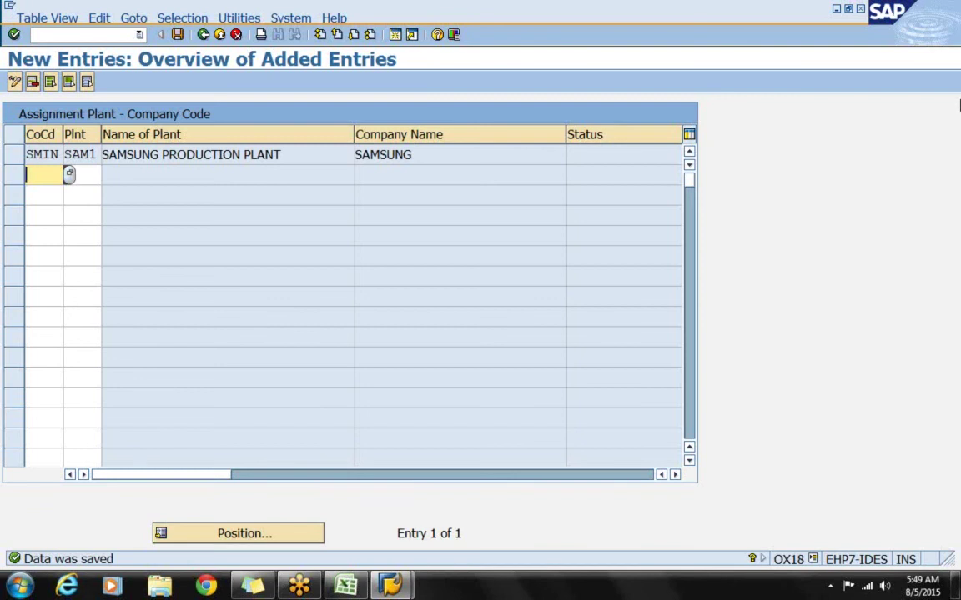
key("F3")
key("F3")
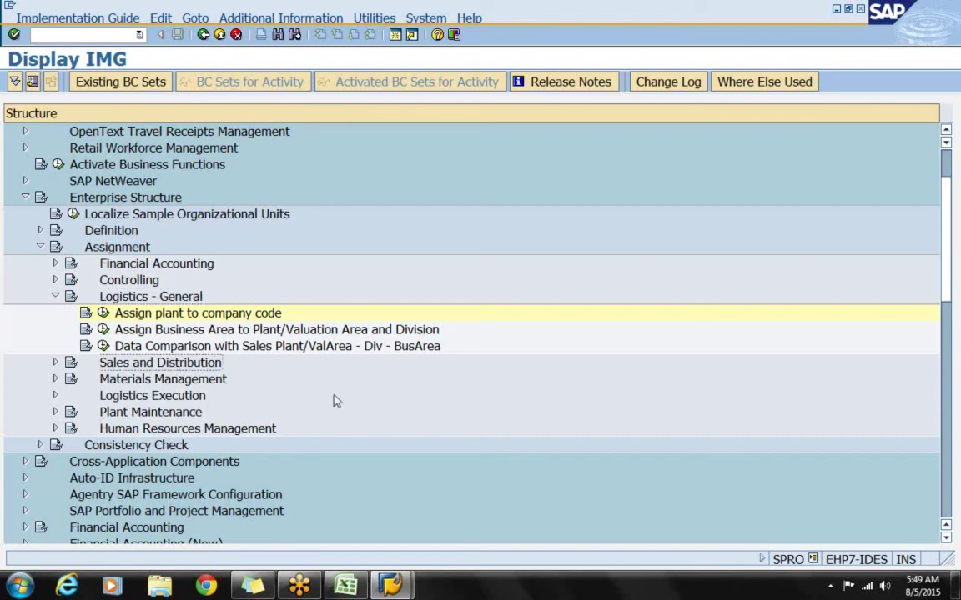
Step: Expand Sales and Distribution assignments and select 'Assign sales organization - distribution channel - plant'
left_click(55, 363)
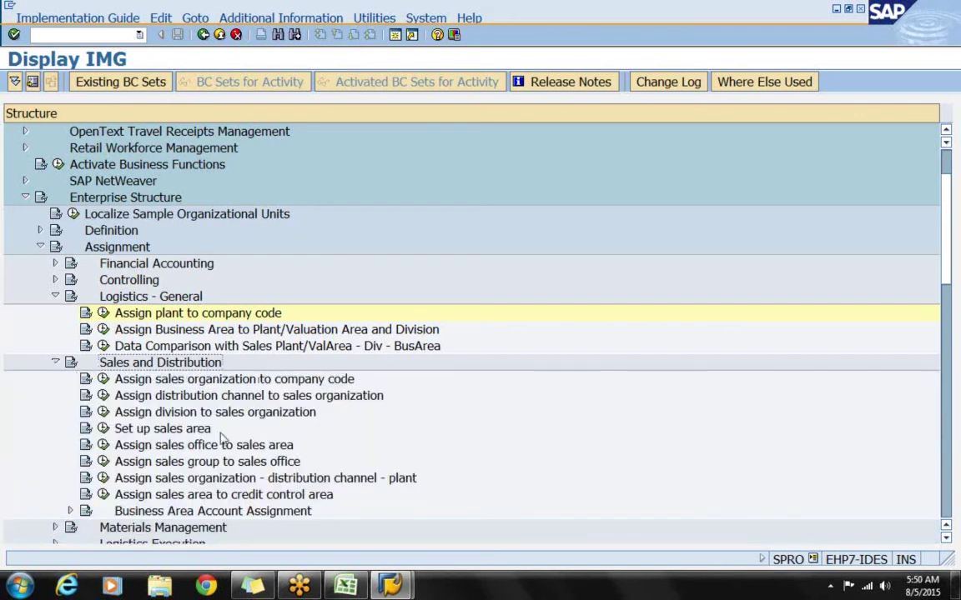
left_click(243, 480)
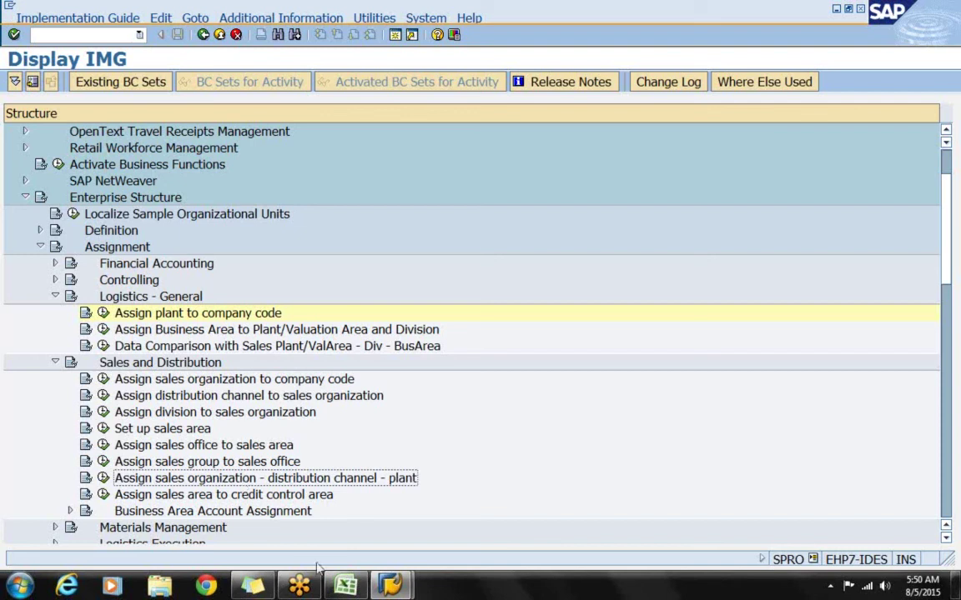
left_click(321, 522)
Step: Enter the bold heading SALES LINE in cell C34
left_click(137, 305)
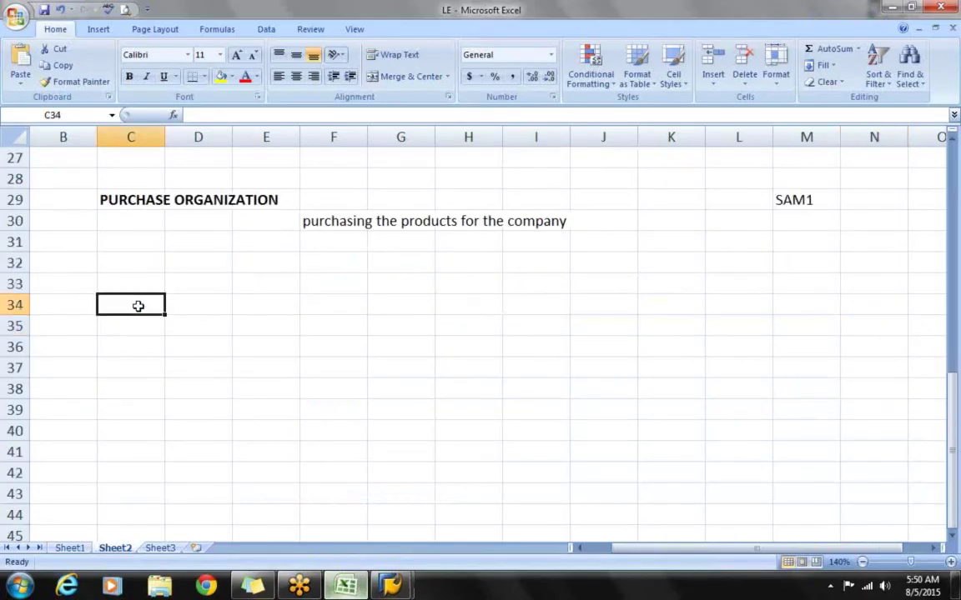
type("SALES LINE")
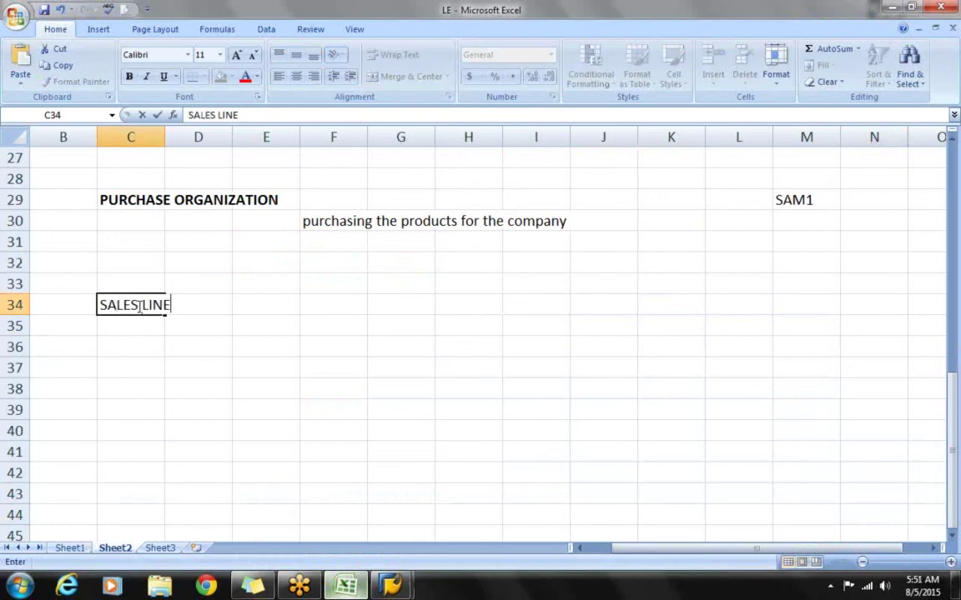
key("Return")
left_click(138, 305)
key("ctrl+b")
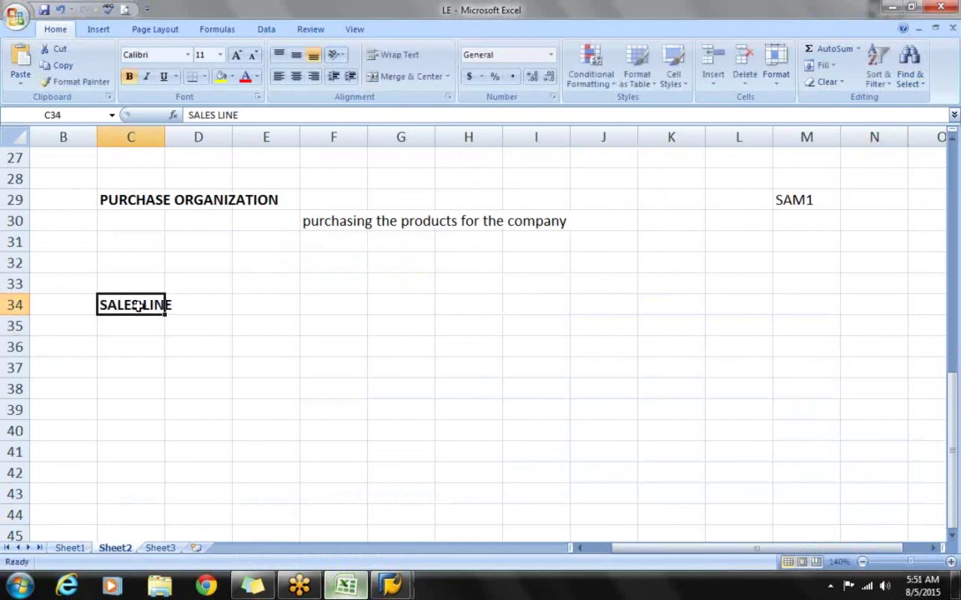
Step: Write SALES ORG + DISCH + PLANT in cell E35
key("Down")
key("Right")
key("Right")
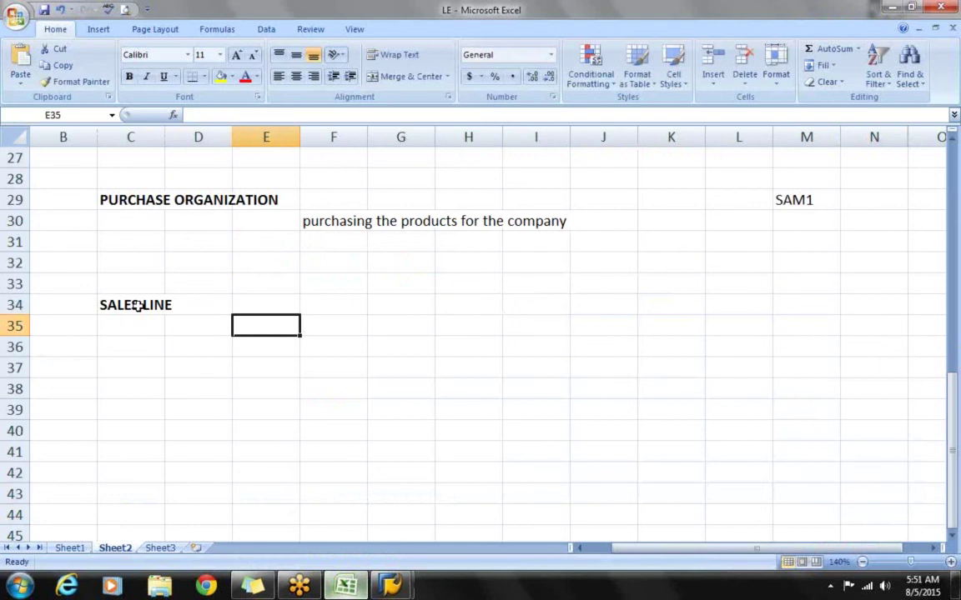
type("SALES ORG")
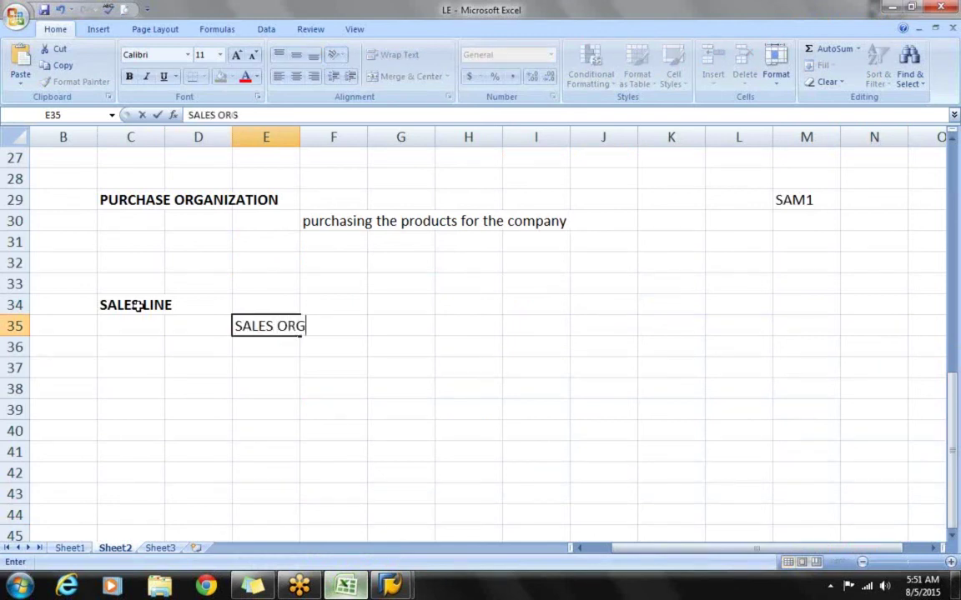
type(" + DISCH ")
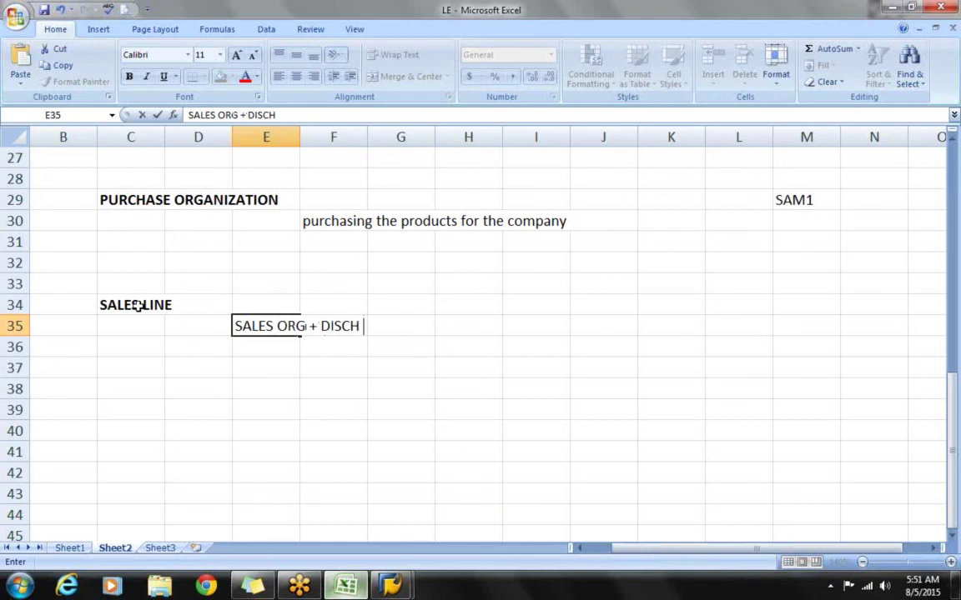
type("+ DIVISION")
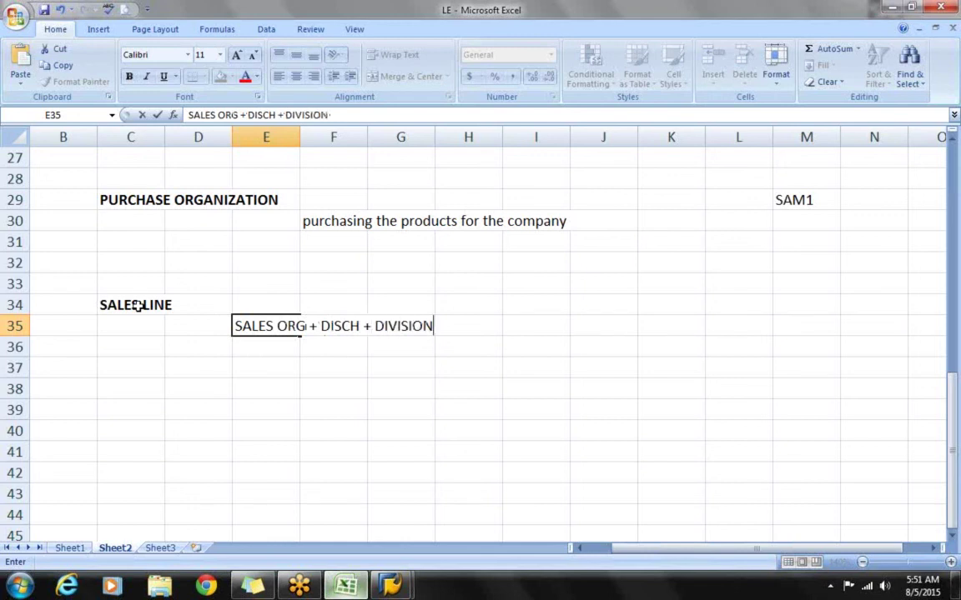
key("Return")
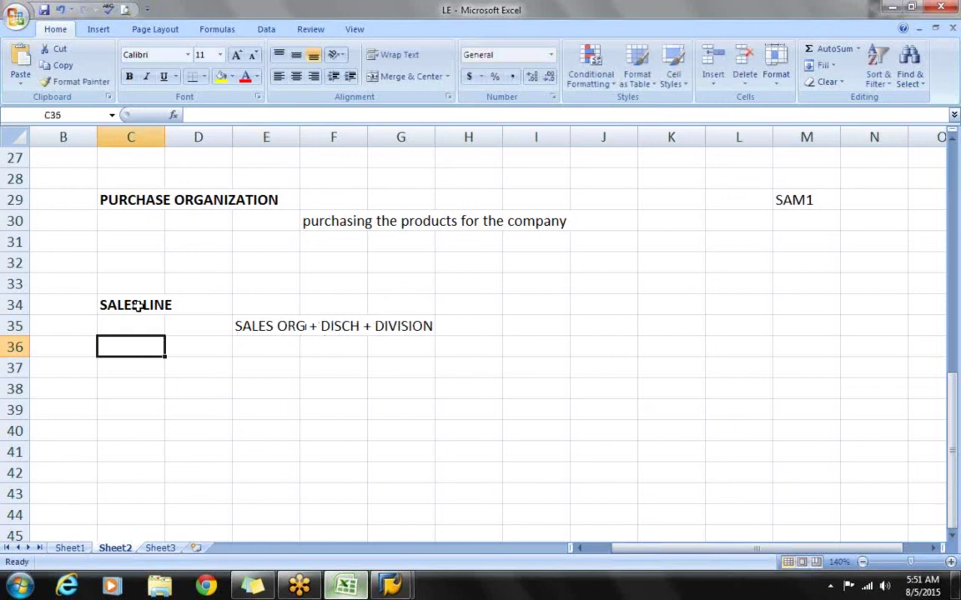
left_click(235, 328)
double_click(237, 328)
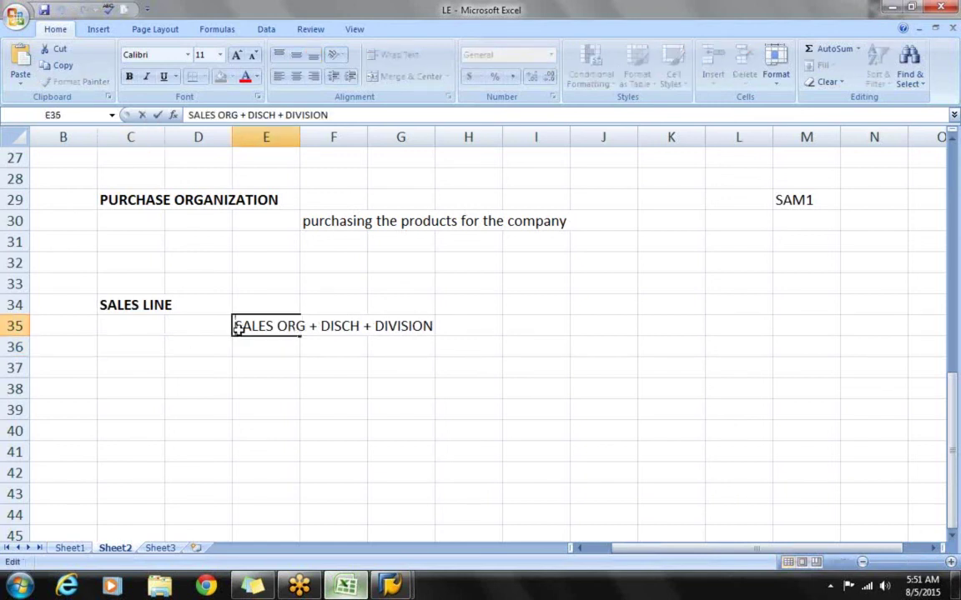
left_click(354, 117)
key("BackSpace")
key("BackSpace")
key("BackSpace")
key("BackSpace")
key("BackSpace")
key("BackSpace")
key("BackSpace")
key("BackSpace")
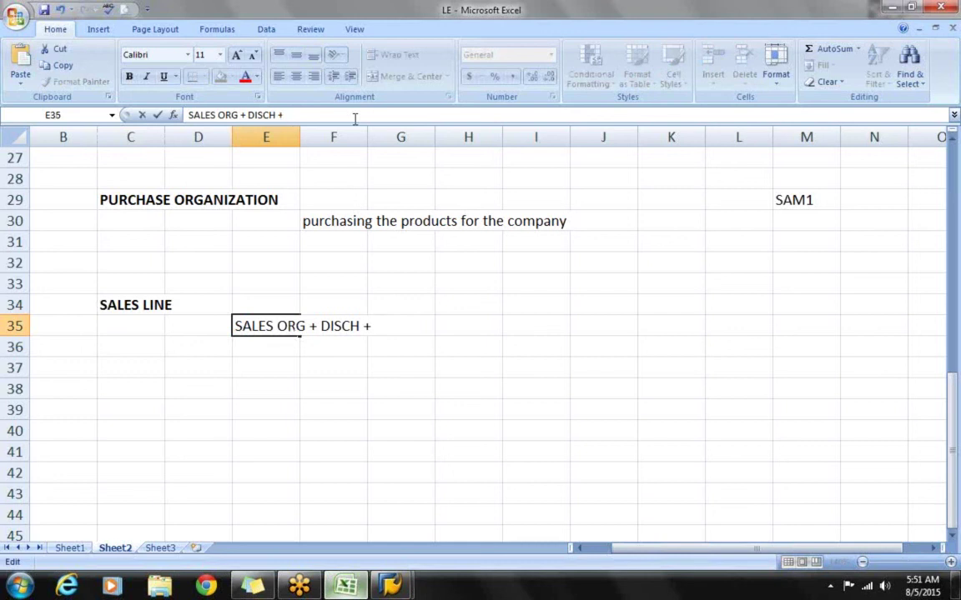
type("PLANT")
key("Return")
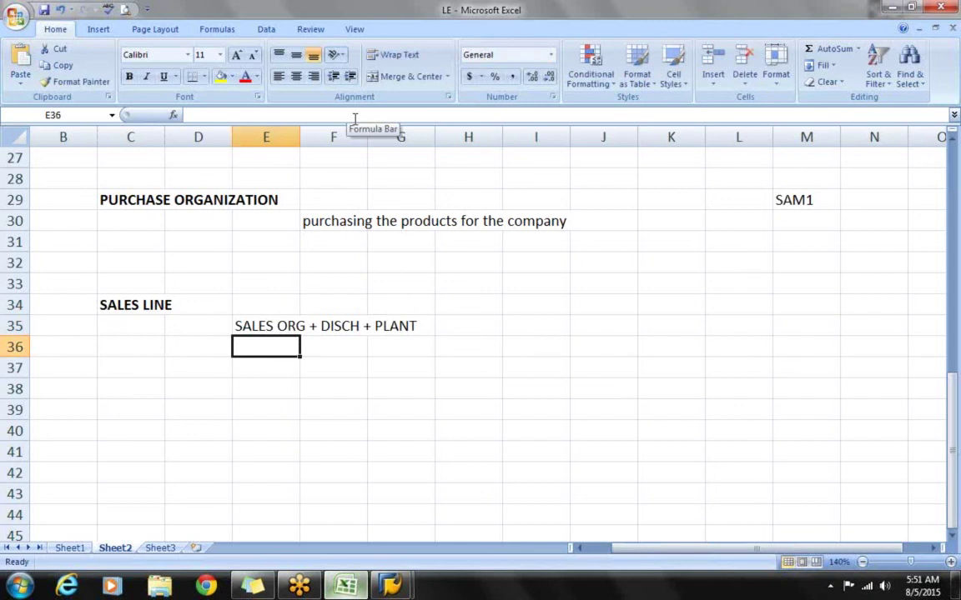
key("alt+Tab")
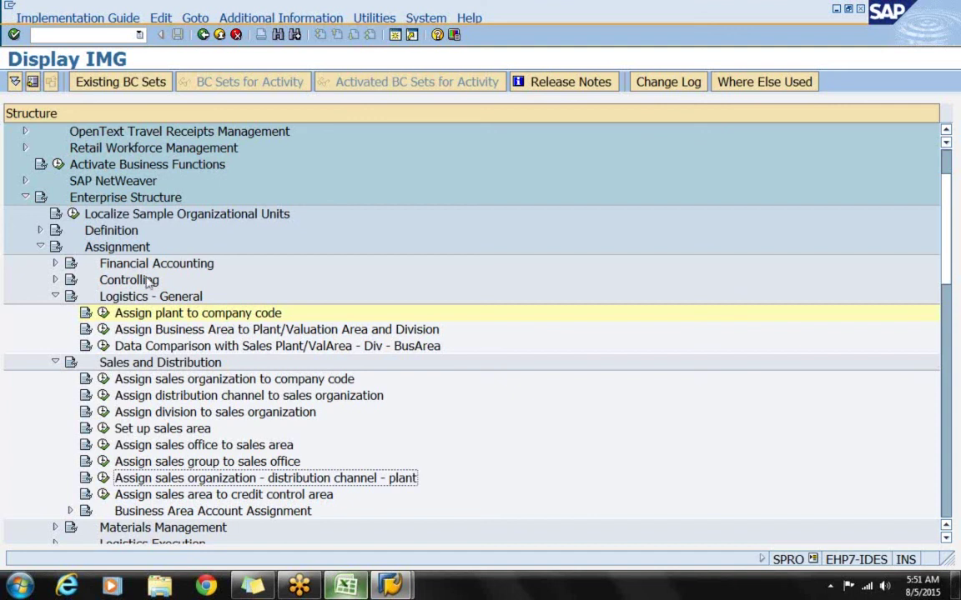
Step: Start a new sales org–channel–plant entry with sales organization SAM1
left_click(103, 478)
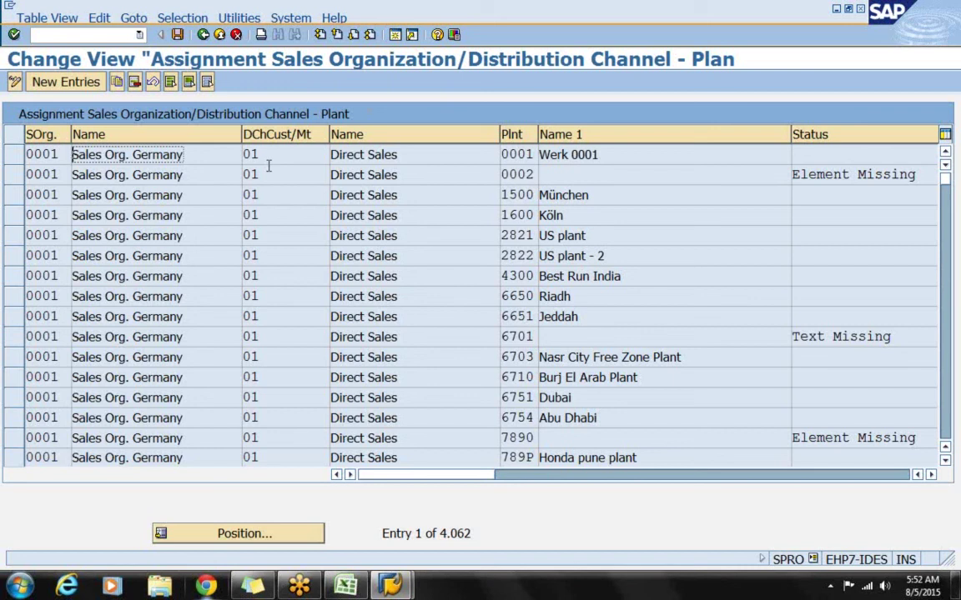
left_click(66, 81)
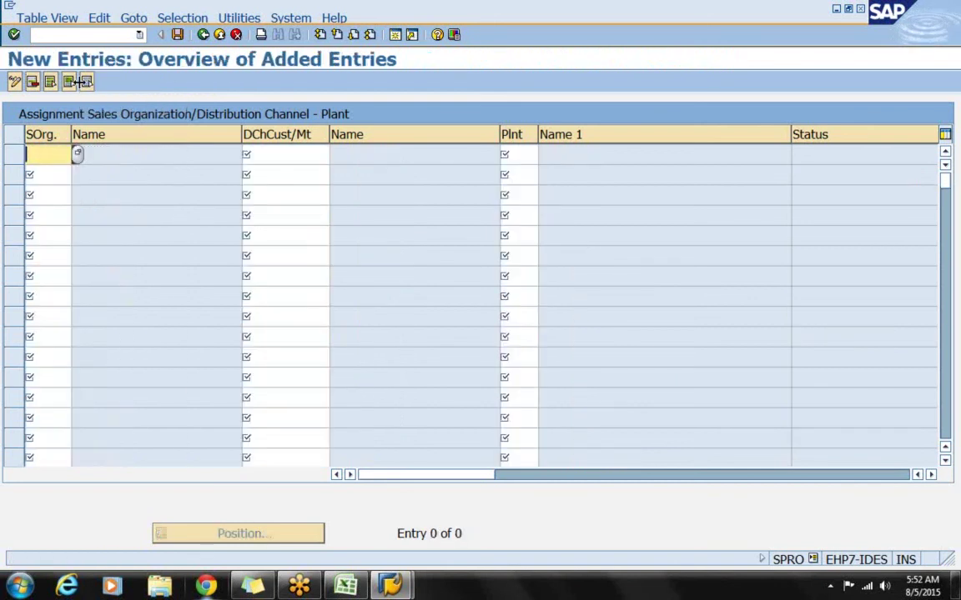
key("F4")
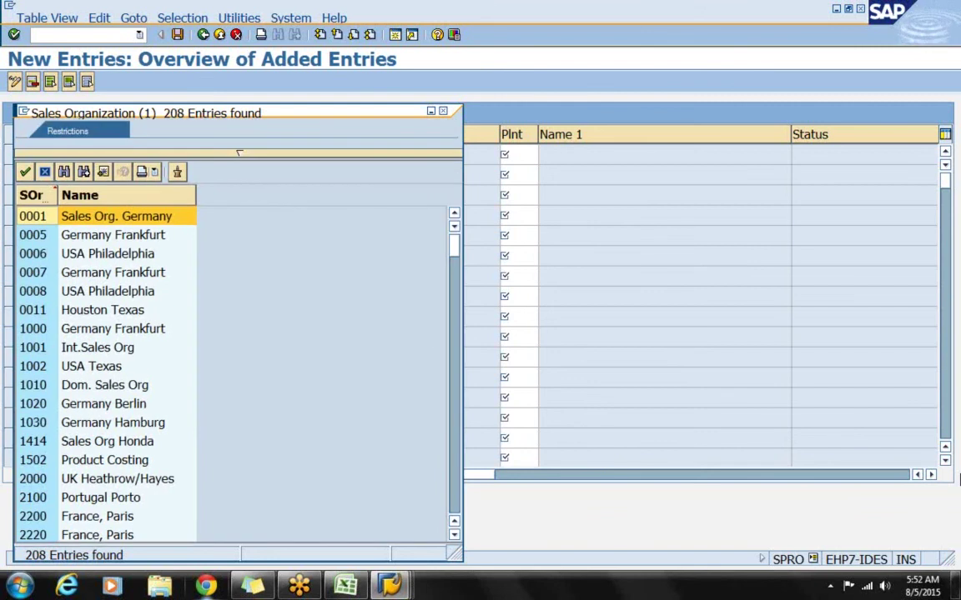
key("ctrl+f")
type("SAM1")
key("Return")
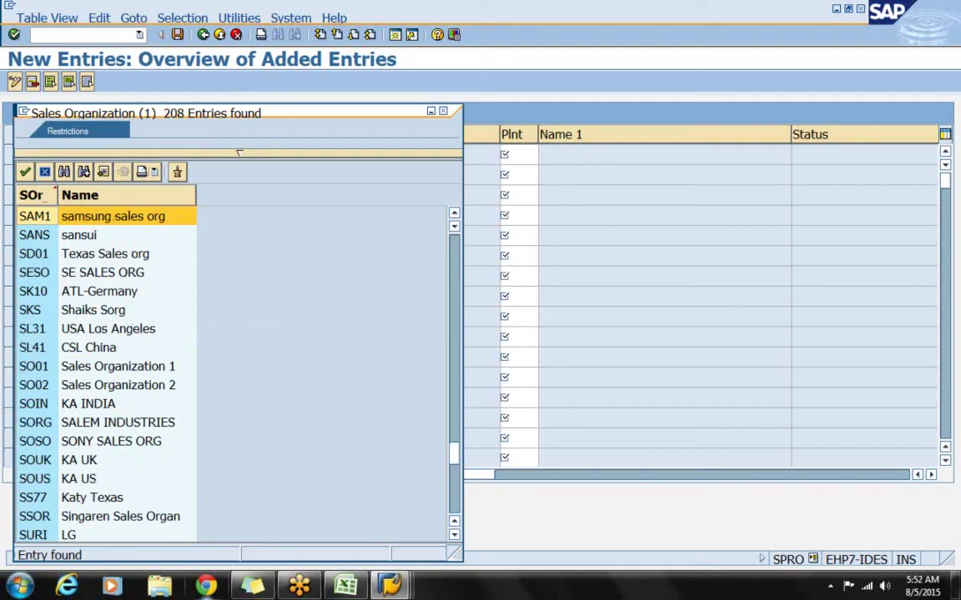
key("Return")
Step: Fill in distribution channel S7 and plant SAM1, and validate the row
key("Tab")
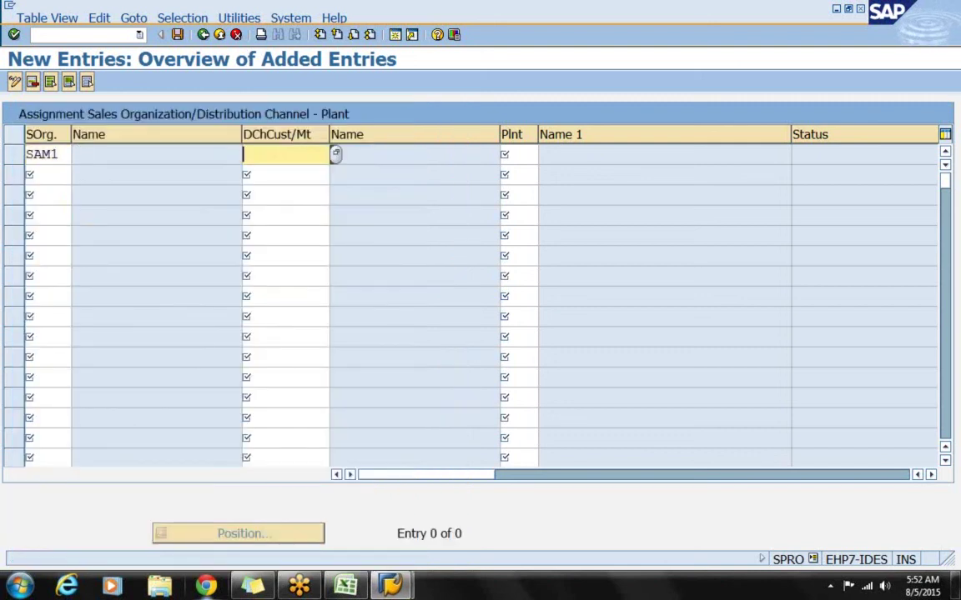
key("F4")
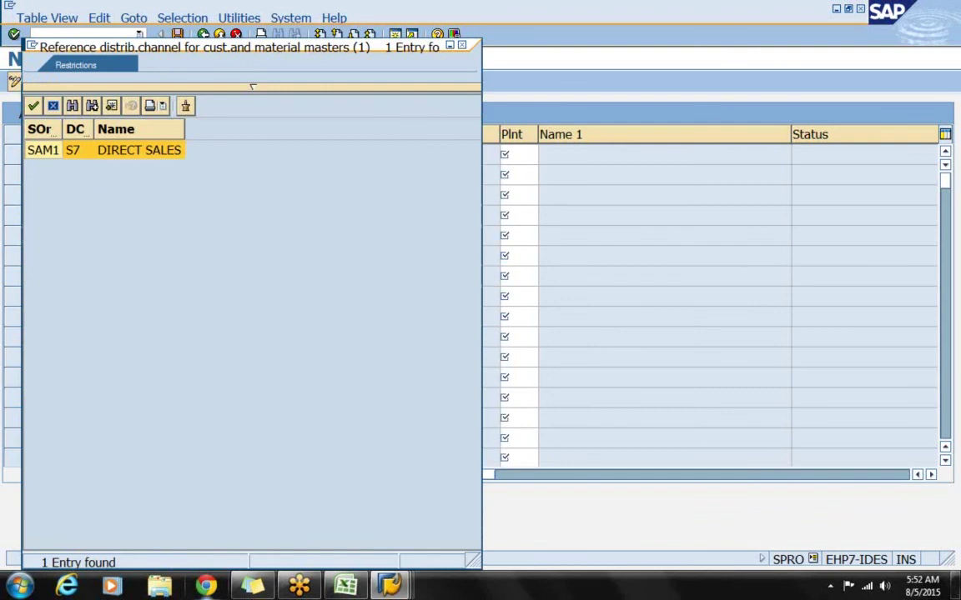
key("Return")
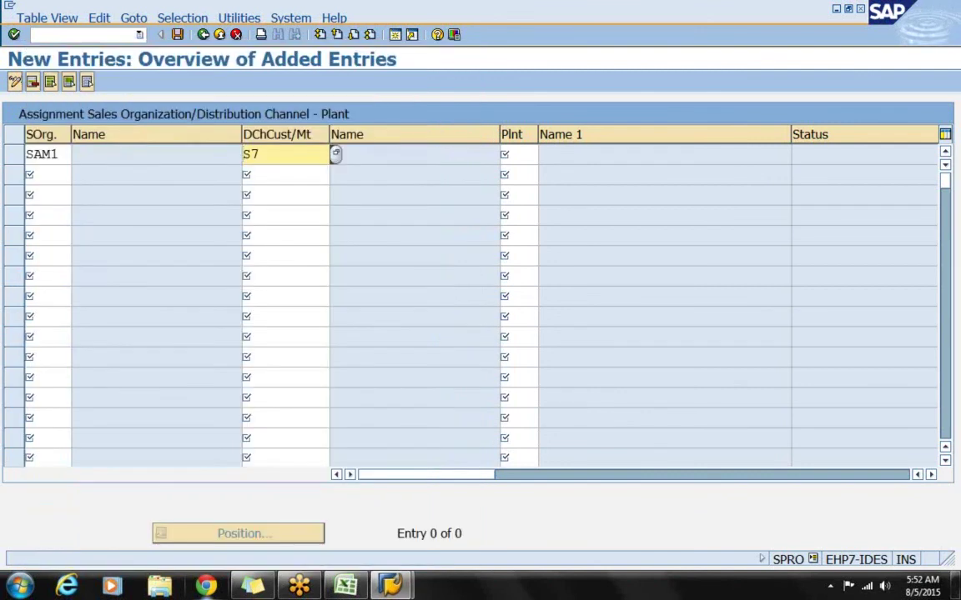
key("Tab")
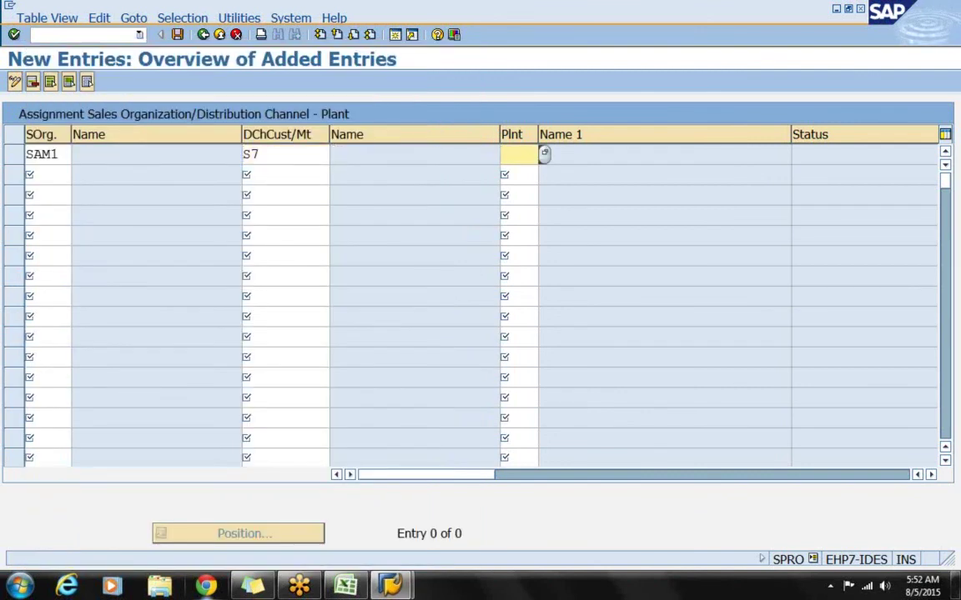
type("SAM1")
key("Return")
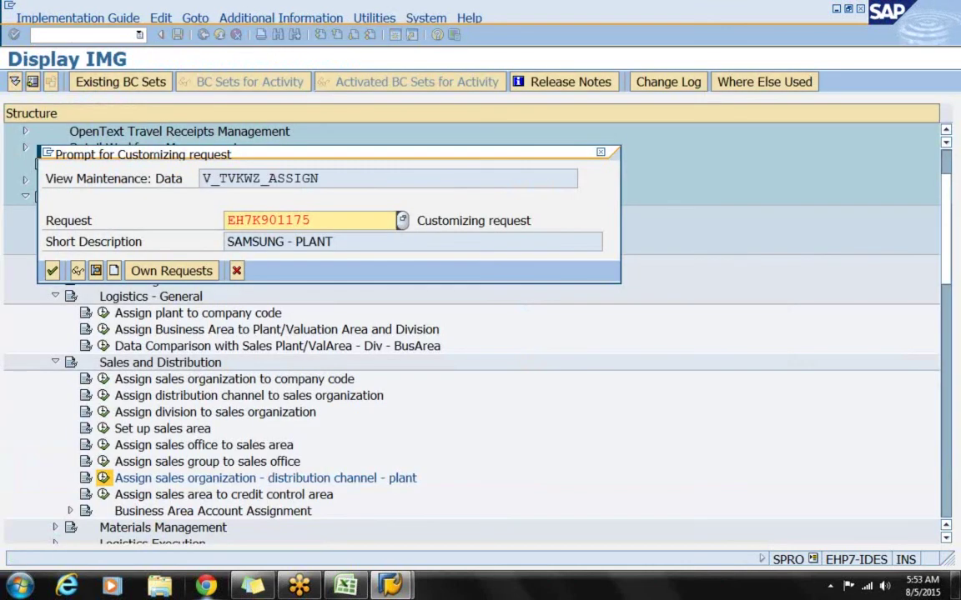
Step: Save the SAM1 / S7 / SAM1 row under the customizing request and go back
key("Return")
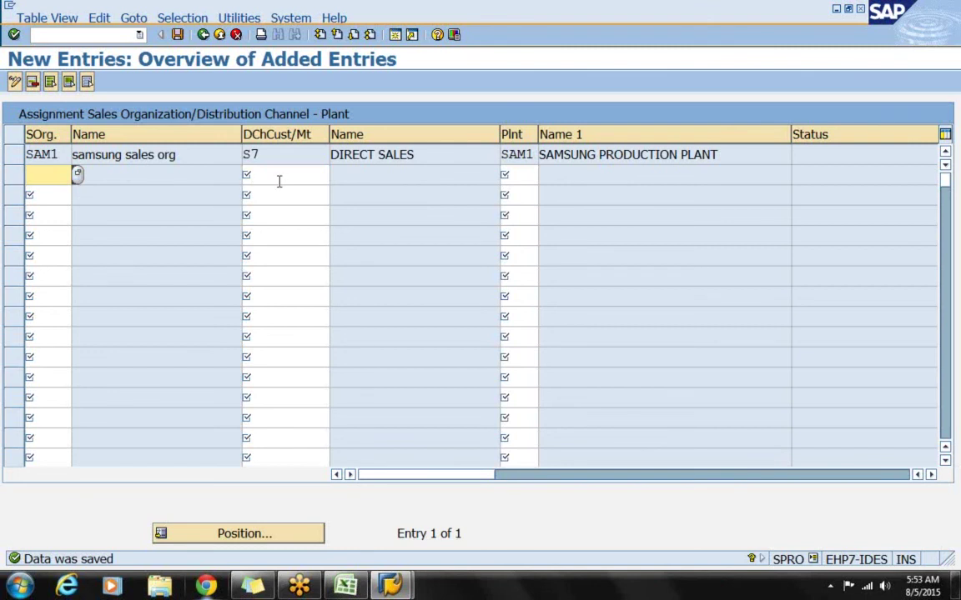
left_click(202, 37)
Step: Return to the IMG tree and expand Business Area Account Assignment to select Assign Business Area To Plant And Division
left_click(202, 37)
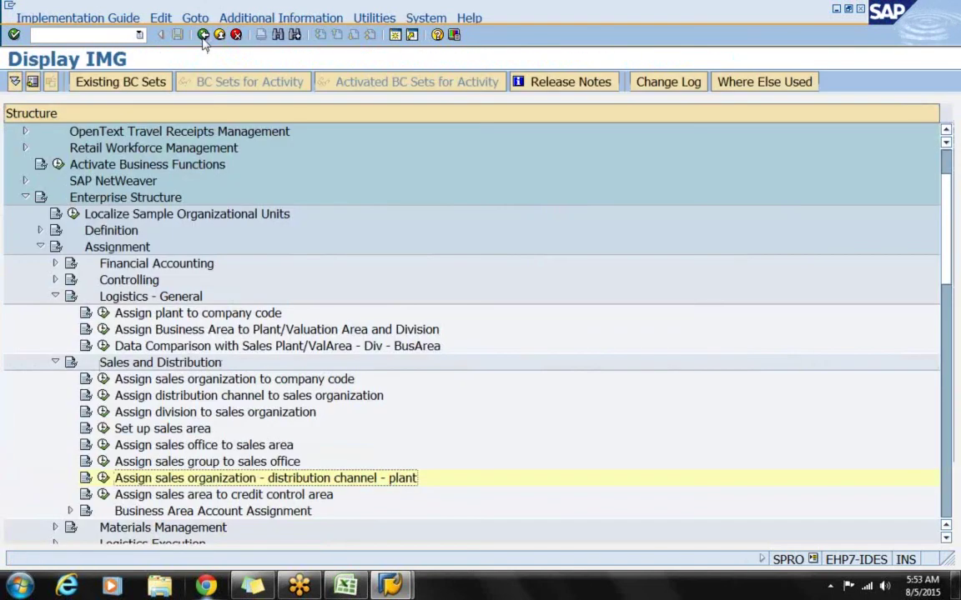
scroll(402, 466, "down", 3)
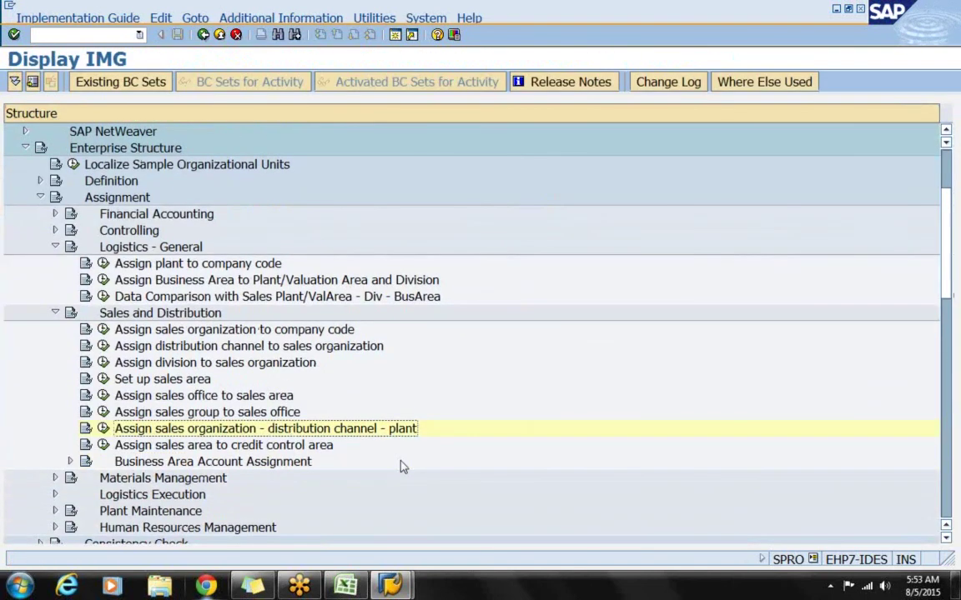
left_click(262, 466)
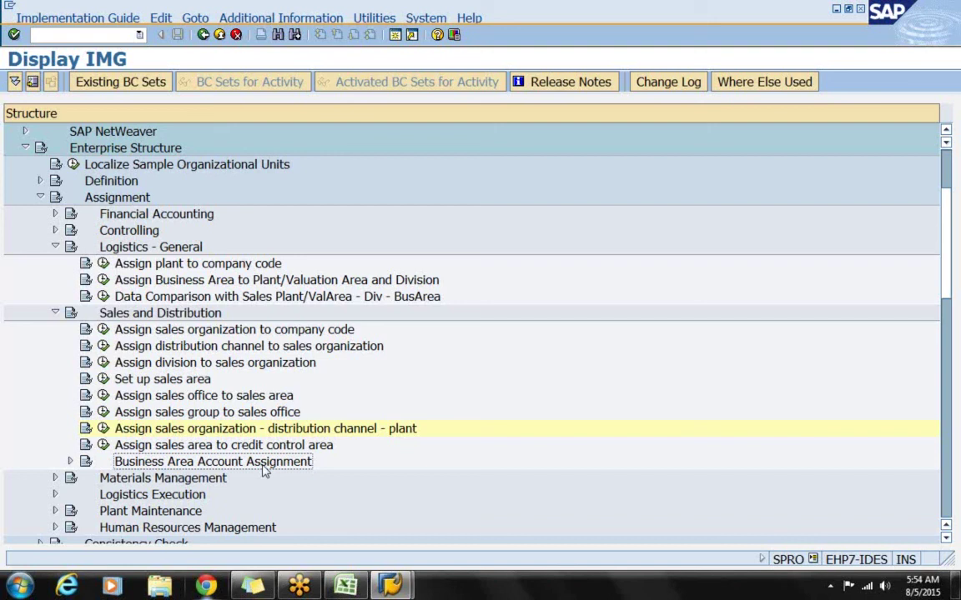
left_click(70, 463)
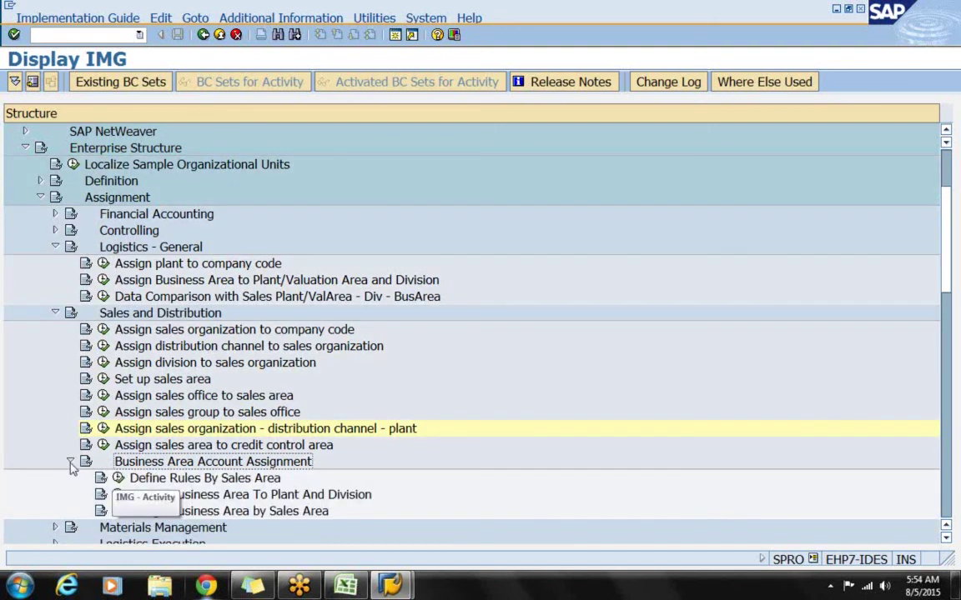
left_click(161, 497)
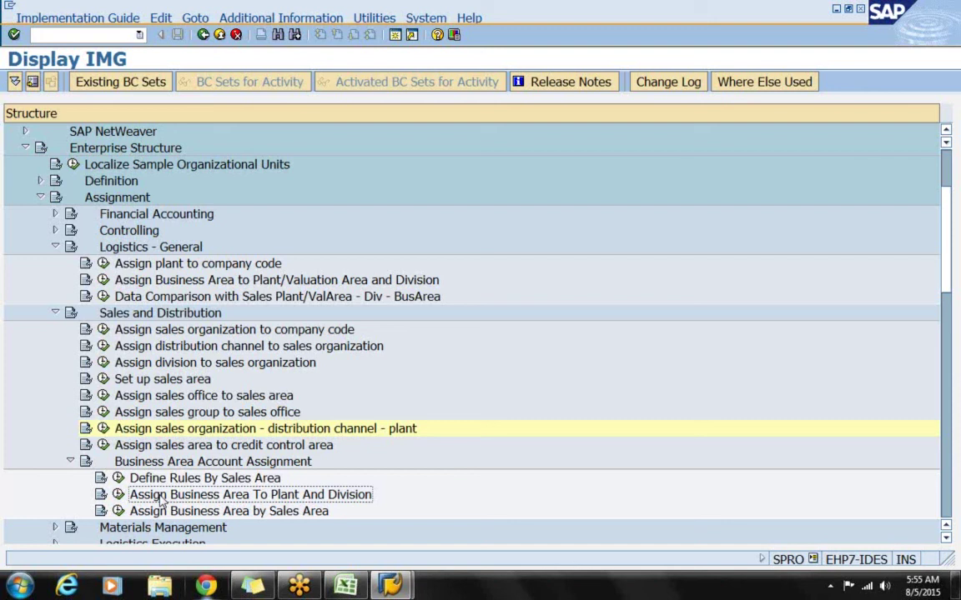
Step: Start a new assignment entry with plant SAM1 and division SM (SAMSUNG MOBILES)
left_click(118, 494)
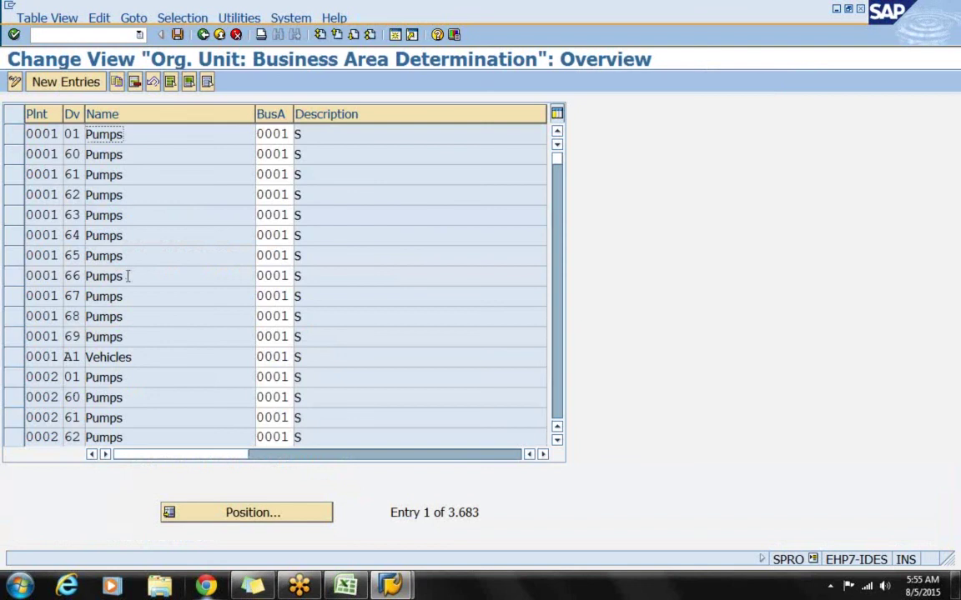
left_click(91, 83)
type("SAM1")
key("Tab")
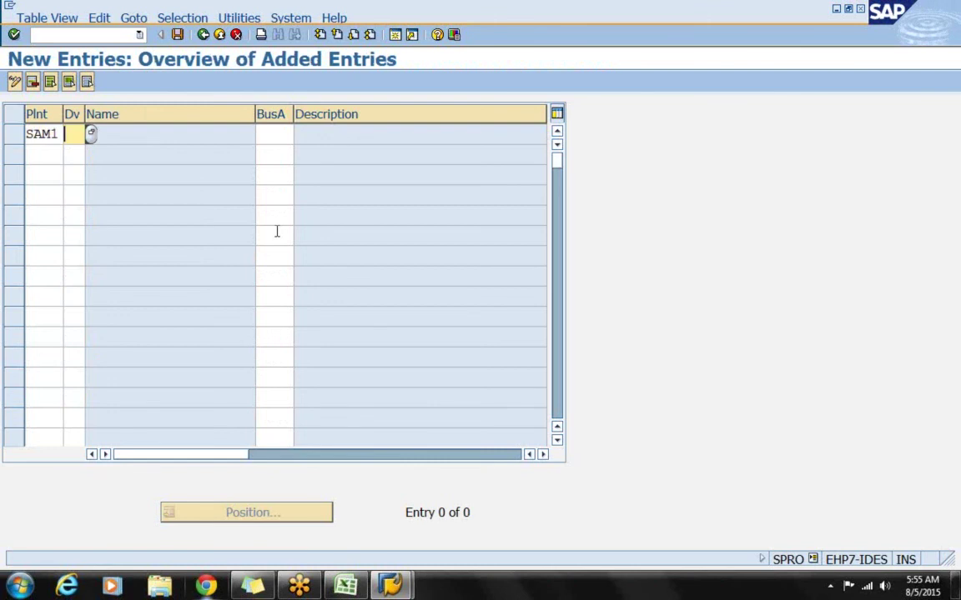
key("F4")
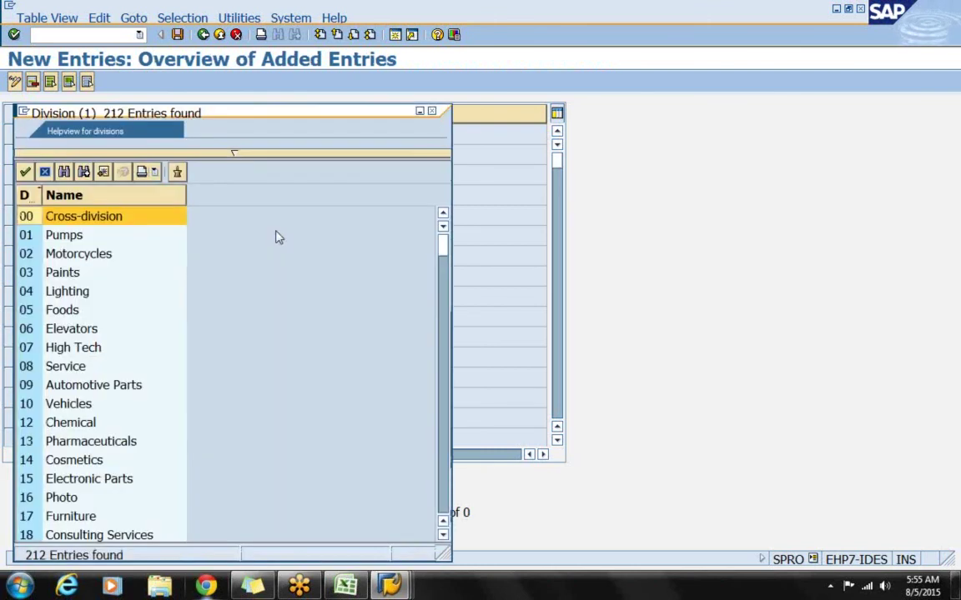
scroll(278, 238, "down", 15)
scroll(277, 238, "down", 20)
scroll(279, 238, "down", 4)
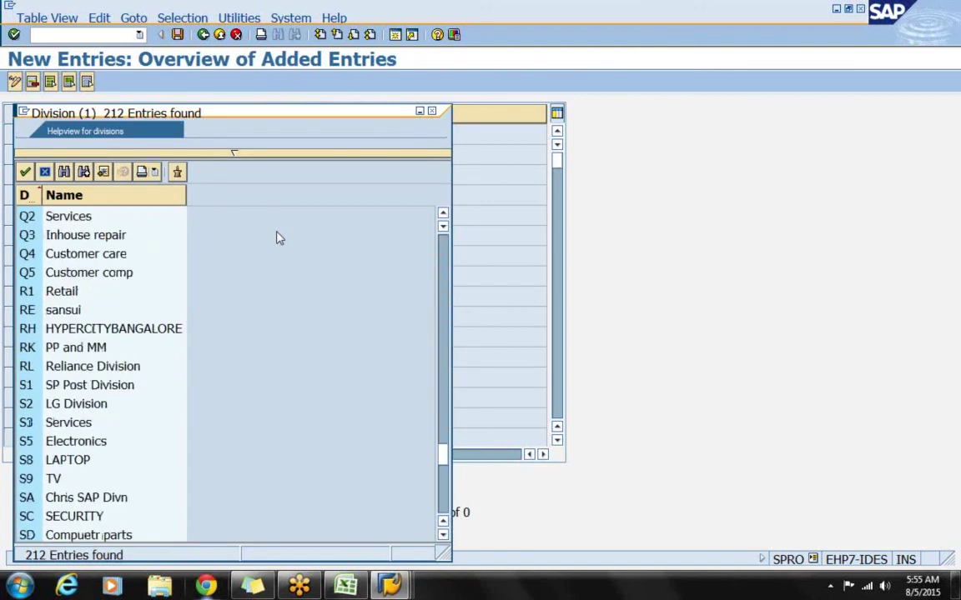
scroll(279, 239, "down", 2)
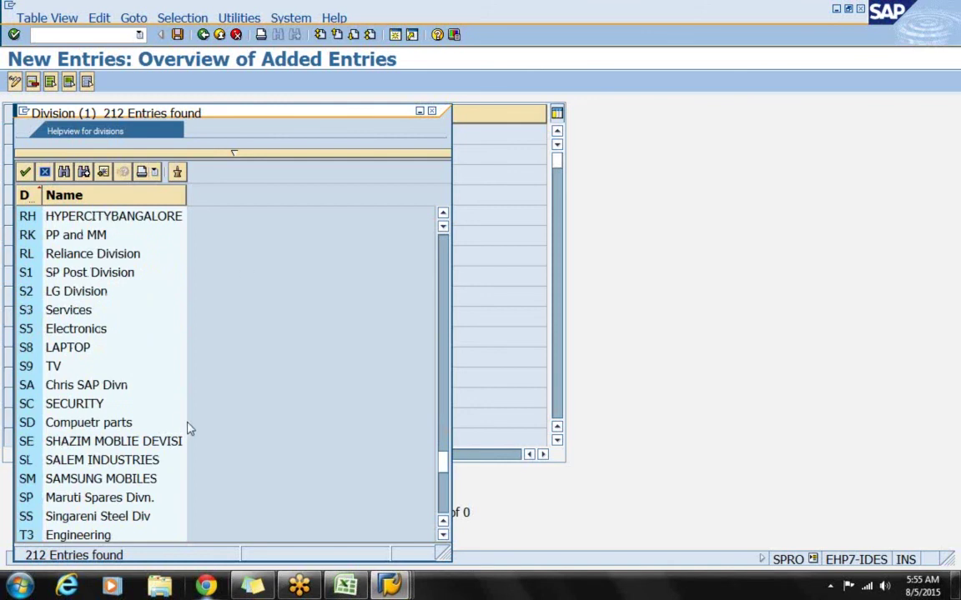
left_click(127, 482)
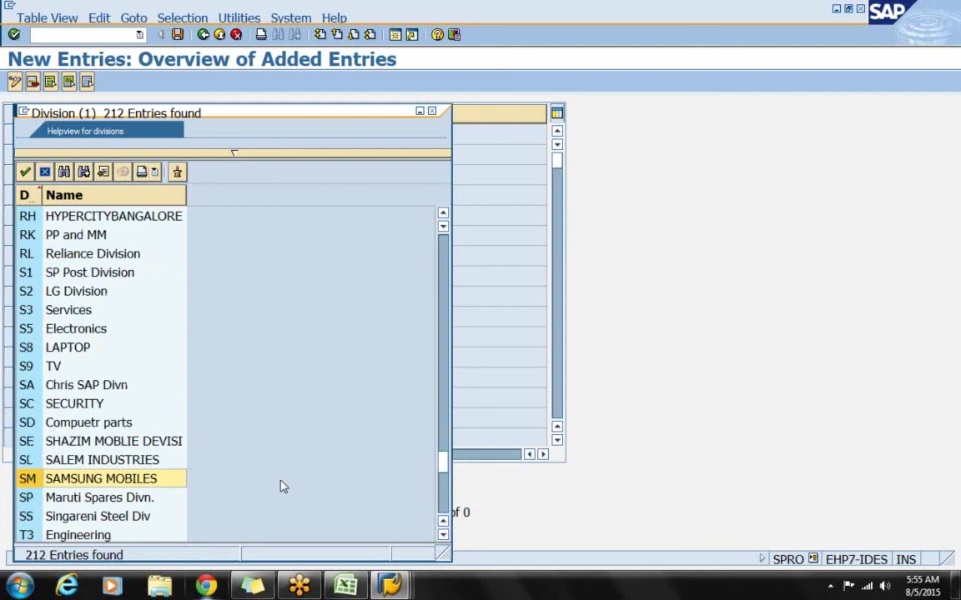
key("Return")
Step: Set business area SMBA for the entry and save it
key("Tab")
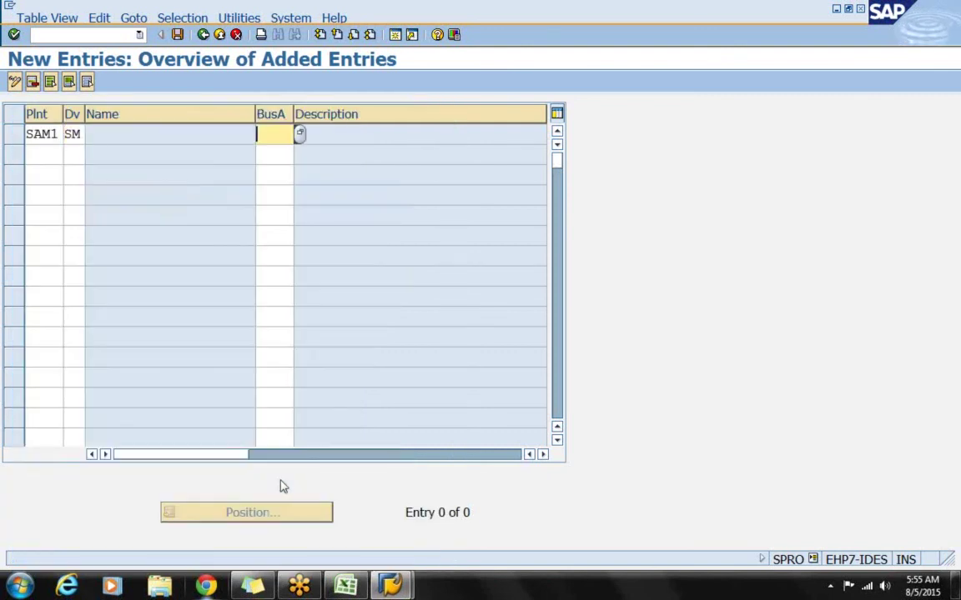
key("Return")
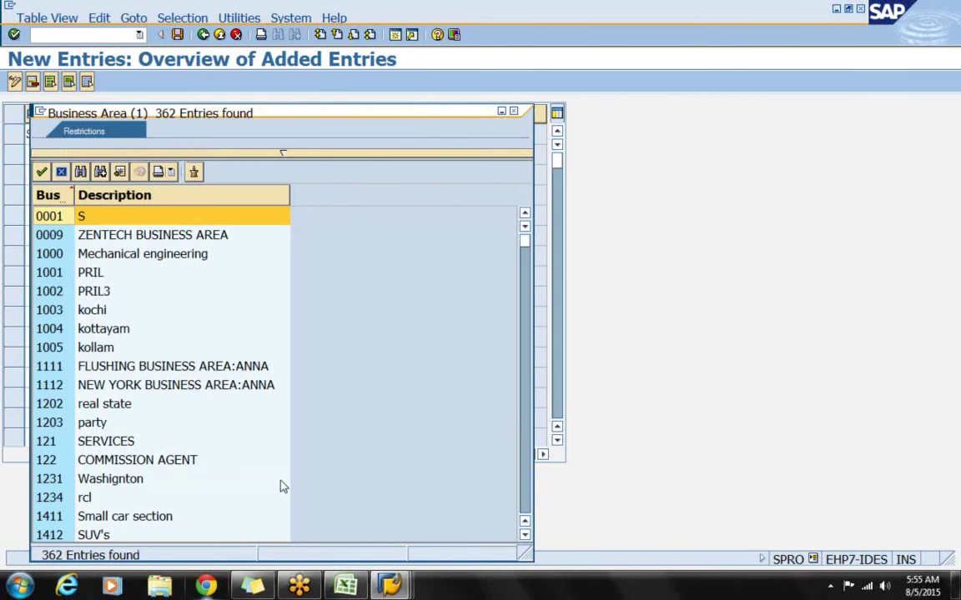
key("ctrl+f")
type("SMBA")
key("Return")
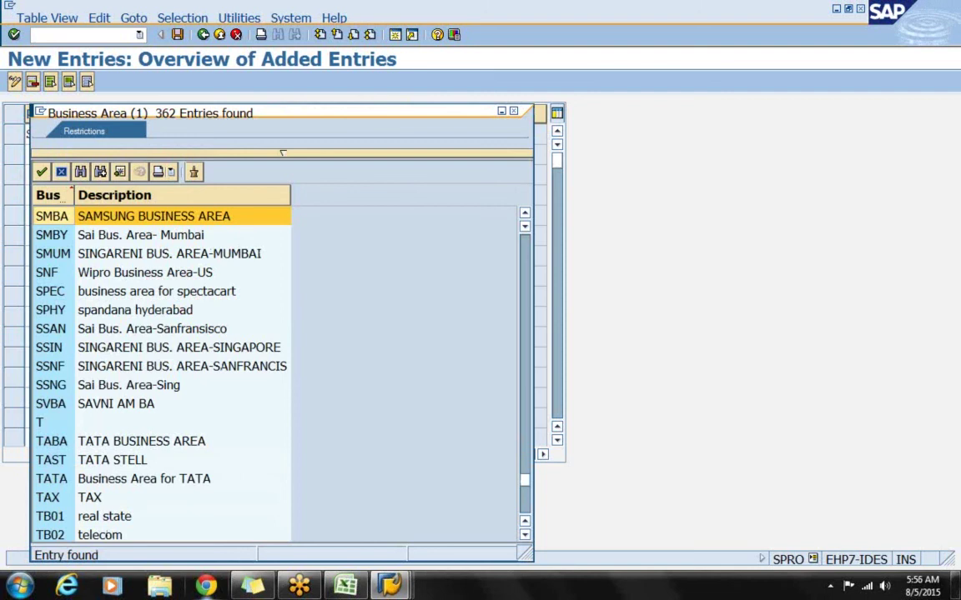
key("Return")
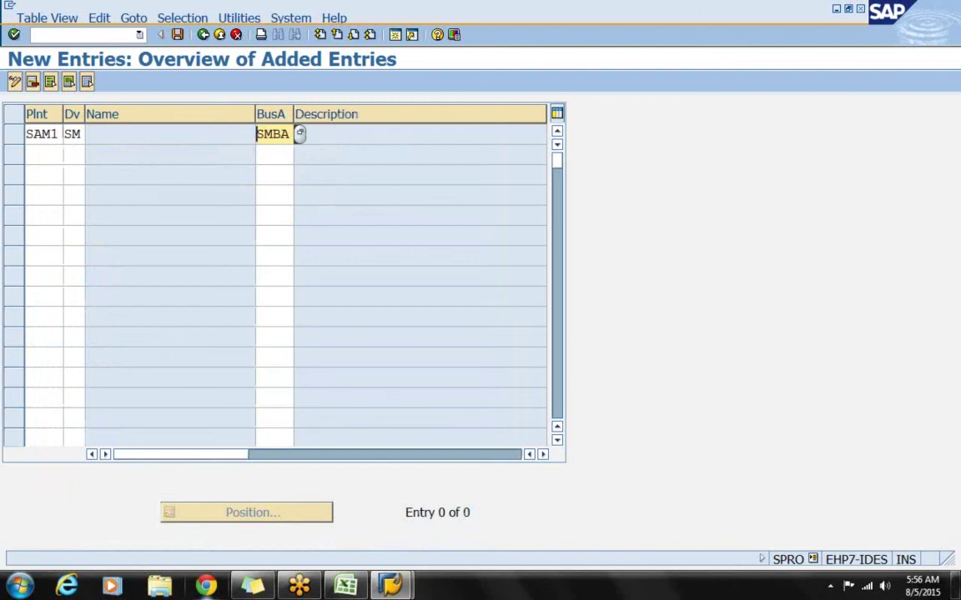
key("Return")
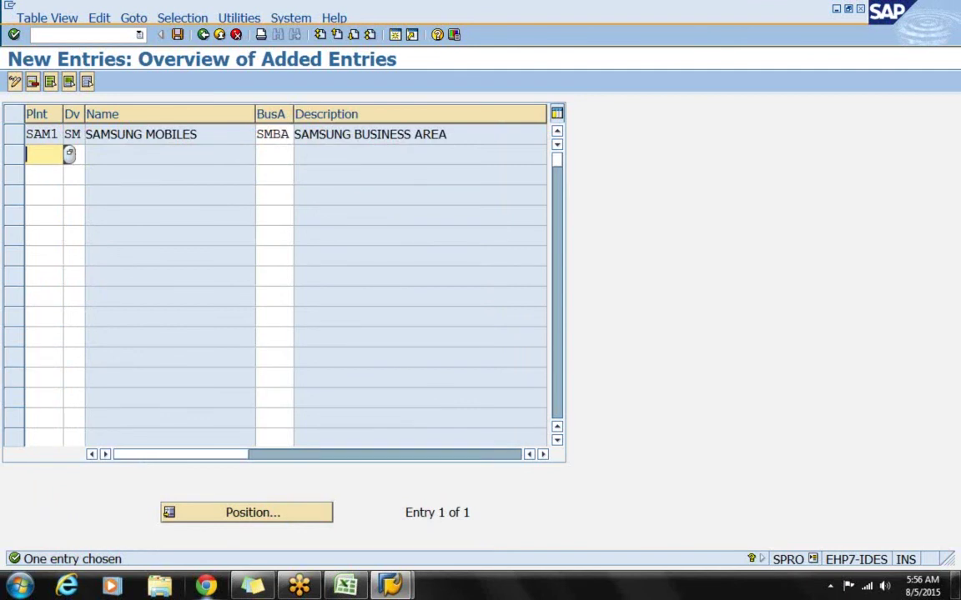
key("ctrl+s")
Step: Confirm the save, return to the IMG tree, and collapse the Sales and Distribution branch
key("Return")
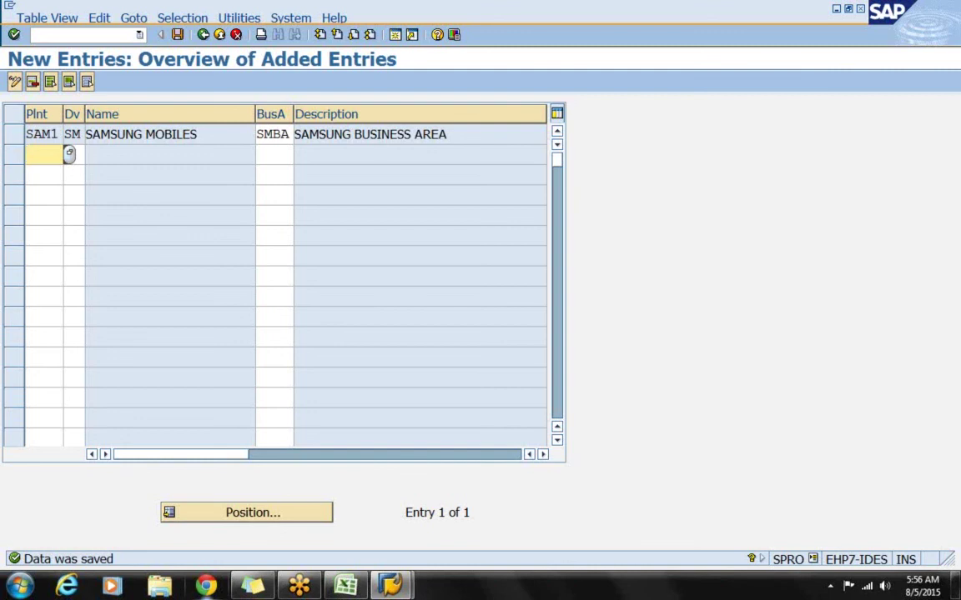
key("F3")
key("F3")
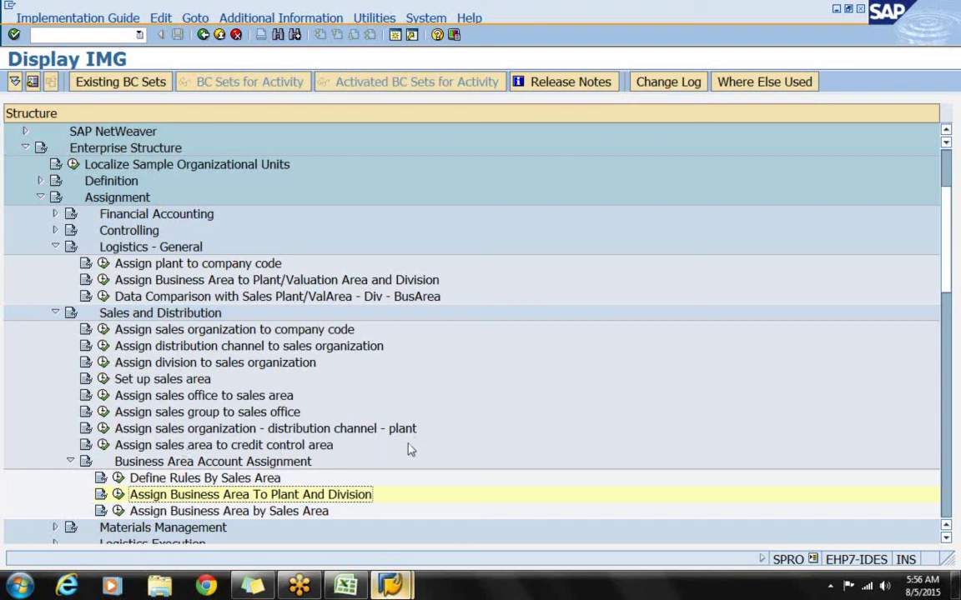
scroll(392, 455, "down", 1)
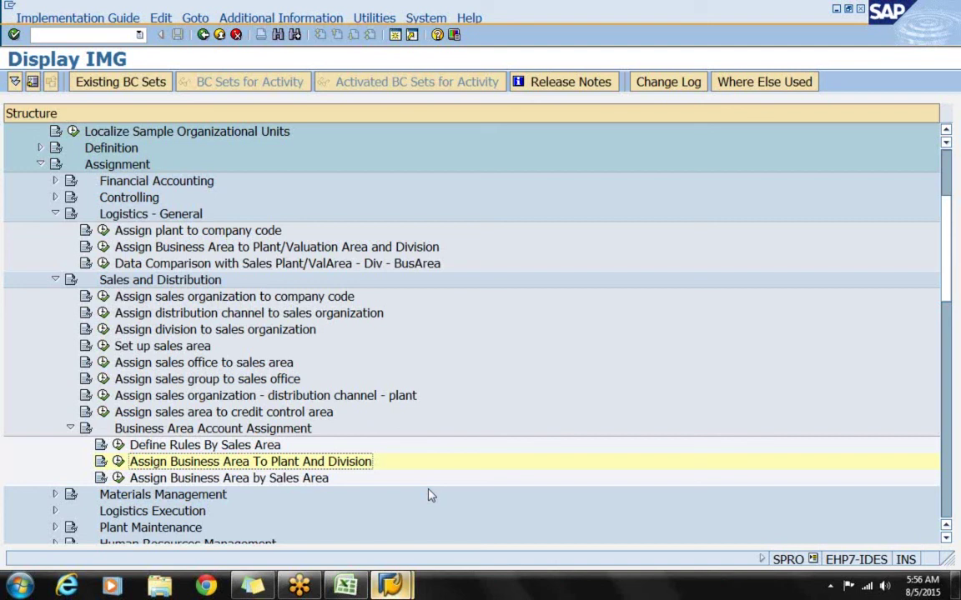
left_click(55, 281)
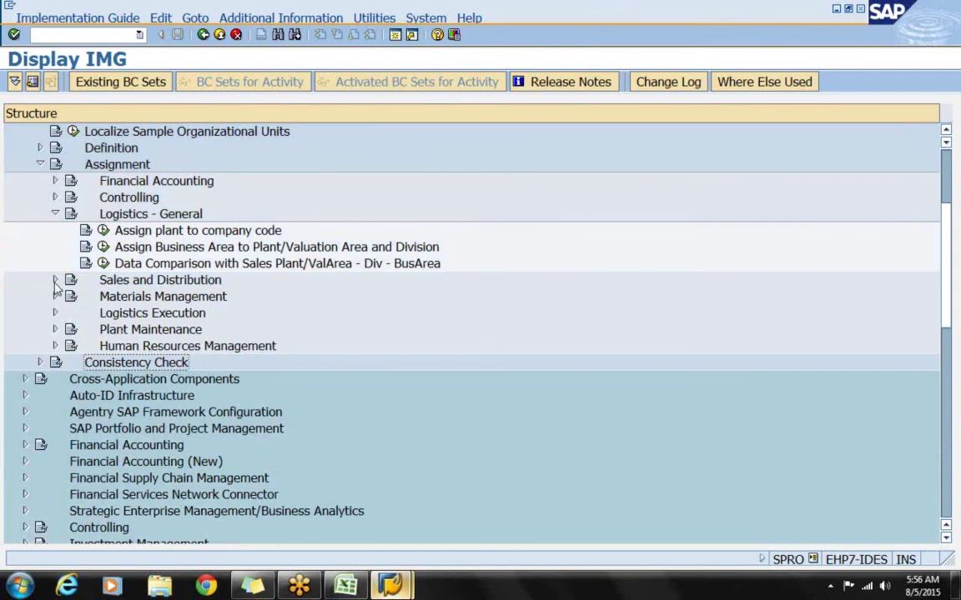
left_click(347, 586)
scroll(392, 444, "up", 3)
scroll(392, 444, "up", 6)
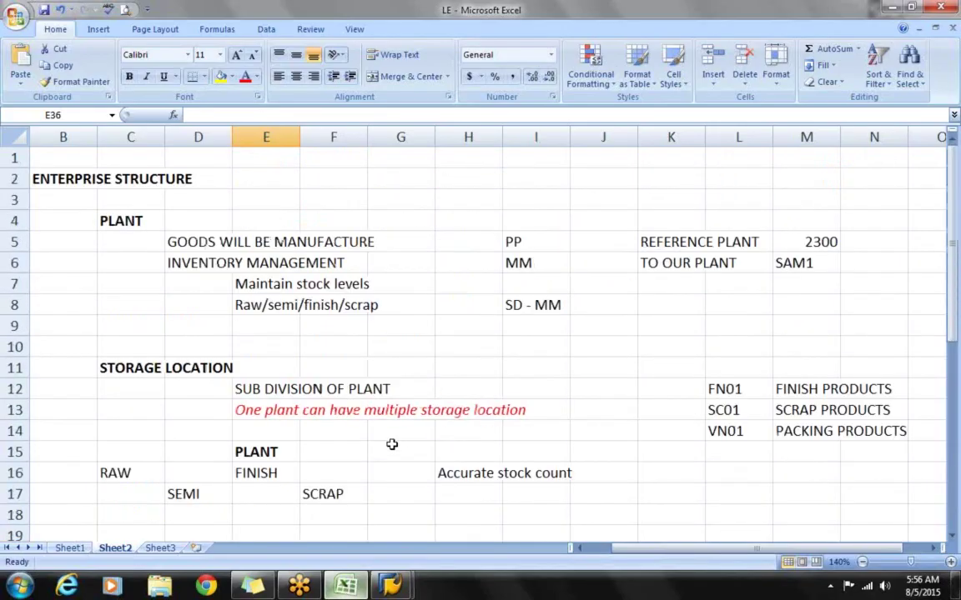
left_click(134, 245)
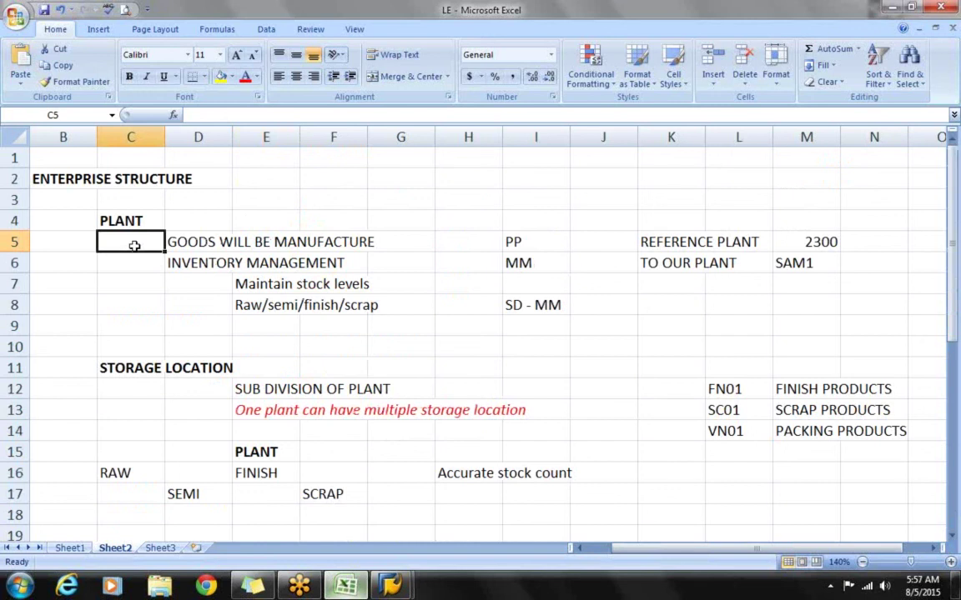
left_click(145, 383)
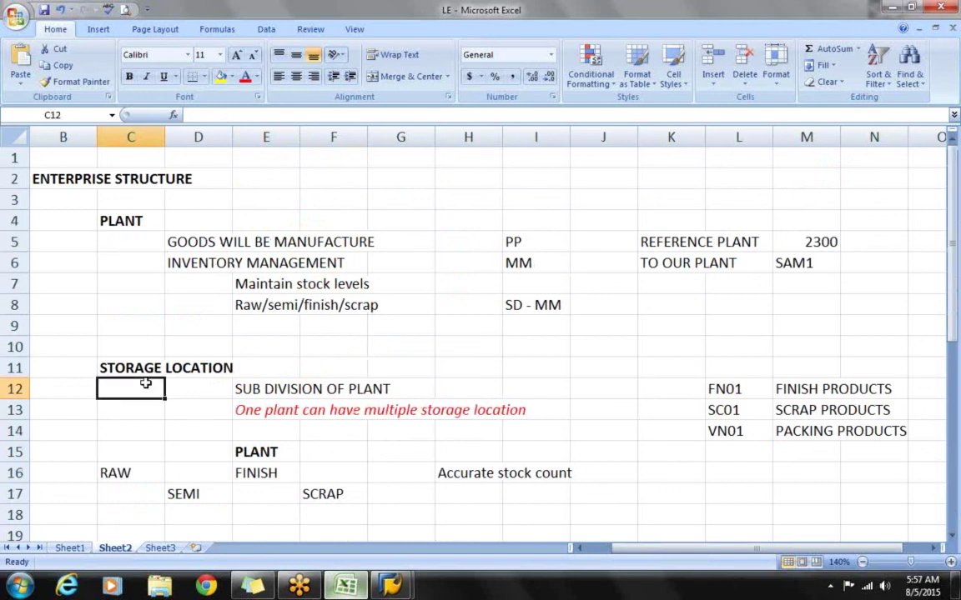
scroll(145, 383, "down", 3)
left_click(145, 382)
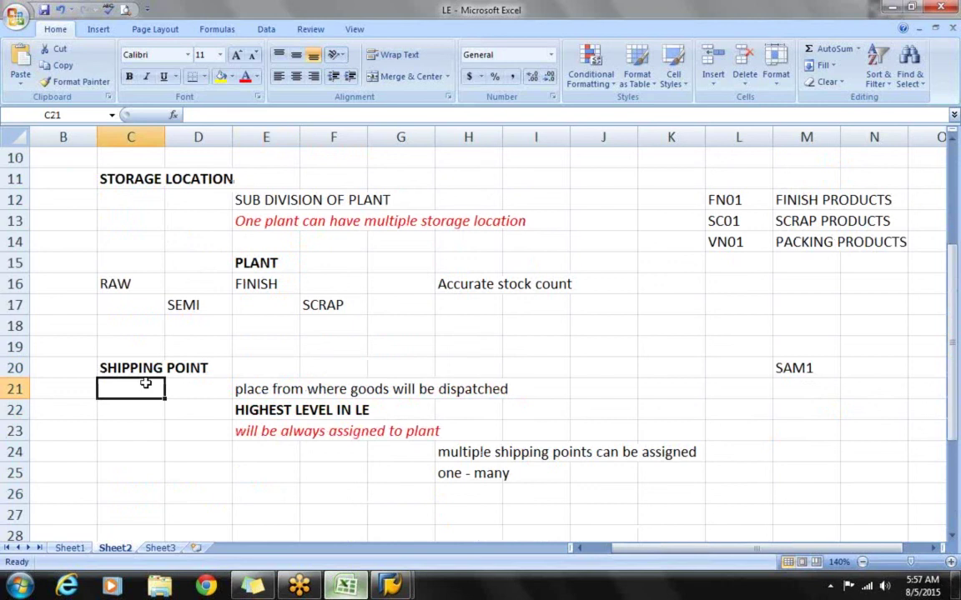
scroll(145, 383, "down", 3)
scroll(145, 382, "down", 1)
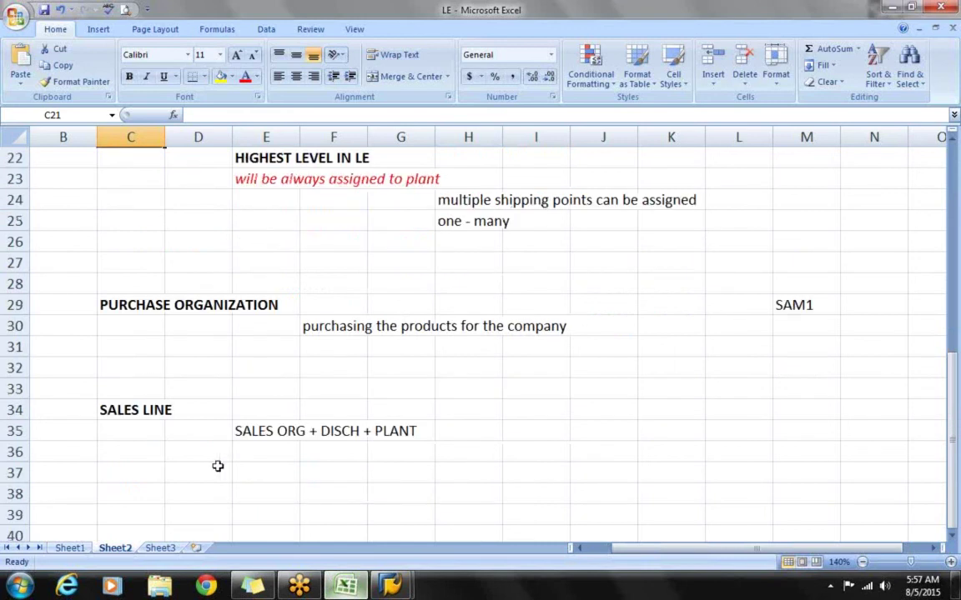